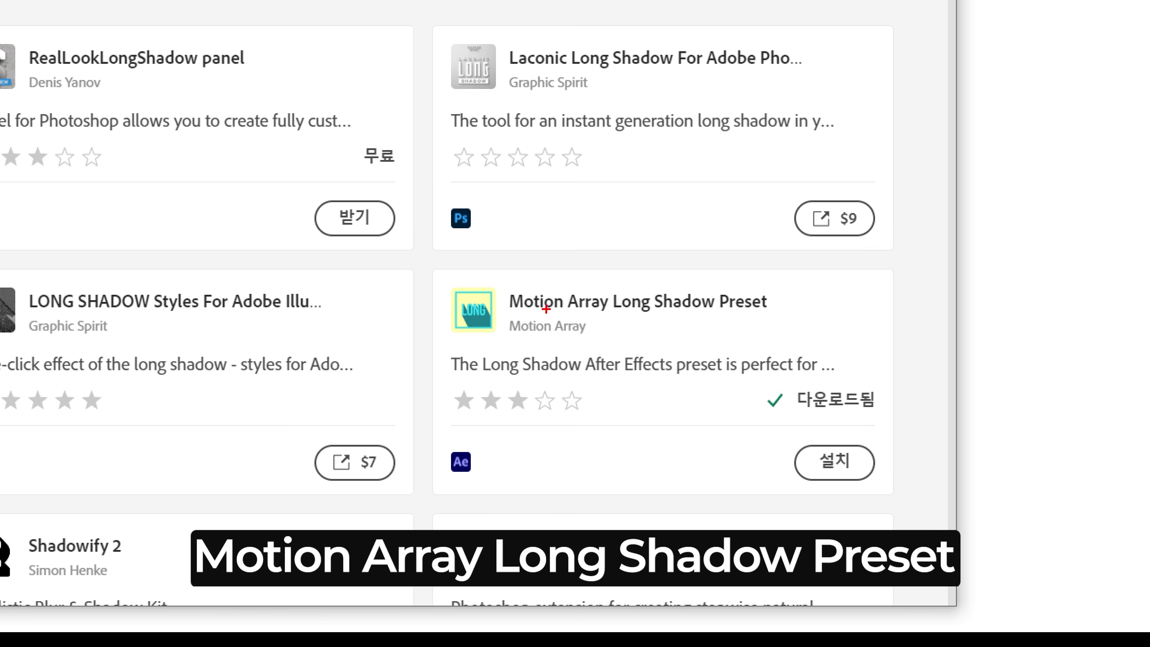
Filter the long shadow plugin results to show only After Effects plugins
mouse_move(429, 264)
left_mouse_down()
mouse_move(839, 483)
mouse_move(909, 488)
mouse_move(894, 501)
left_mouse_up()
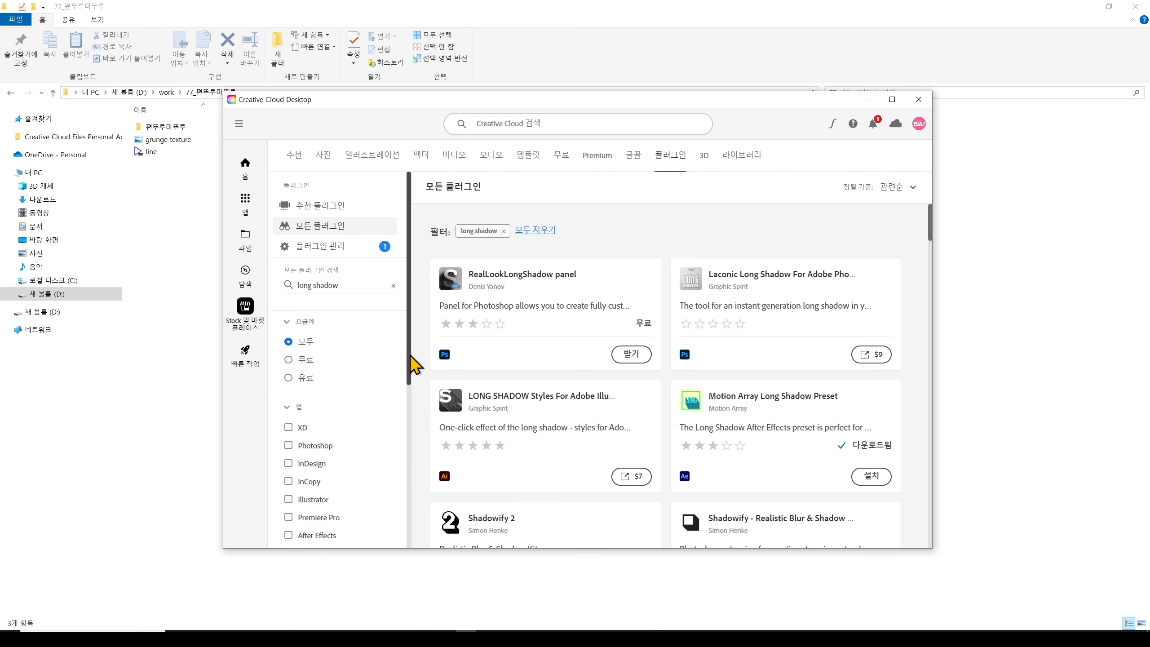
left_click_drag(410, 356, 405, 448)
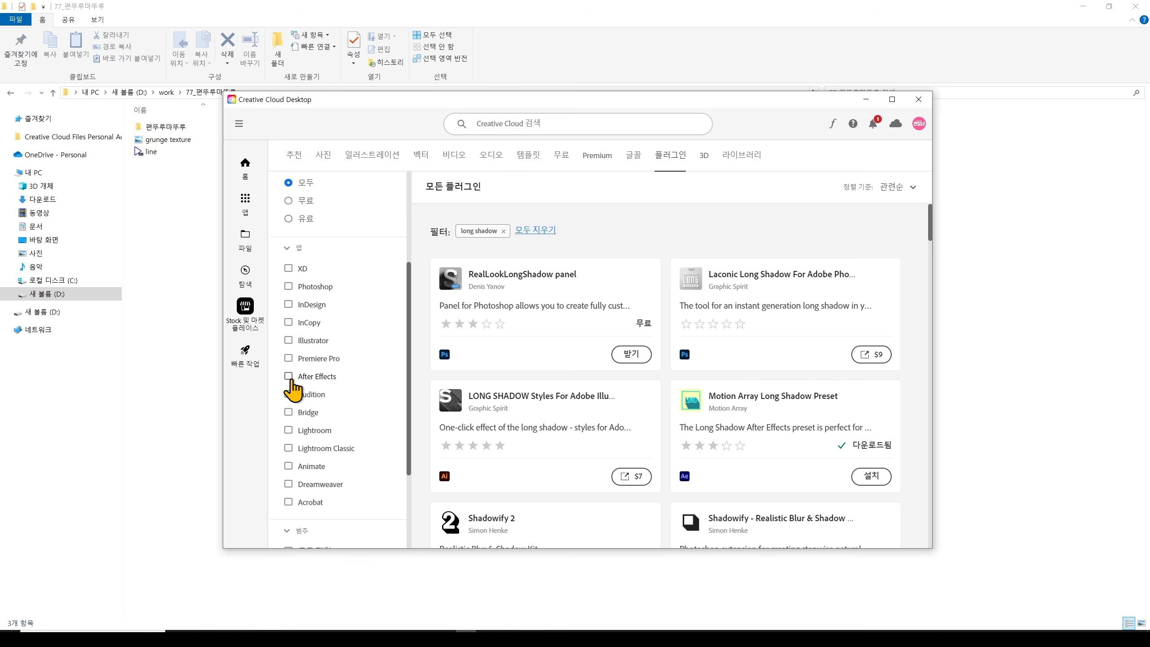
left_click(289, 377)
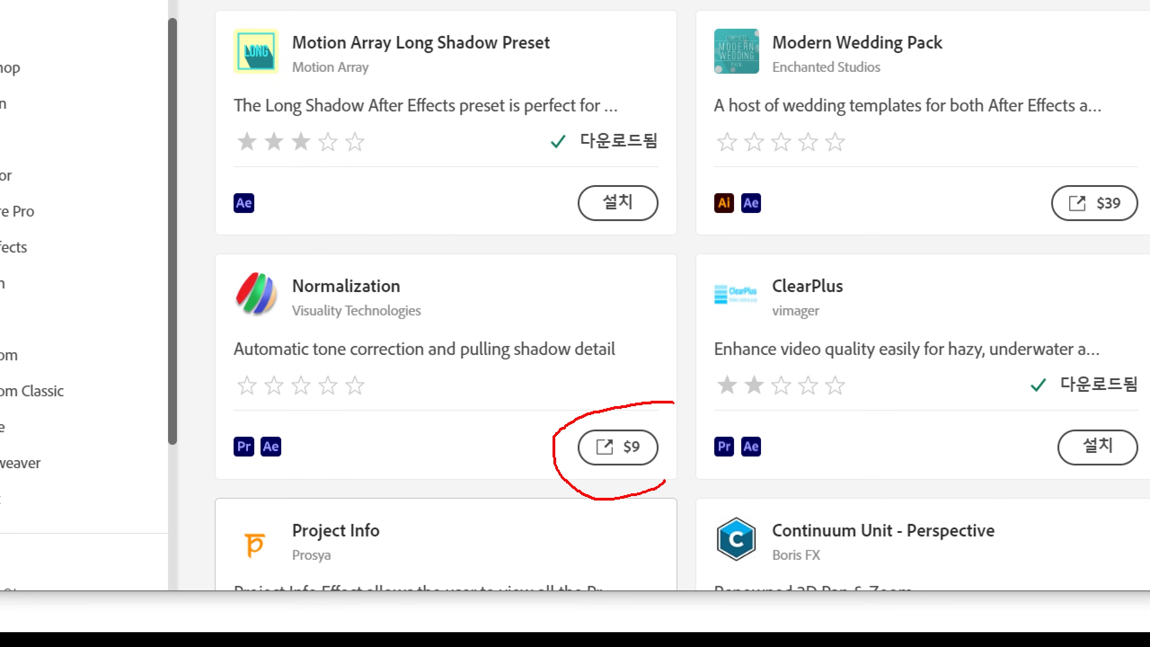
Install the Motion Array Long Shadow Preset plugin and accept the third-party plugin installation notice
left_click_drag(673, 401, 631, 503)
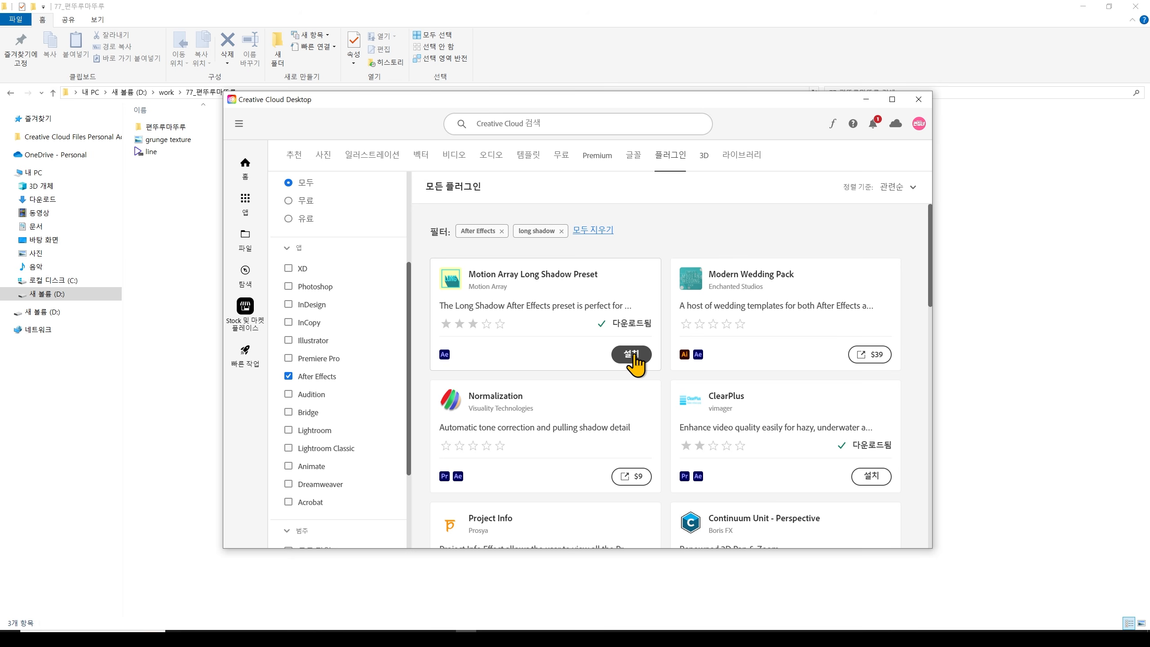
left_click(633, 354)
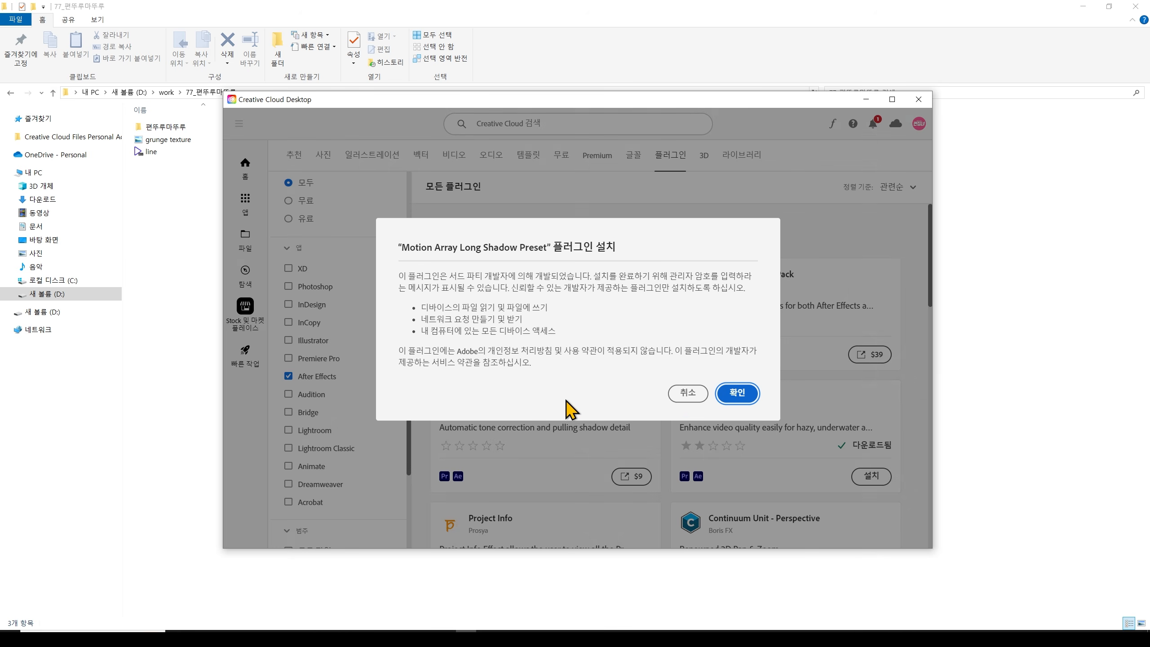
left_click(737, 393)
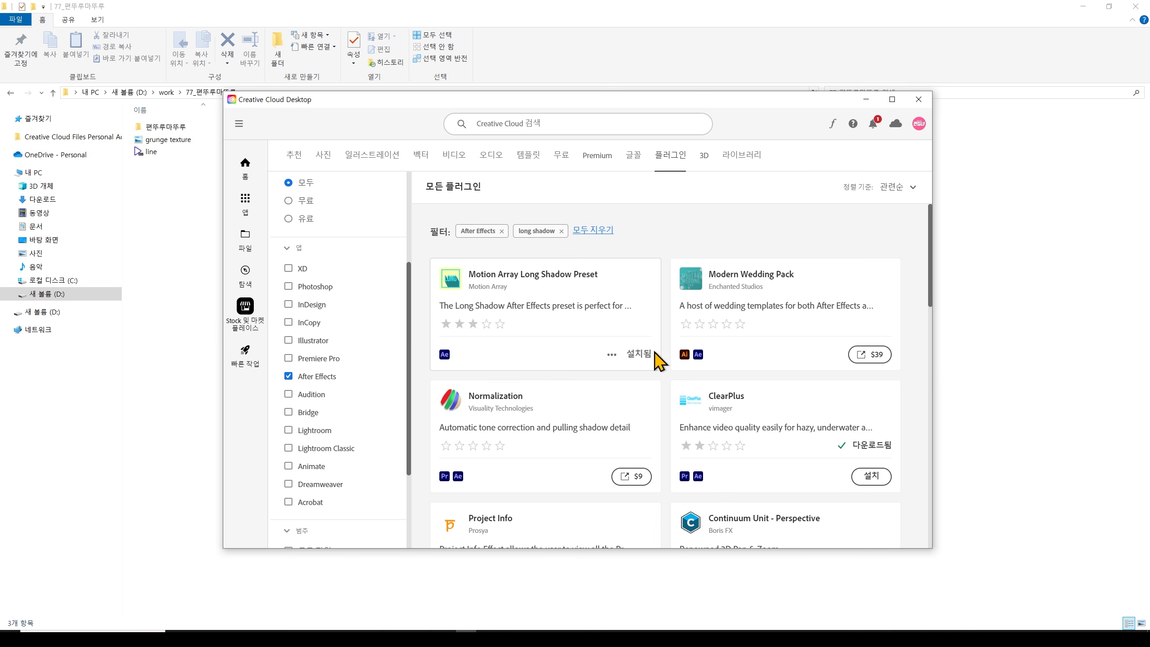
Extract the motion+array+long+shadows.ffx archive in the Downloads folder and copy the Motion Array Long Shadows preset file inside it
left_click(971, 326)
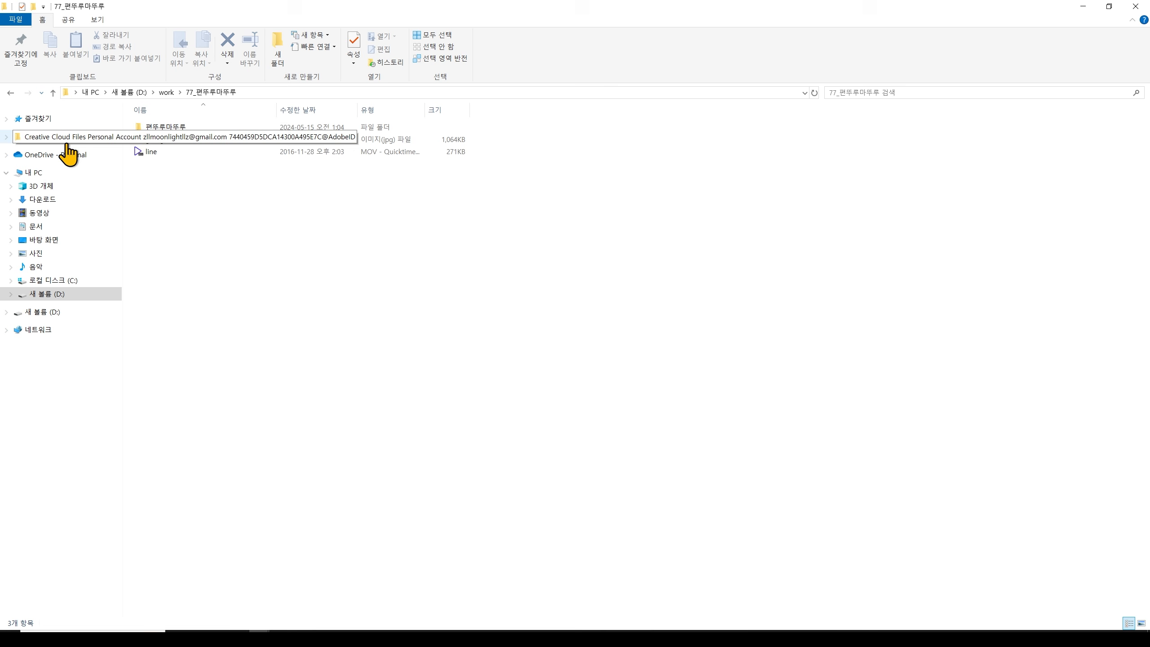
left_click(44, 201)
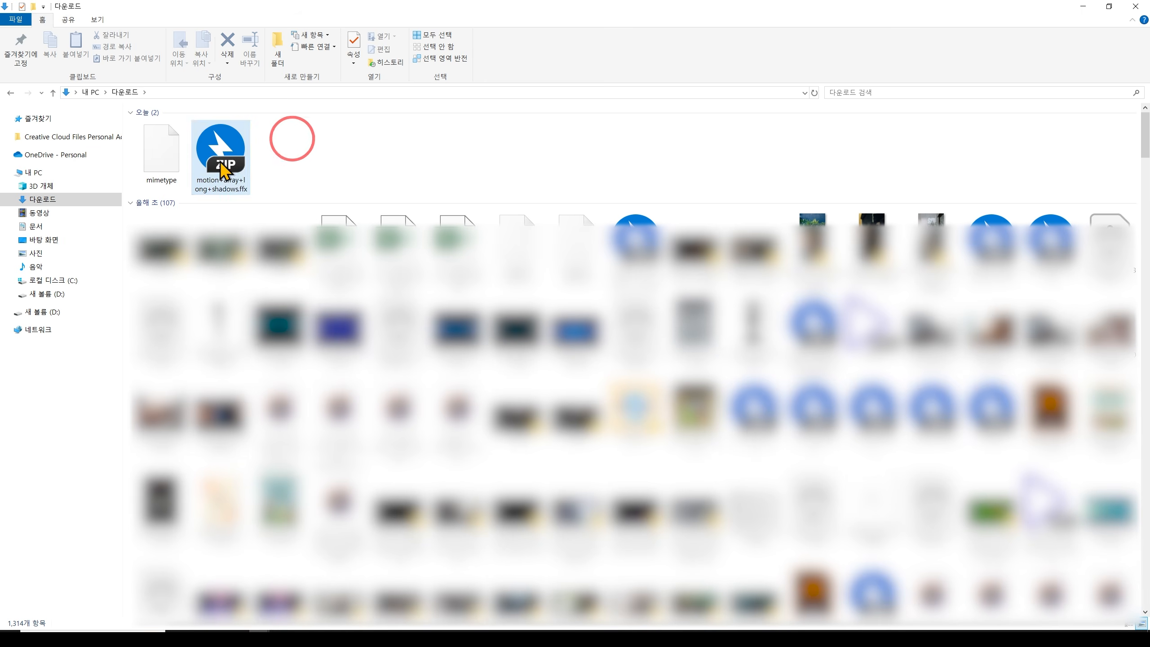
right_click(231, 168)
left_click(269, 207)
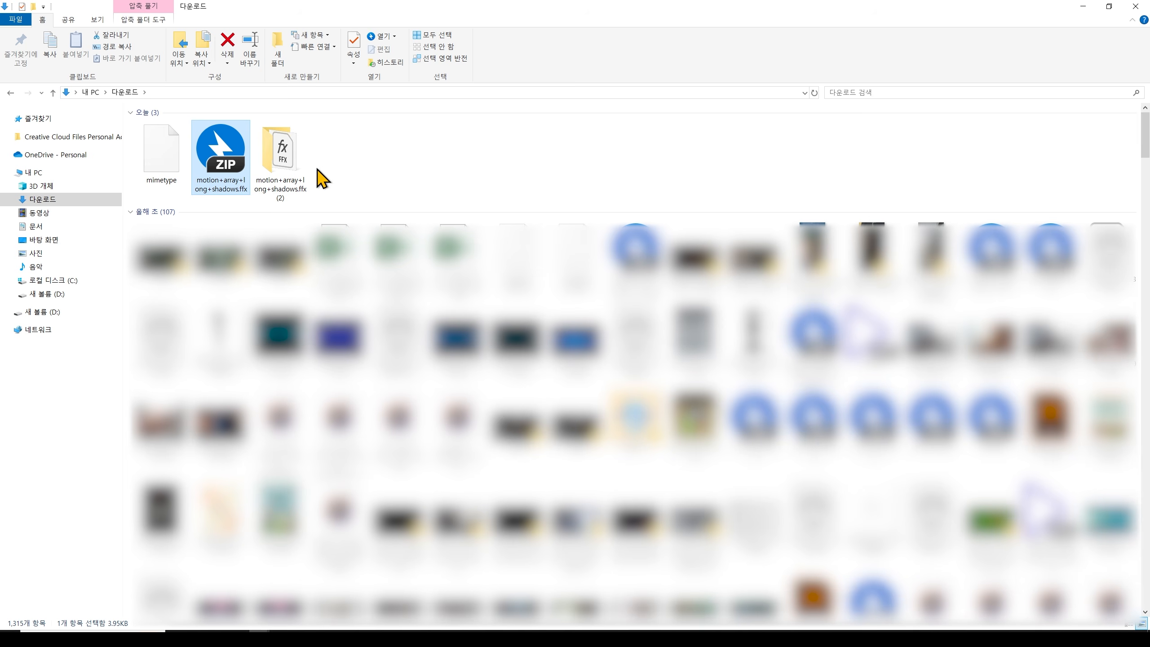
double_click(280, 195)
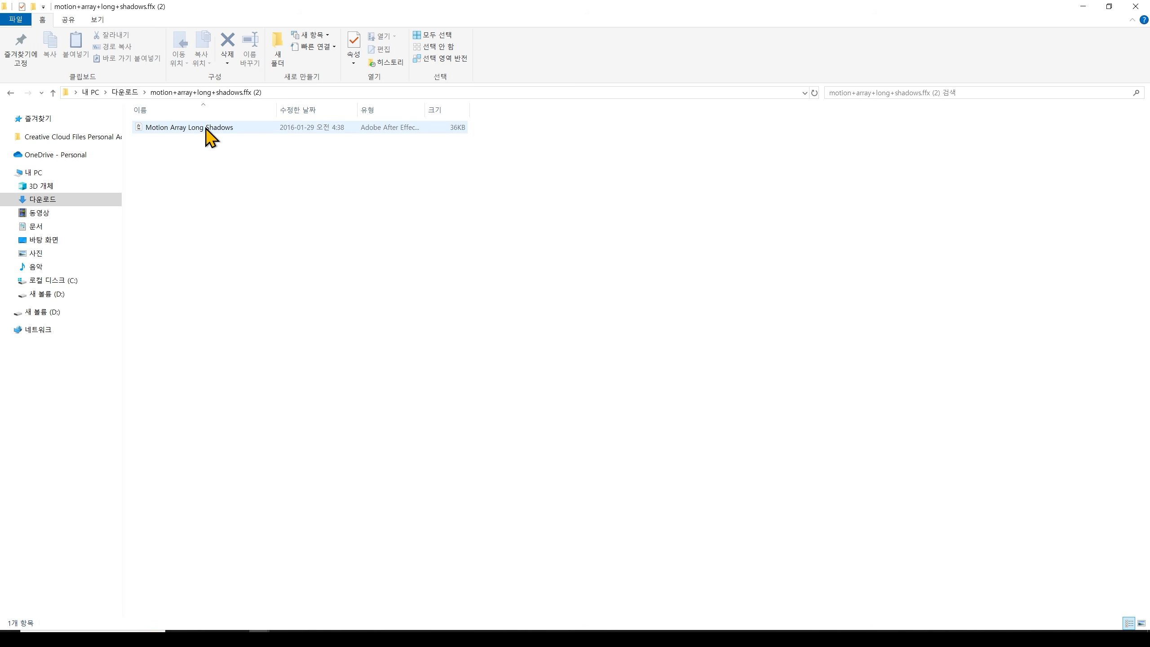
left_click(189, 128)
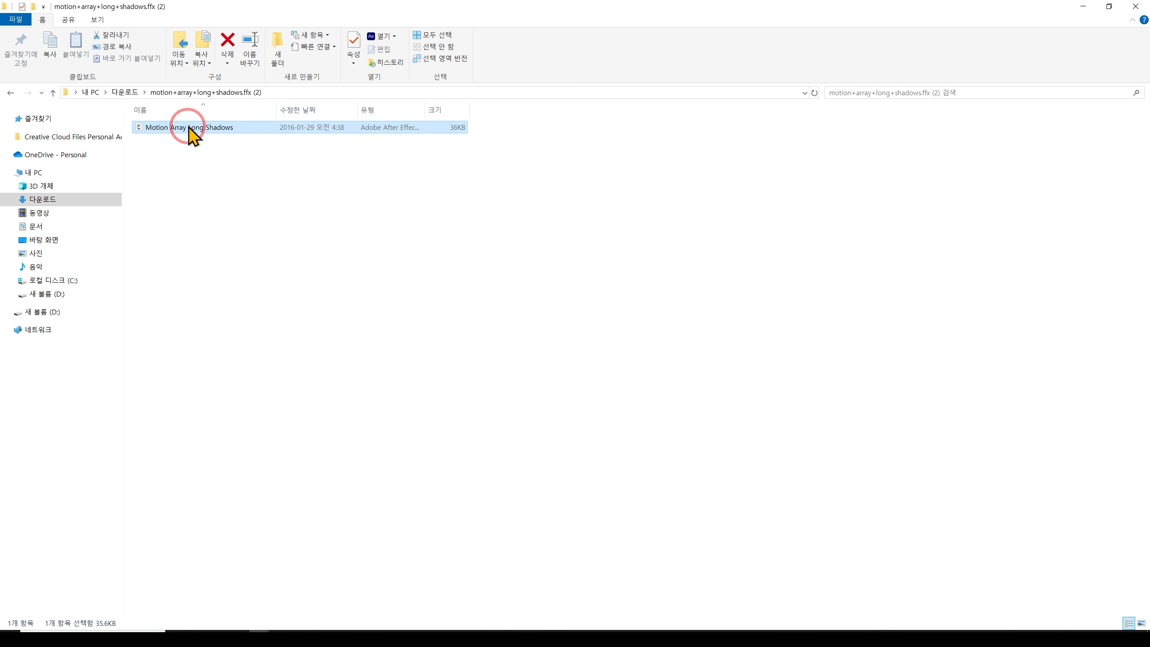
key("ctrl+c")
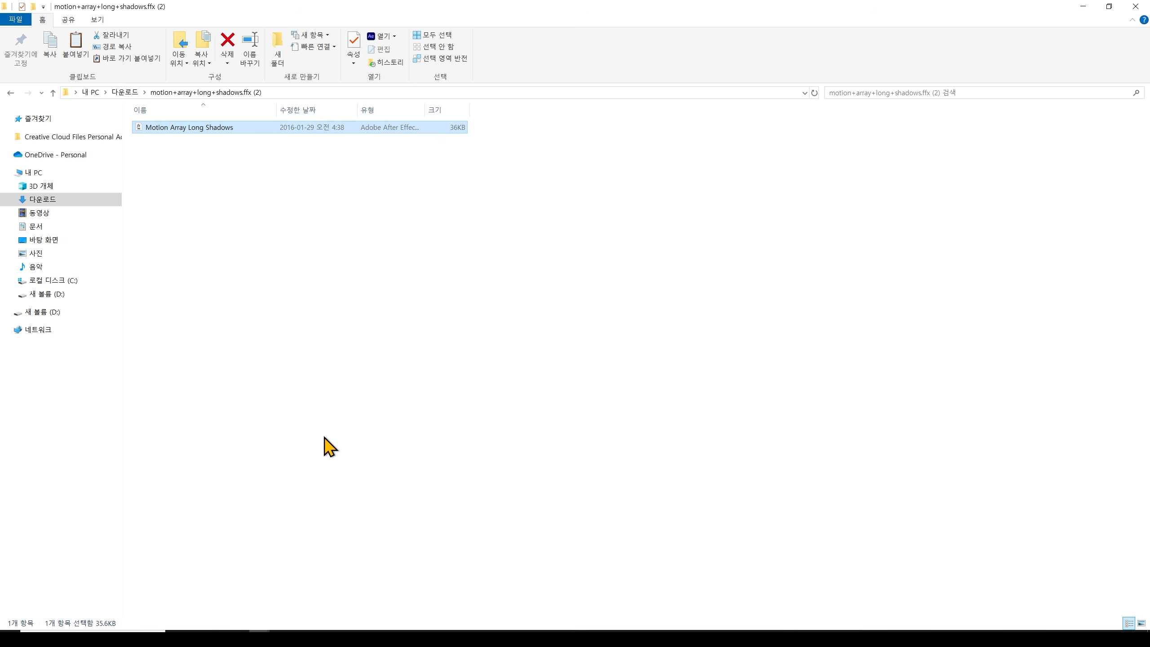
Paste the preset into C: > Program Files > Adobe > Adobe After Effects 2024 > Support Files > Presets, allowing the copy with administrator permission
left_click(51, 280)
double_click(185, 205)
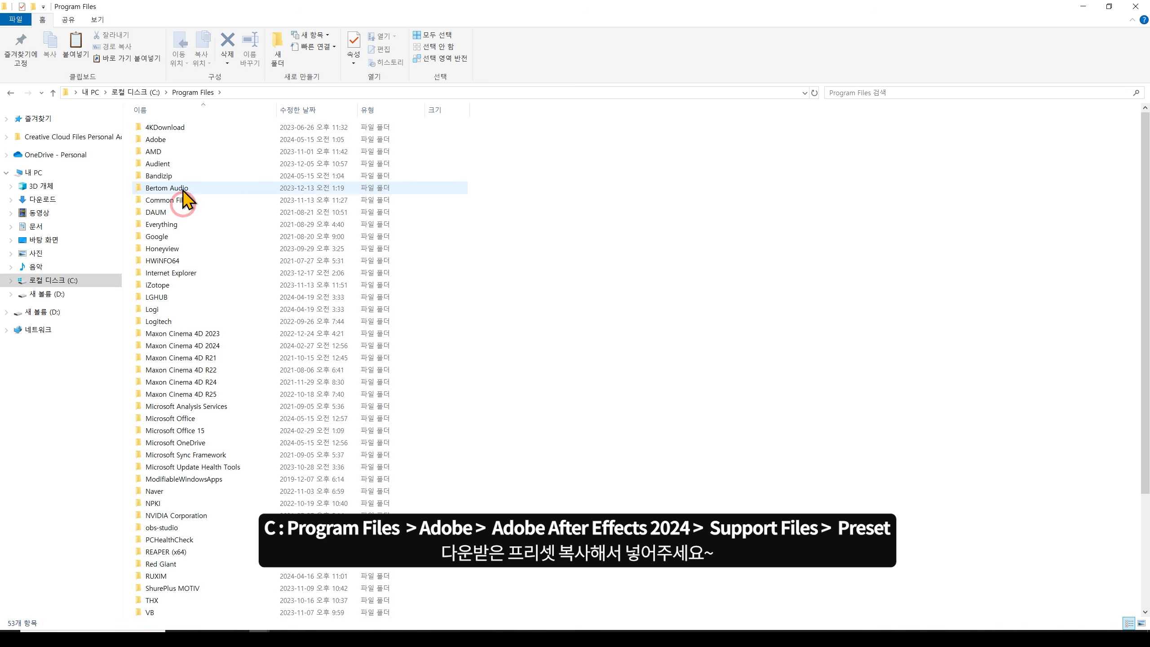
double_click(164, 140)
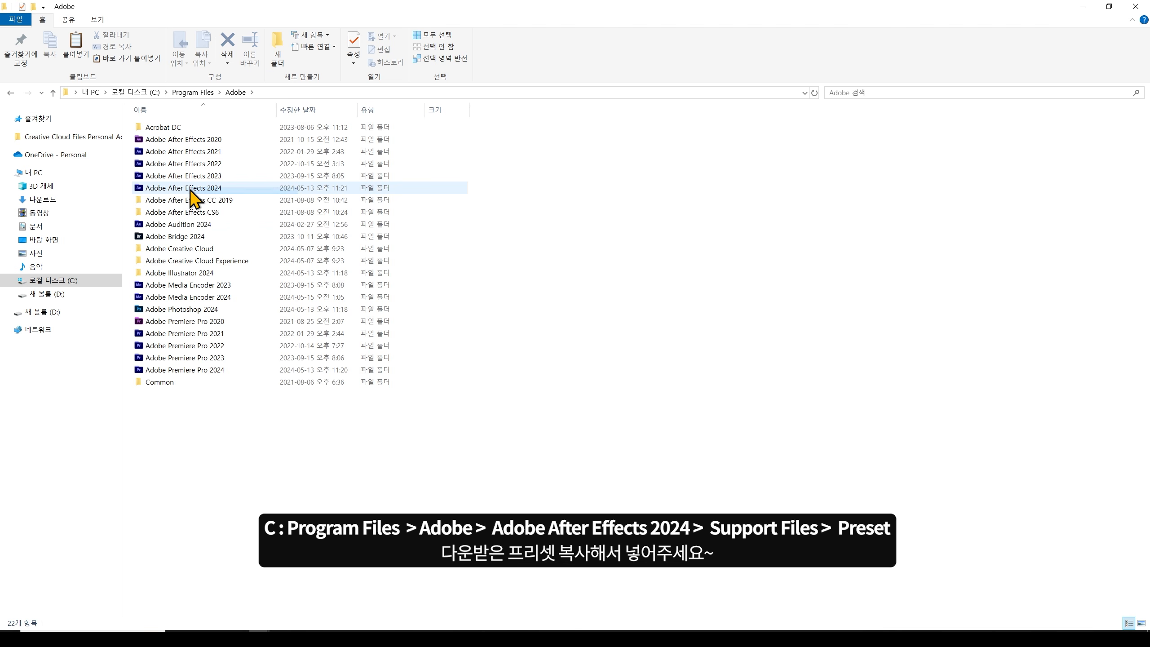
double_click(189, 188)
double_click(171, 128)
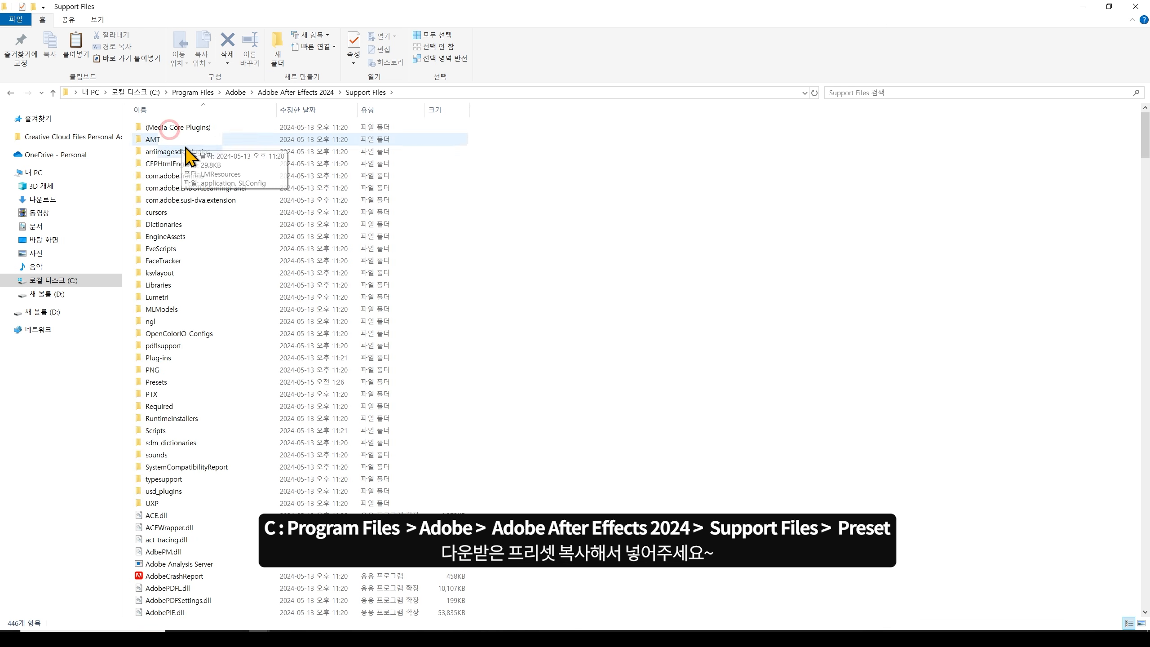
left_click(154, 382)
double_click(156, 381)
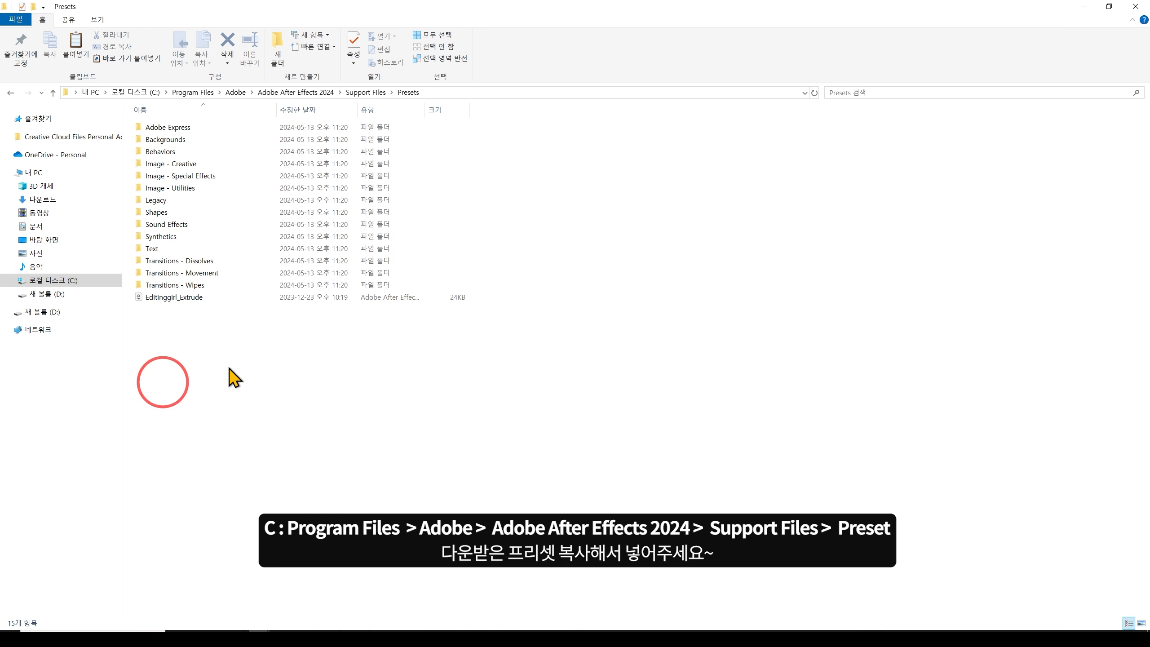
left_click(268, 368)
key("ctrl+v")
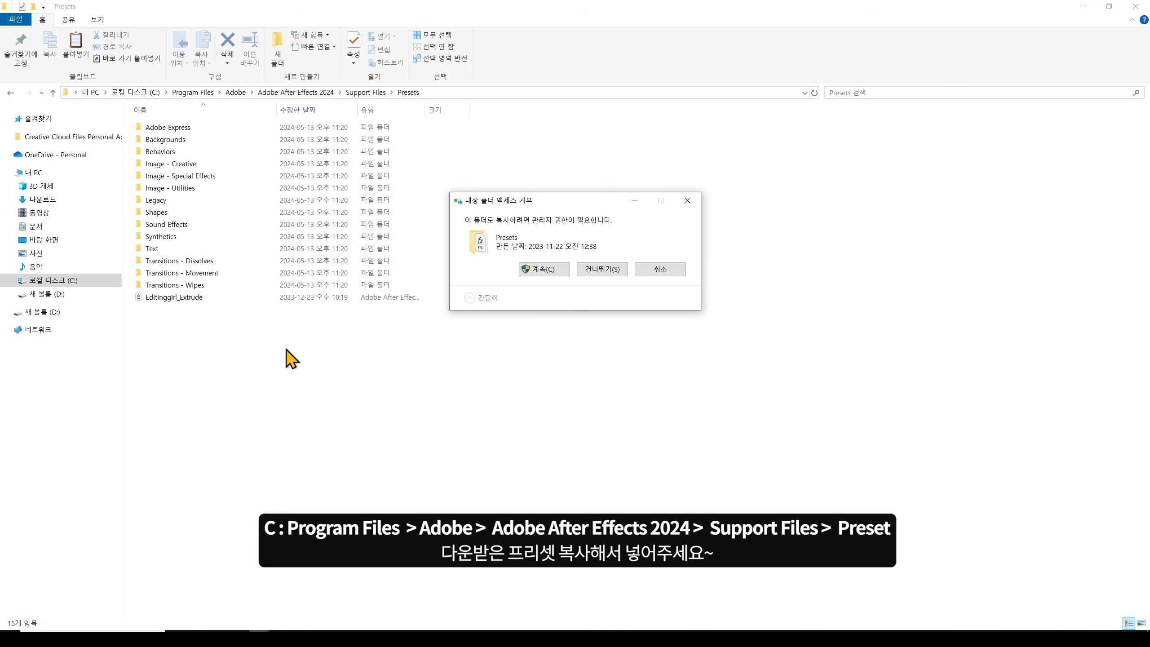
left_click(552, 271)
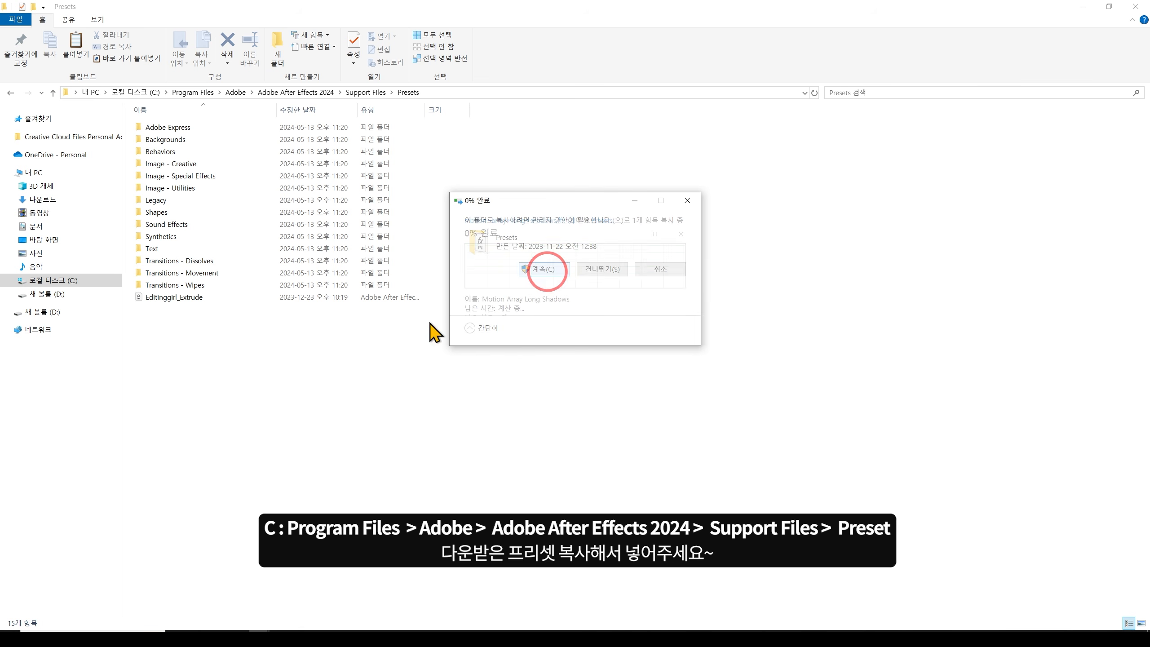
left_click(310, 406)
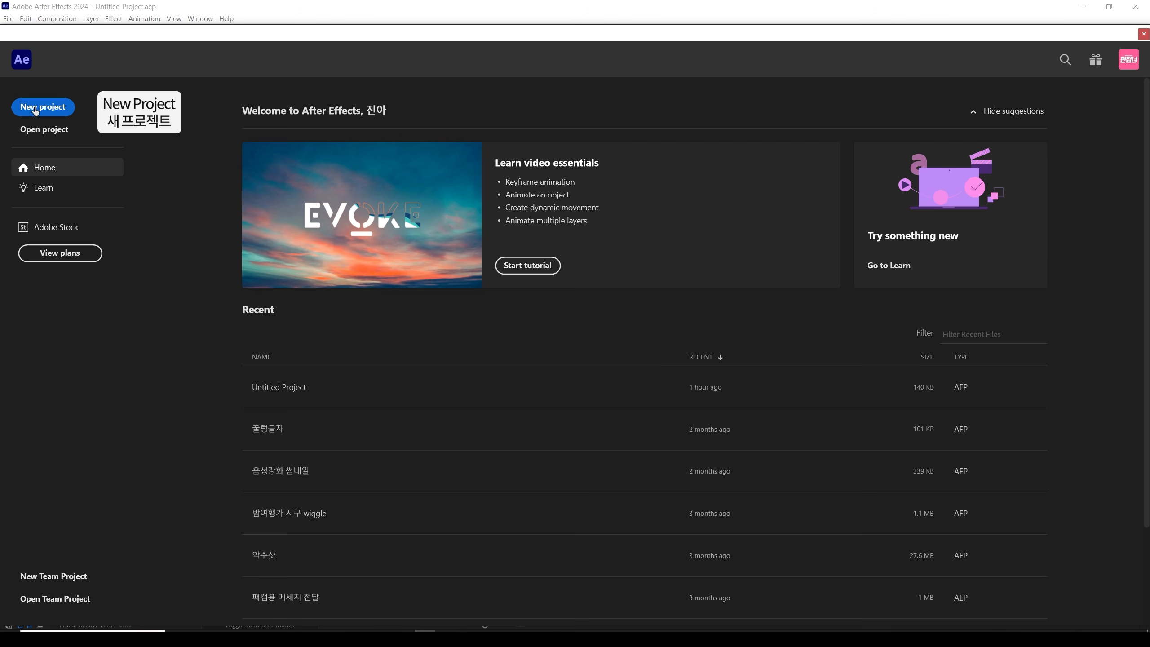
Switch to After Effects, start a new project and search the effects and presets for "long"
left_click(35, 111)
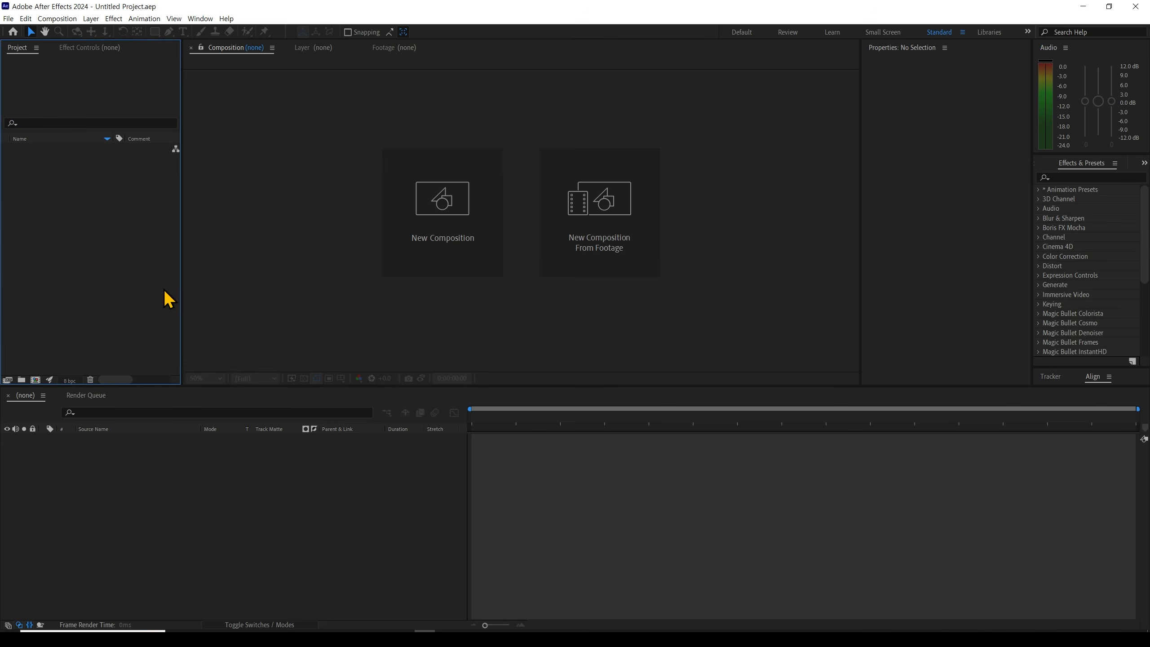
left_click_drag(1032, 65, 983, 65)
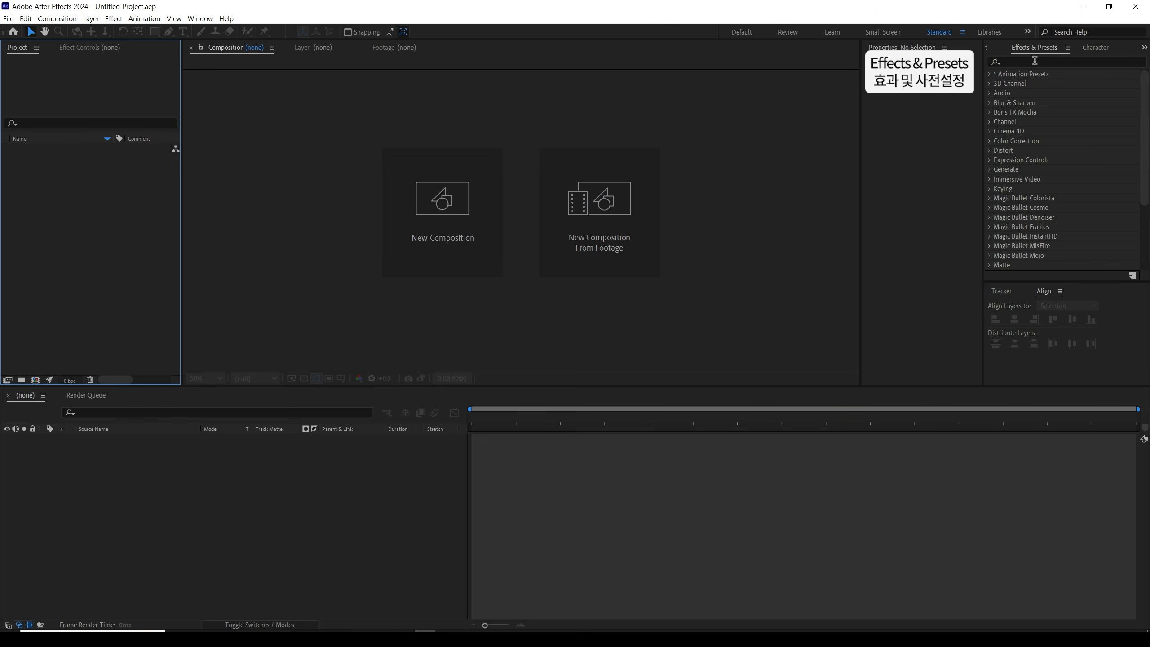
left_click(1038, 59)
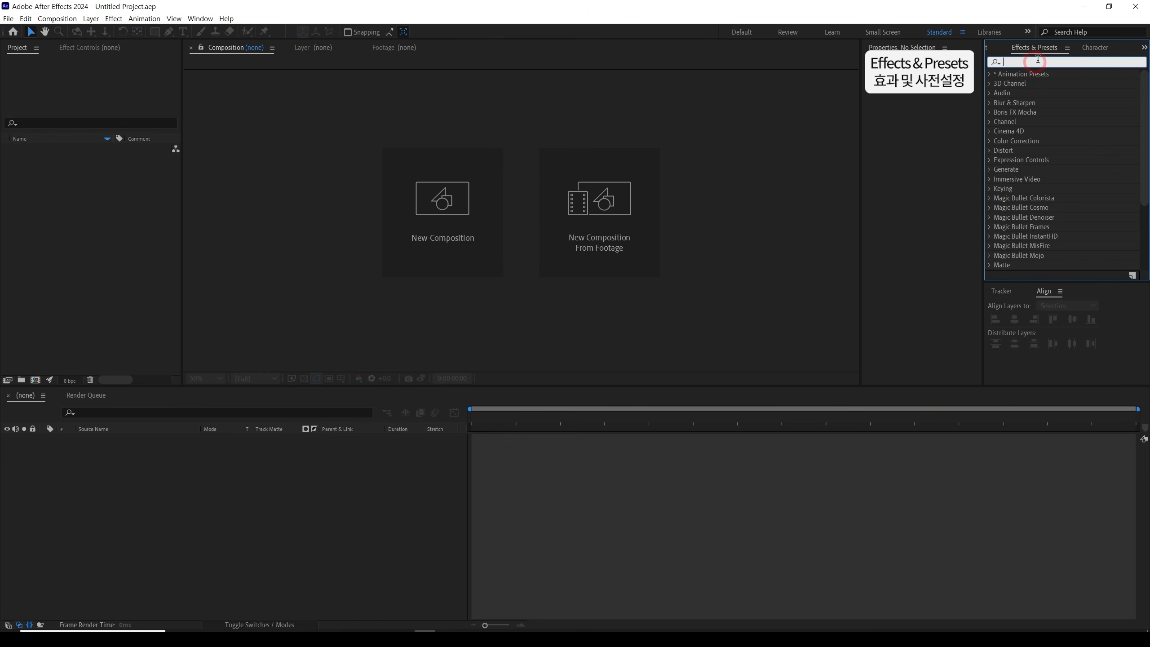
type("long")
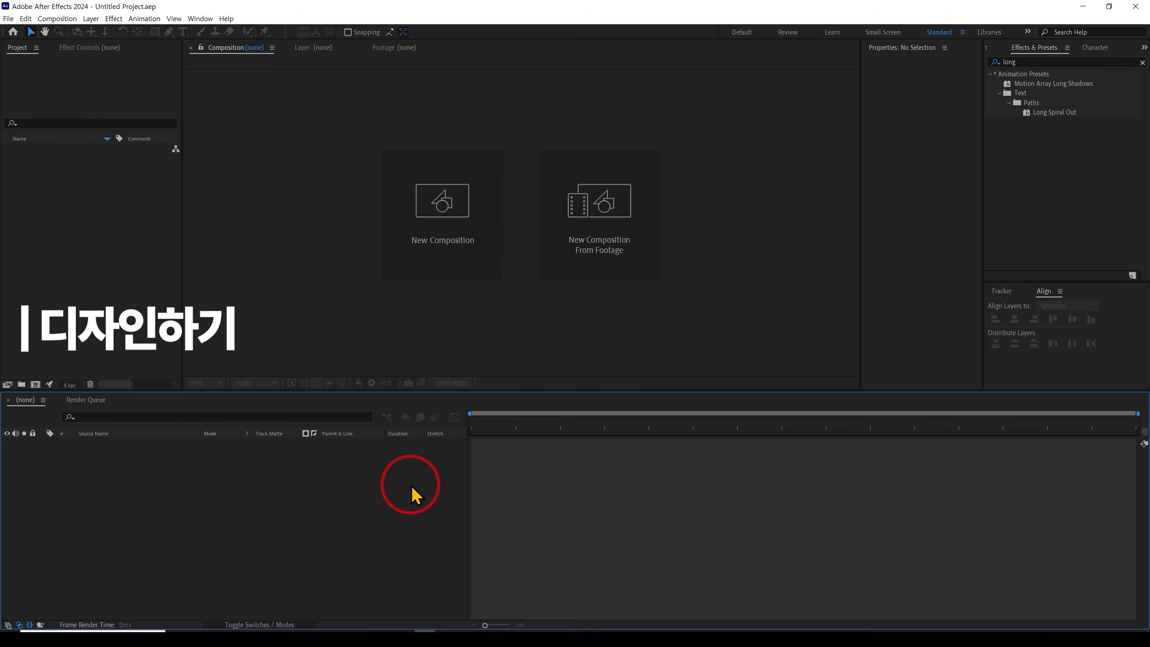
Create a composition named 편뚜루마뚜루 at 1920 x 1080 px, 29.97 fps and a duration of 0;00;05;00
key("ctrl+n")
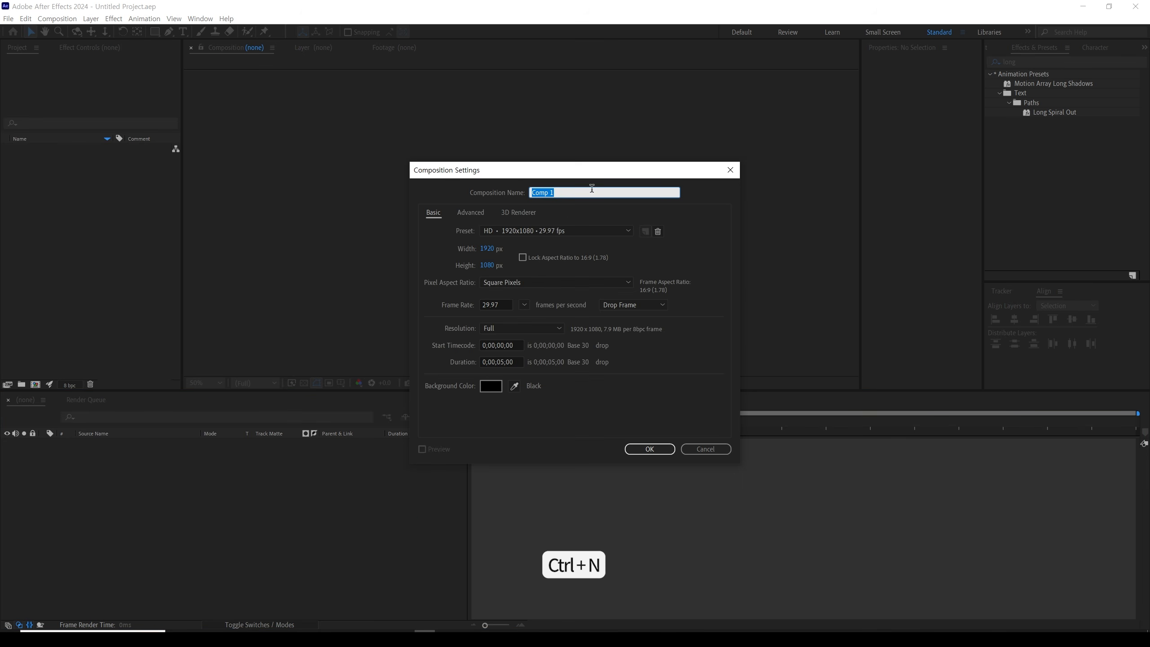
left_click(557, 193)
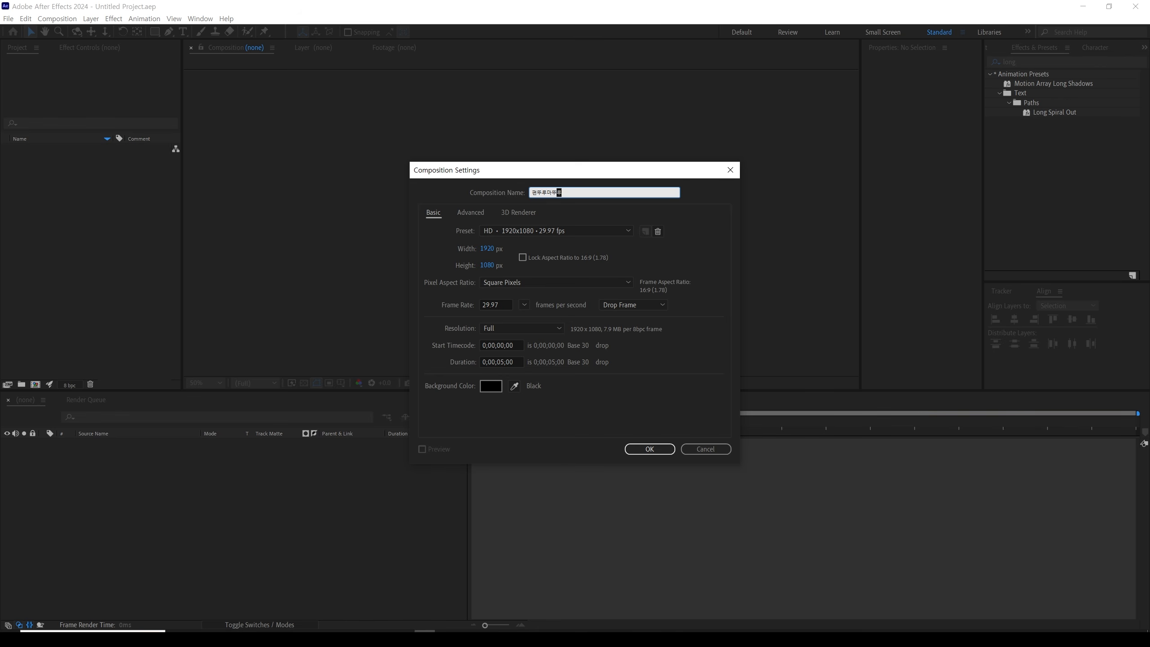
left_click(584, 211)
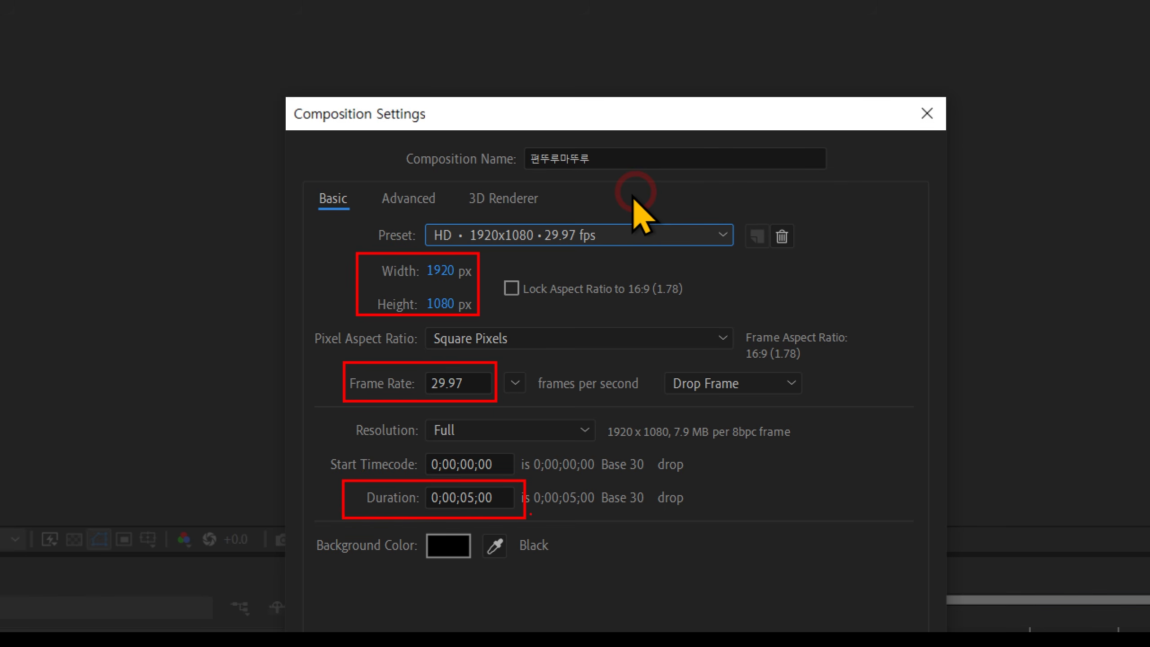
left_click(641, 454)
Add a white 1920 x 1080 px solid as the background of the composition
key("ctrl+y")
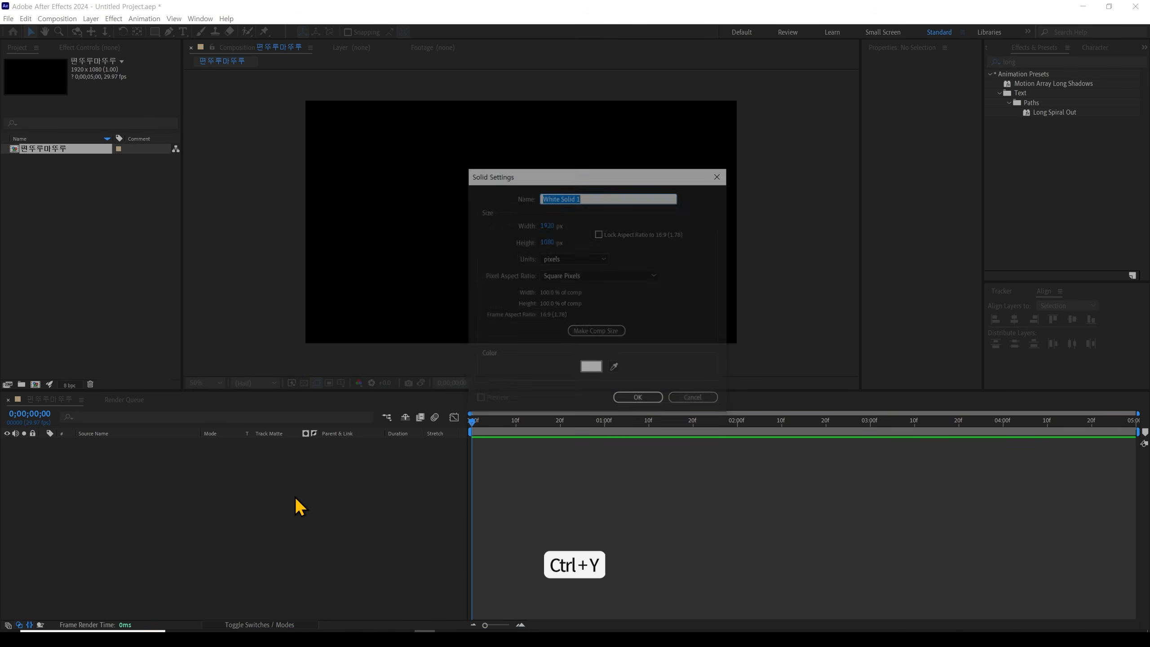
left_click(591, 368)
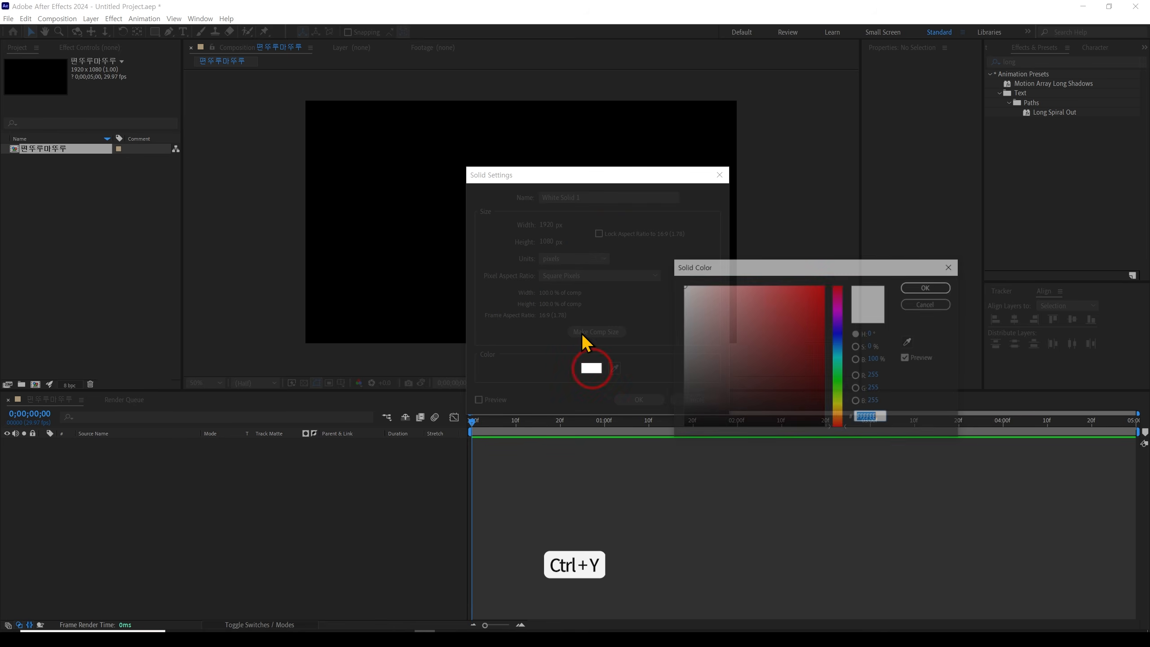
key("Return")
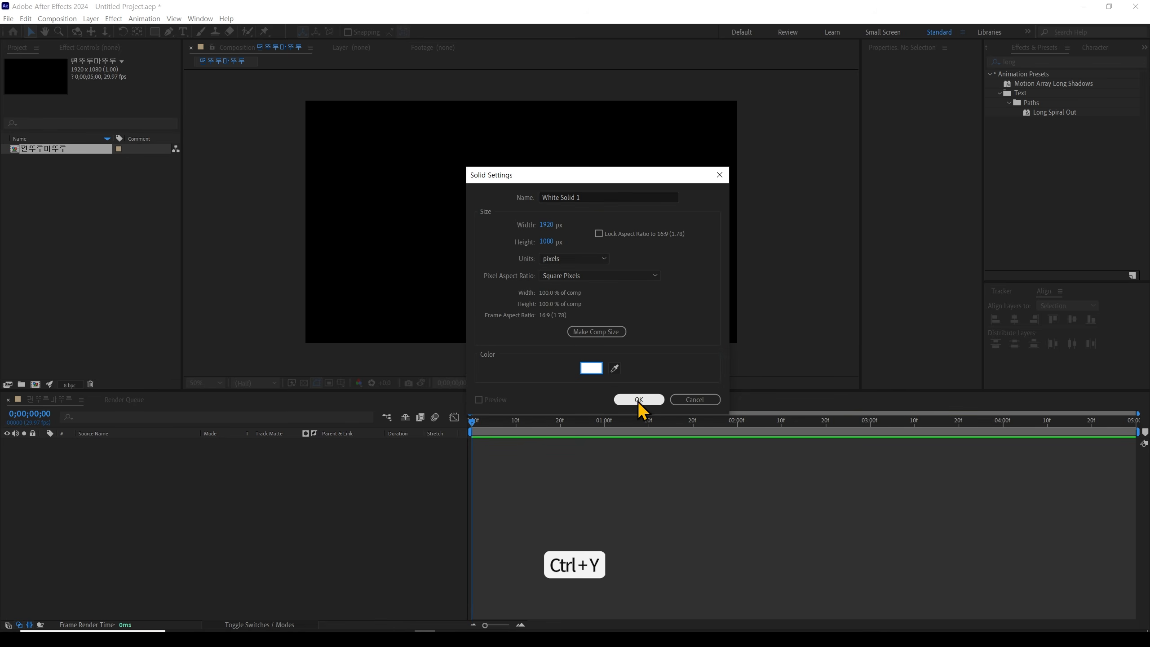
left_click(638, 399)
left_click_drag(497, 391, 497, 413)
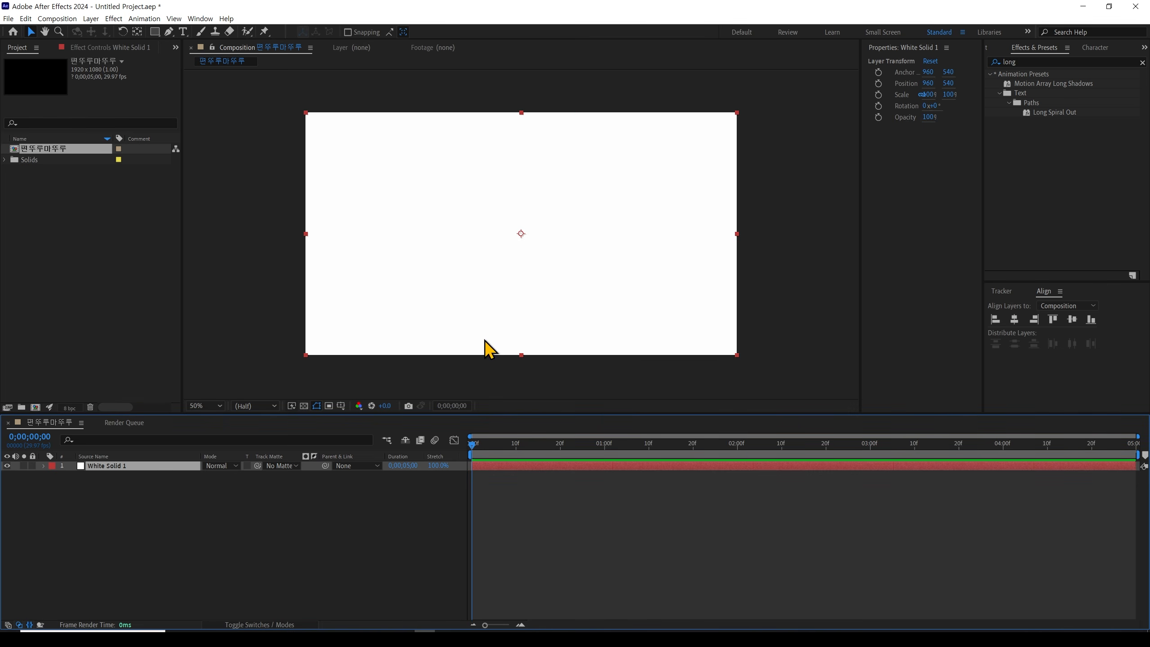
left_click_drag(351, 413, 352, 390)
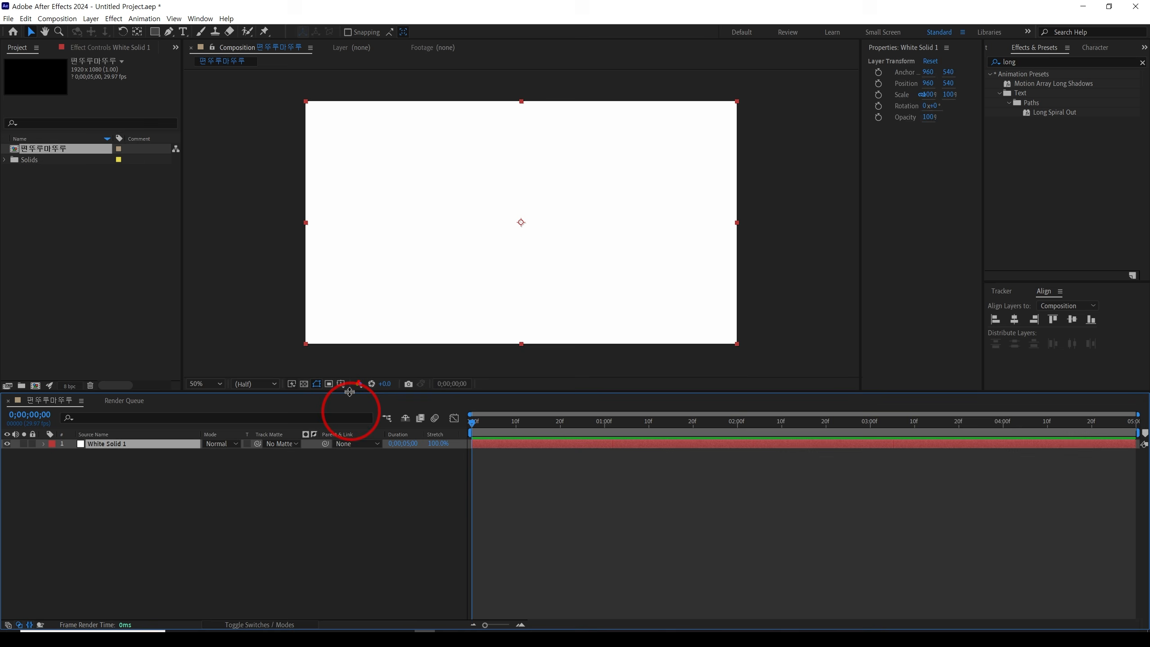
With no layer selected, draw a dark blue circle about 788 px in diameter with the Ellipse tool, near the composition's center
left_click(226, 470)
key("Escape")
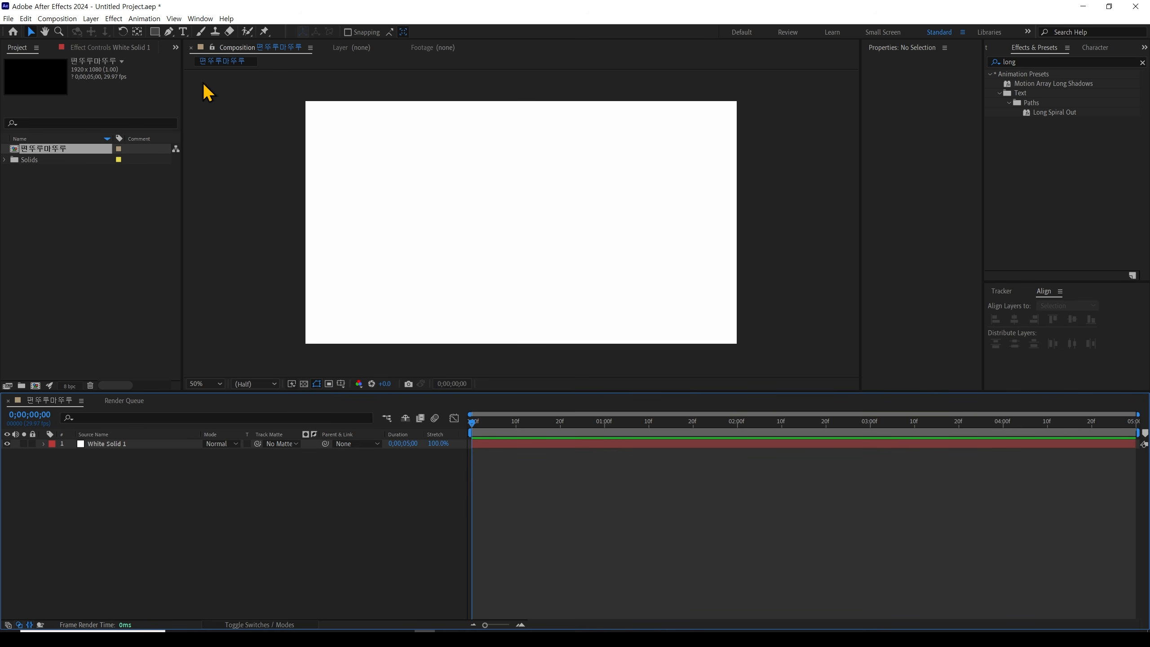
left_click(156, 32)
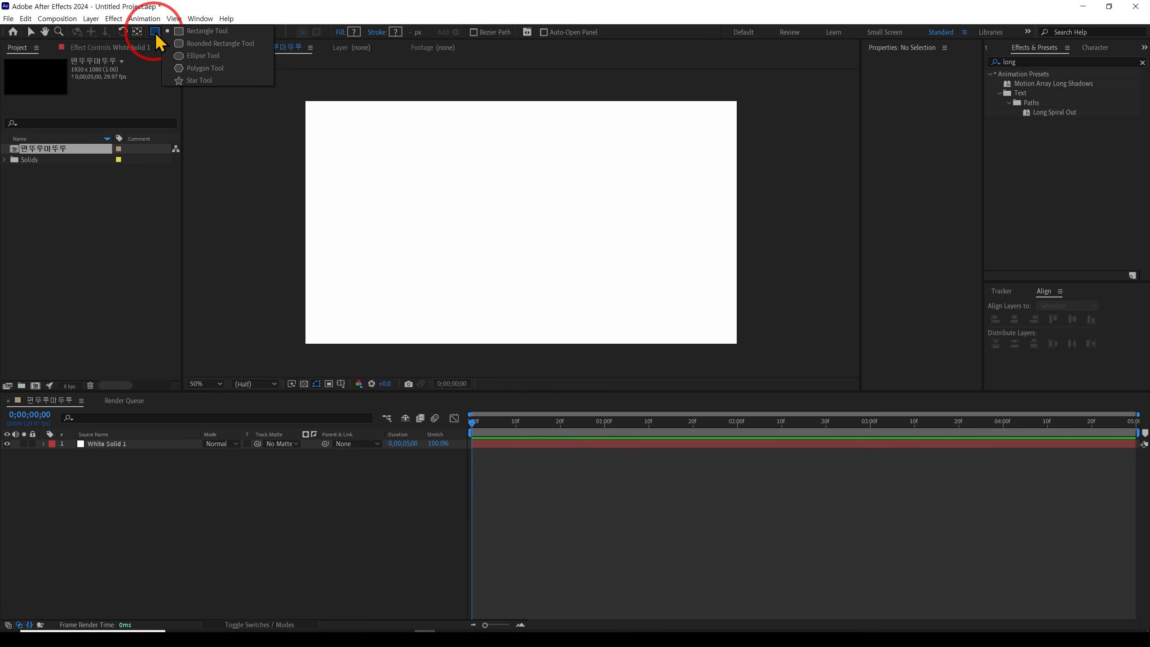
left_click(205, 56)
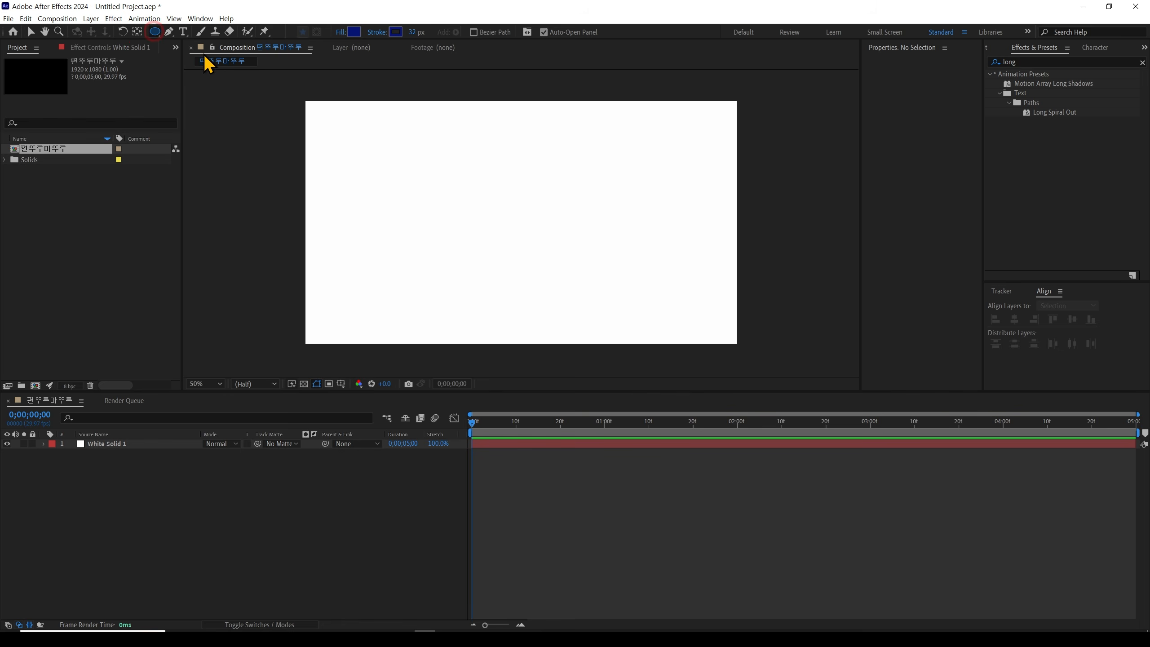
left_click_drag(521, 215, 598, 303)
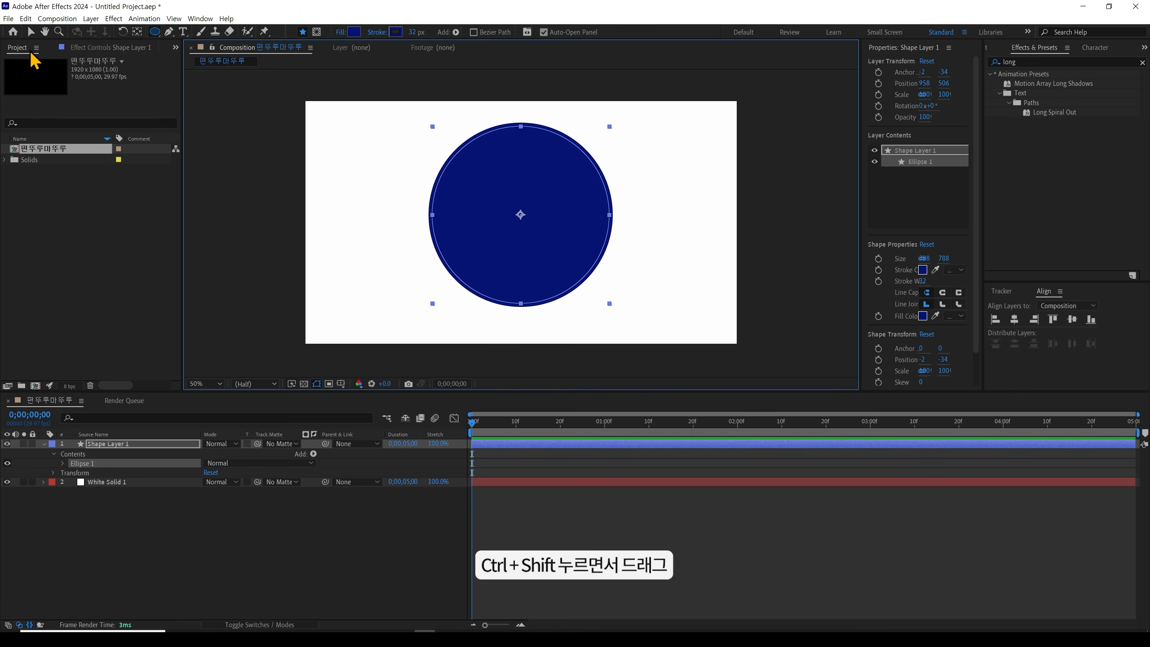
Change the circle's fill to a bright sky blue and set its stroke to None
key("v")
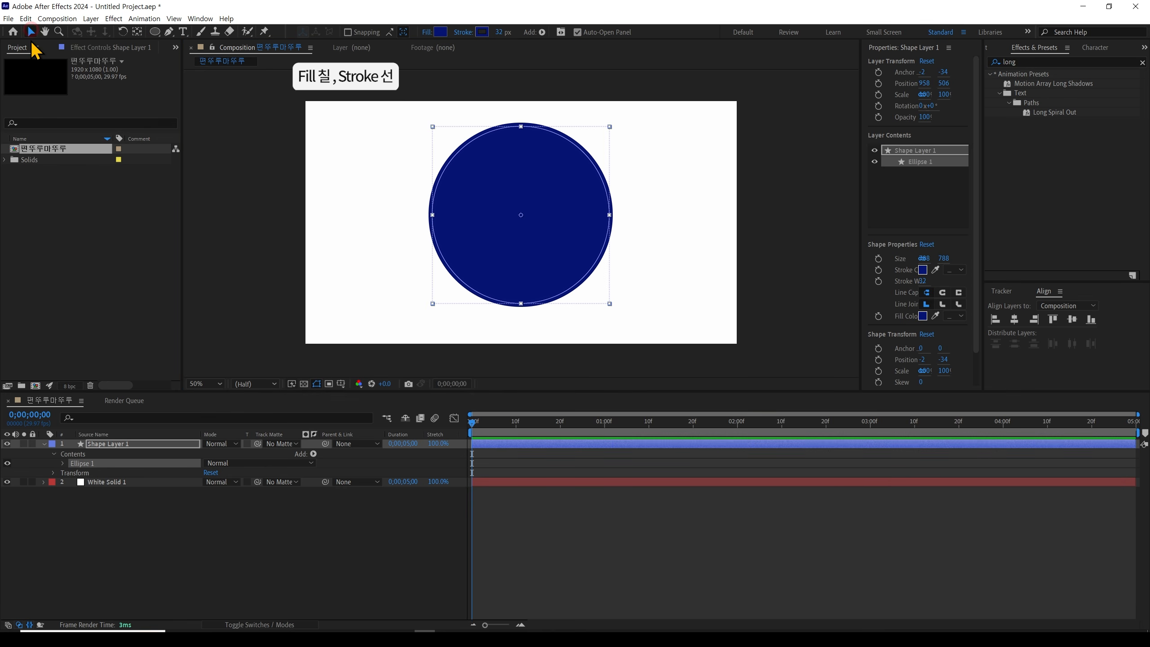
left_click(440, 32)
left_click_drag(838, 363, 838, 347)
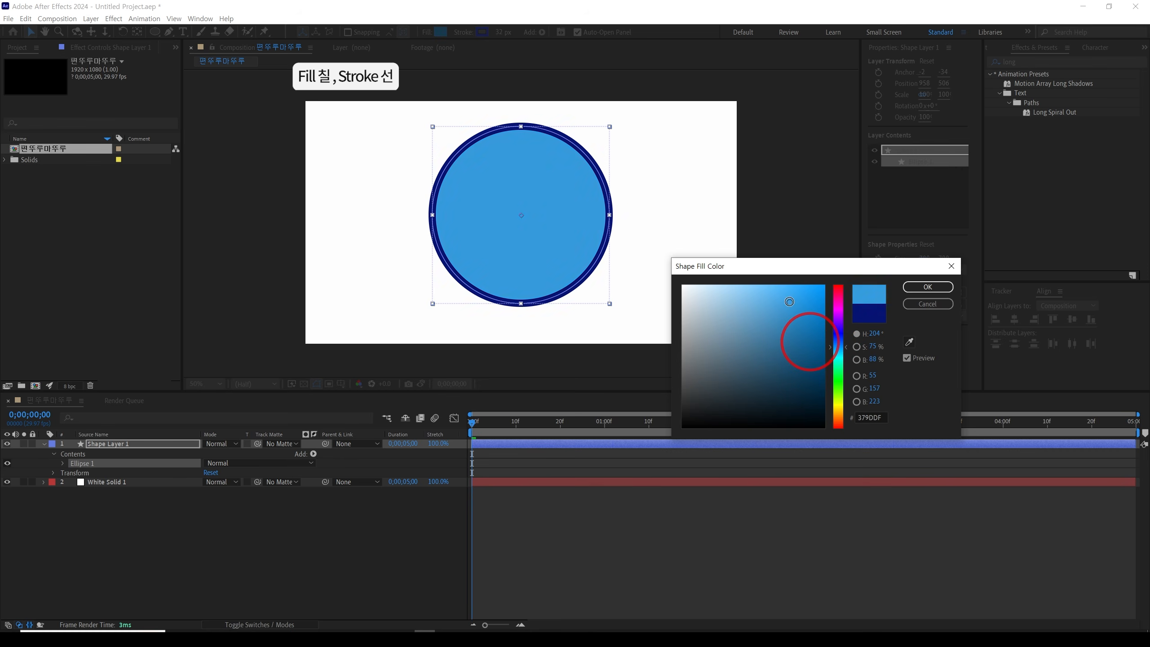
left_click(927, 287)
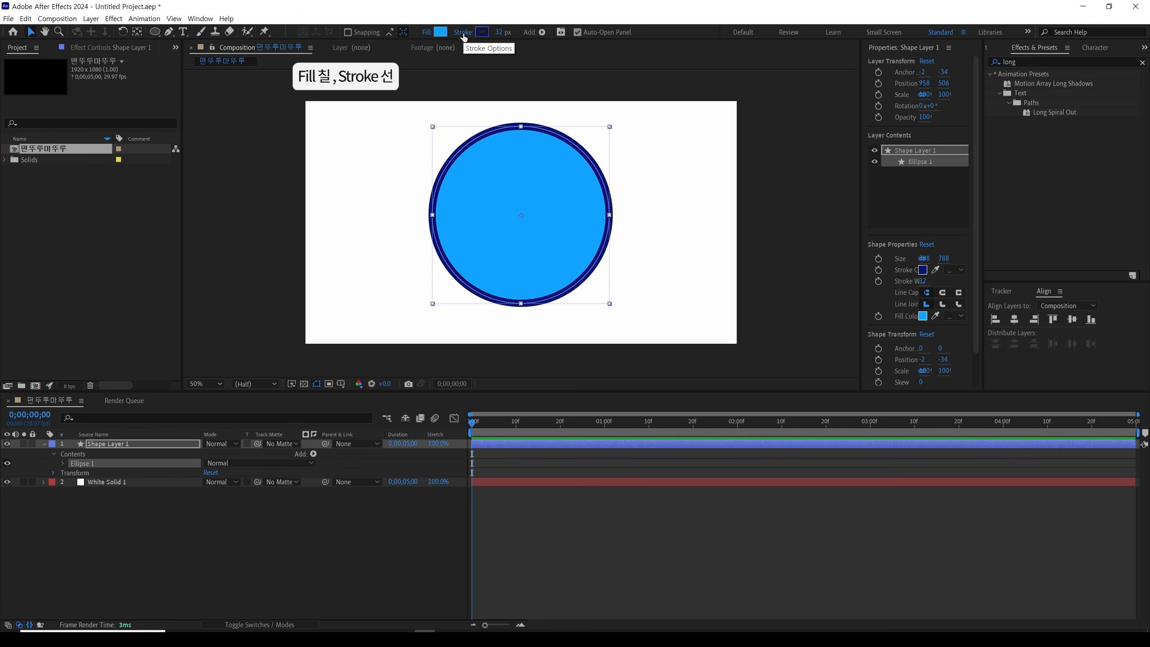
left_click(464, 33)
left_click(533, 302)
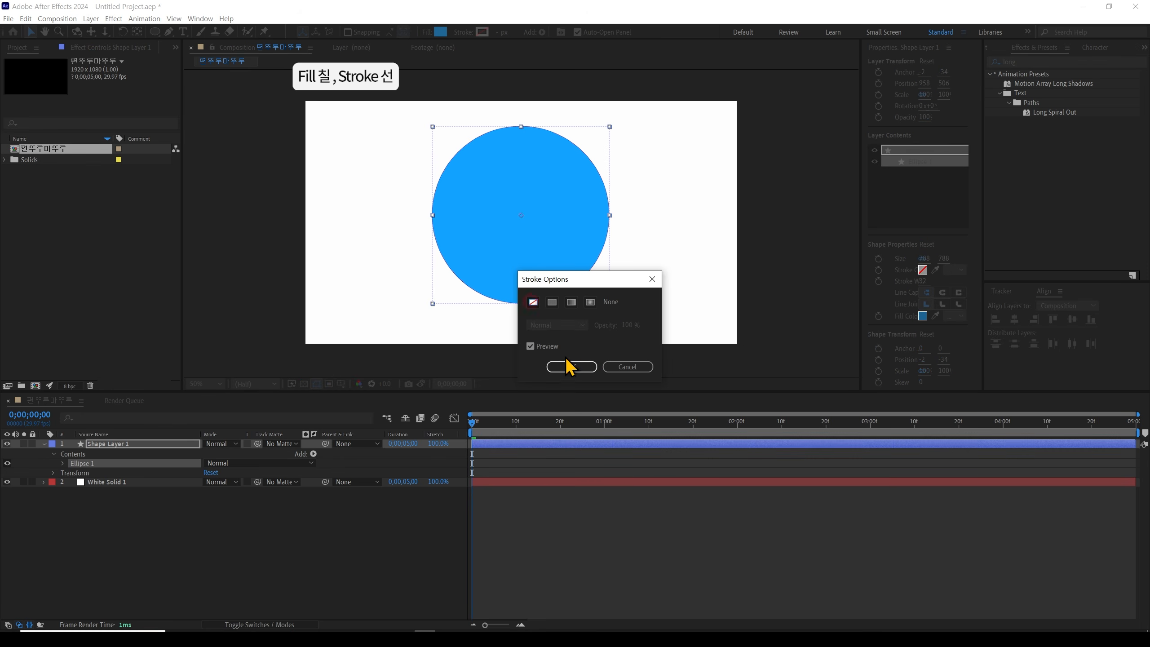
left_click(571, 367)
left_click(517, 546)
left_click(765, 249)
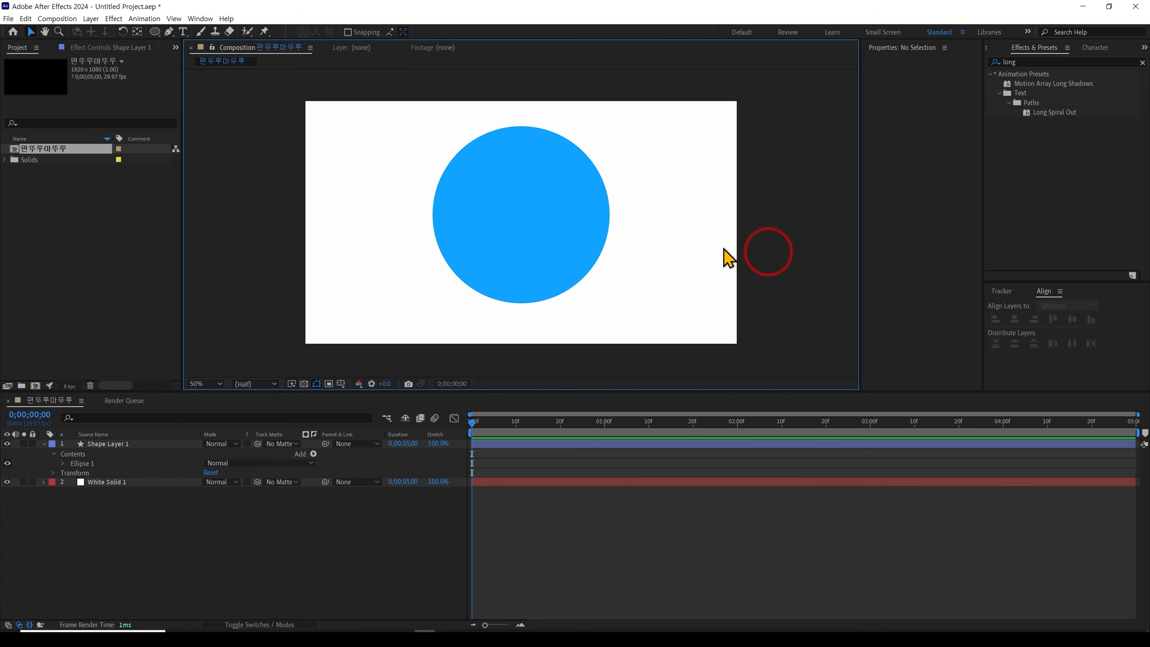
Center the circle layer's anchor point on its content and align the layer vertically to the composition's center
left_click(522, 244)
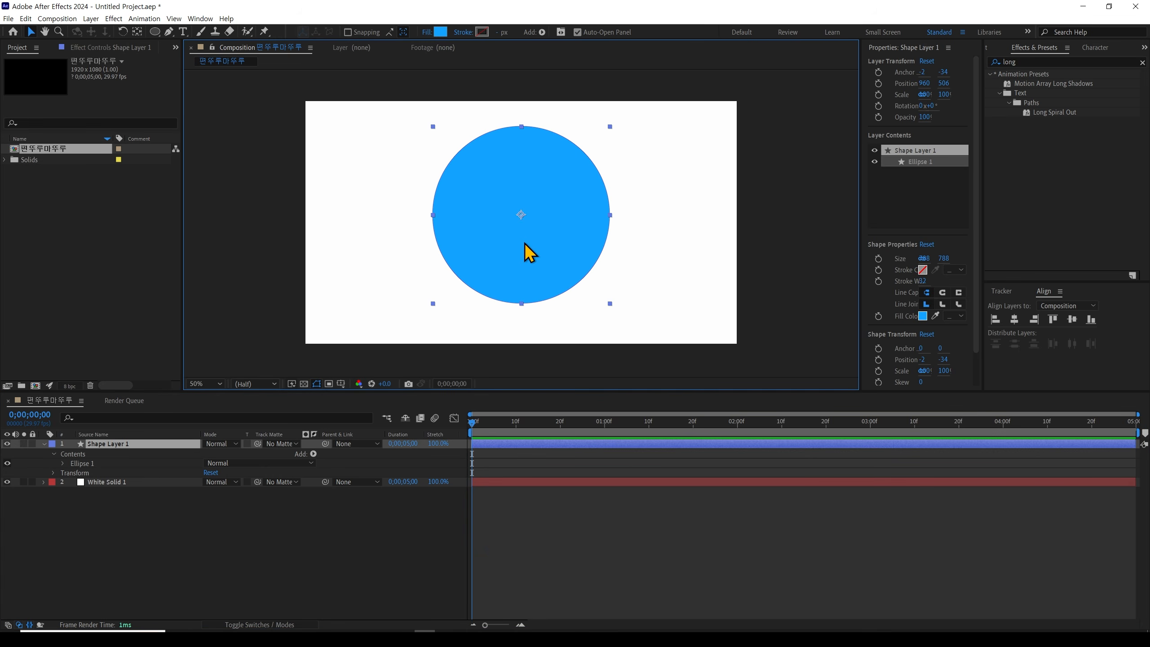
key("ctrl+alt+Home")
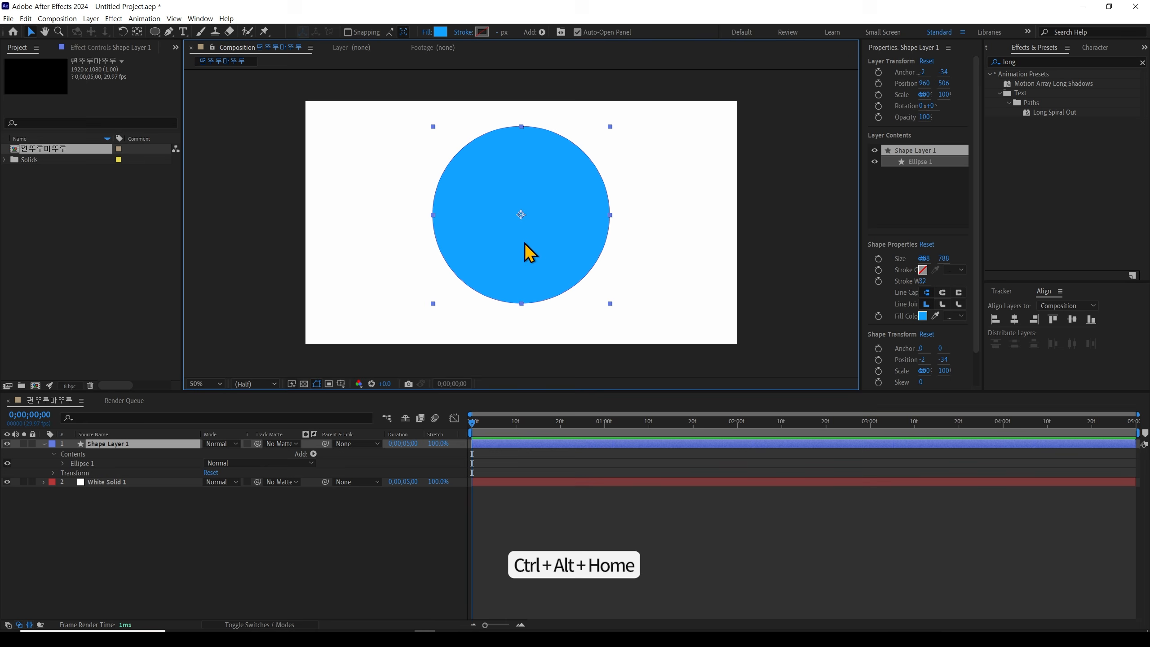
left_click(1072, 319)
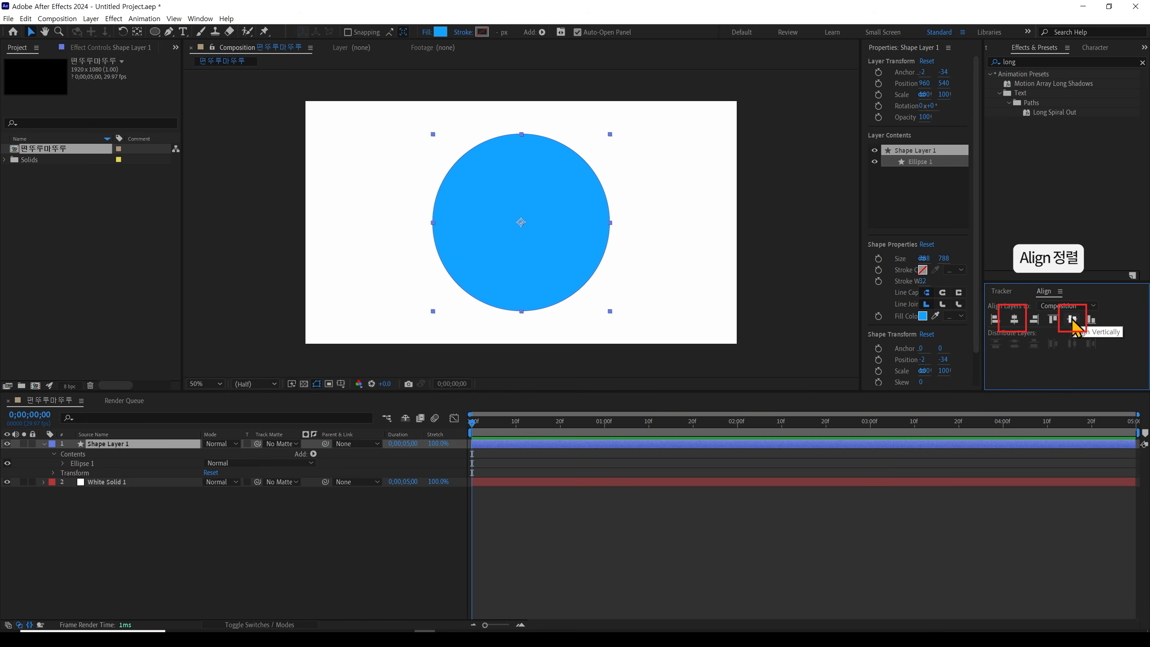
left_click(561, 526)
Rename the circle's shape layer as 메인원
left_click(130, 445)
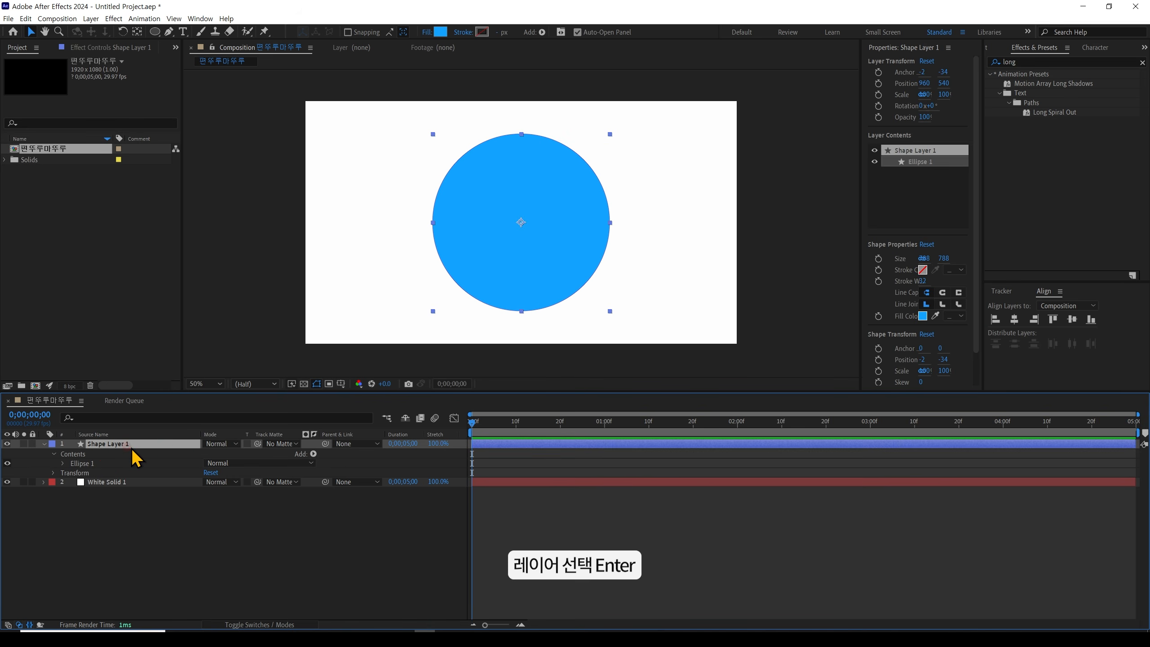
key("Return")
type("a")
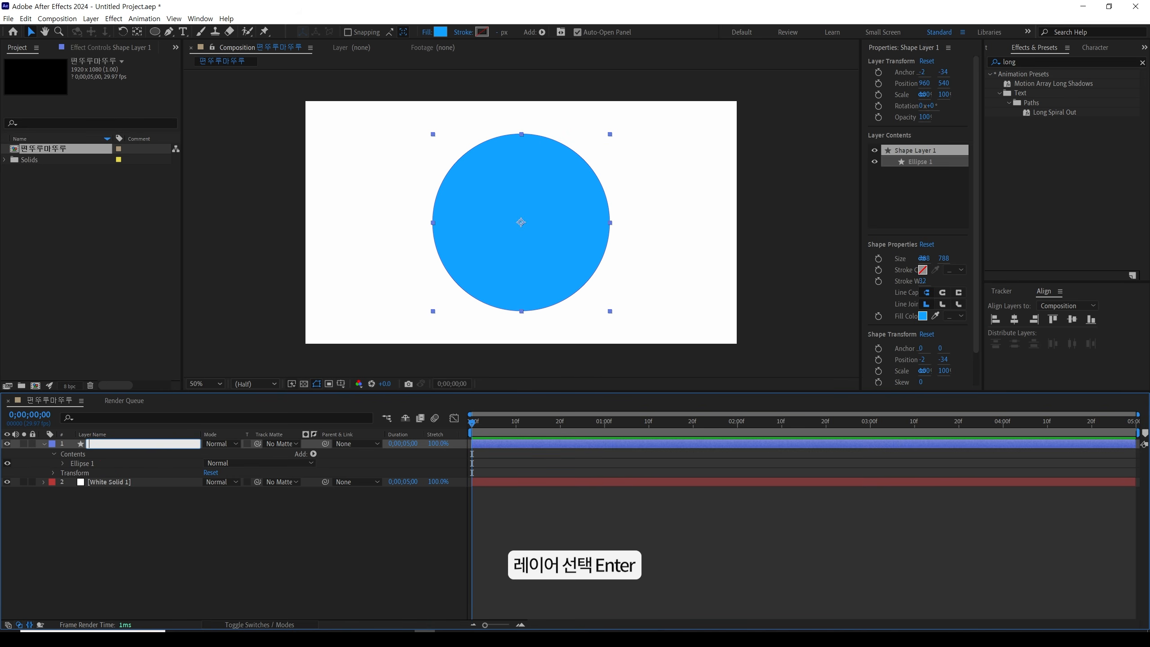
key("Return")
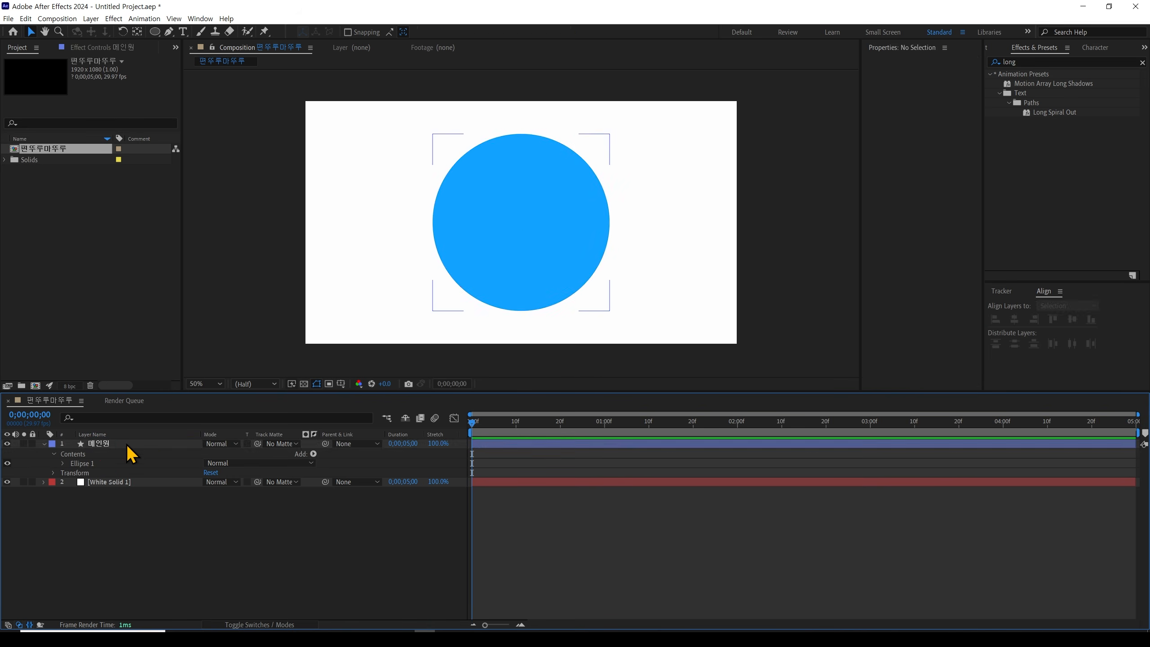
Duplicate the 메인원 layer as 서브 1 and place the copy directly beneath 메인원 in the layer stack
left_click(126, 444)
key("ctrl+d")
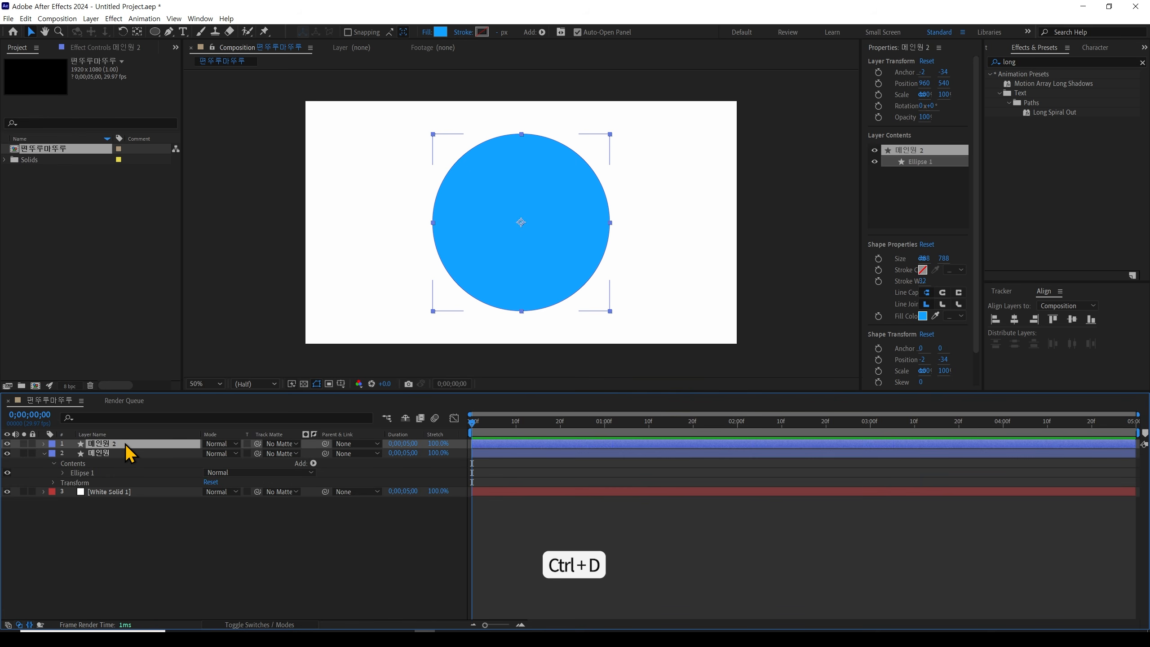
left_click(159, 443)
key("Return")
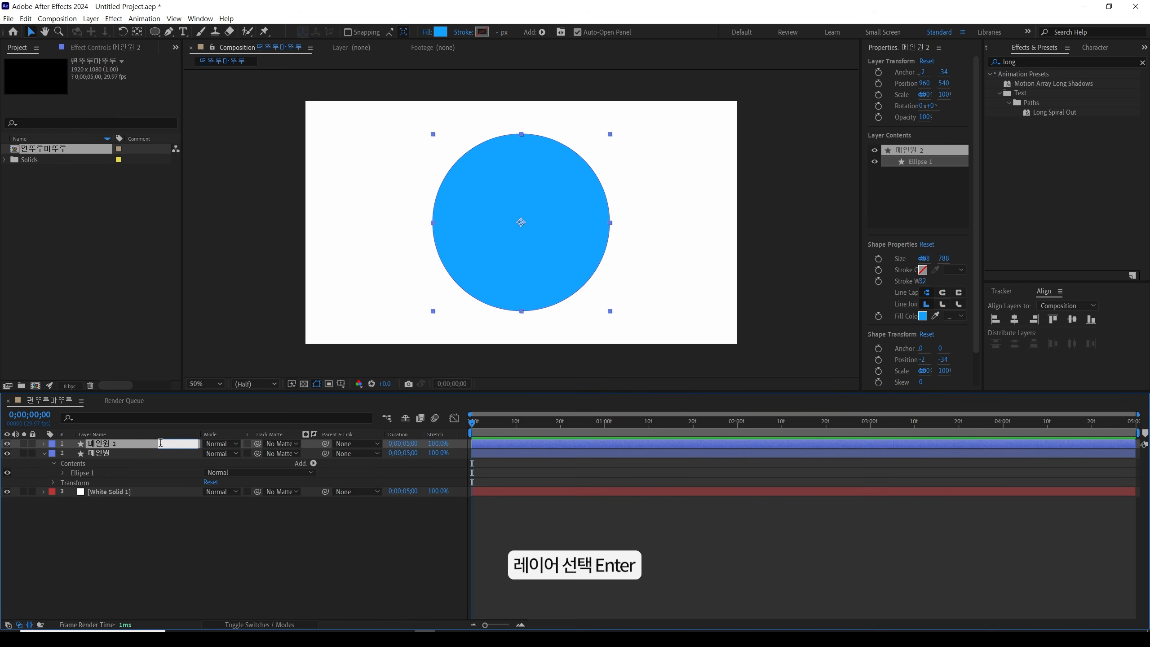
type("서브 1")
key("Return")
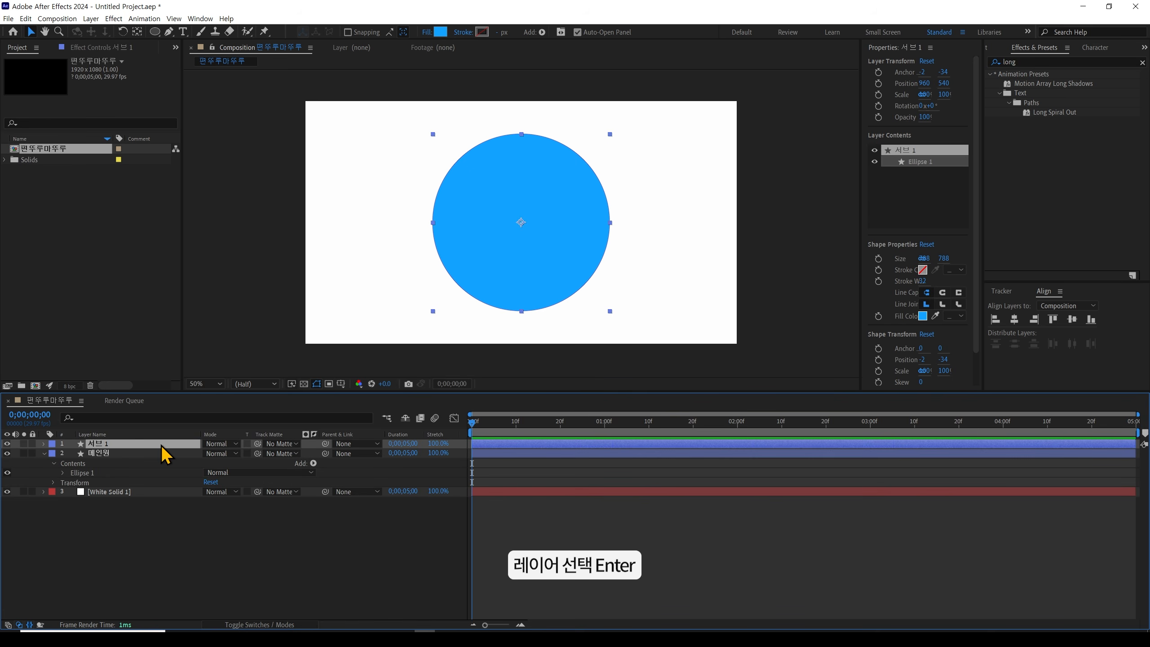
left_click_drag(161, 445, 153, 481)
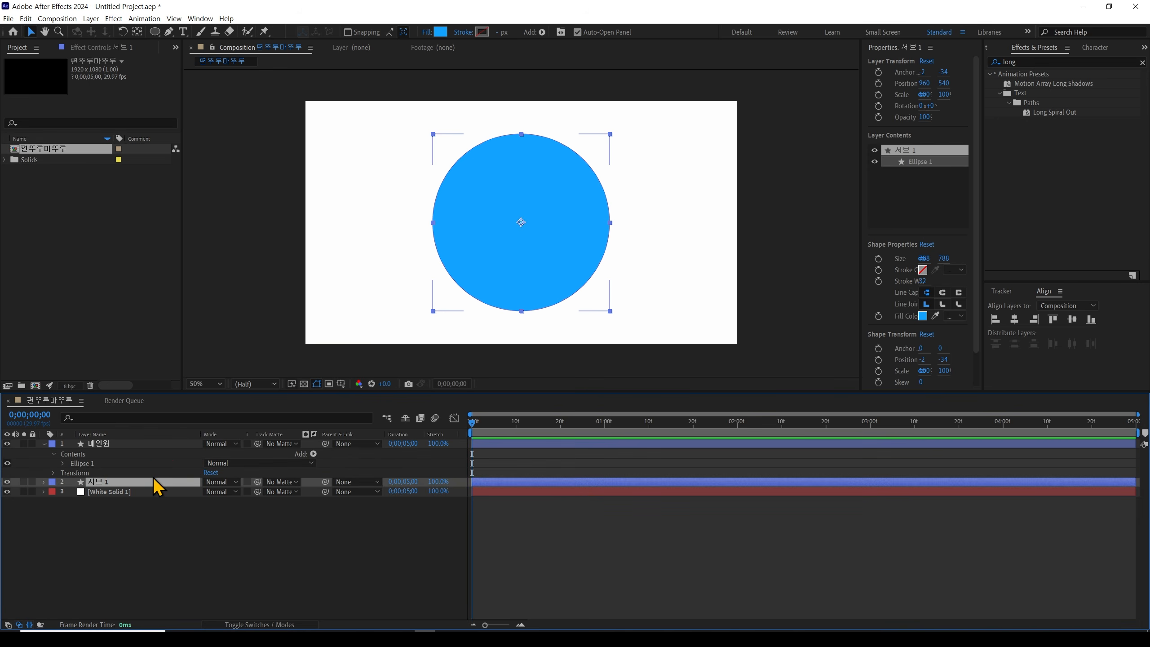
Scale the 서브 1 layer to 104% and change its fill to orange
left_click(185, 482)
key("s")
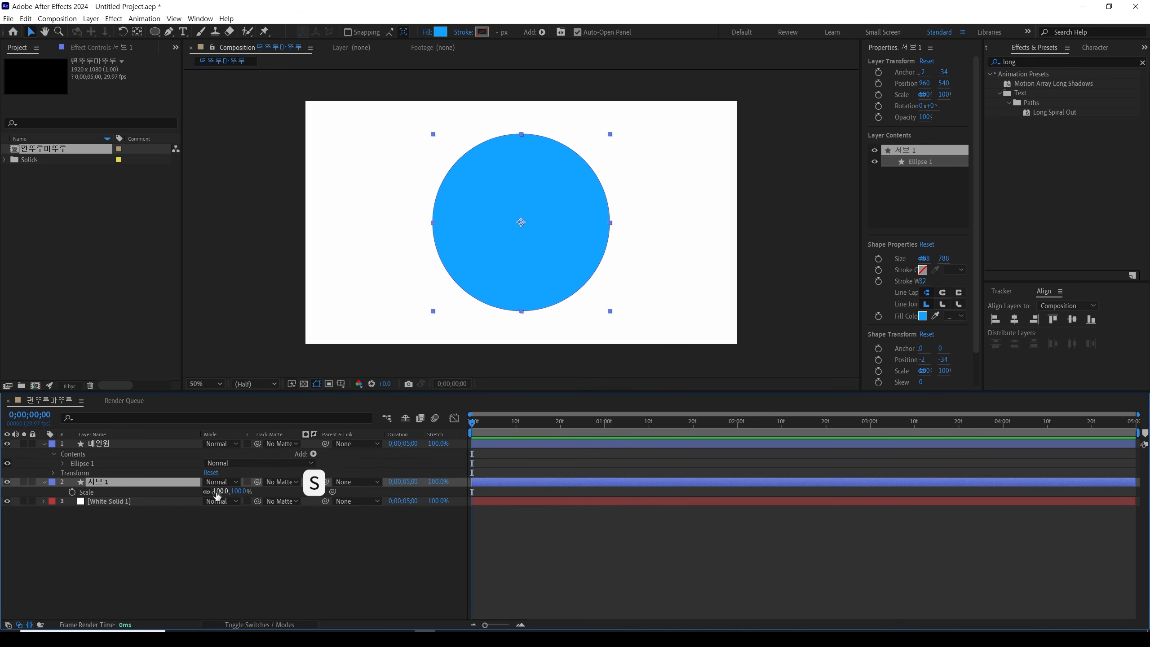
left_click_drag(216, 491, 216, 491)
left_click(440, 31)
left_click_drag(840, 424, 841, 414)
left_click(927, 287)
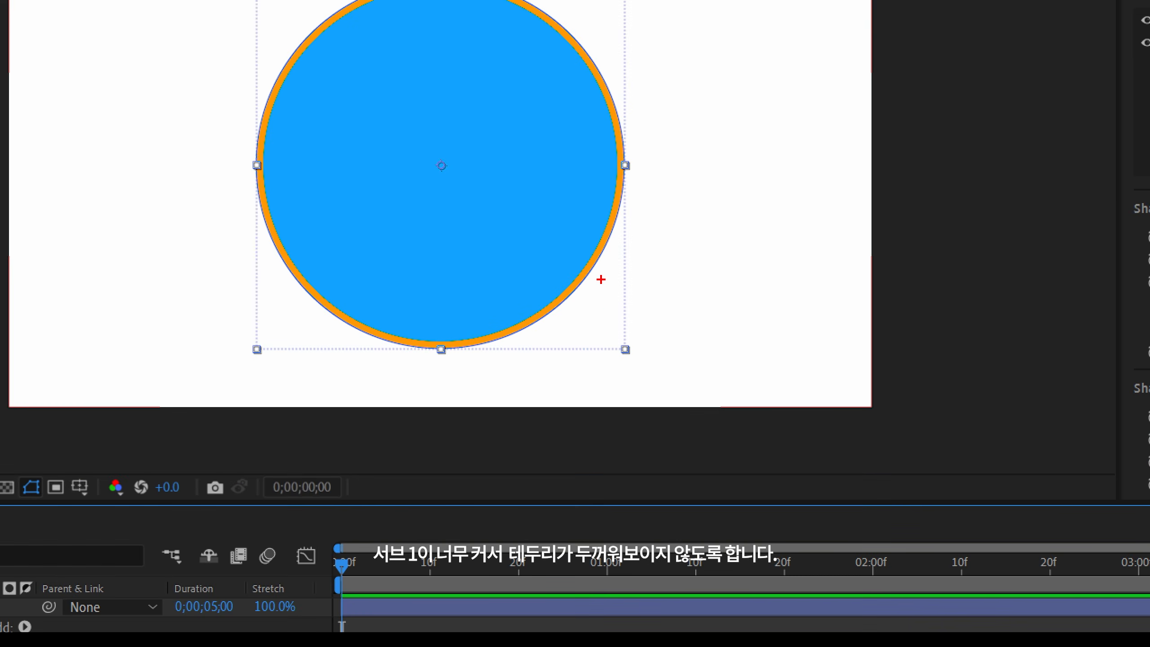
Reduce the 서브 1 layer's scale to 102% for a thinner orange border
left_click_drag(611, 311, 587, 261)
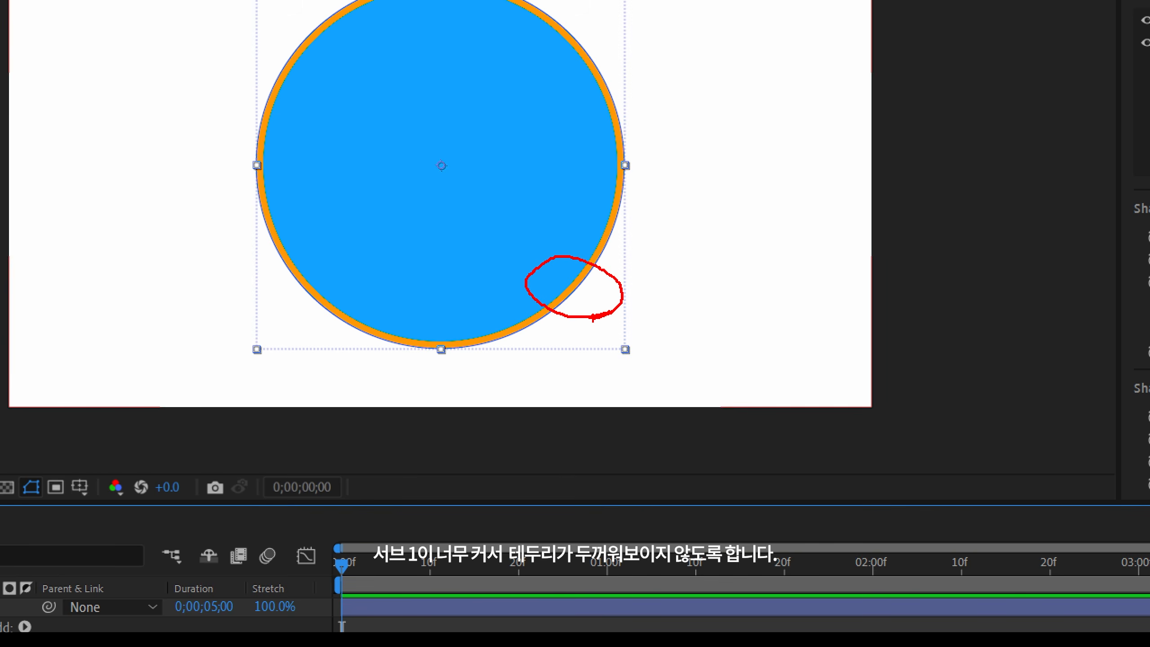
left_click(218, 491)
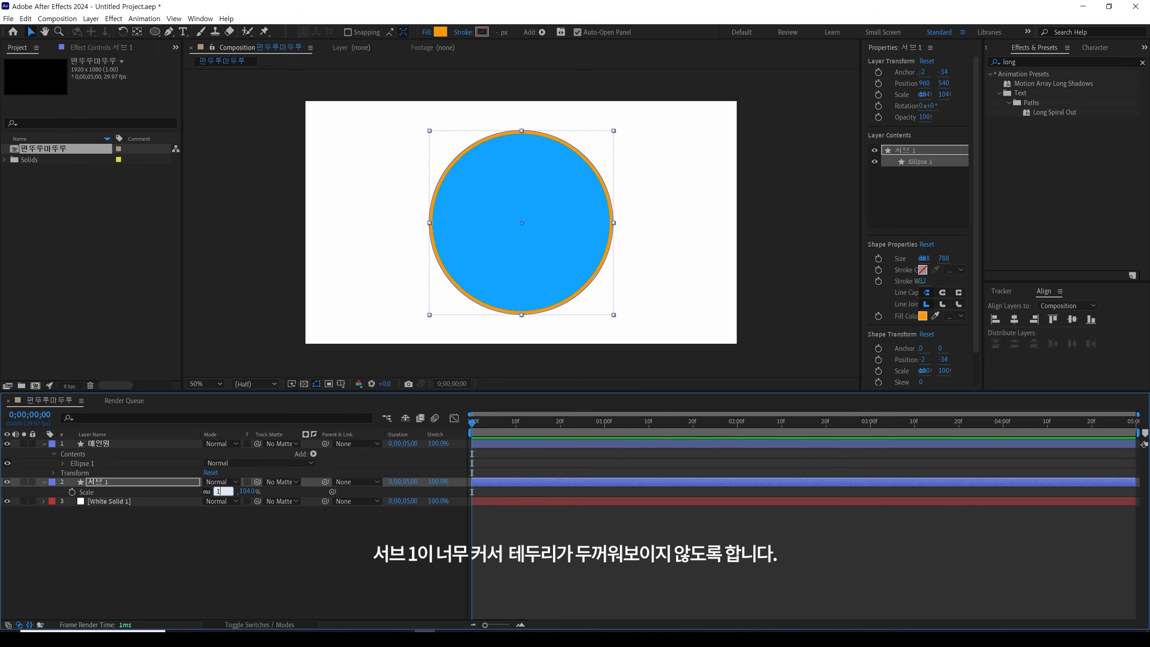
key("Return")
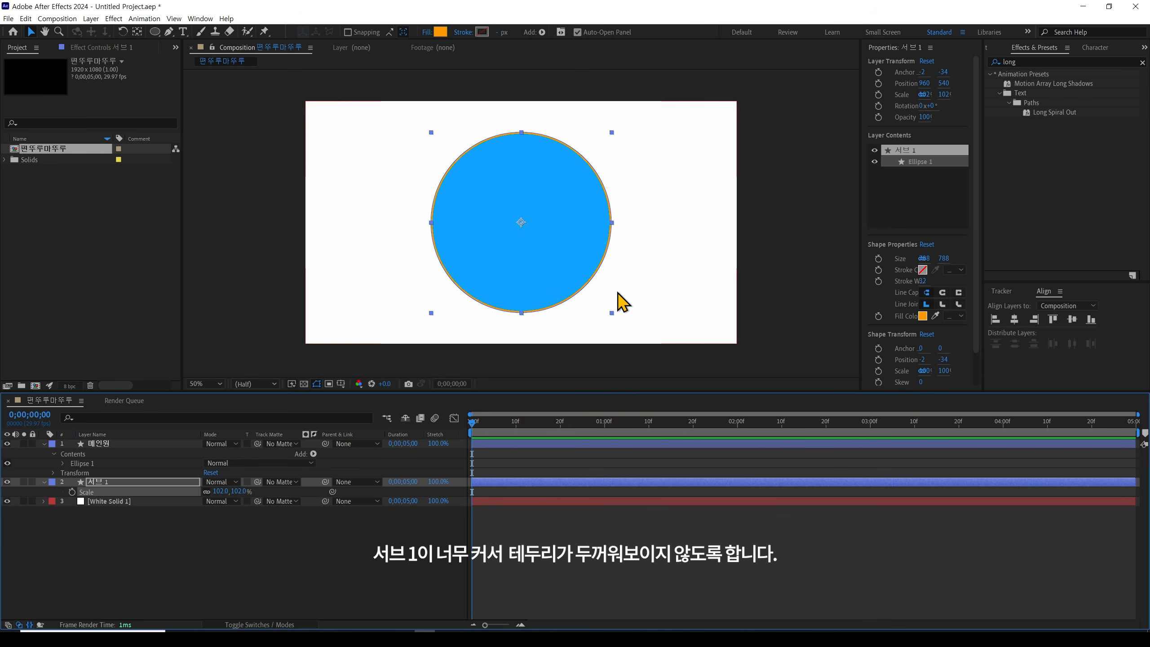
Duplicate the 서브 1 layer and place the copy directly beneath it, above the white solid
left_click(124, 481)
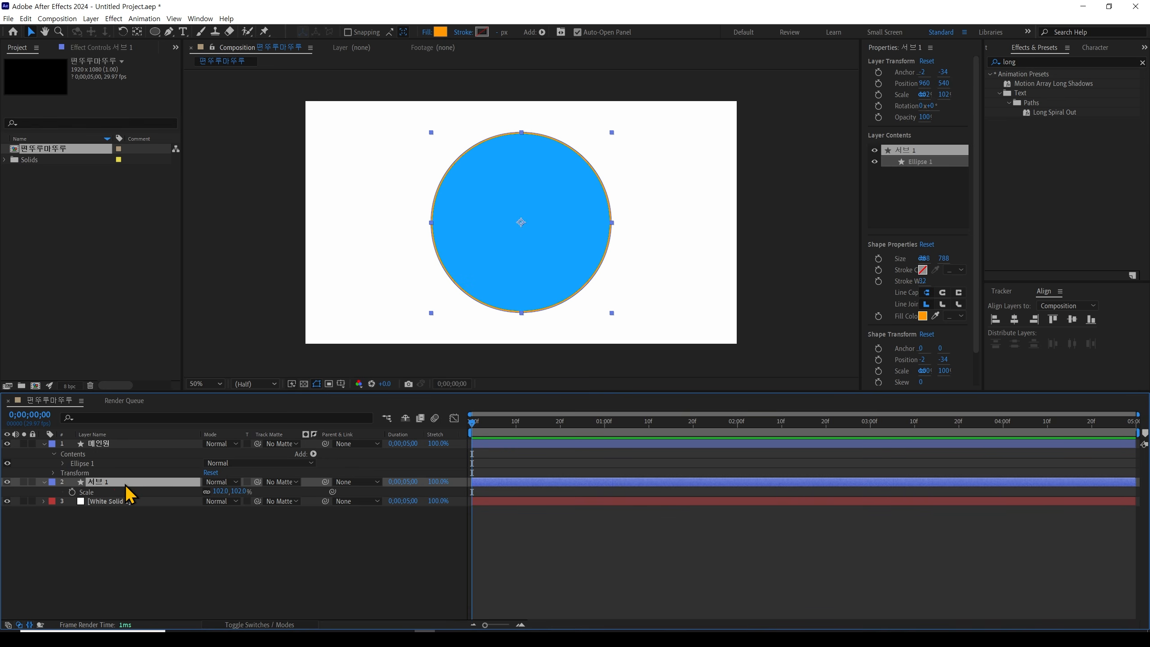
key("ctrl+d")
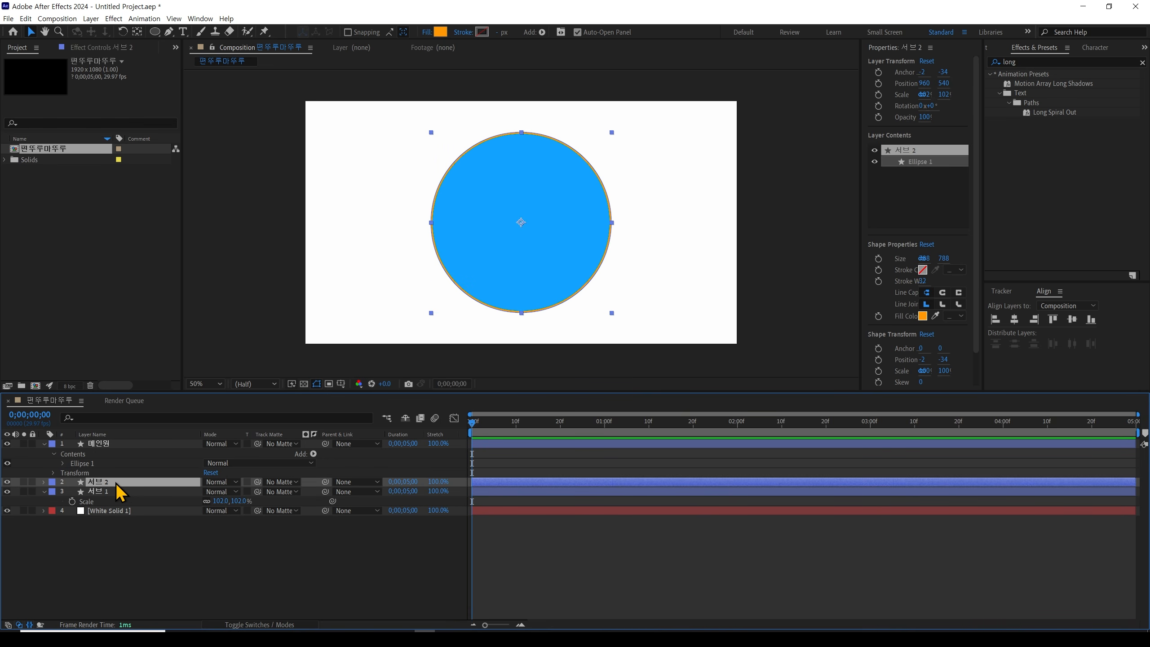
left_click_drag(112, 485, 116, 512)
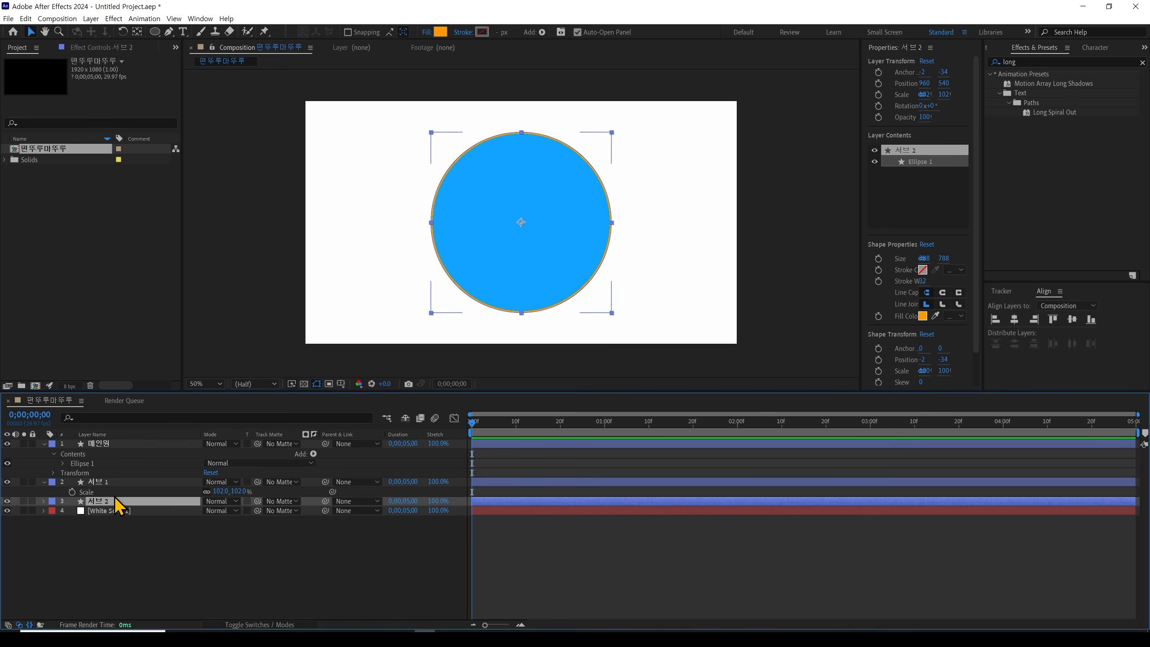
Change the 서브 2 layer's fill to pale yellow, FFF195
left_click(440, 32)
left_click(796, 295)
left_click_drag(796, 295, 740, 267)
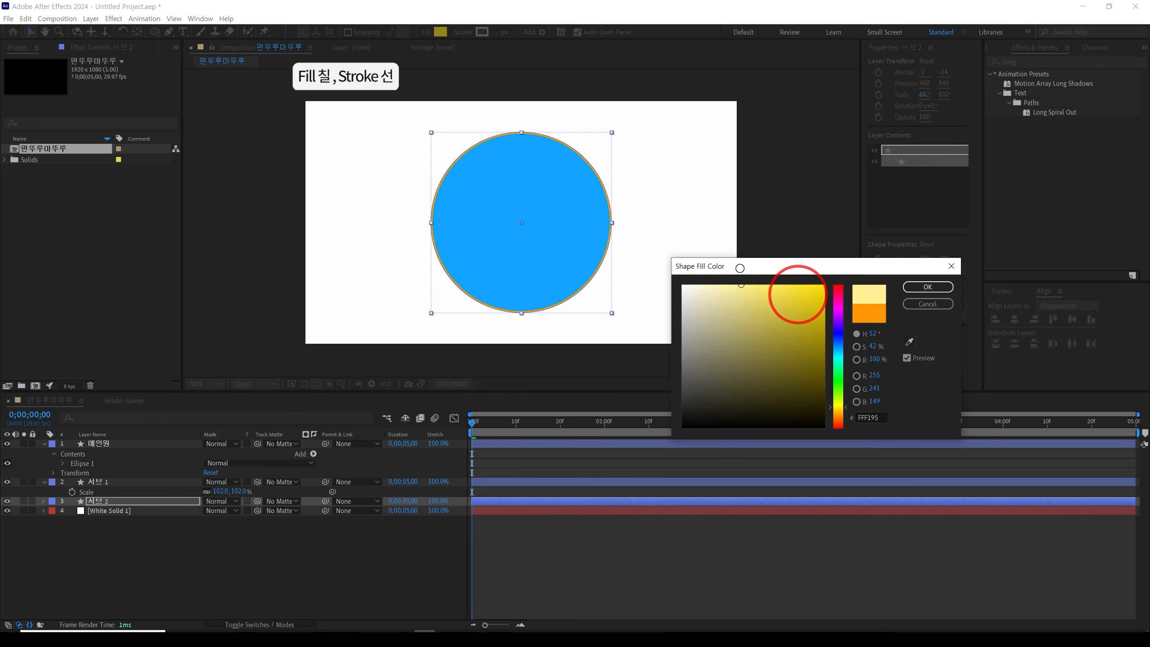
left_click(928, 286)
Duplicate the 서브 2 layer and place the copy directly beneath it, above the white solid
left_click(103, 501)
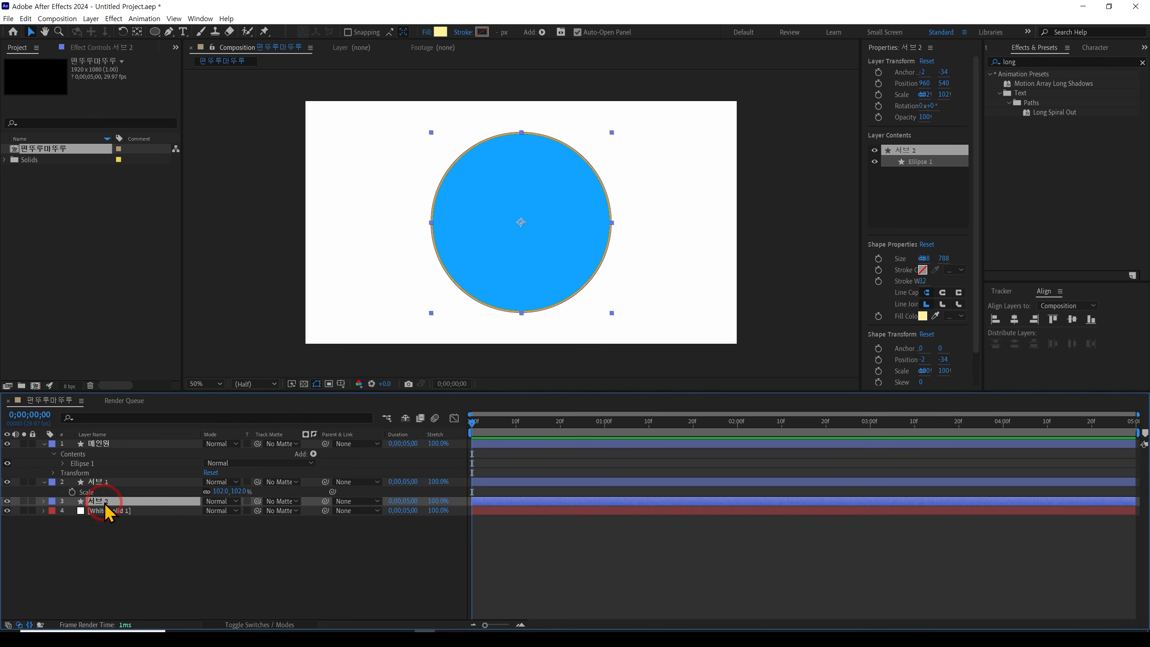
key("ctrl+d")
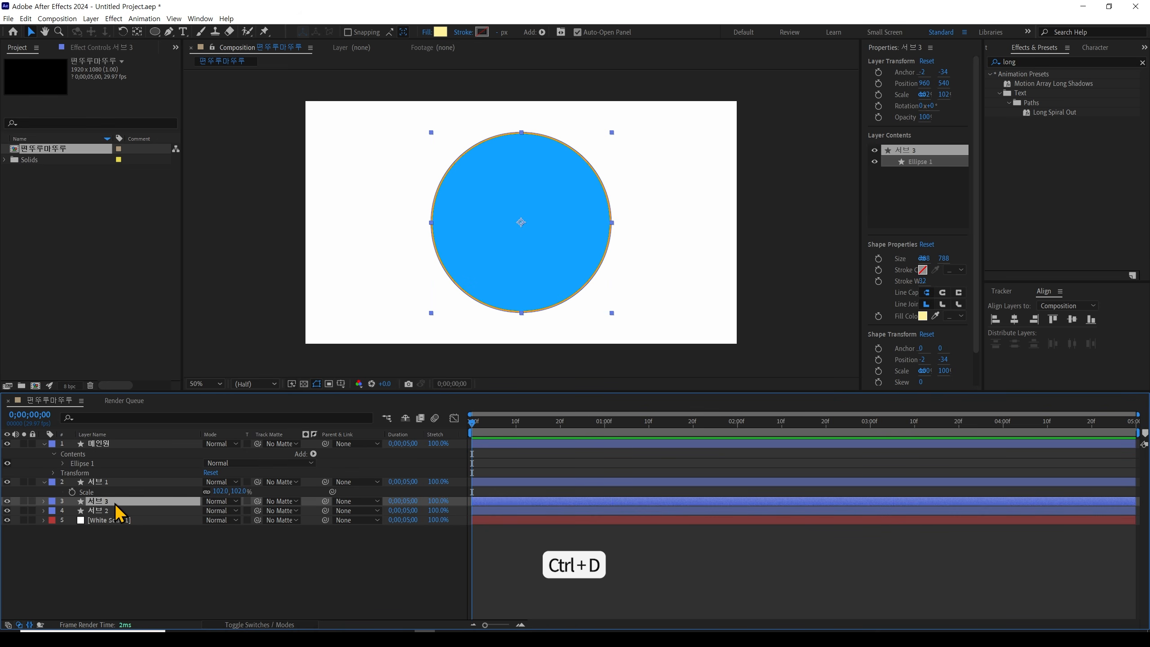
left_click_drag(115, 504, 118, 517)
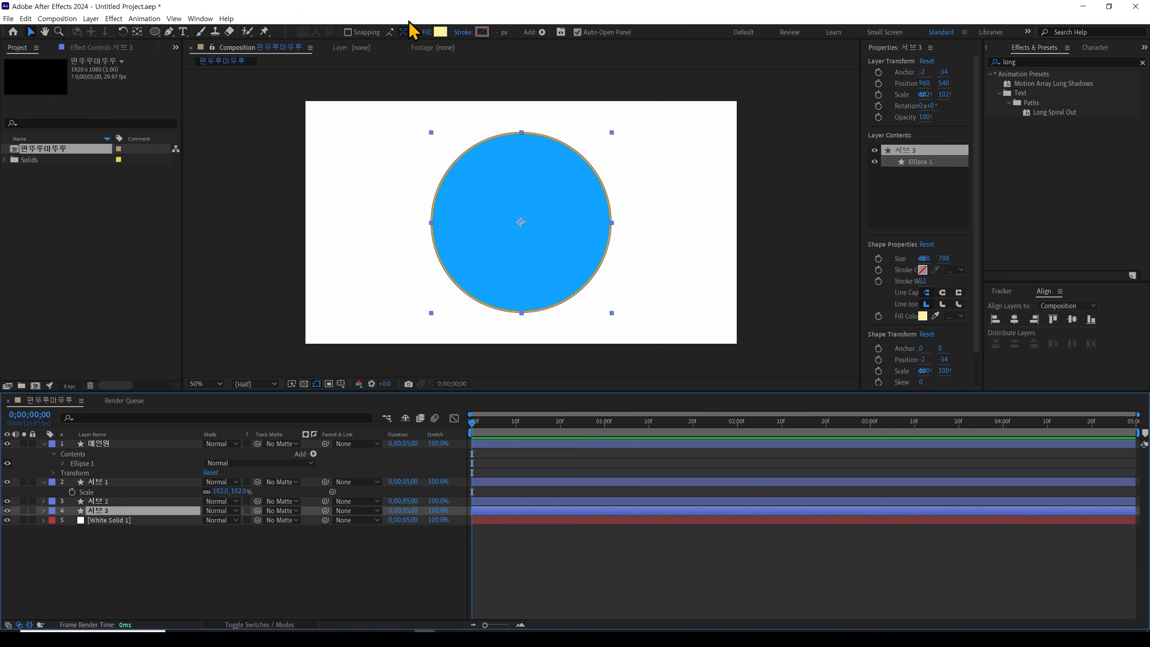
Change the 서브 3 layer's fill to dark blue, 071897
left_click(440, 32)
left_click(839, 333)
left_click(798, 326)
left_click(818, 343)
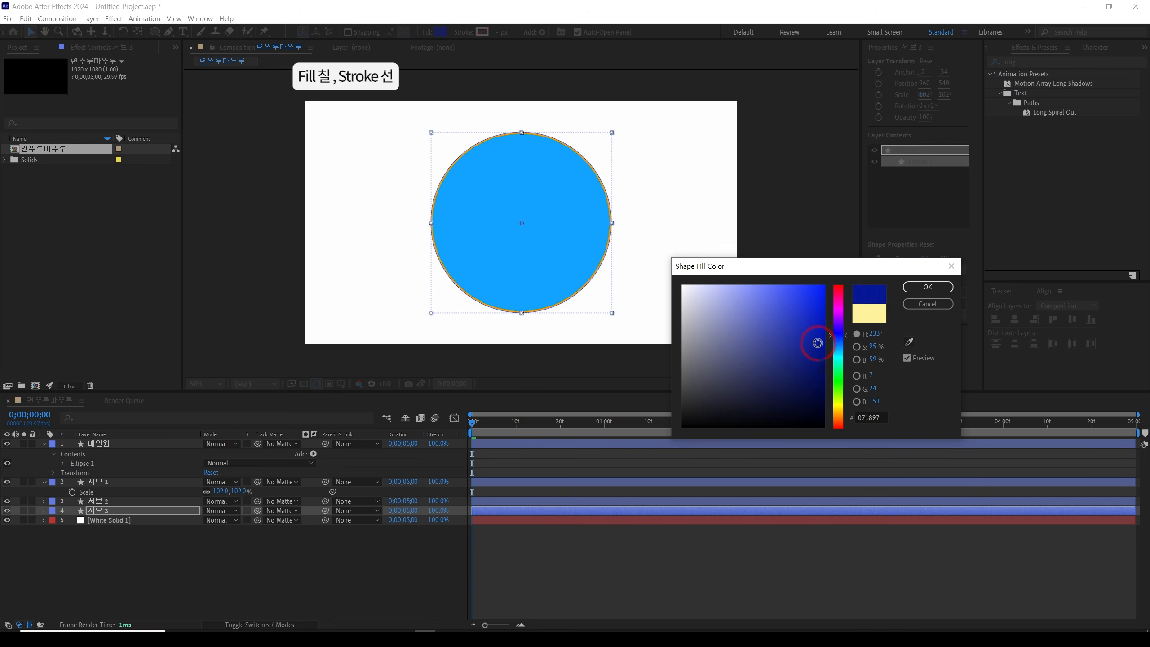
left_click(926, 288)
Set the 서브 3 layer's scale to 105% so that it forms a dark blue outer border
key("s")
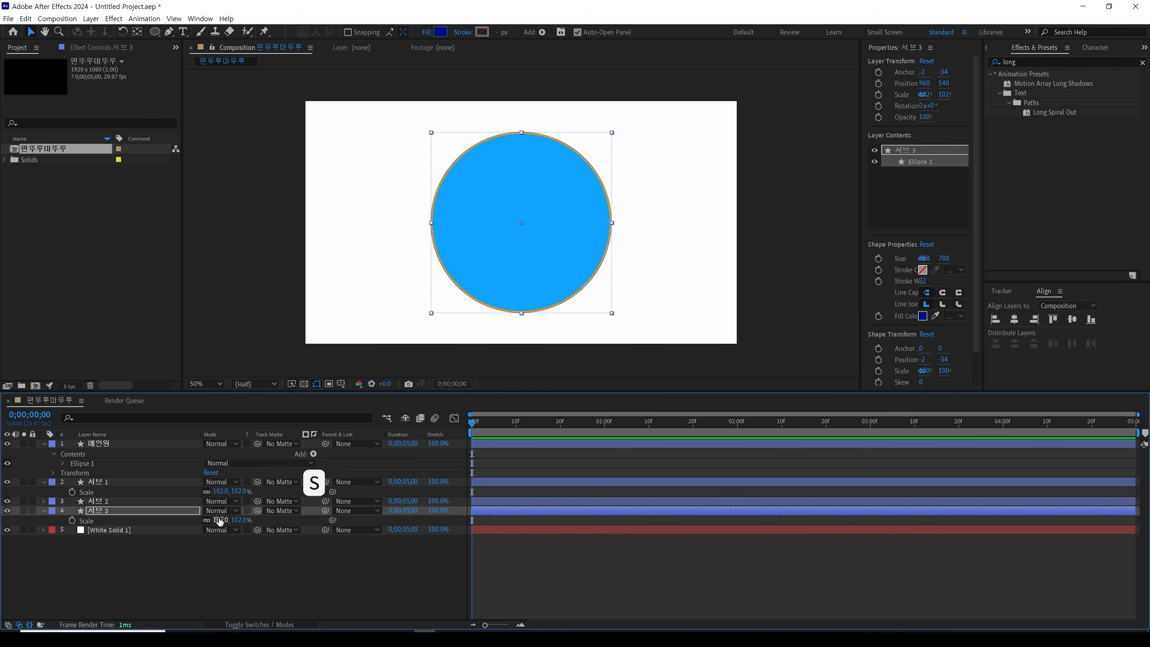
left_click_drag(220, 521, 219, 529)
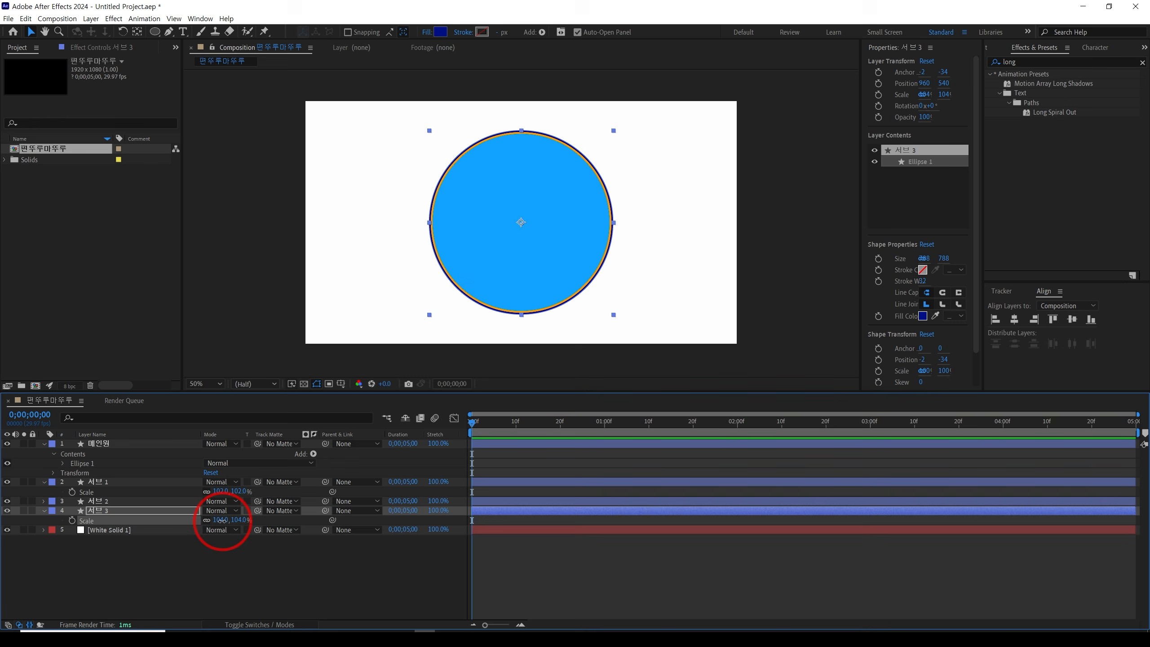
left_click(222, 520)
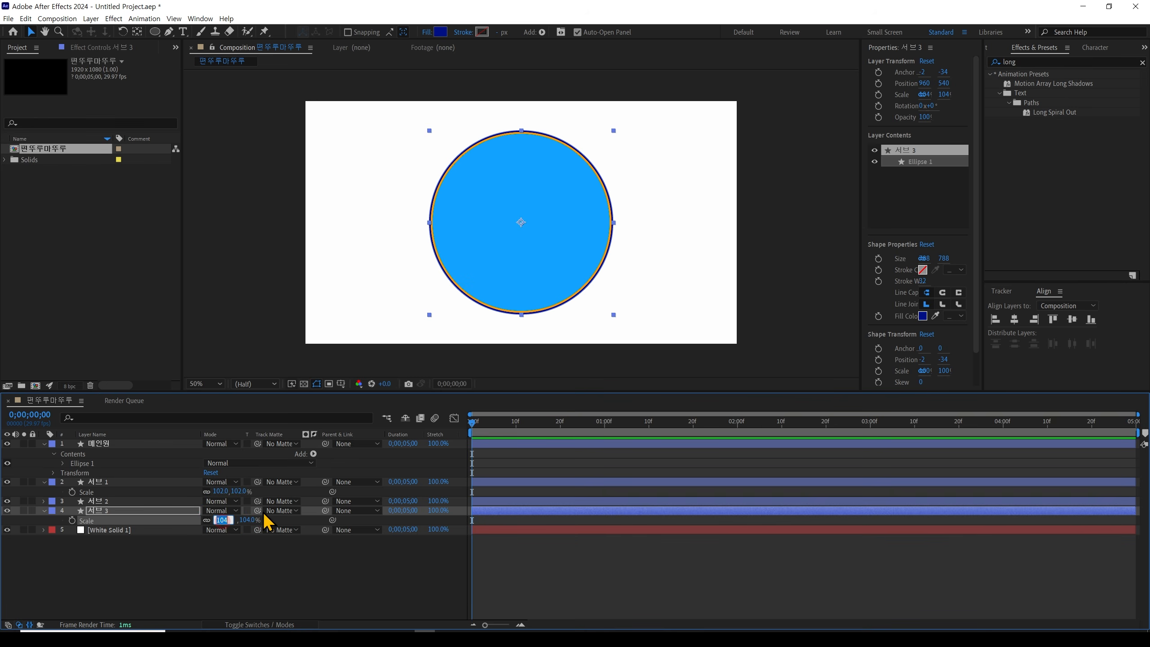
type("105")
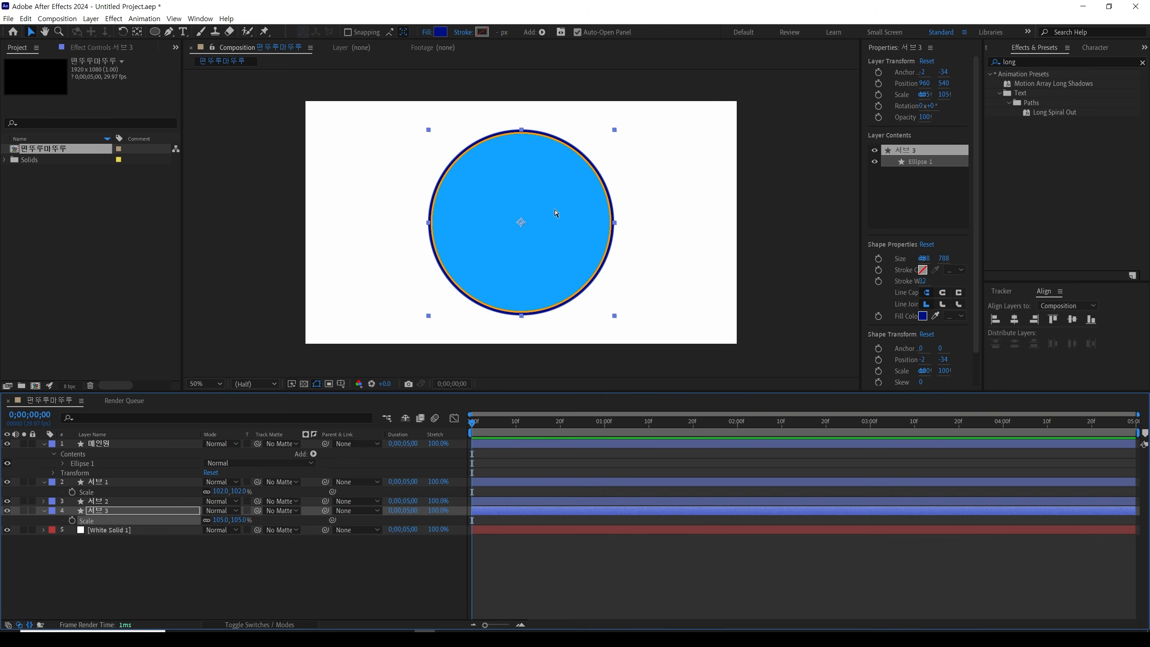
mouse_move(620, 281)
left_mouse_down()
mouse_move(601, 247)
mouse_move(624, 283)
left_mouse_up()
Deselect all layers and collapse the expanded properties of the 메인원, 서브 1 and 서브 3 layers
left_click(382, 591)
left_click(44, 444)
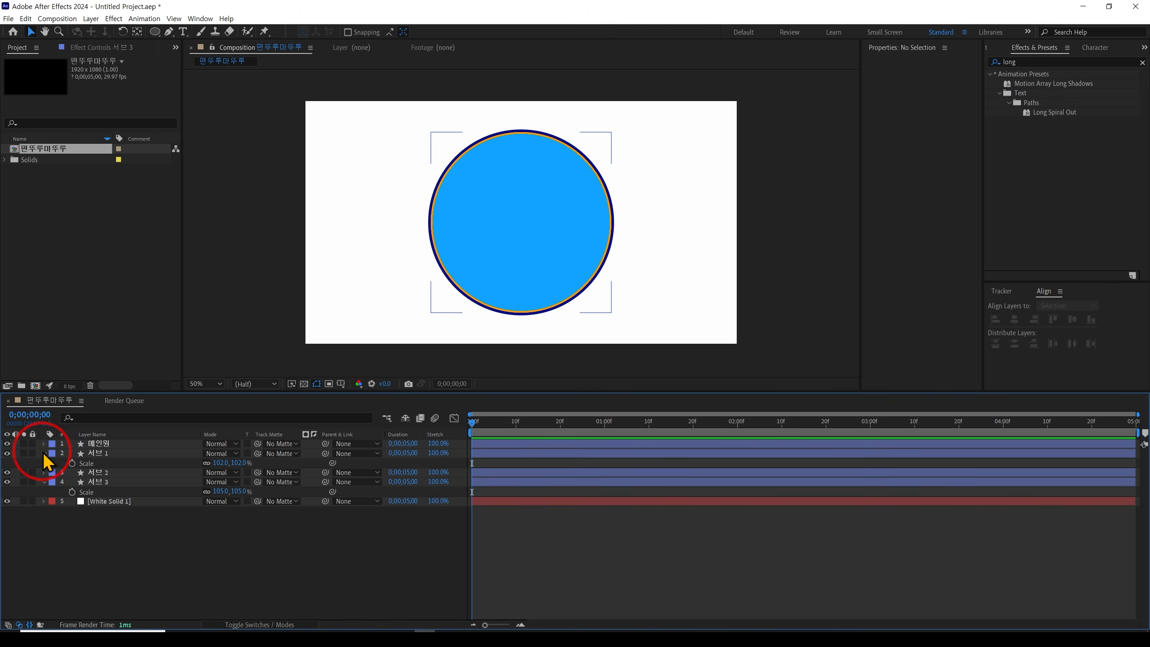
left_click(44, 454)
left_click(44, 472)
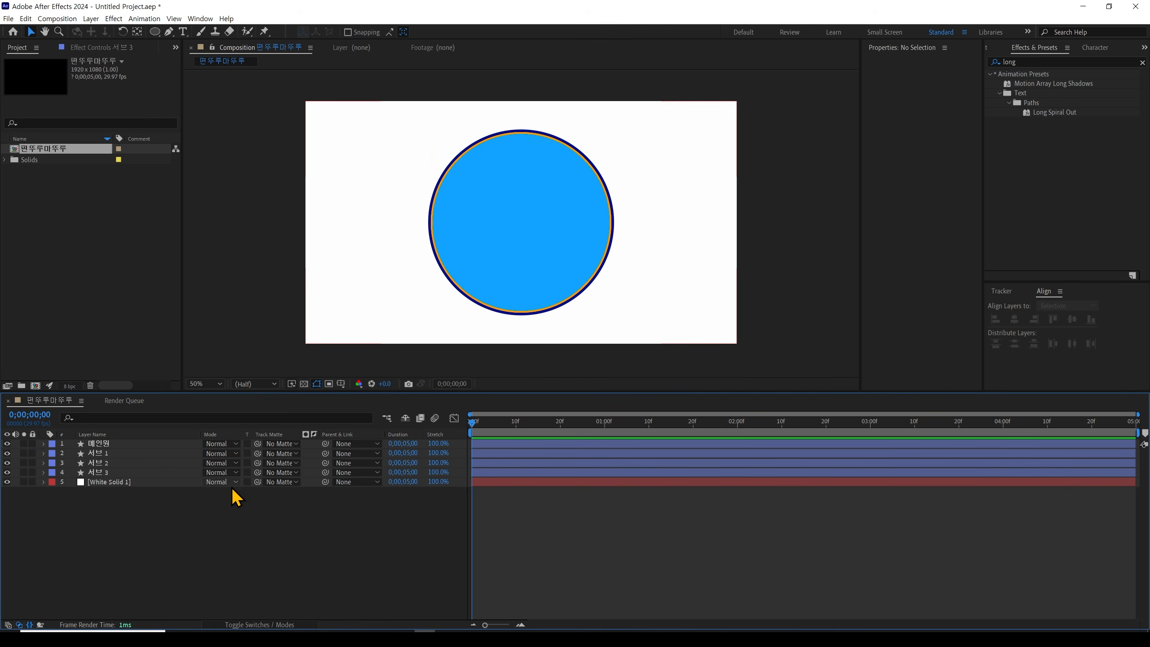
Add a text layer reading 편 in the upper-left part of the blue circle
left_click(182, 32)
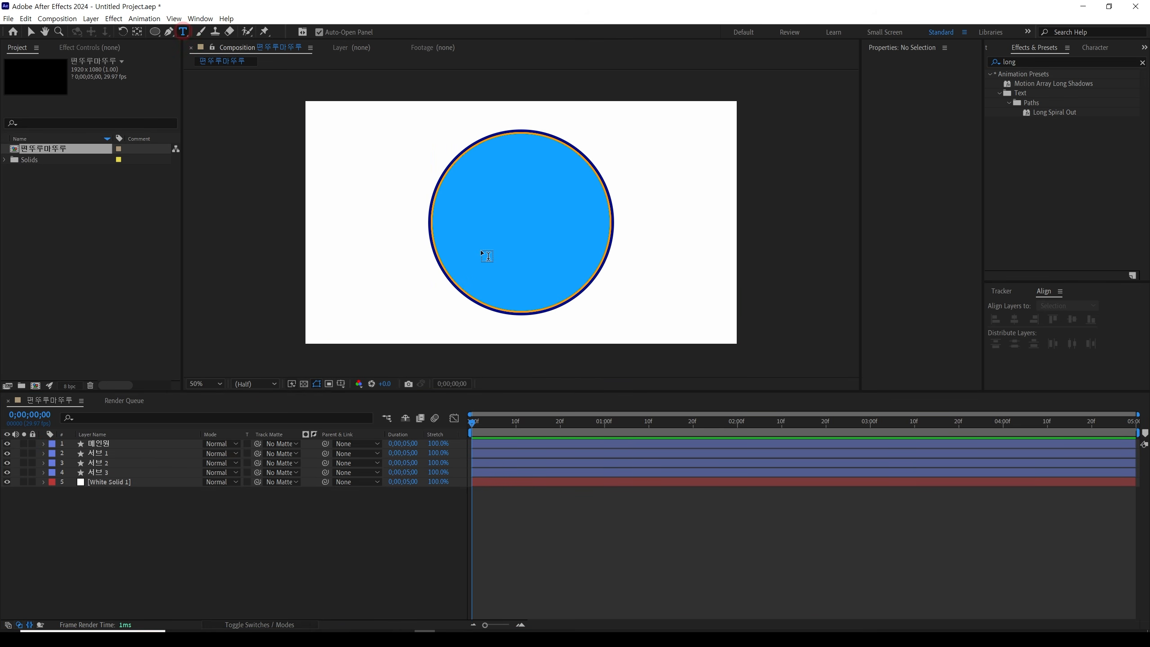
left_click(474, 224)
type("ㅍ")
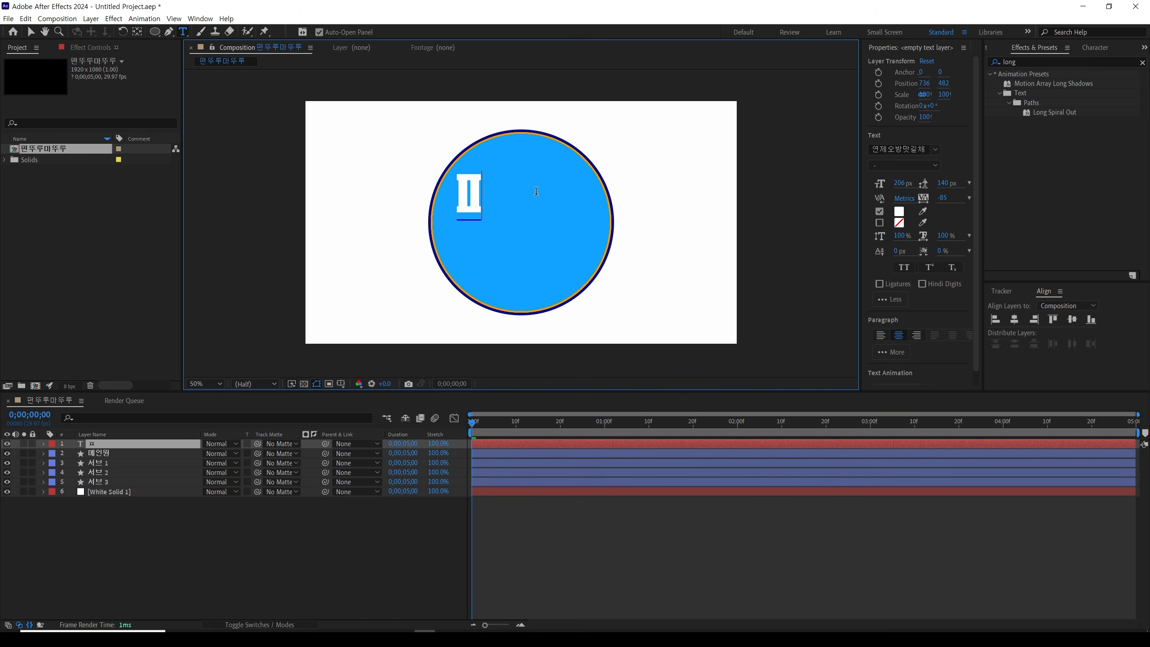
type("ㅕㄴ")
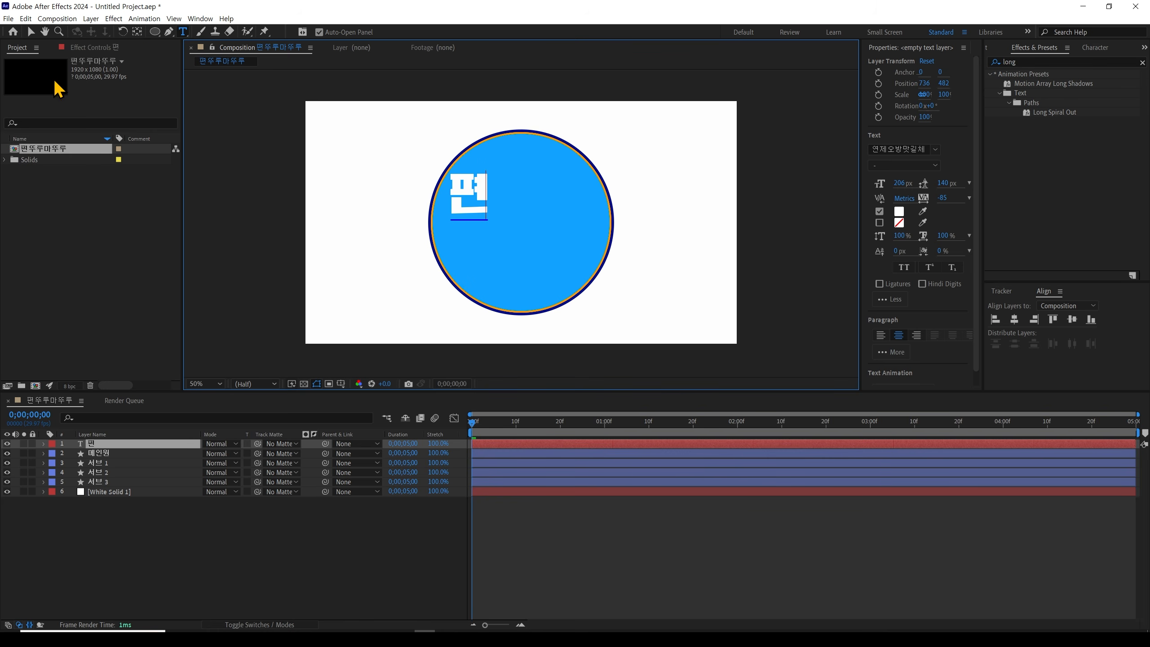
left_click(31, 32)
Give the 편 text a 5 px stroke in the dark blue sampled from the circle's outer border
left_click_drag(861, 145, 808, 145)
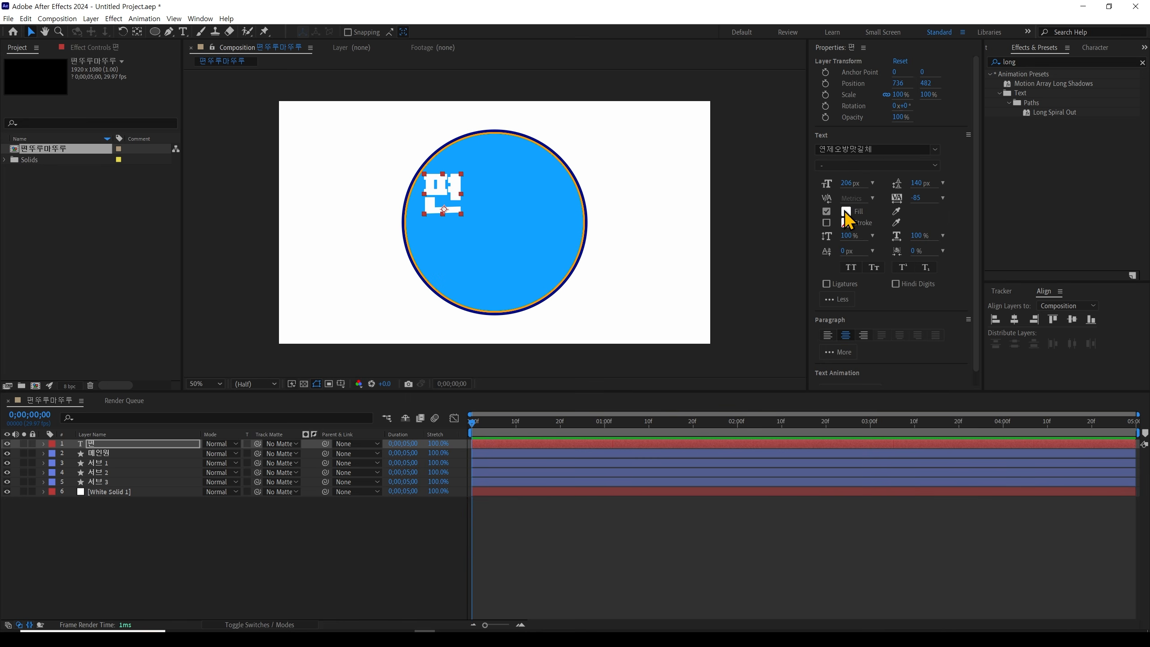
left_click(826, 223)
left_click(896, 222)
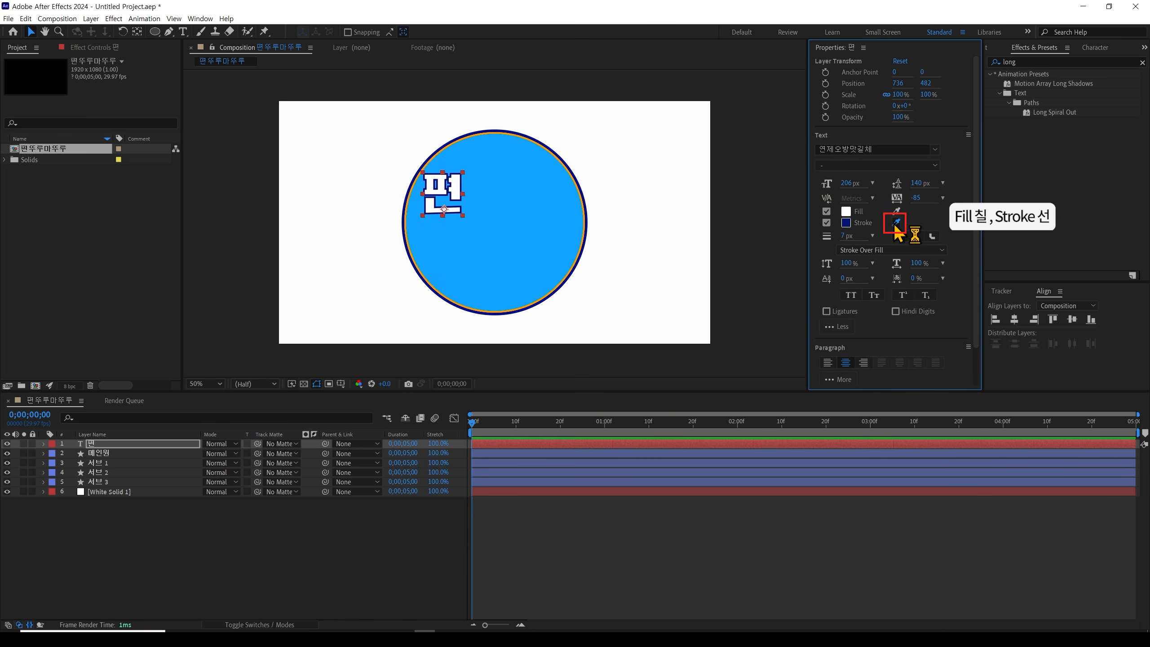
left_click(587, 221)
left_click(842, 238)
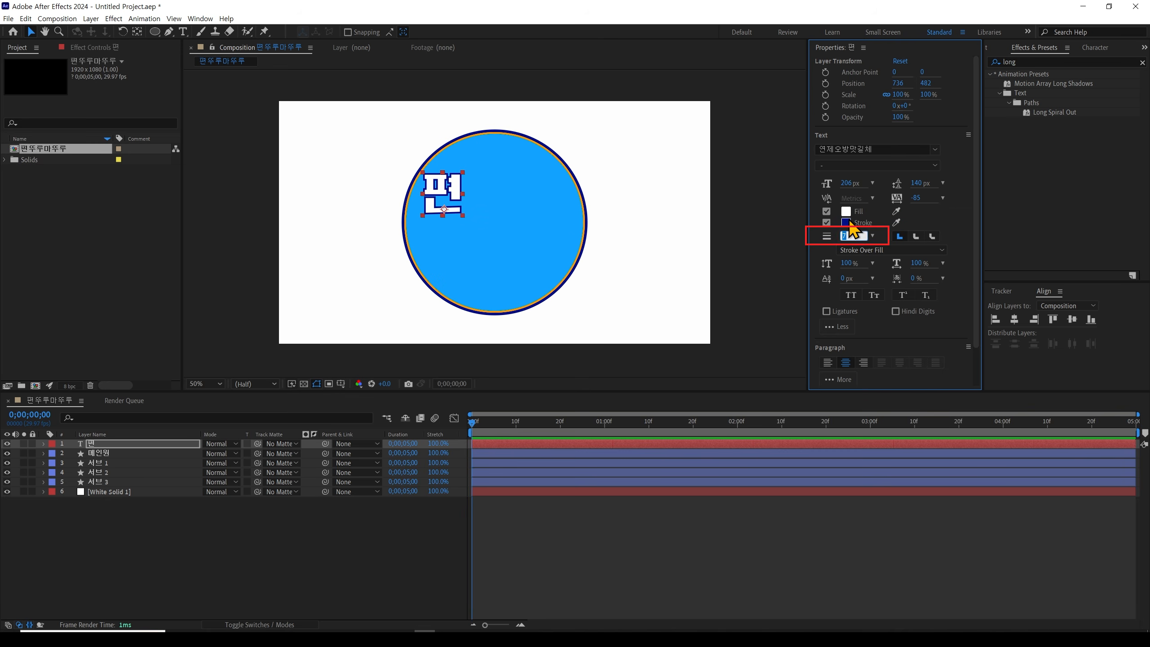
type("5")
key("Return")
Set the 편 text to All Fills over All Strokes and increase its stroke width to 11 px
left_click(863, 250)
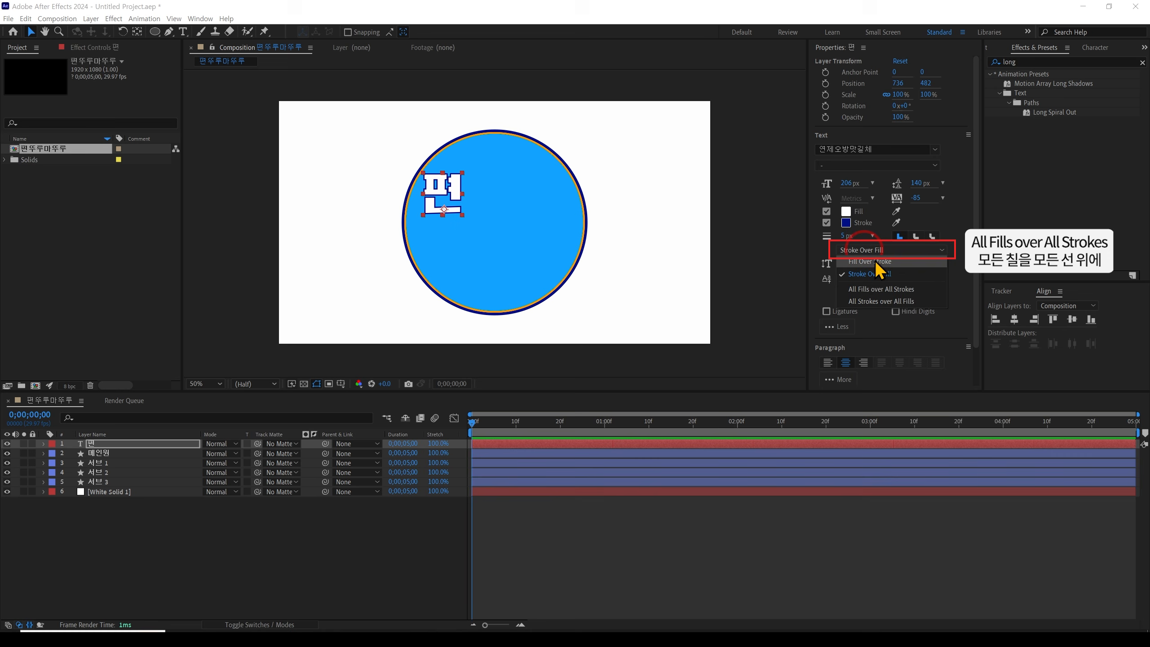
left_click(881, 290)
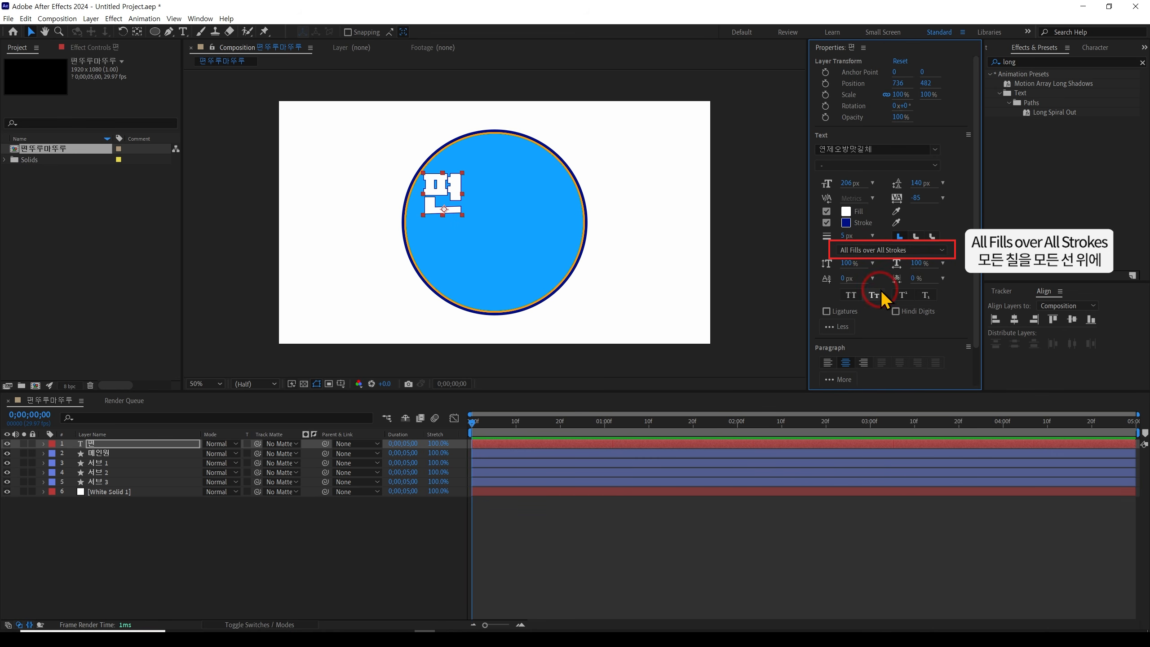
left_click(845, 236)
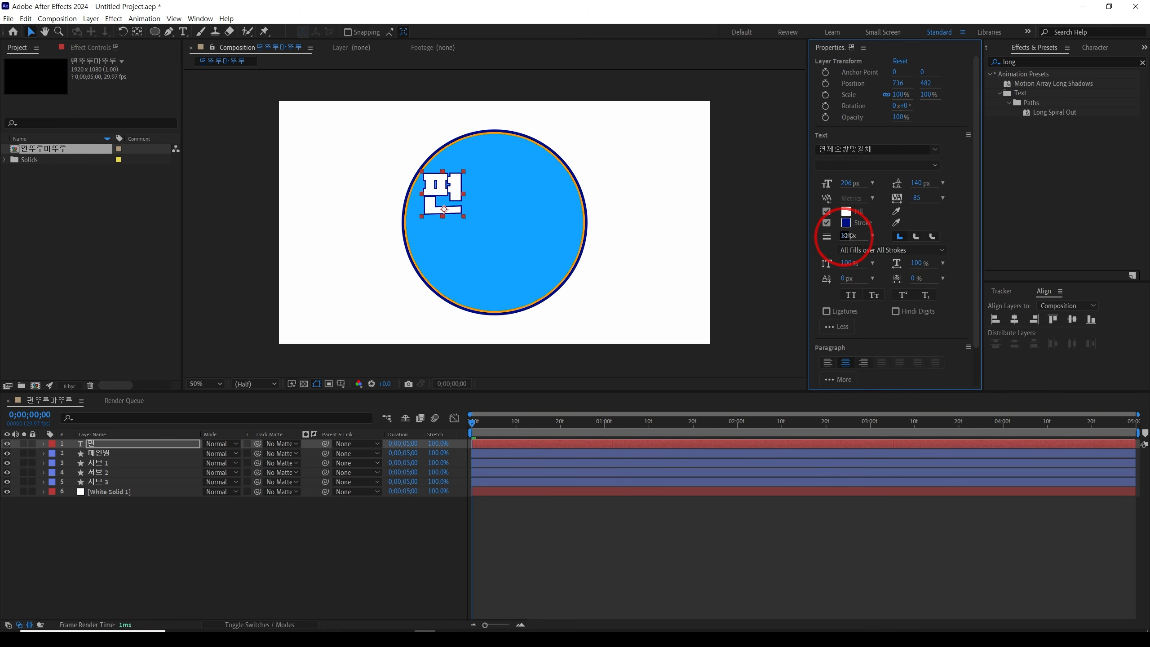
Change the 편 text's fill color to a pale cream around FFF1C2
left_click(845, 210)
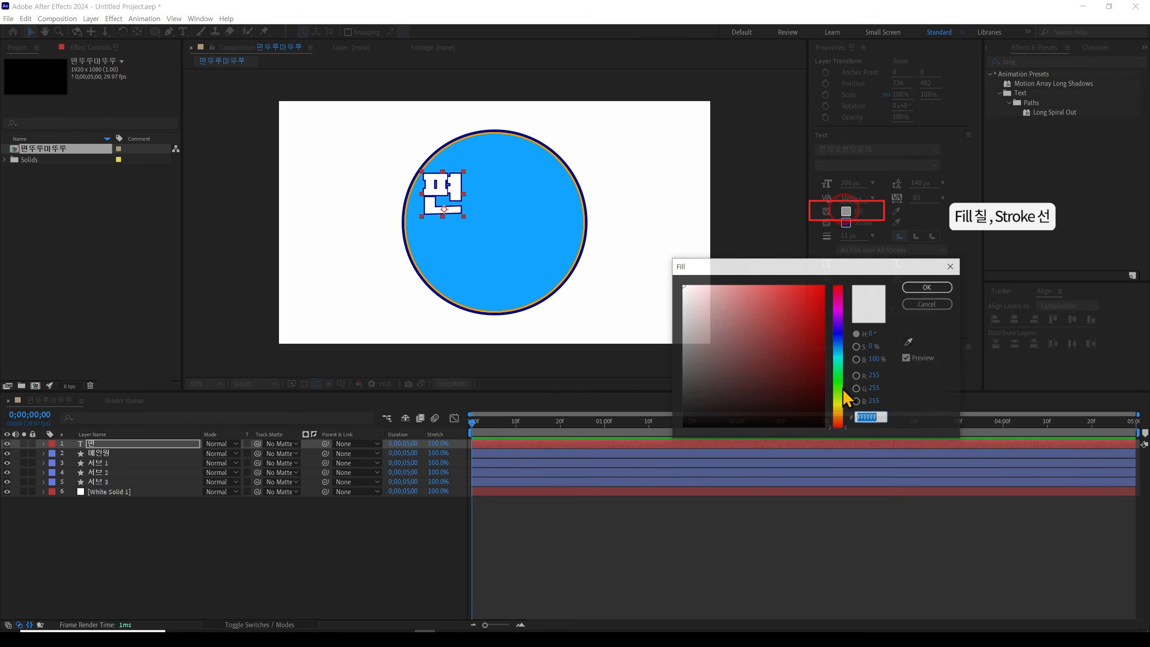
left_click(841, 410)
left_click_drag(775, 313, 730, 257)
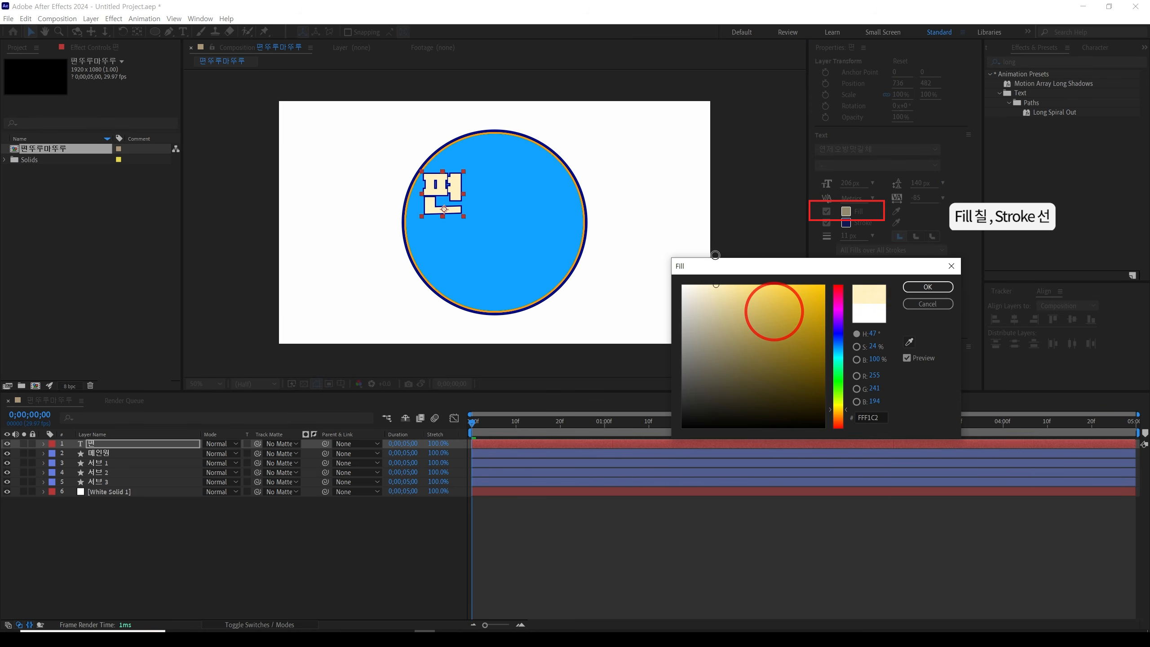
key("Return")
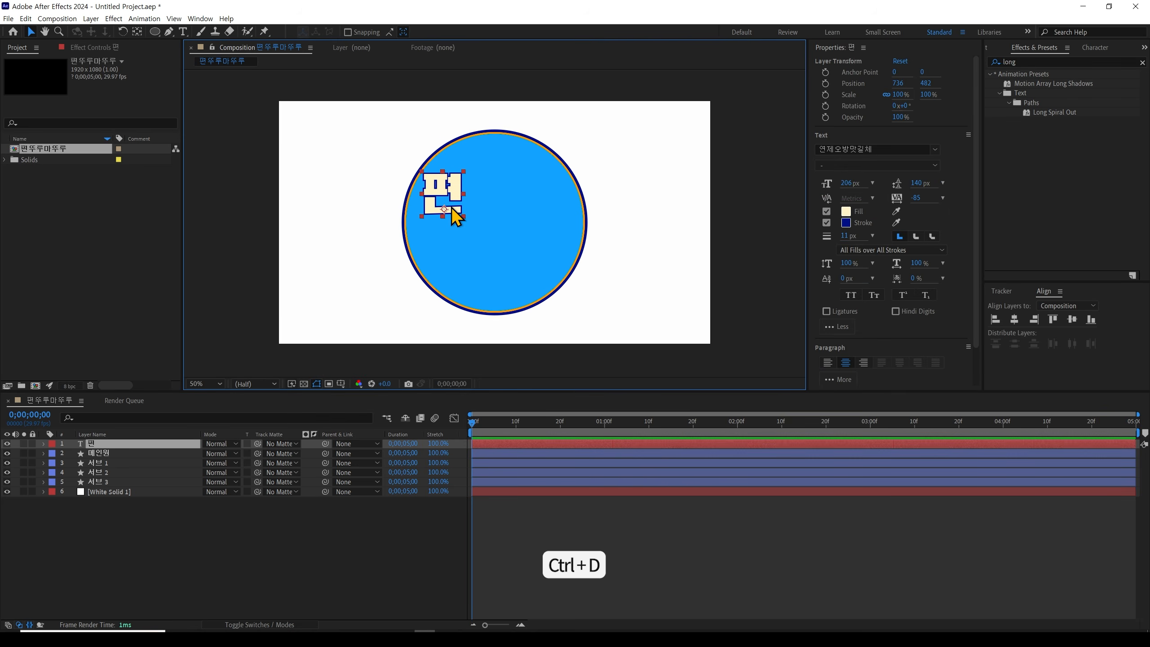
Duplicate the 편 text layer, place the copy directly to its right and change its text to 뚜
key("ctrl+d")
left_click_drag(453, 213, 489, 207)
double_click(490, 203)
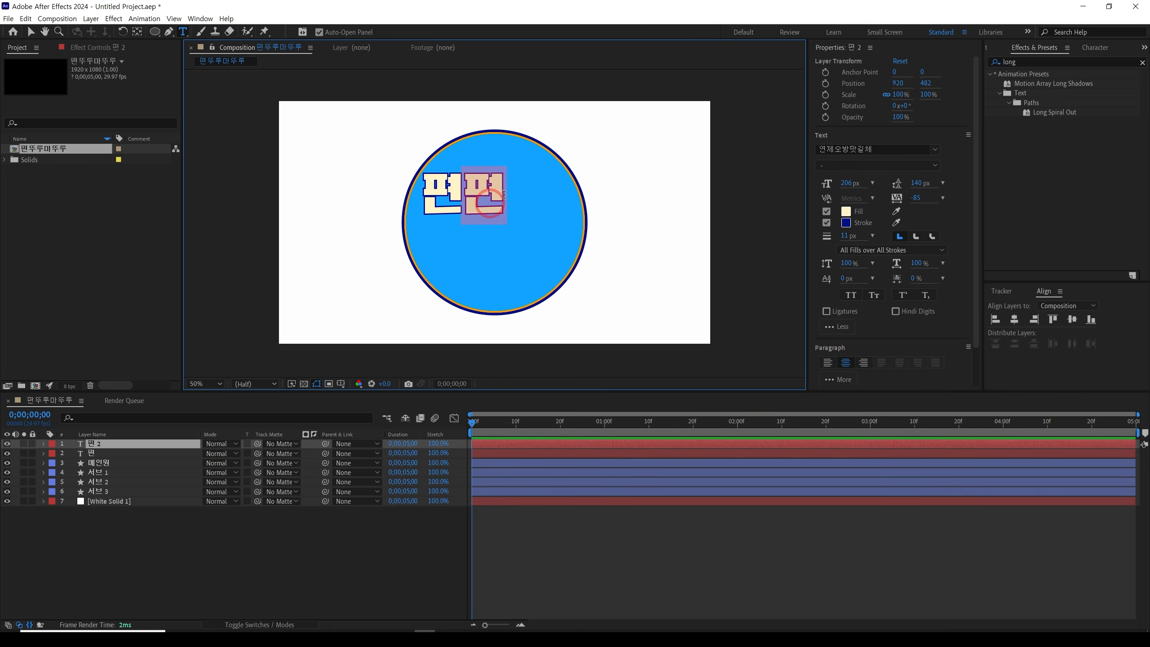
type("뚜")
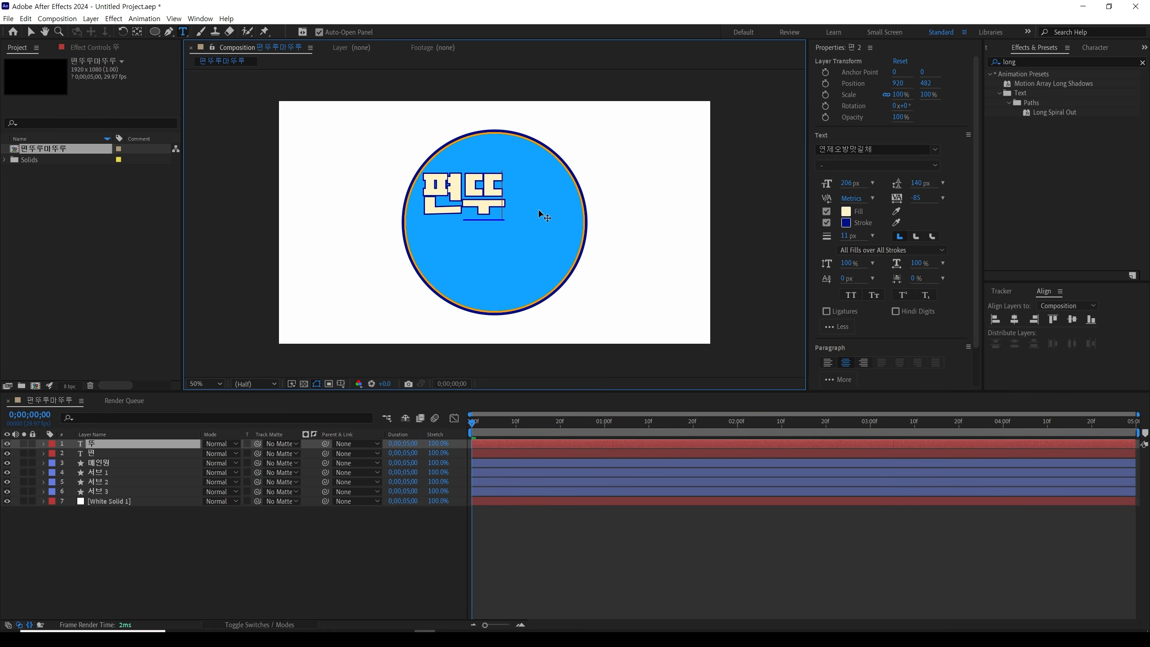
left_click(31, 31)
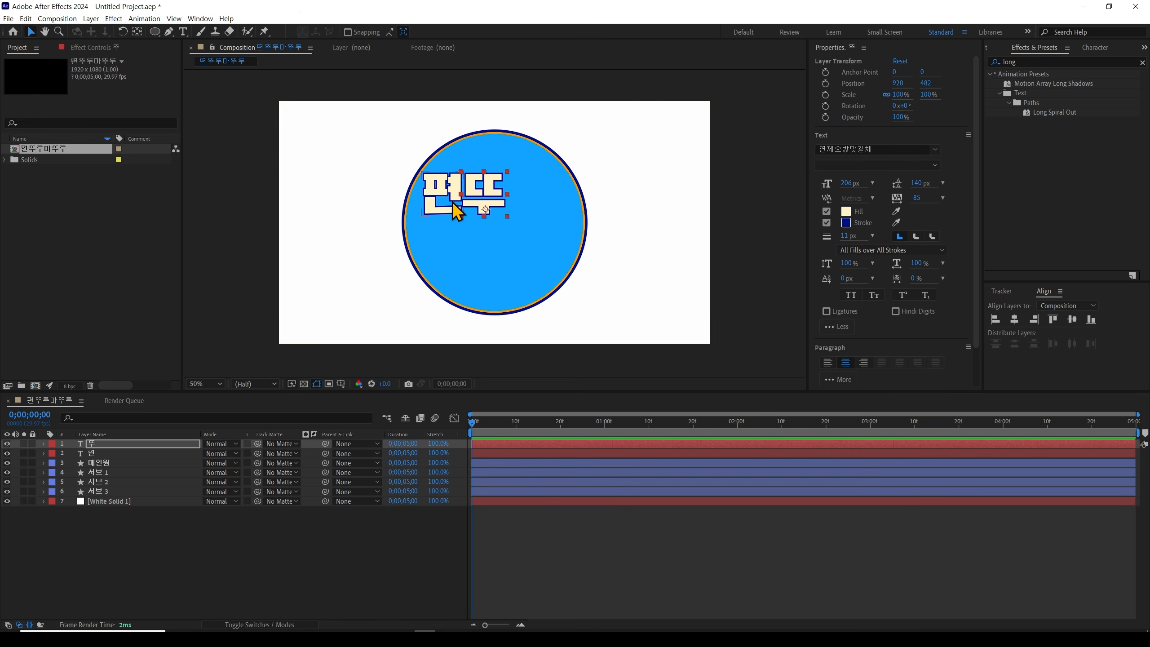
Duplicate the 뚜 text layer, place the copy directly to its right and change its text to 루
key("ctrl+d")
left_click_drag(492, 200, 532, 200)
double_click(527, 208)
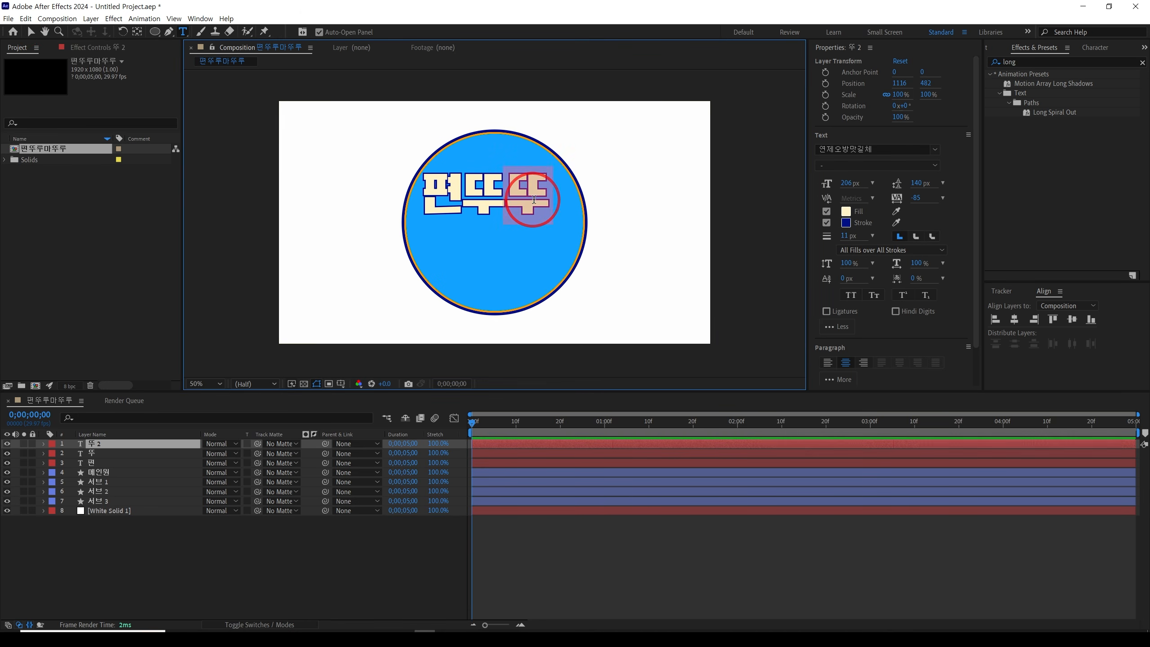
type("ㄹㅜ")
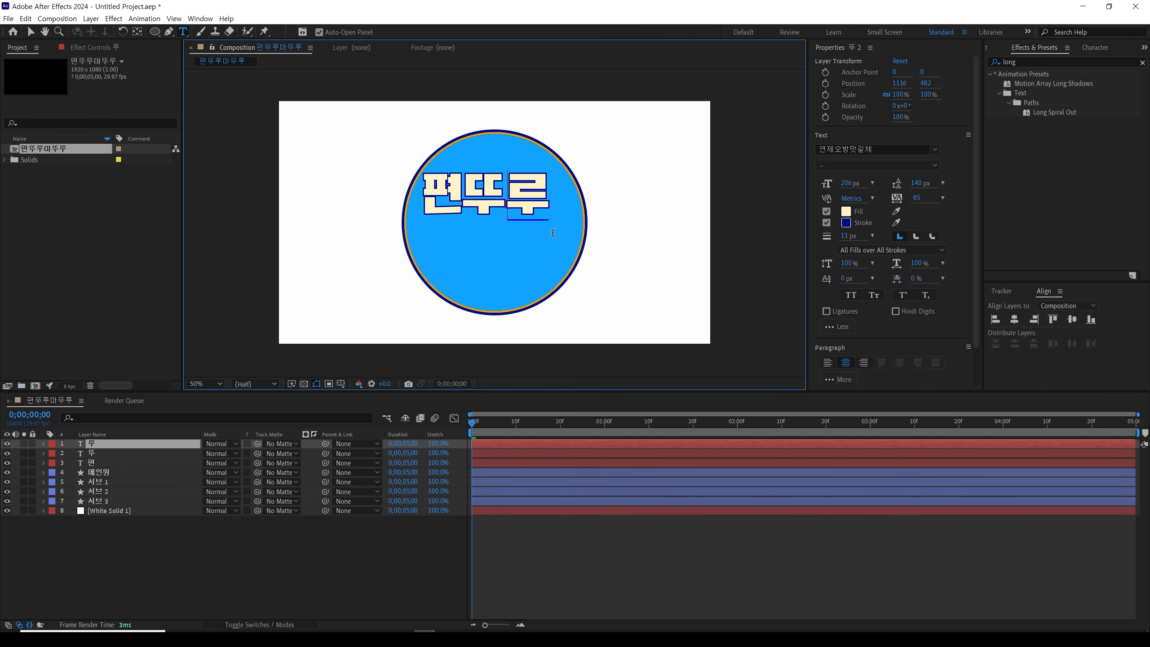
left_click(31, 32)
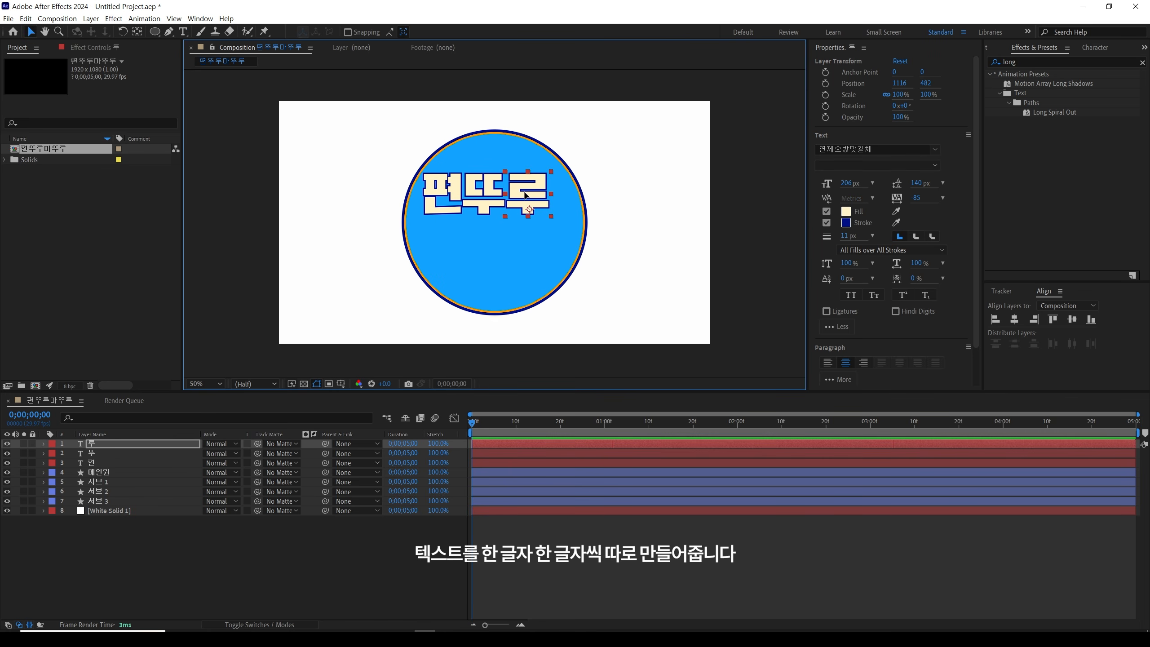
Duplicate the 편, 뚜 and 루 text layers together and bring the copies to the front of the layer stack
left_click(525, 193)
left_click(128, 462)
left_click(127, 453, "shift")
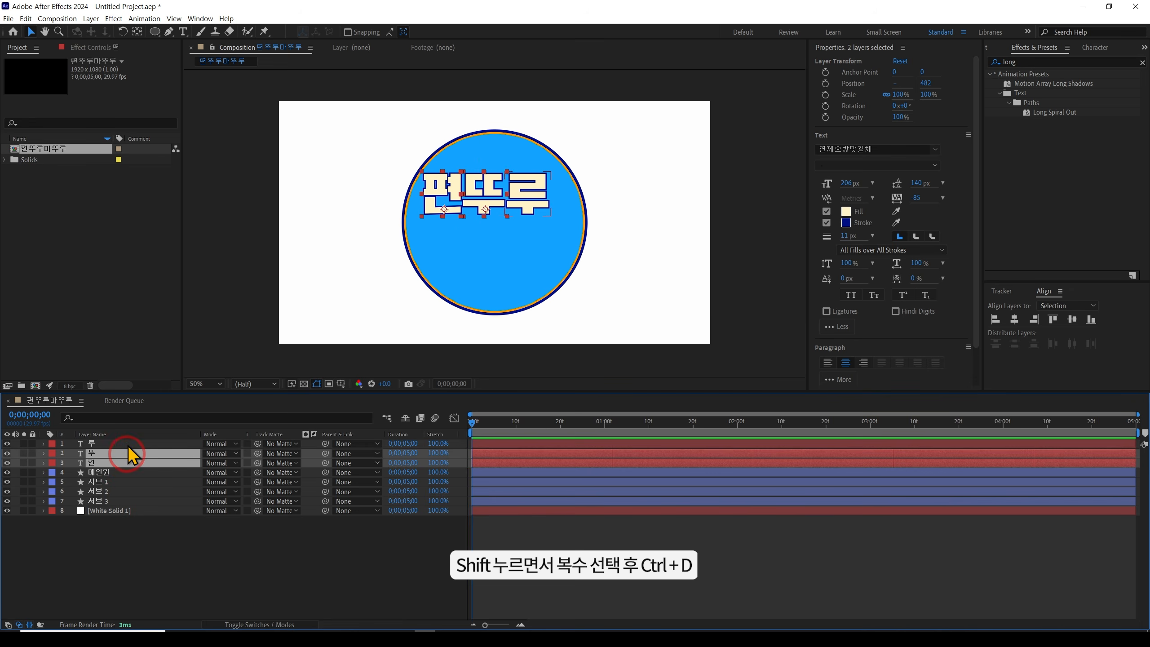
left_click(128, 443, "shift")
key("ctrl+d")
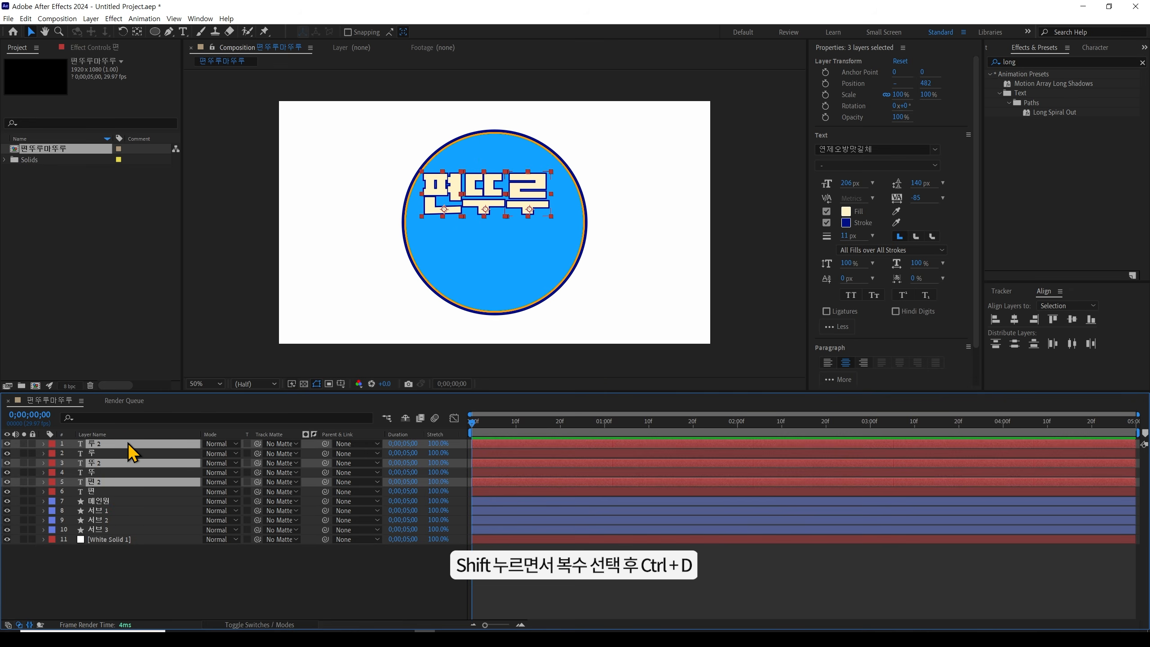
key("ctrl+shift+bracketright")
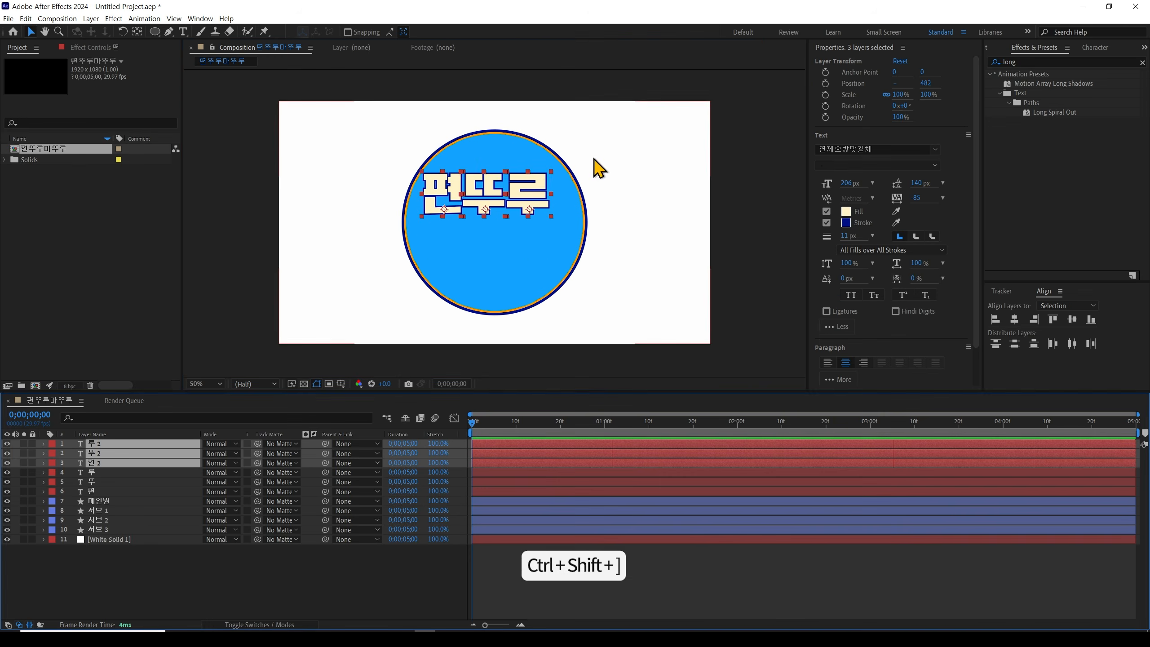
Move the three copied characters below the originals as a second row and change the first one to 마
left_click_drag(523, 196, 526, 244)
double_click(441, 252)
type("마")
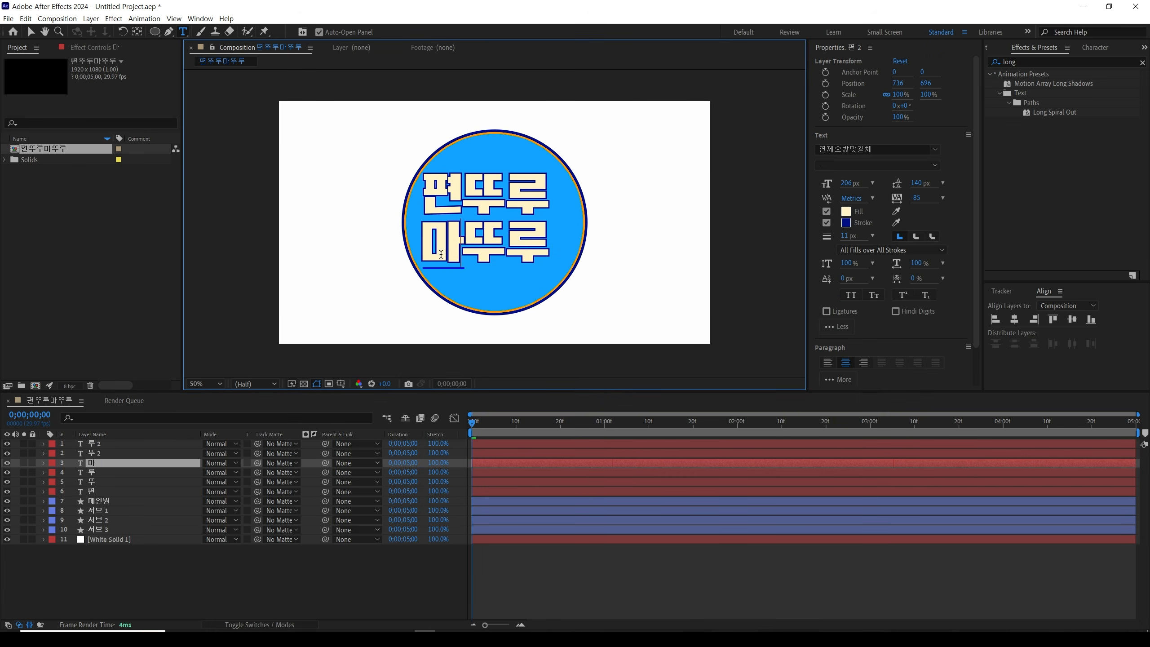
left_click(31, 31)
Shift the whole second row, 마뚜루, slightly to the right so that the two rows are staggered
left_click(527, 245)
left_click(479, 249, "shift")
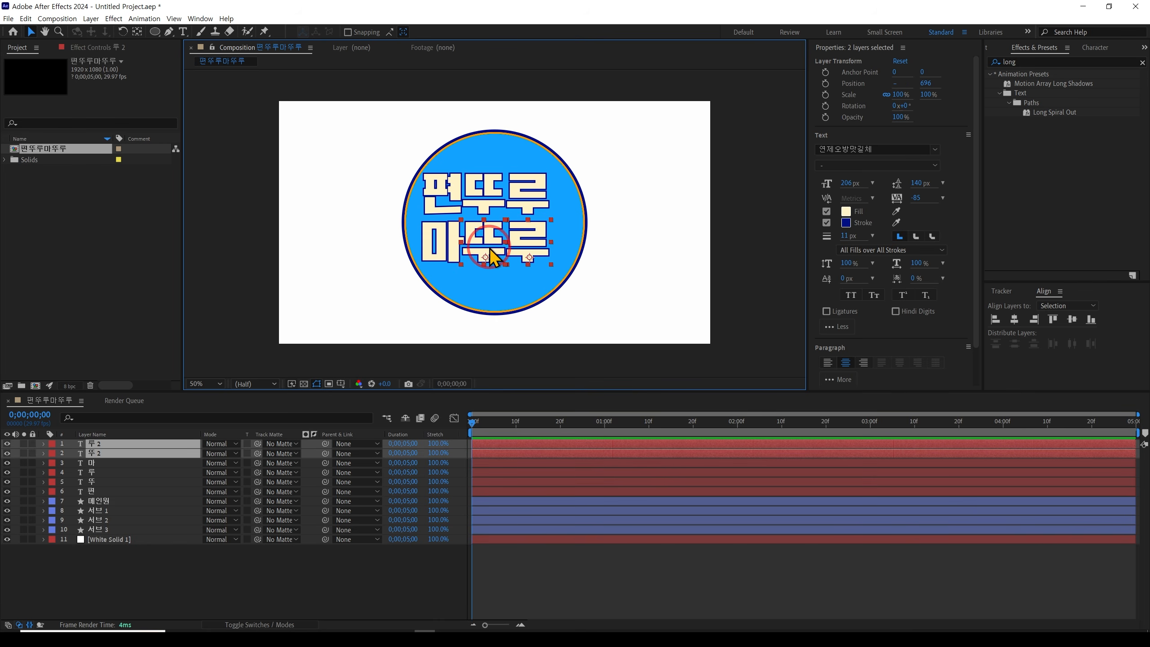
left_click_drag(460, 261, 507, 247)
Move all six characters slightly down together to balance them in the circle, and clear the selection
left_click(514, 195)
left_click(475, 201, "shift")
left_click(460, 200, "shift")
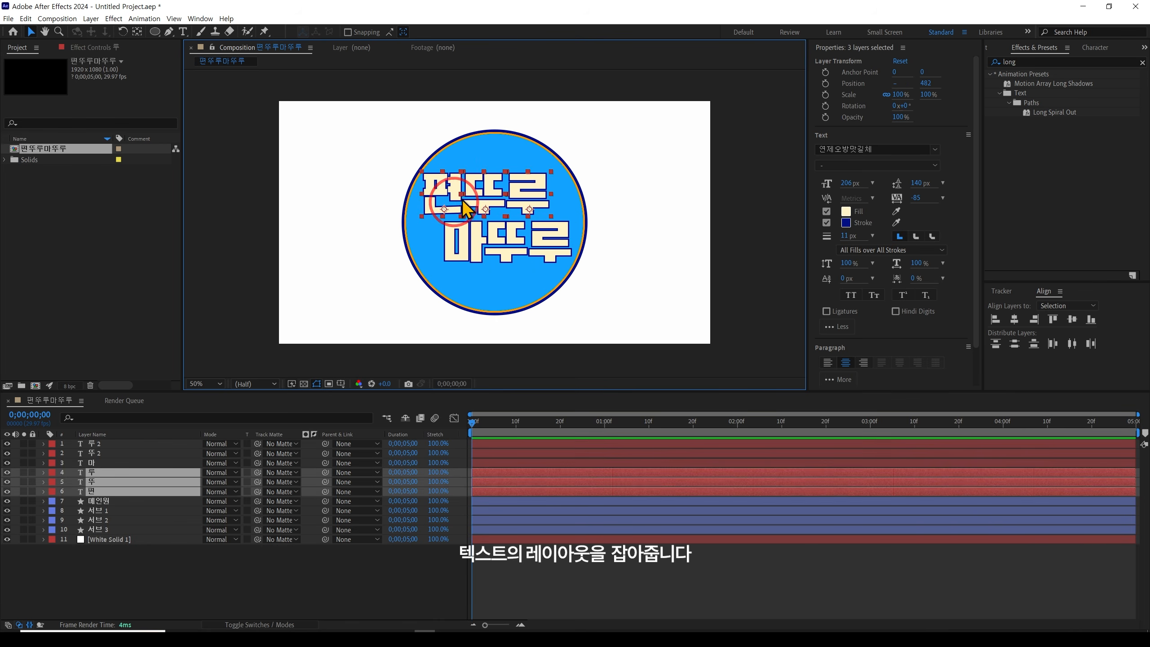
scroll(507, 193, "up", 2)
scroll(539, 204, "down", 2)
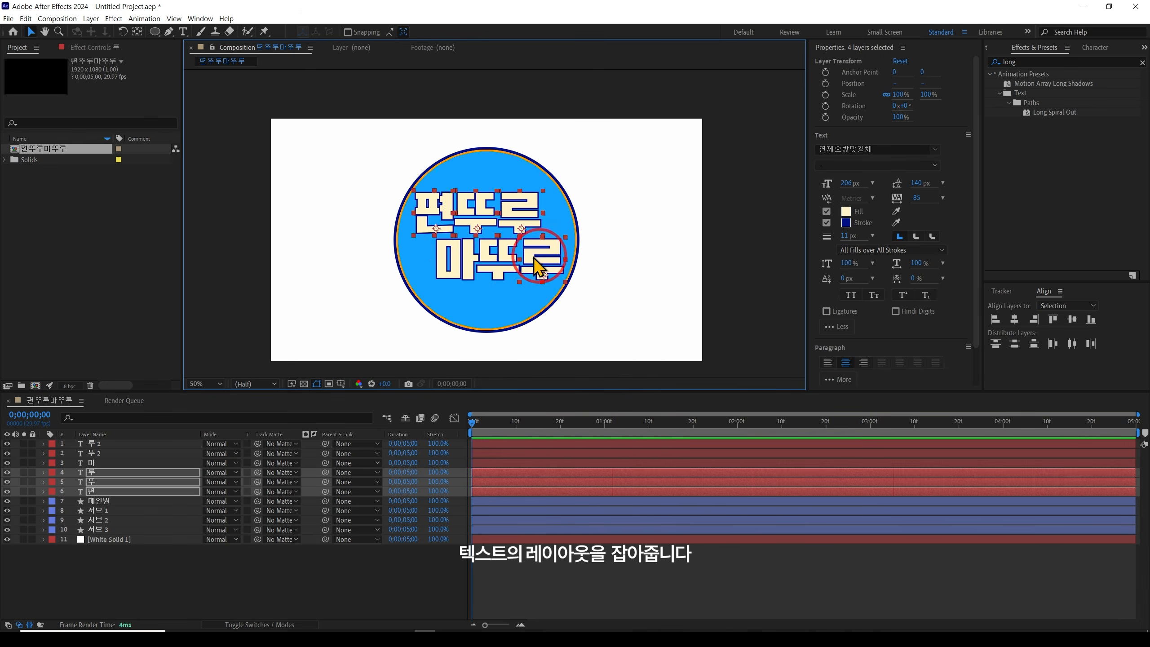
left_click(534, 257, "shift")
left_click(496, 254, "shift")
left_click(462, 257, "shift")
left_click_drag(493, 257, 493, 267)
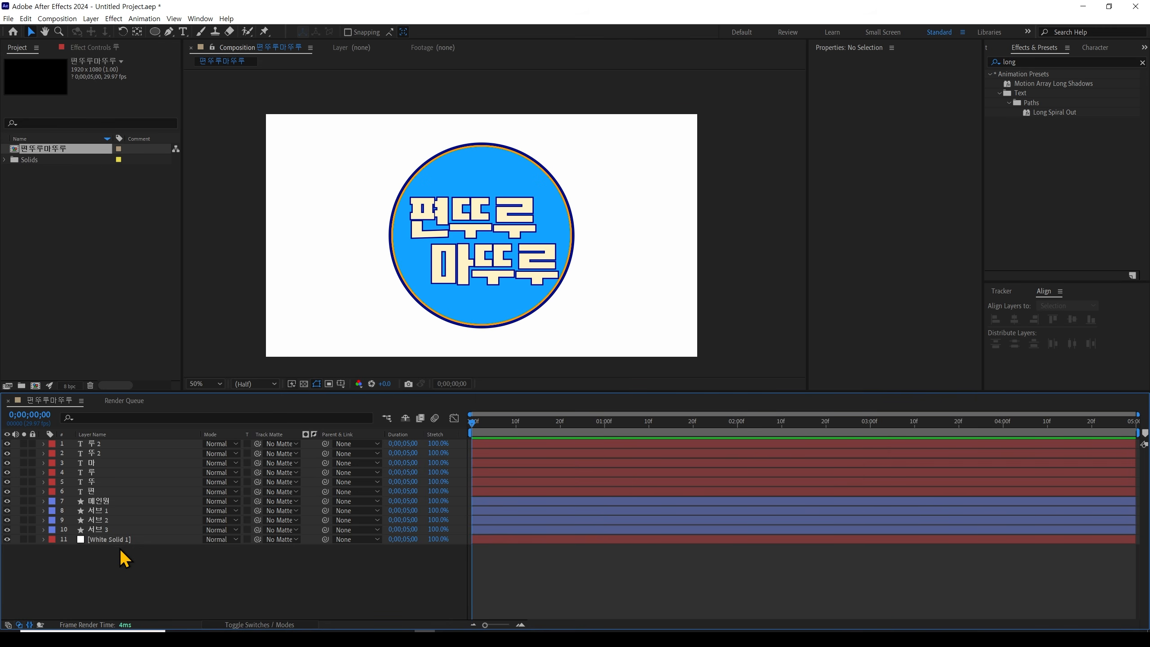
key("Escape")
Create a full-frame five-pointed star as a new shape layer and center its anchor point on the star
left_click(154, 32)
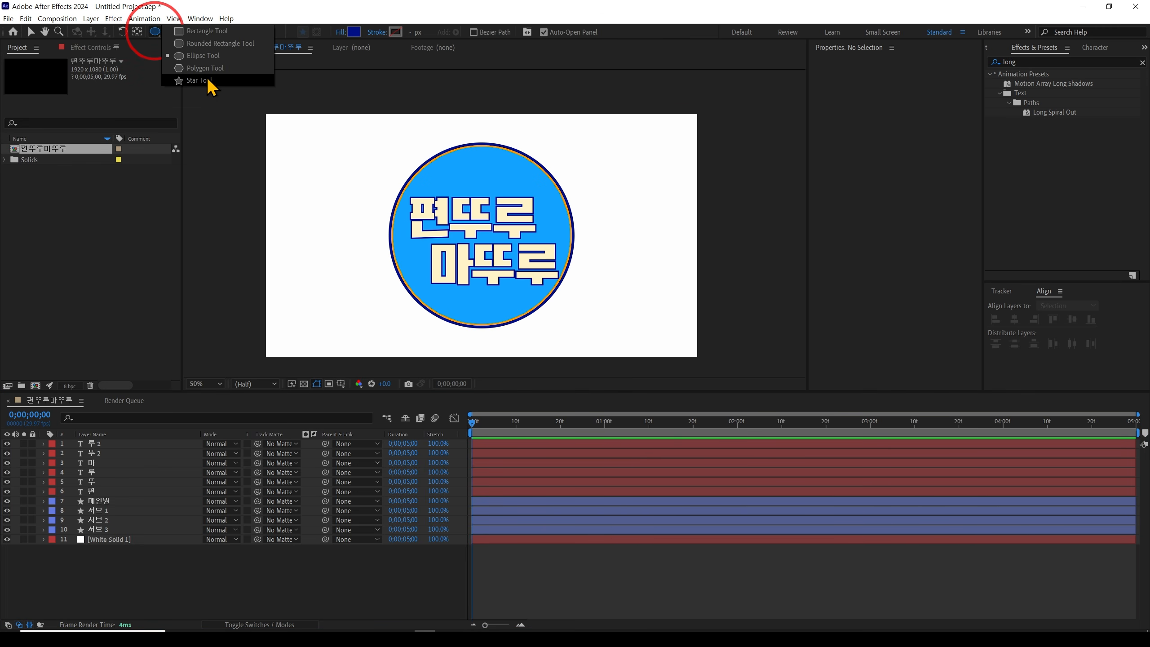
left_click(207, 80)
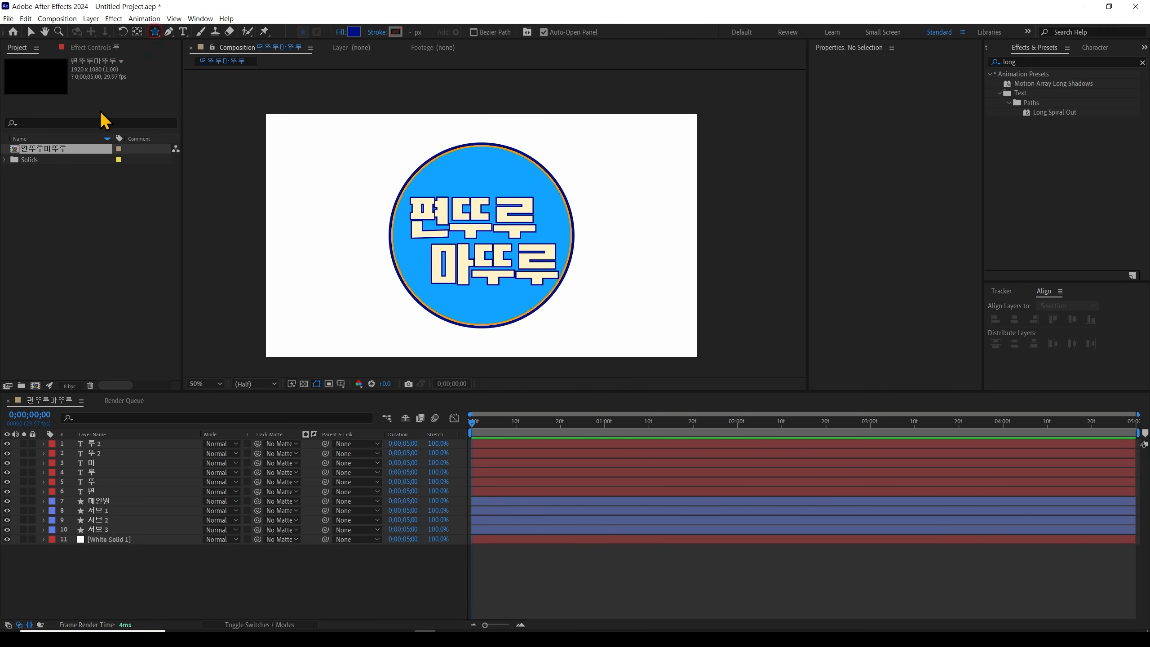
double_click(155, 31)
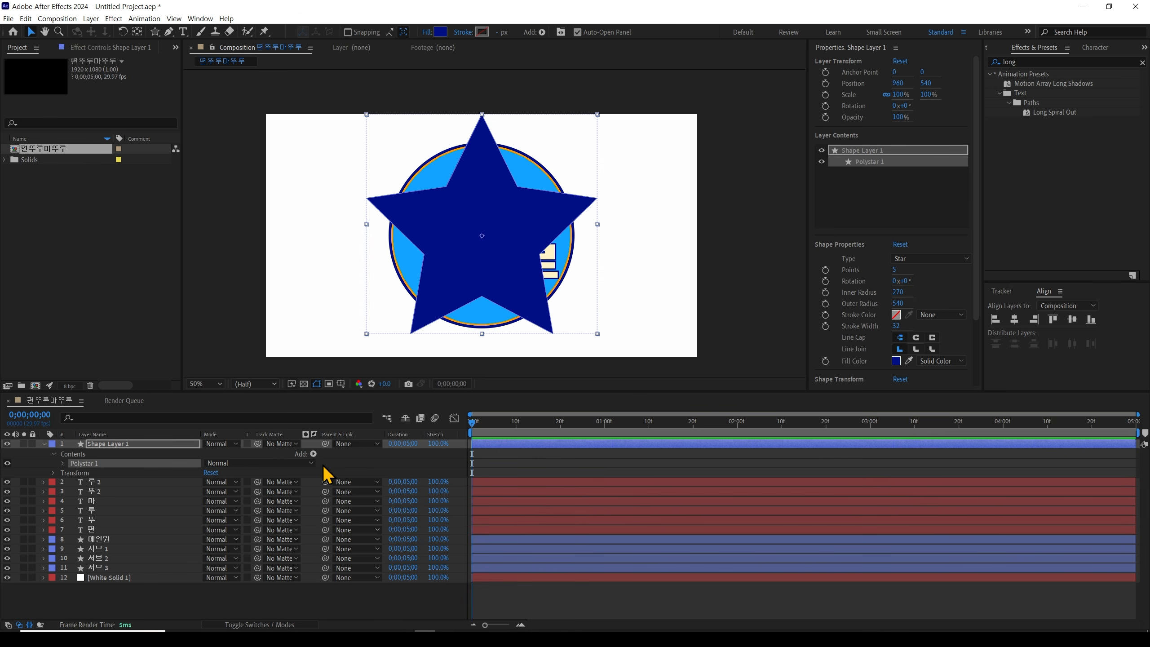
left_click(357, 462)
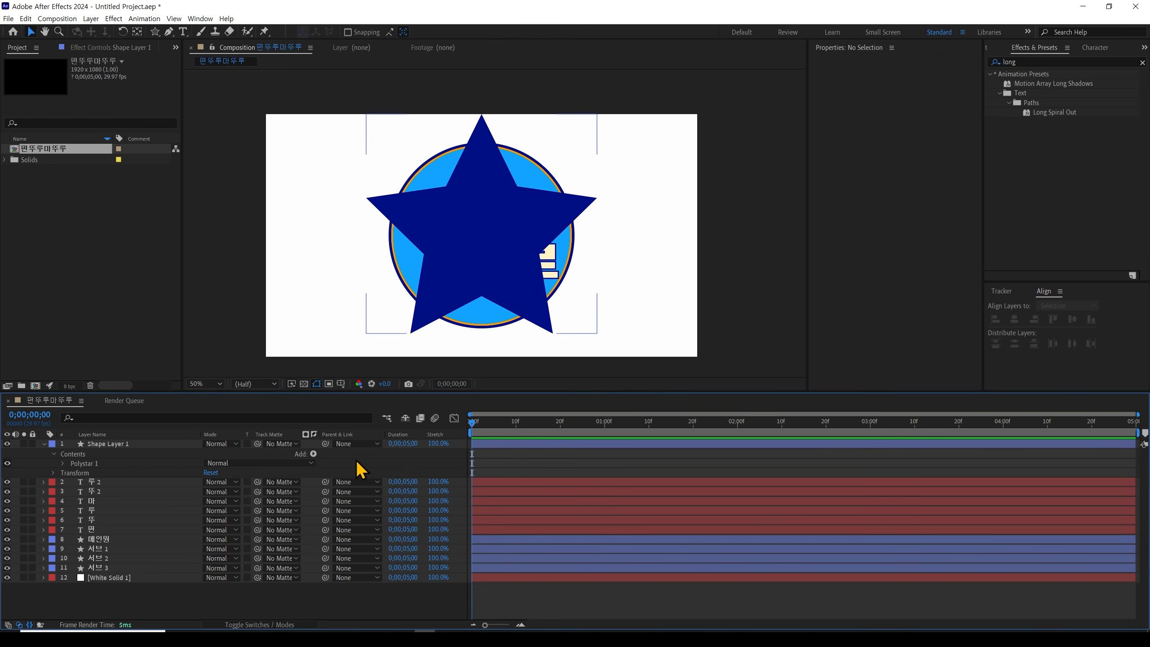
left_click(135, 454)
key("ctrl+alt+Home")
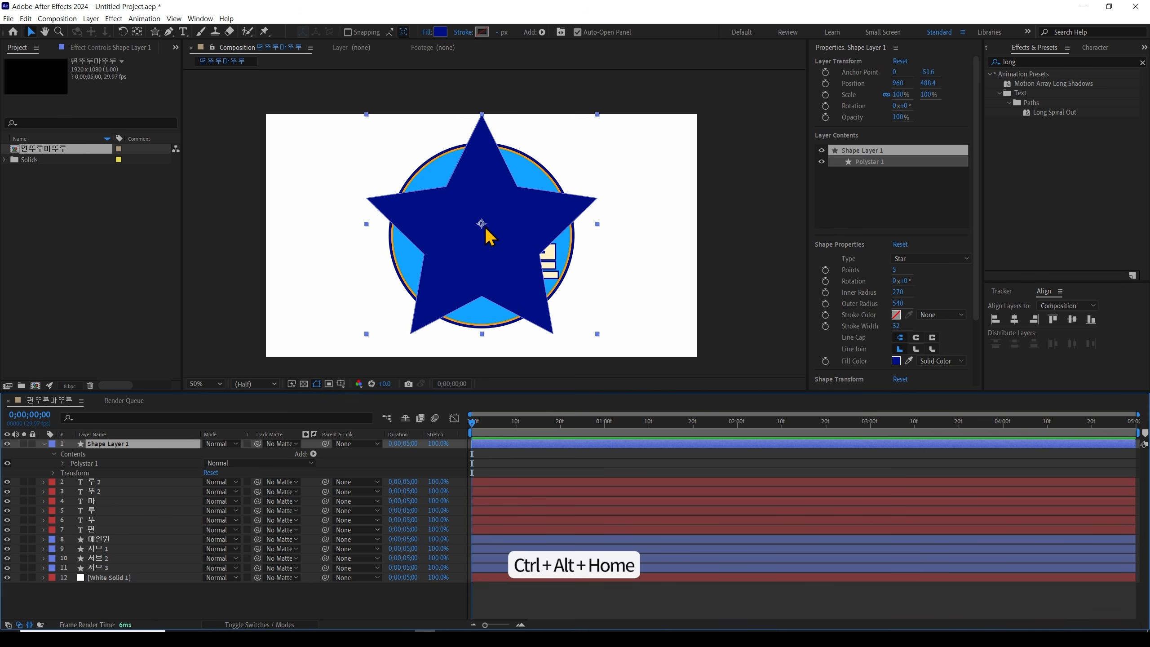
Scale the star layer down to 10% and place it just above the 편 character
left_click(171, 446)
key("s")
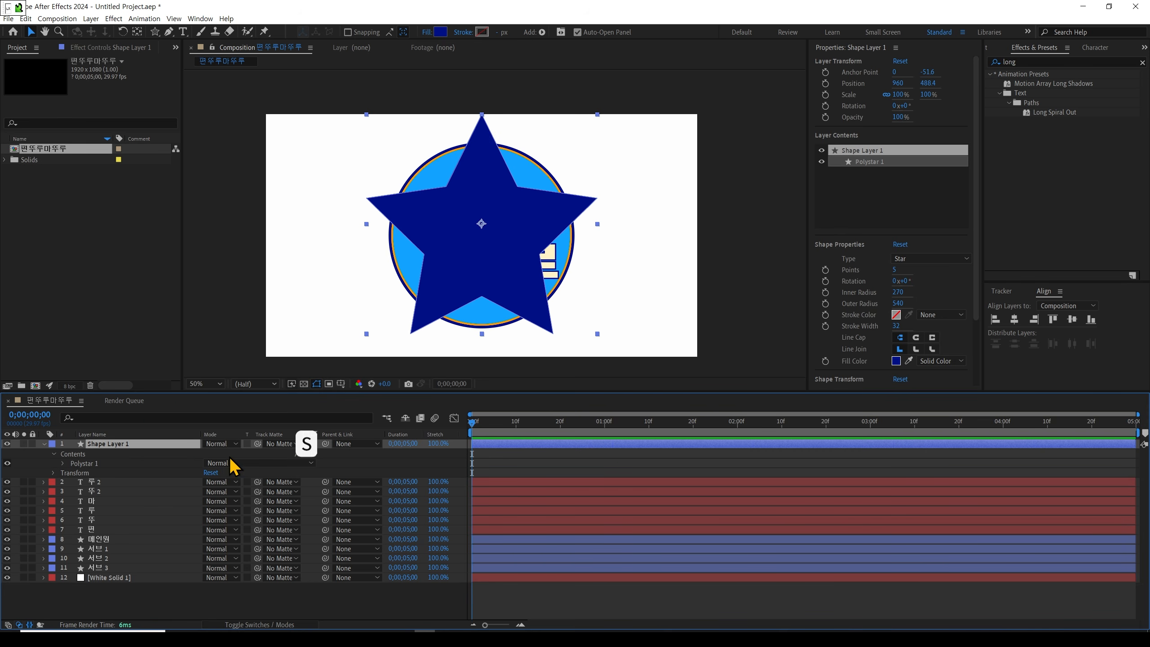
key("s")
left_click_drag(222, 456, 174, 456)
scroll(492, 199, "up", 2)
left_click_drag(469, 256, 365, 168)
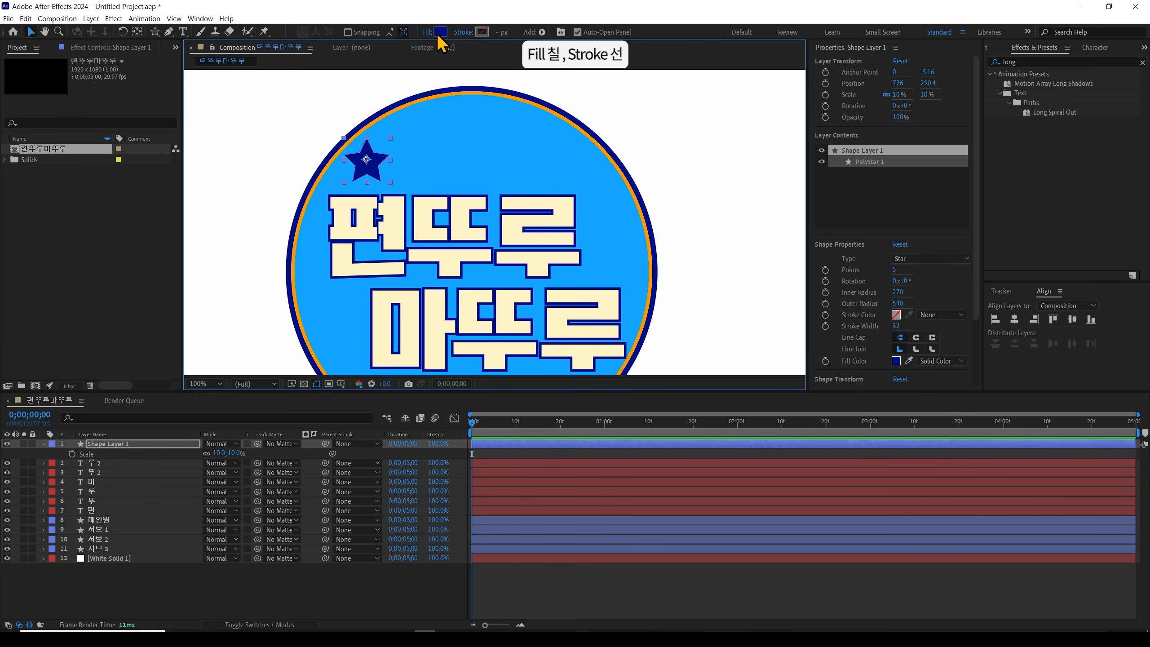
Change the star's fill color to orange
left_click(440, 32)
left_click(808, 334)
left_click(917, 284)
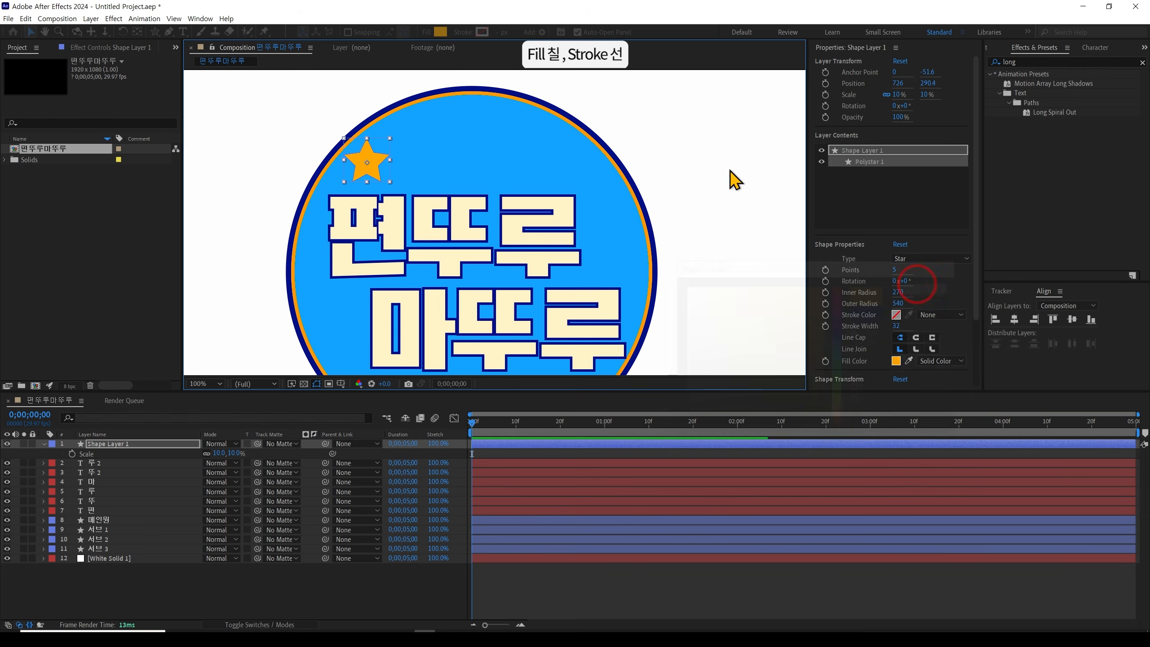
Give the star a navy stroke sampled from the outermost circle ring, and set the stroke width to 35 px
left_click(482, 32)
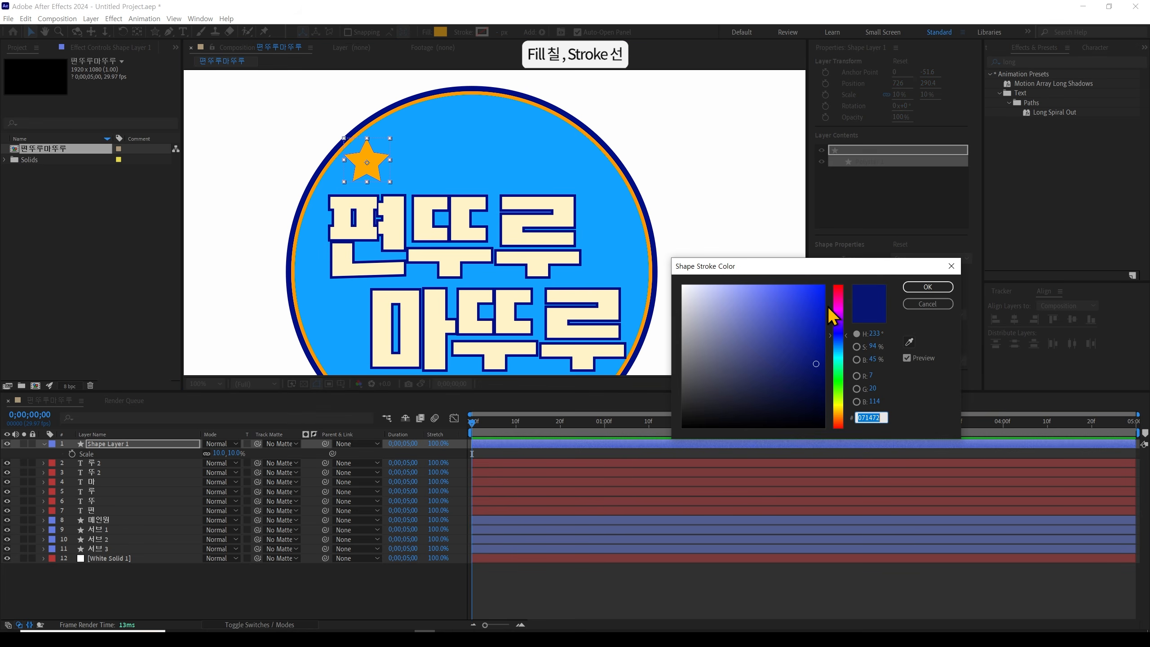
left_click(909, 342)
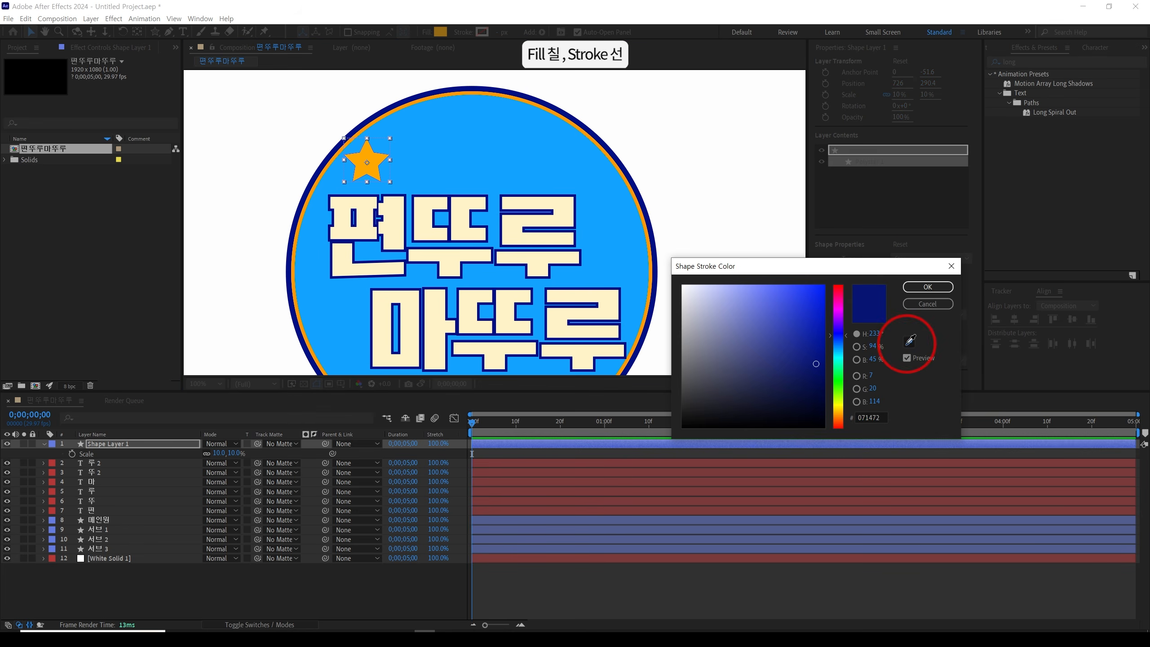
left_click(654, 226)
left_click(916, 287)
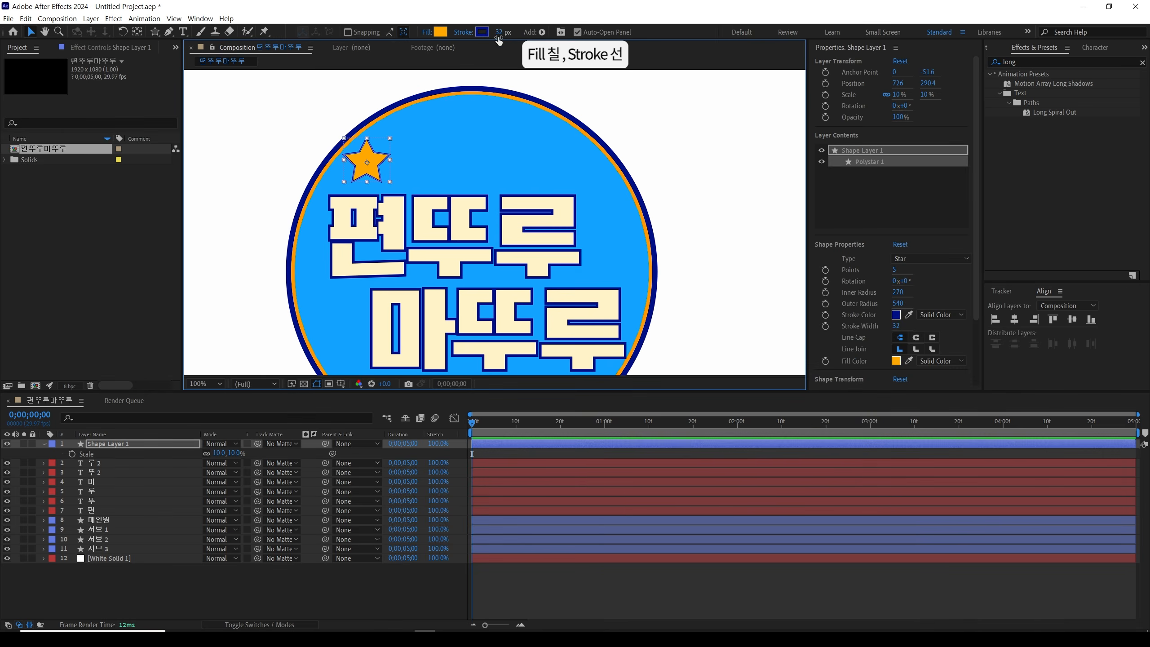
scroll(335, 208, "up", 2)
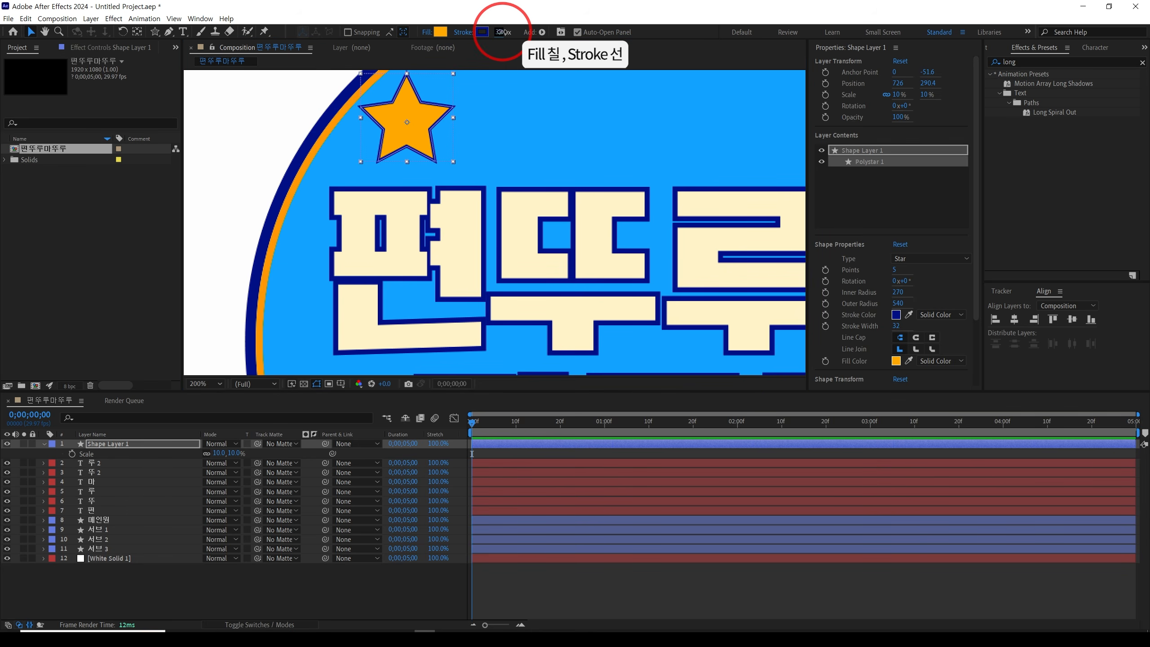
left_click_drag(502, 32, 498, 32)
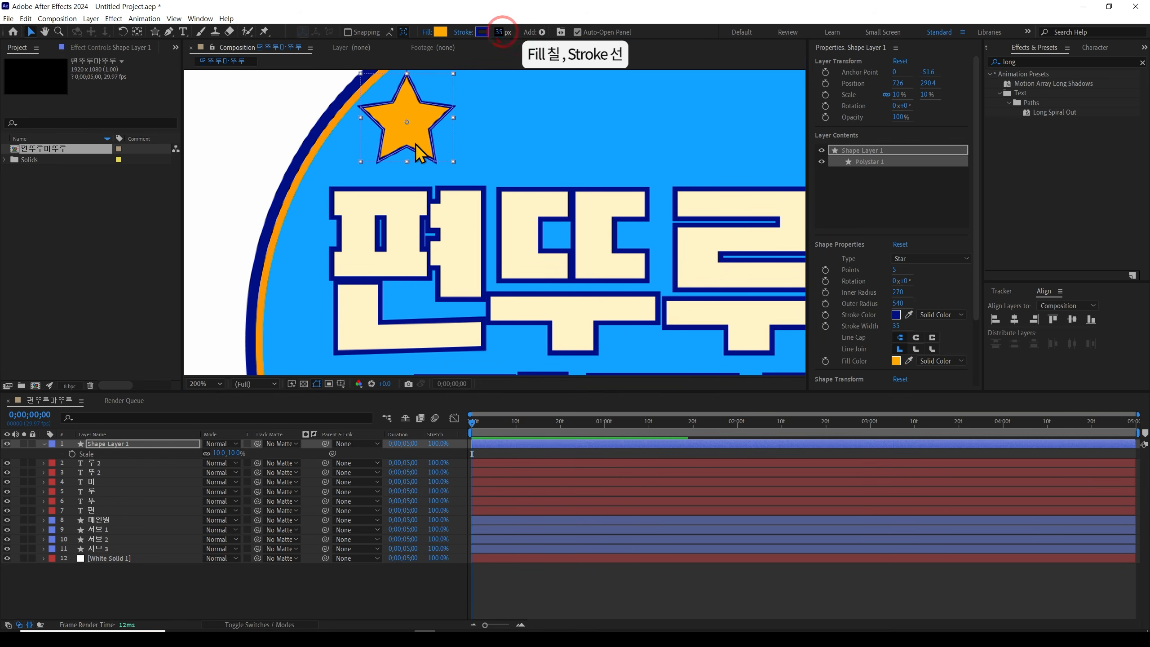
scroll(418, 150, "down", 2)
left_click(496, 448)
Duplicate the star twice and space the three stars evenly in a horizontal row above the upper line of characters
left_click(397, 168)
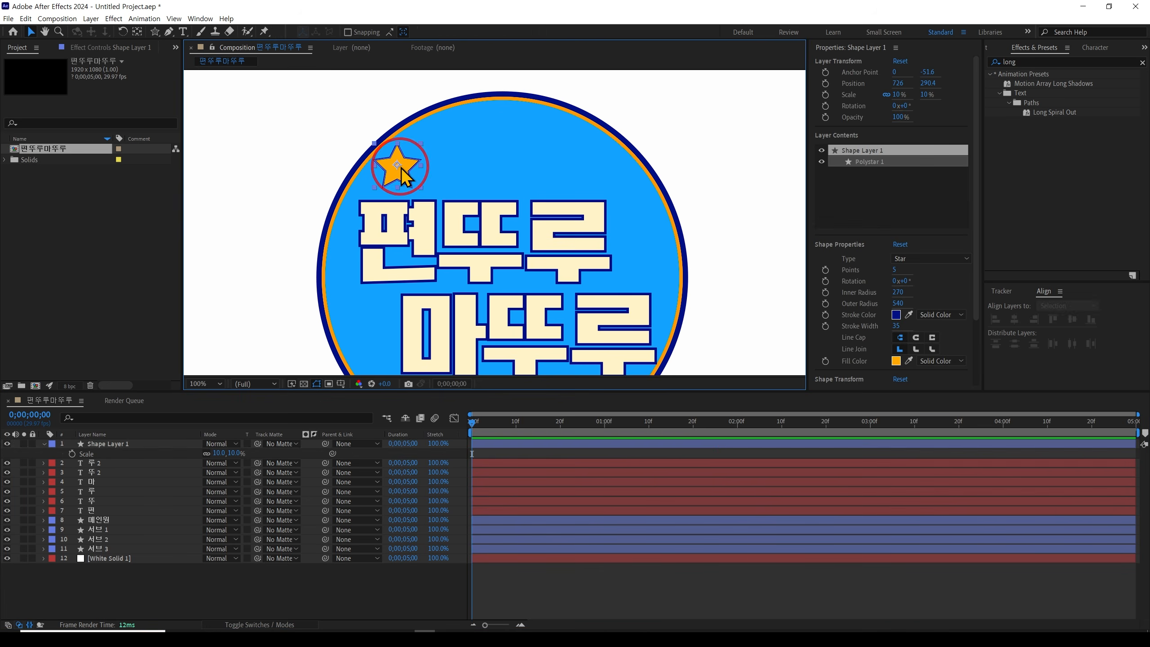
key("ctrl+d")
left_click_drag(399, 179, 569, 175)
left_click(484, 173)
key("ctrl+d")
key("comma")
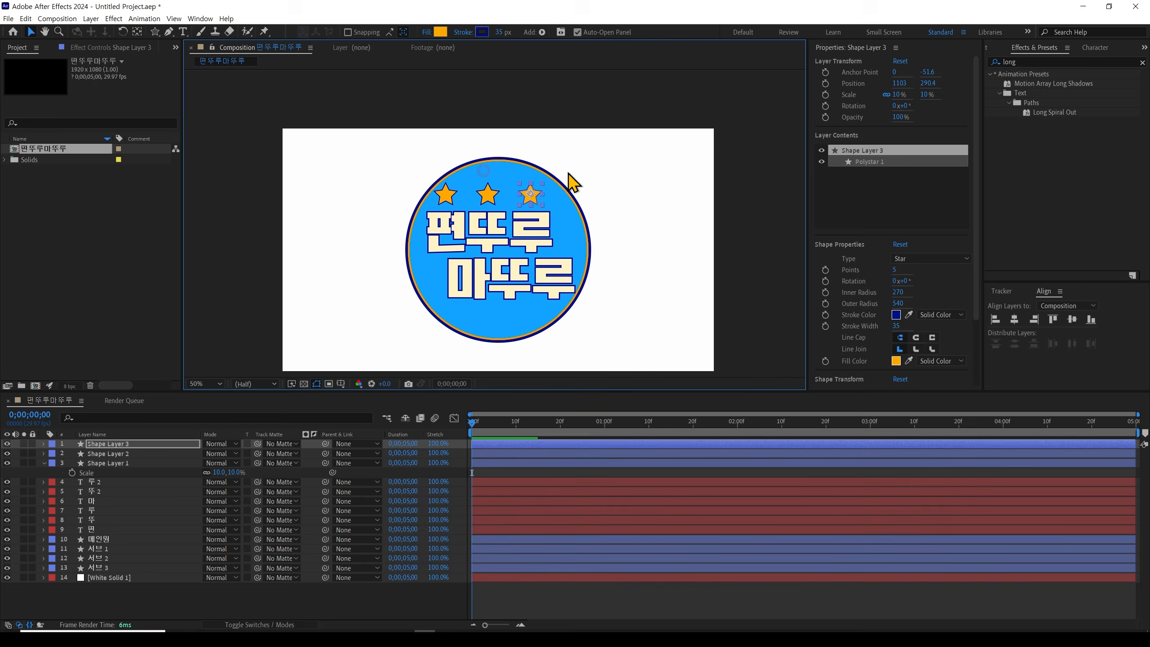
left_click(571, 219)
left_click(113, 589)
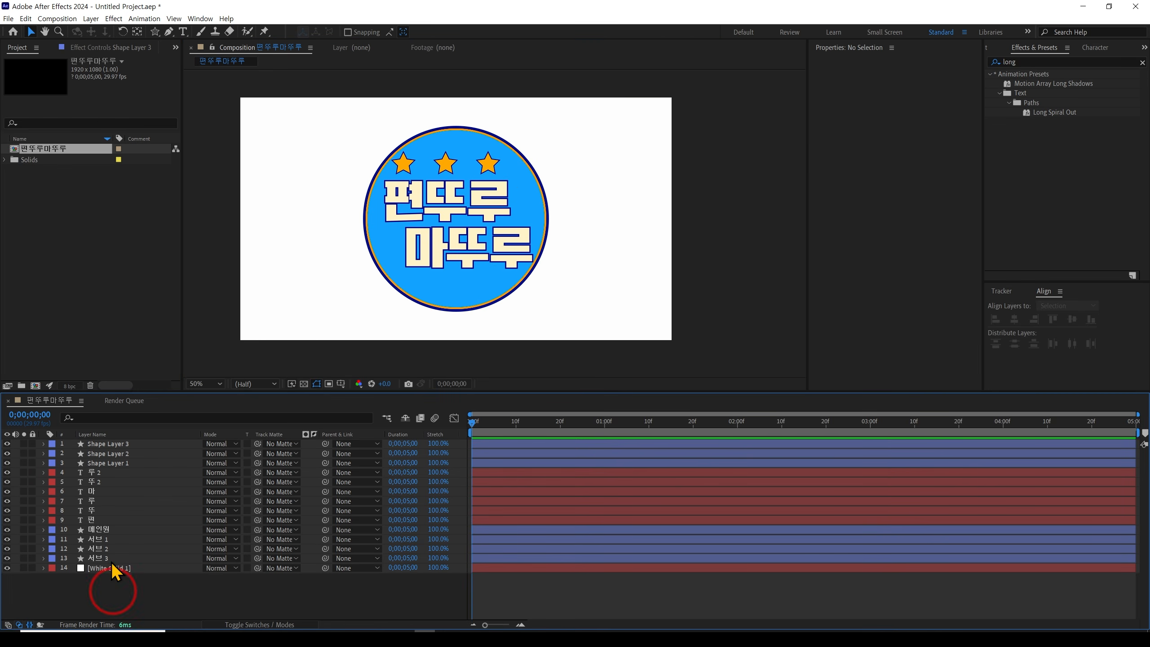
Rename the three star layers, from the leftmost star to the rightmost, as 별 1, 별 2 and 별 3
left_click(127, 463)
key("Return")
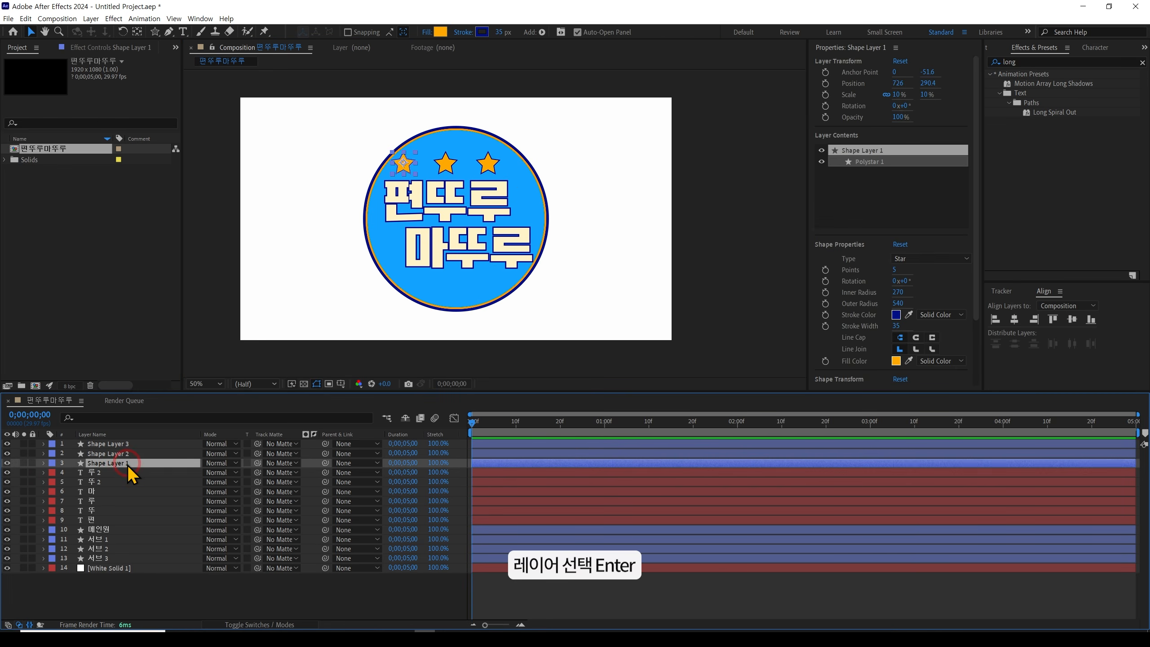
type("ㅂ")
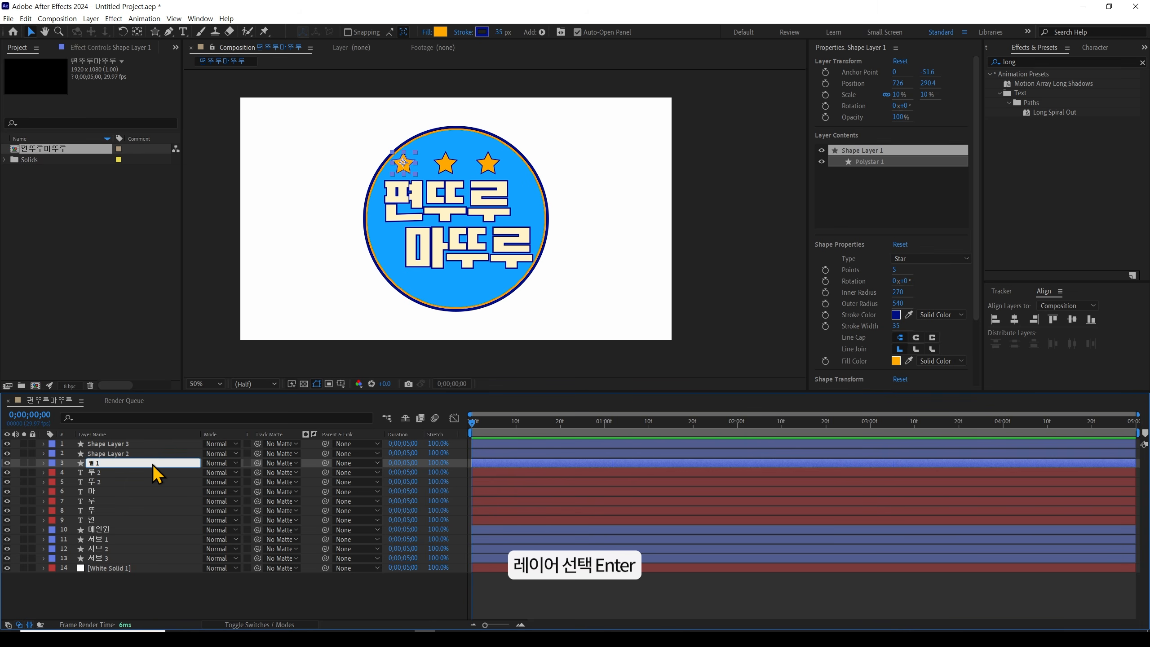
type("ㅕㄹ 1")
key("Return")
left_click(145, 454)
key("Return")
type("ㅂ")
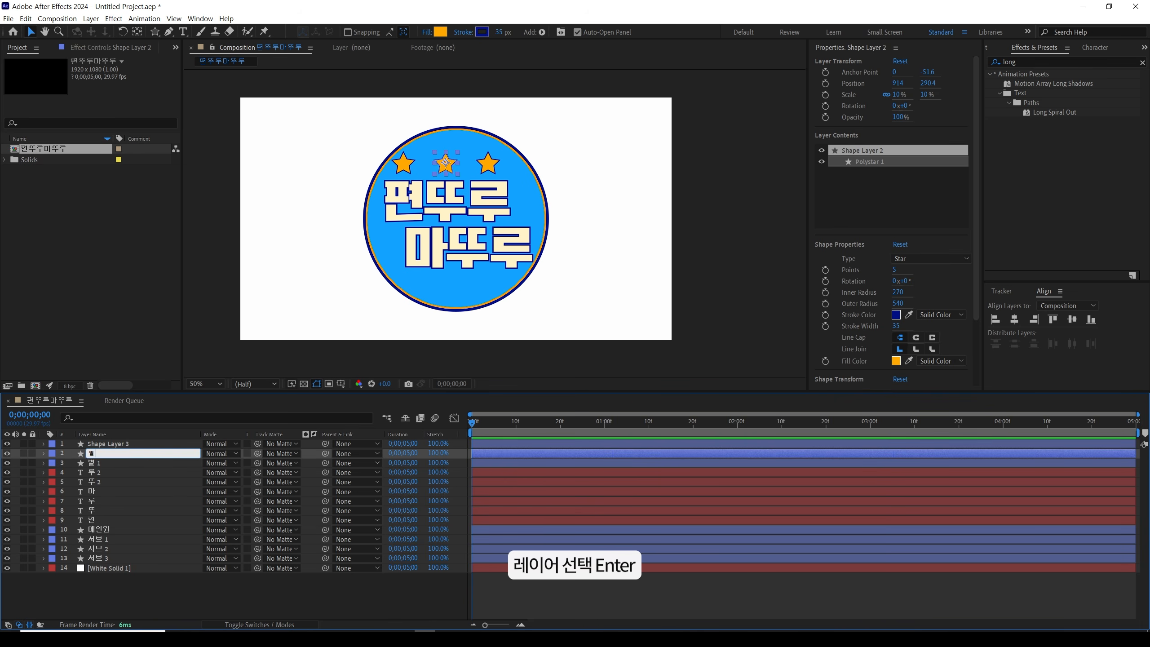
type("ㅕㄹ 2")
key("Return")
left_click(146, 445)
key("Return")
type("별 3")
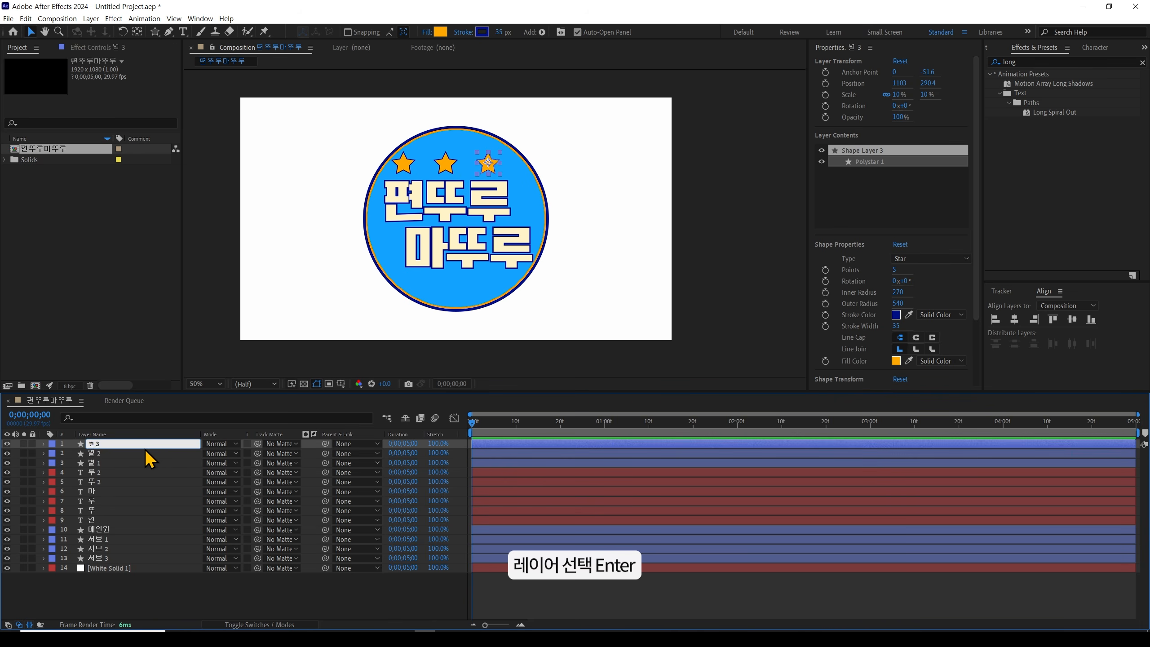
key("Return")
Change the fill color of the 메인원 circle to the deeper blue 0163DF and clear the selection
left_click(138, 529)
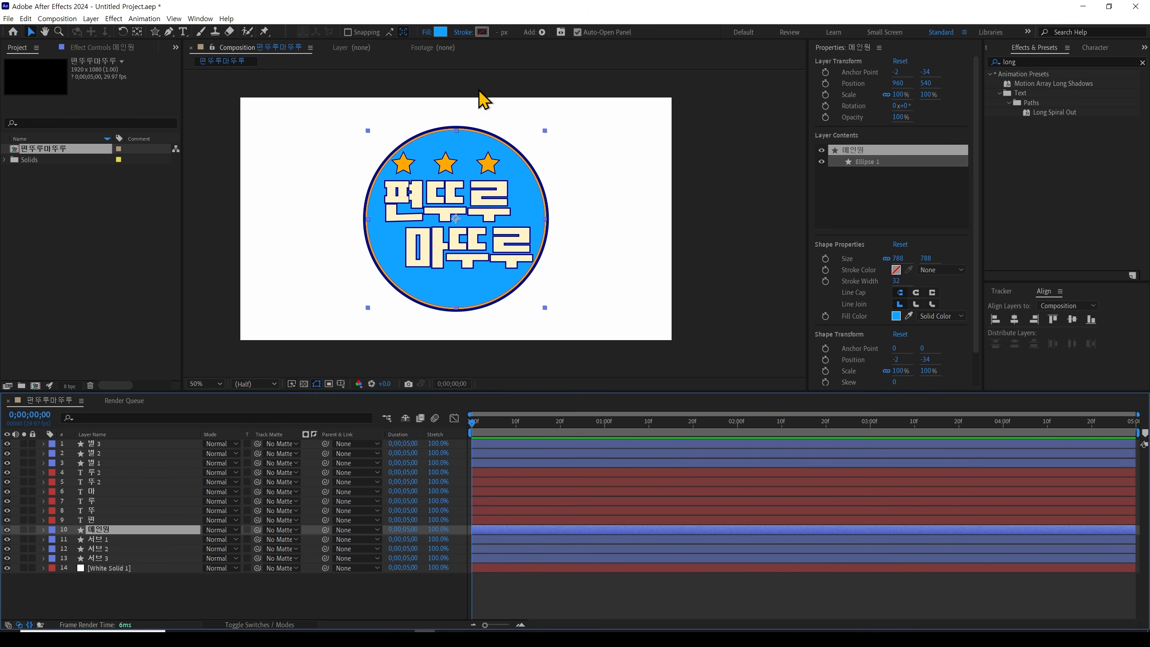
left_click(441, 32)
left_click(824, 303)
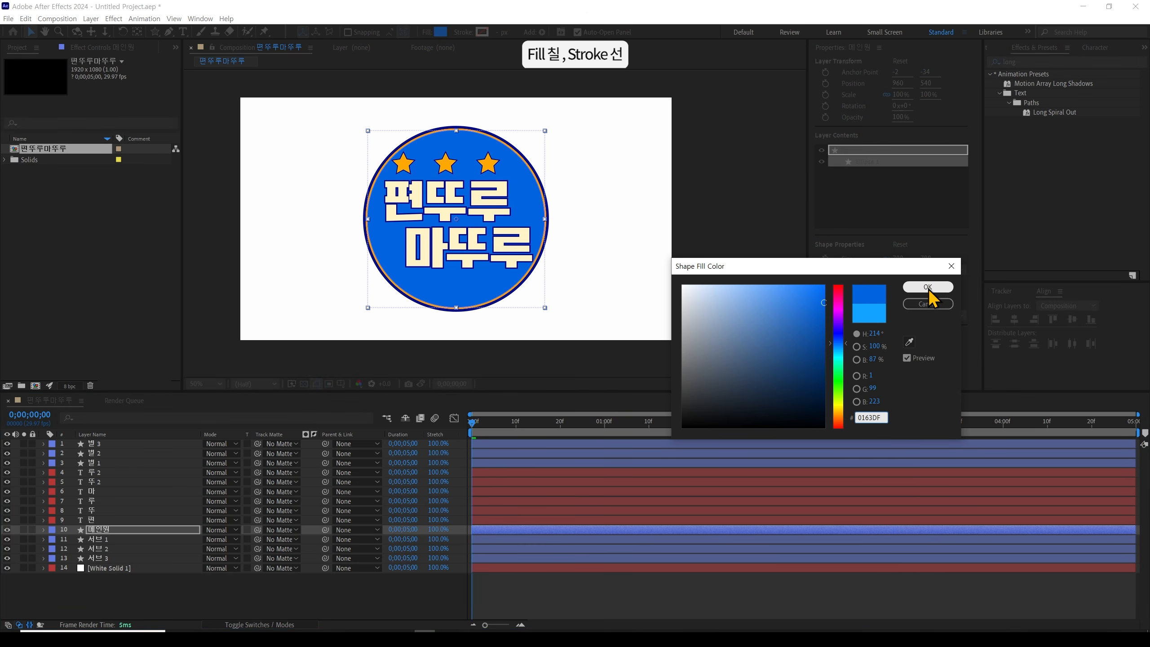
left_click(928, 287)
left_click(319, 593)
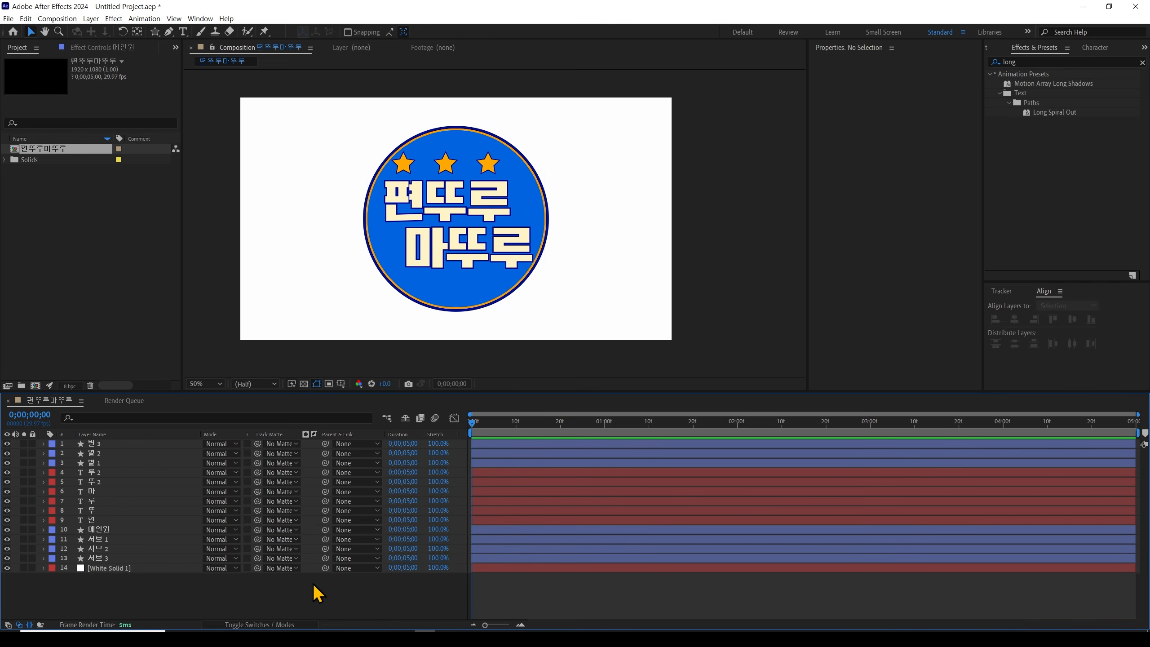
Add a null object to the composition and parent all nine star and character layers to it
right_click(332, 586)
mouse_move(417, 459)
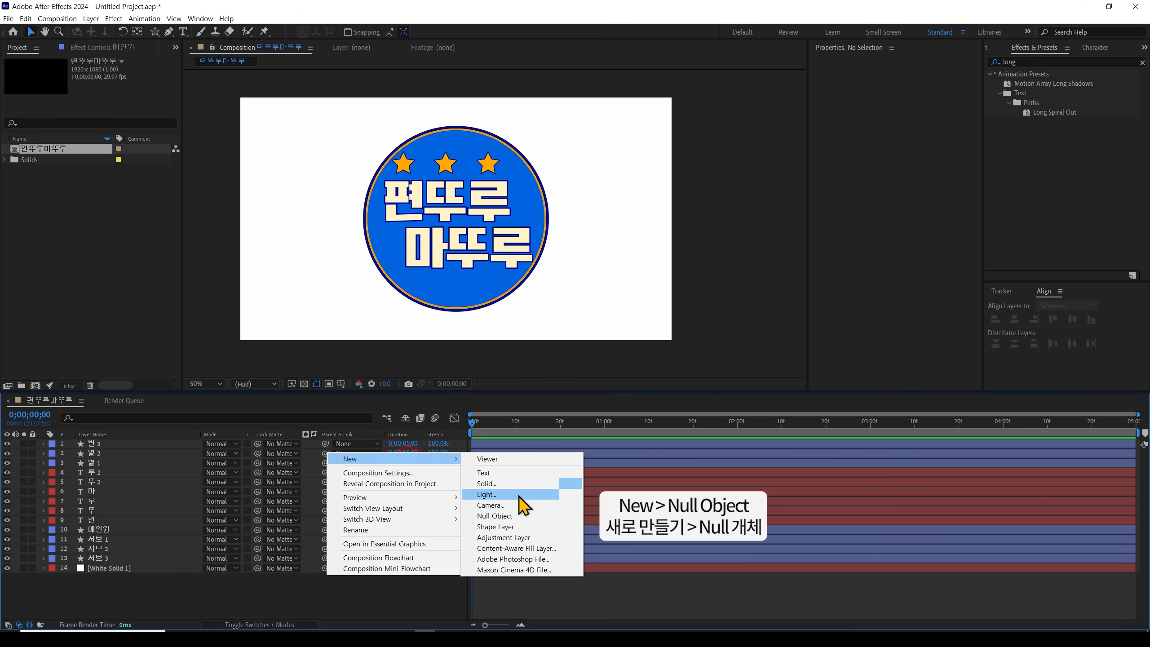
left_click(504, 518)
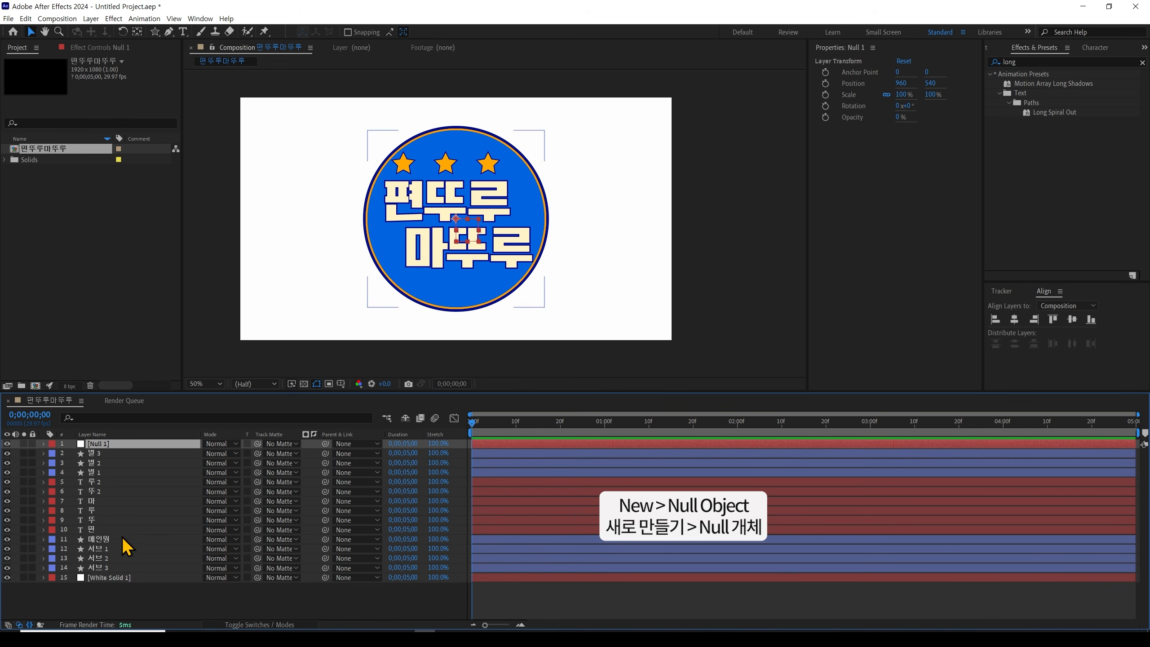
left_click(111, 530)
left_click(107, 453, "shift")
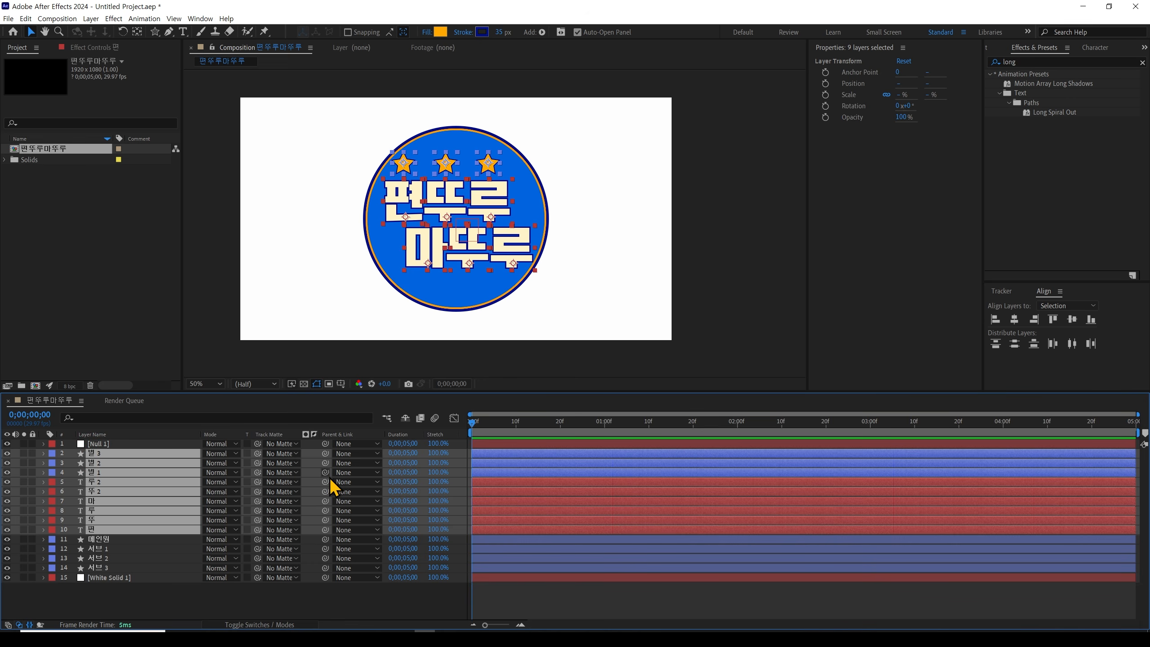
left_click_drag(328, 459, 141, 445)
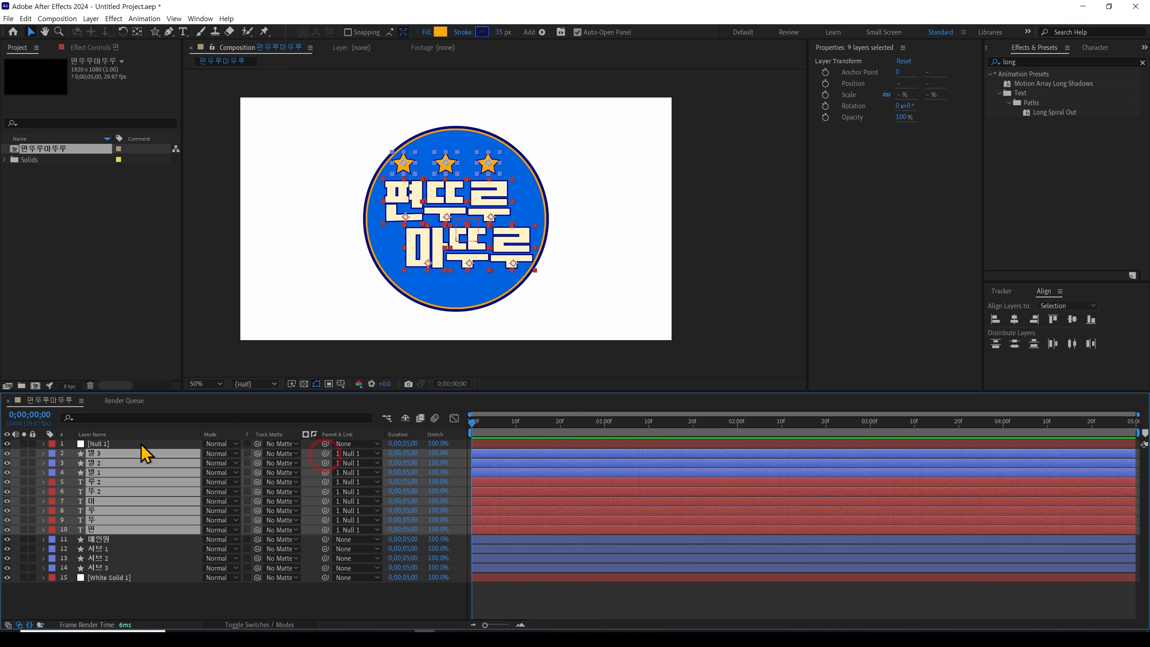
Make the null object and the nine star and character layers 3D layers
left_click(141, 445, "ctrl")
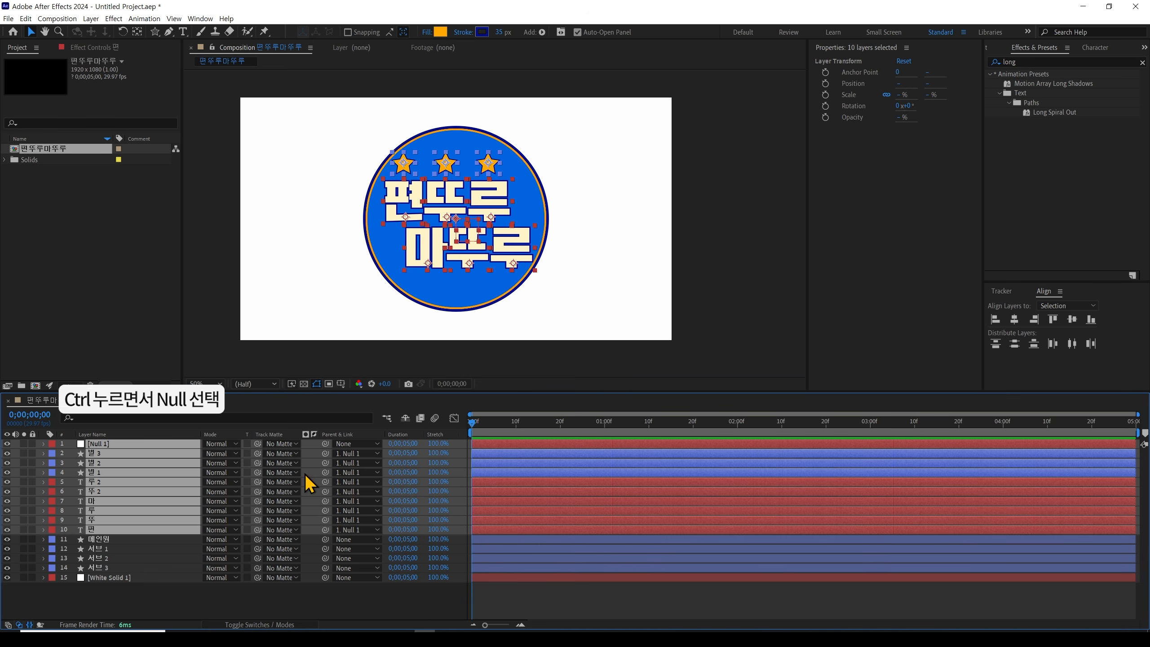
key("F4")
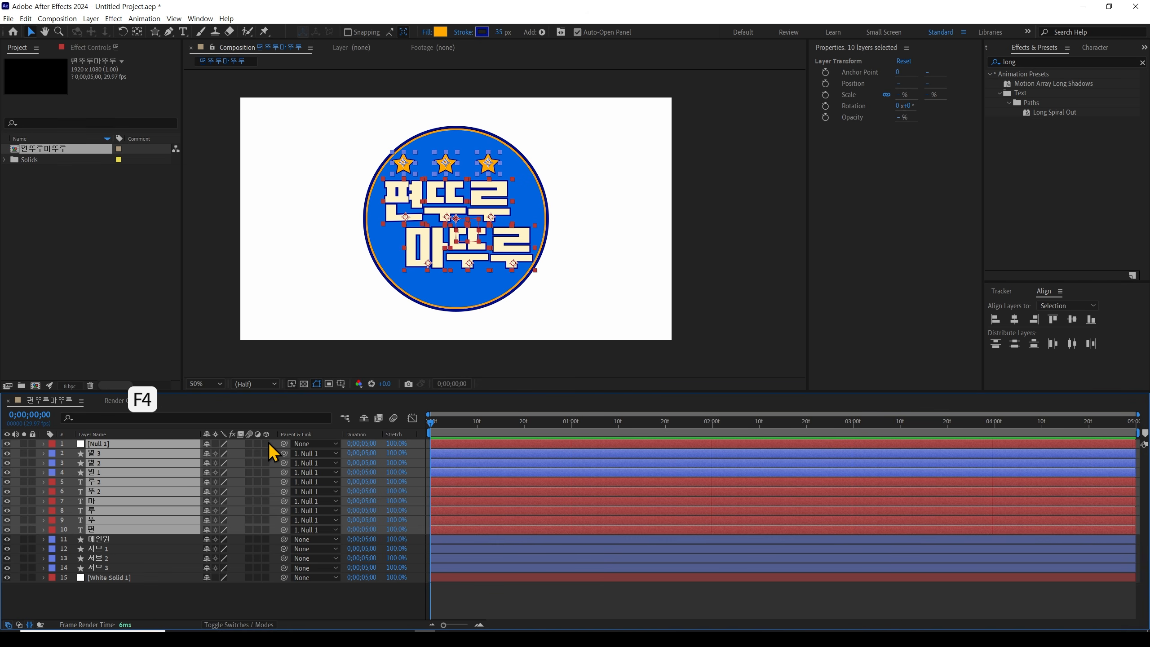
left_click(268, 444)
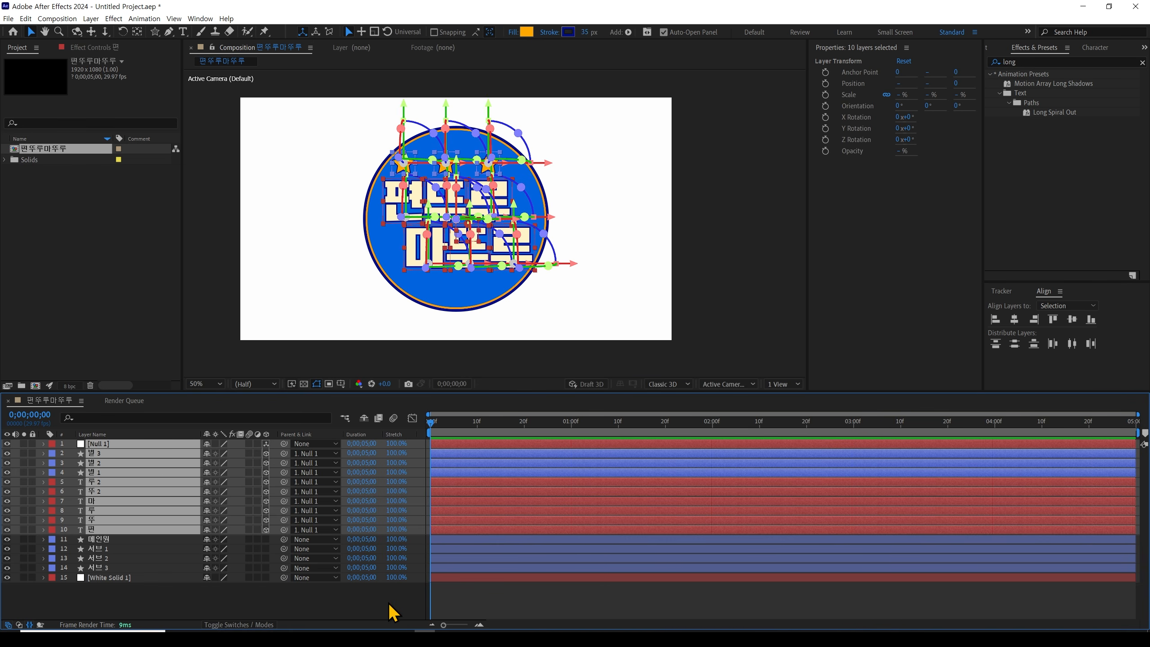
Rotate the null object in 3D to about -14° in X, 27° in Y and 1° in Z
left_click(114, 445)
key("r")
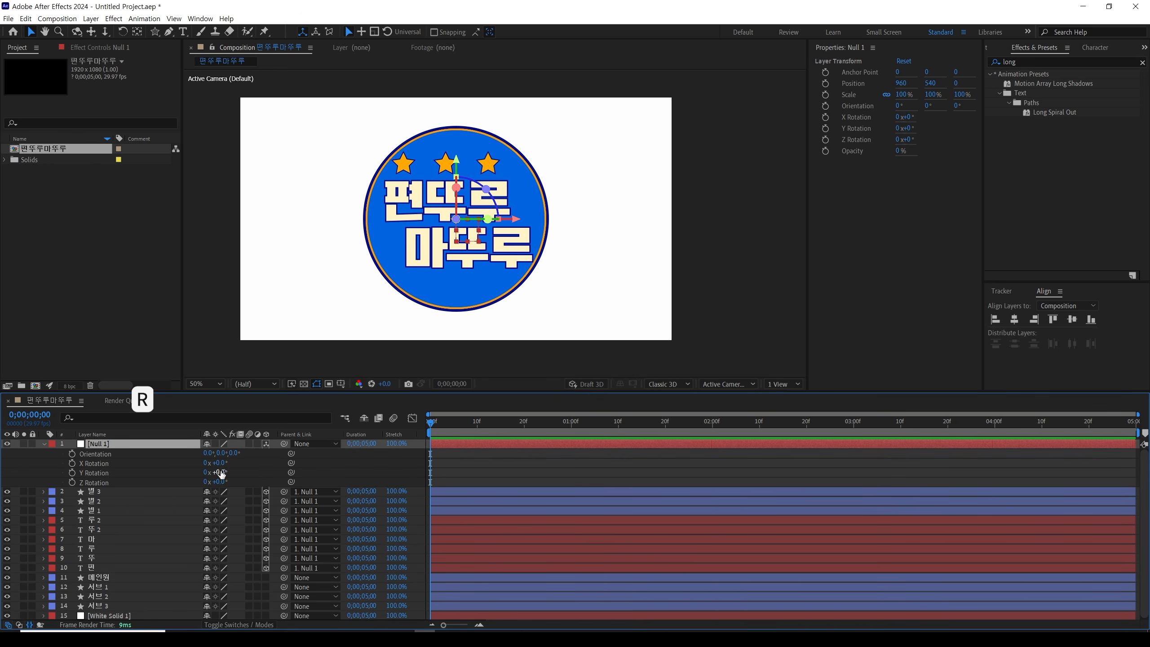
mouse_move(221, 473)
left_mouse_down()
mouse_move(206, 463)
mouse_move(218, 480)
left_mouse_up()
mouse_move(219, 472)
left_mouse_down()
mouse_move(222, 462)
mouse_move(217, 481)
mouse_move(221, 452)
left_mouse_up()
Scale the null object to 107% and move it to about X 930.4, Y 542 in the circle
left_click(179, 444)
key("s")
left_click_drag(473, 229, 467, 230)
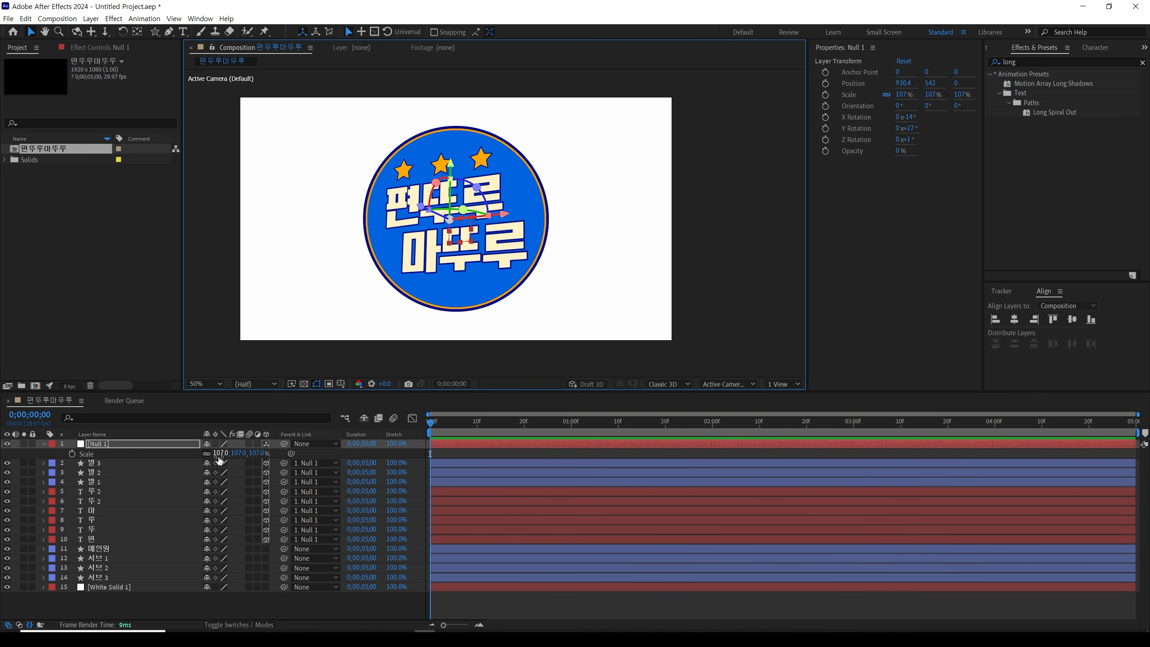
Refine the null's tilt to about -21° X and 34° Y rotation, and enlarge it to 114%
key("r")
left_click_drag(220, 466, 222, 473)
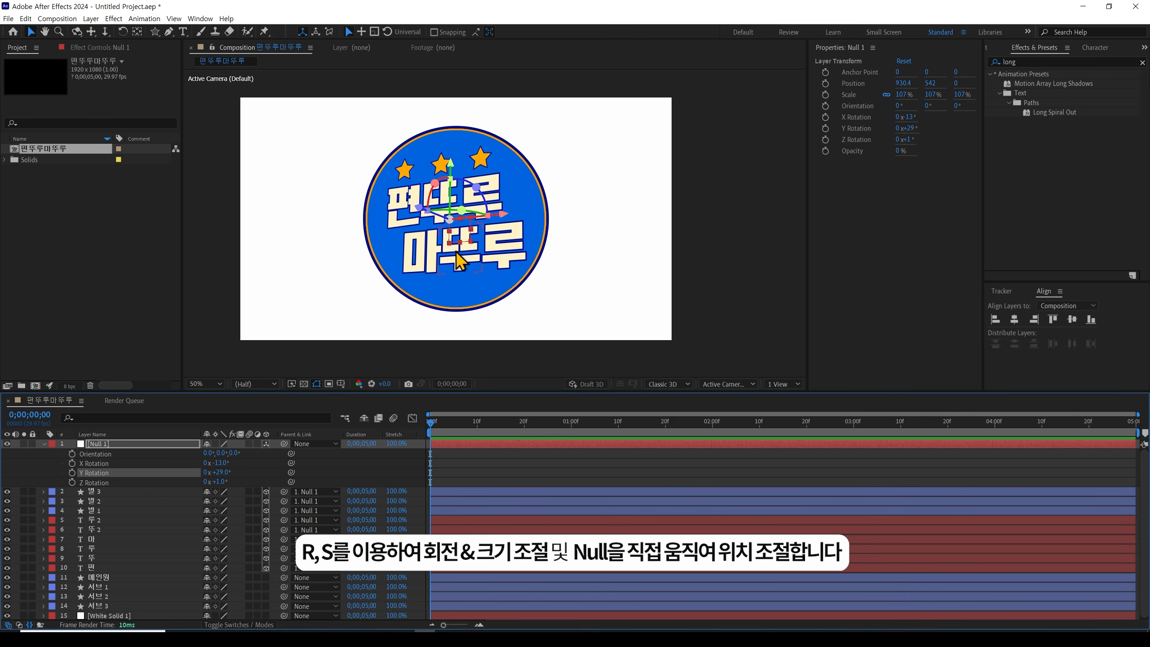
left_click_drag(226, 474, 221, 463)
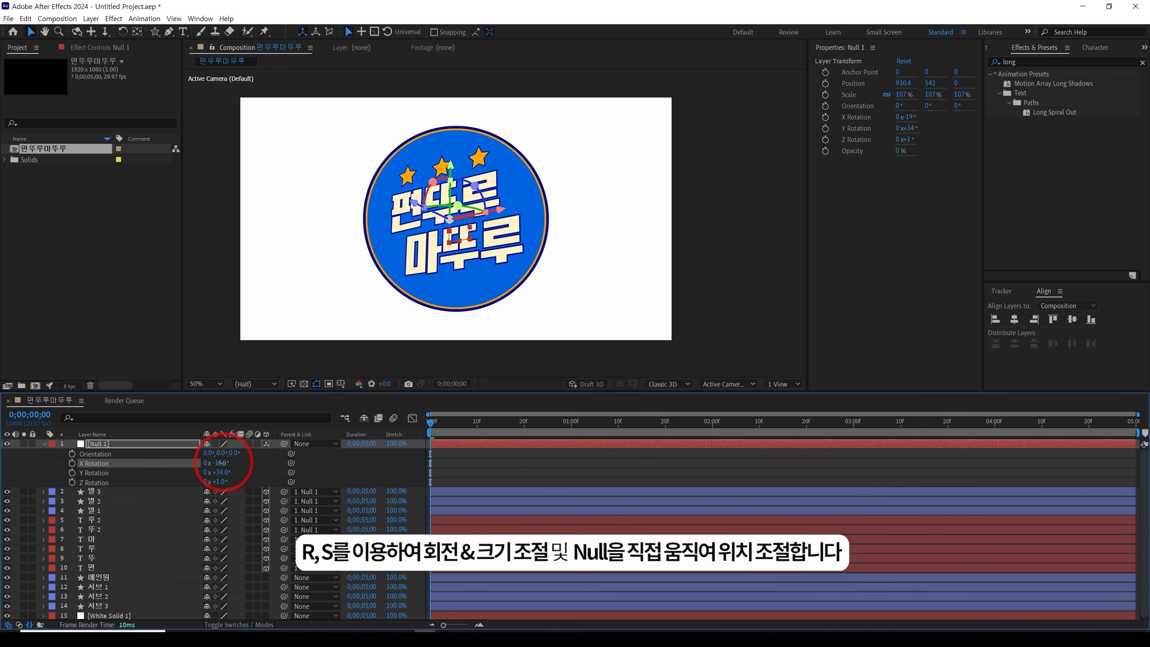
left_click(718, 254)
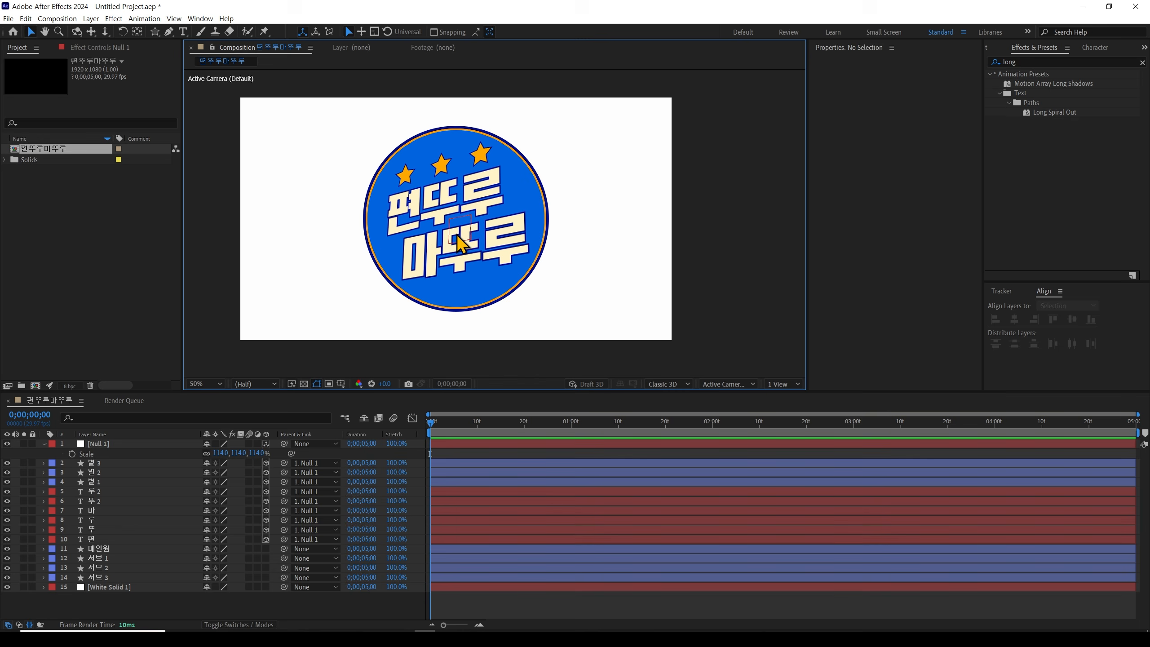
Nudge the null object slightly left to balance the lettering in the circle, and set the preview resolution to Full
left_click(462, 238)
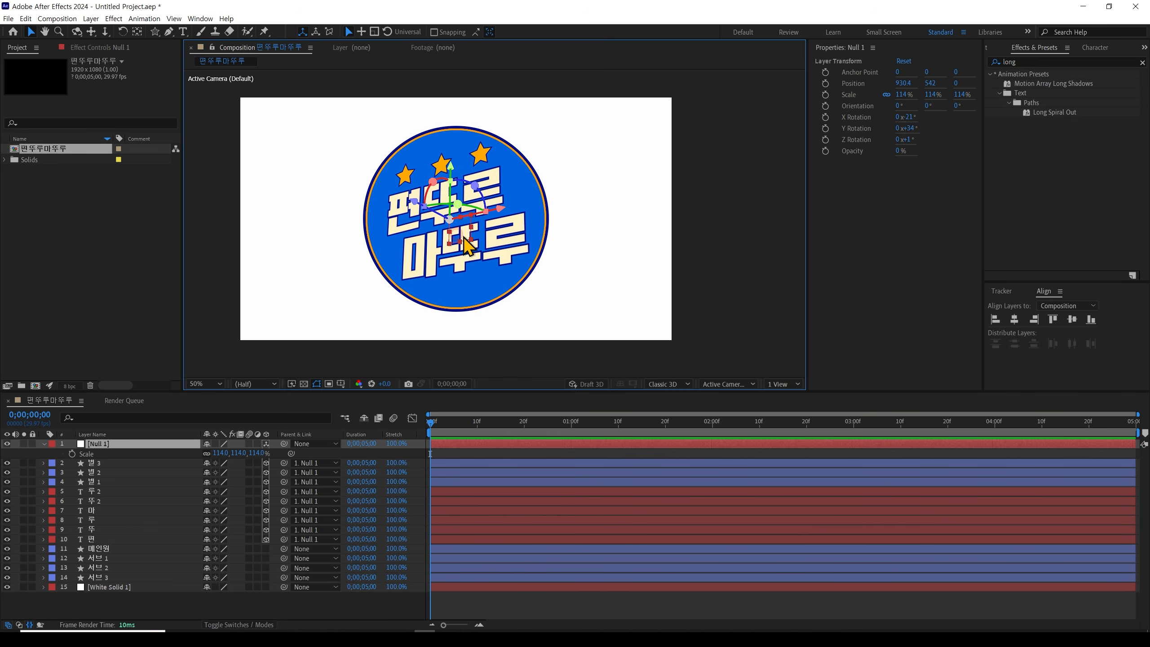
left_click(272, 414)
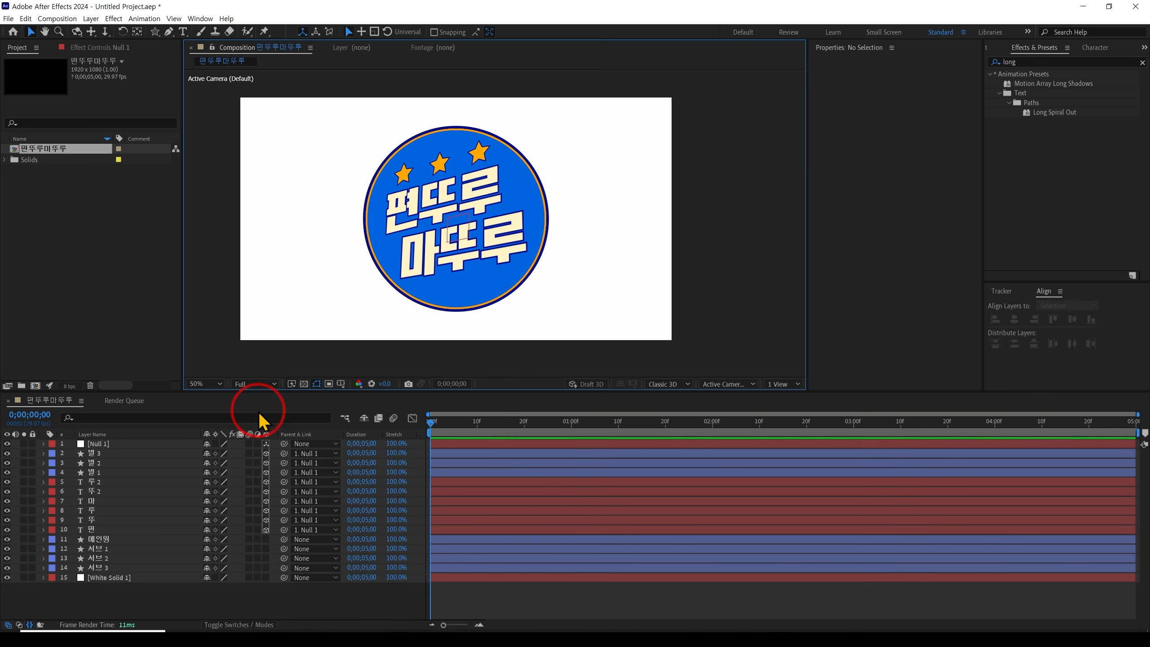
left_click(756, 275)
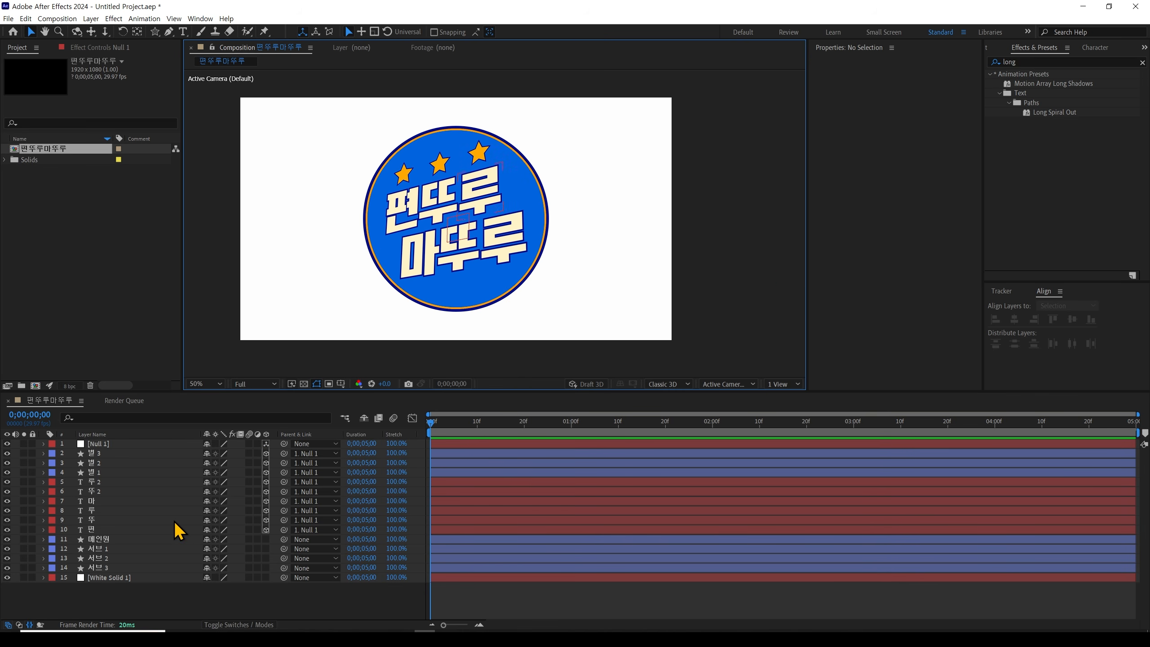
Apply the Motion Array Long Shadows preset to the 편 character layer
left_click(118, 530)
left_click(1038, 46)
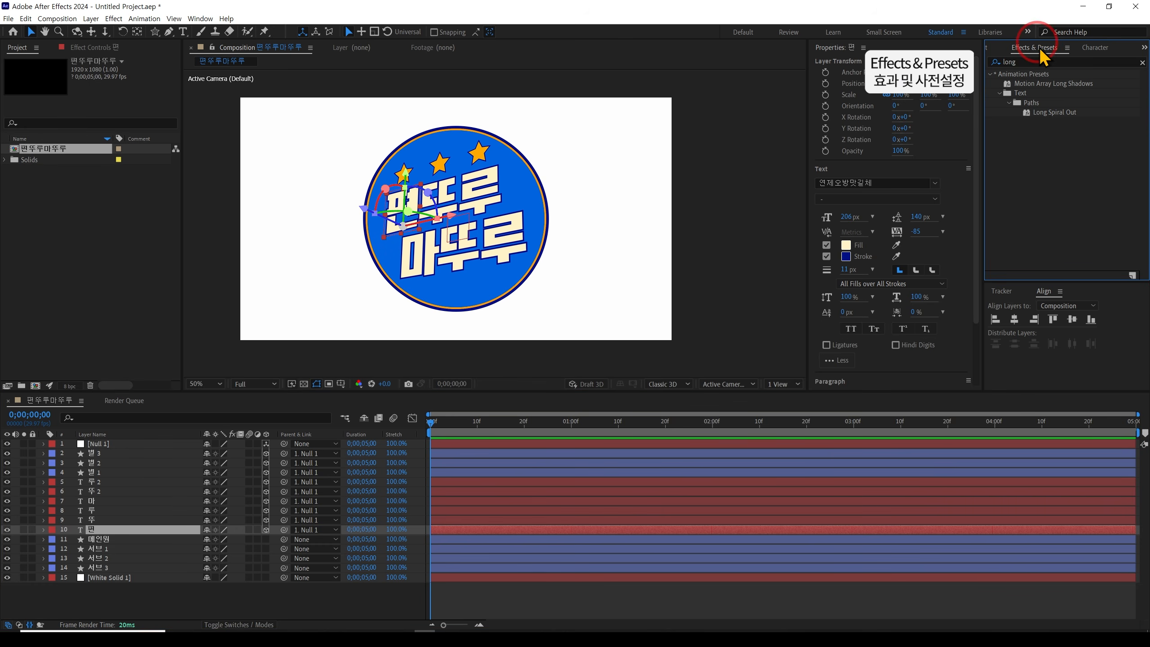
left_click(1040, 64)
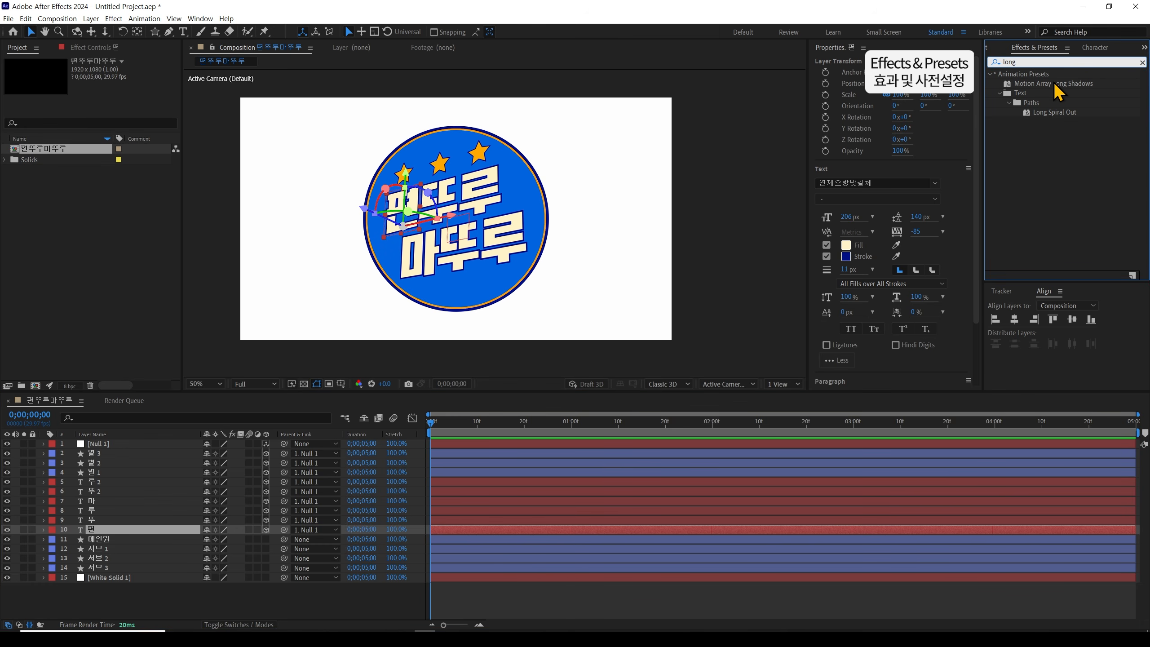
left_click(1054, 85)
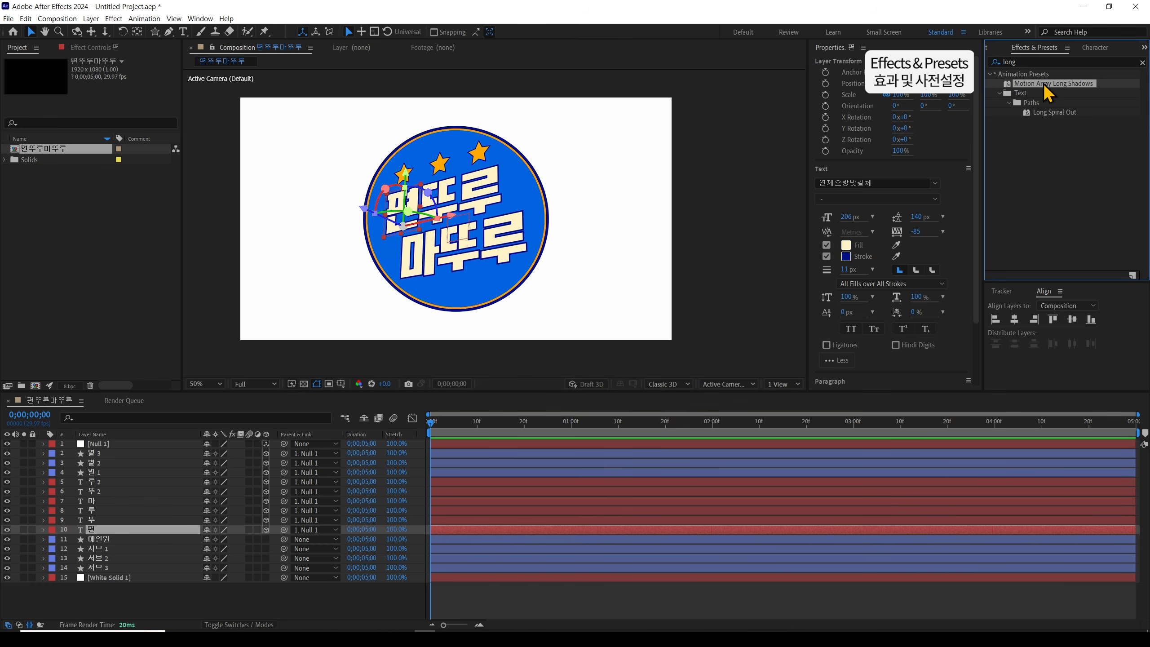
left_click_drag(1048, 91, 138, 530)
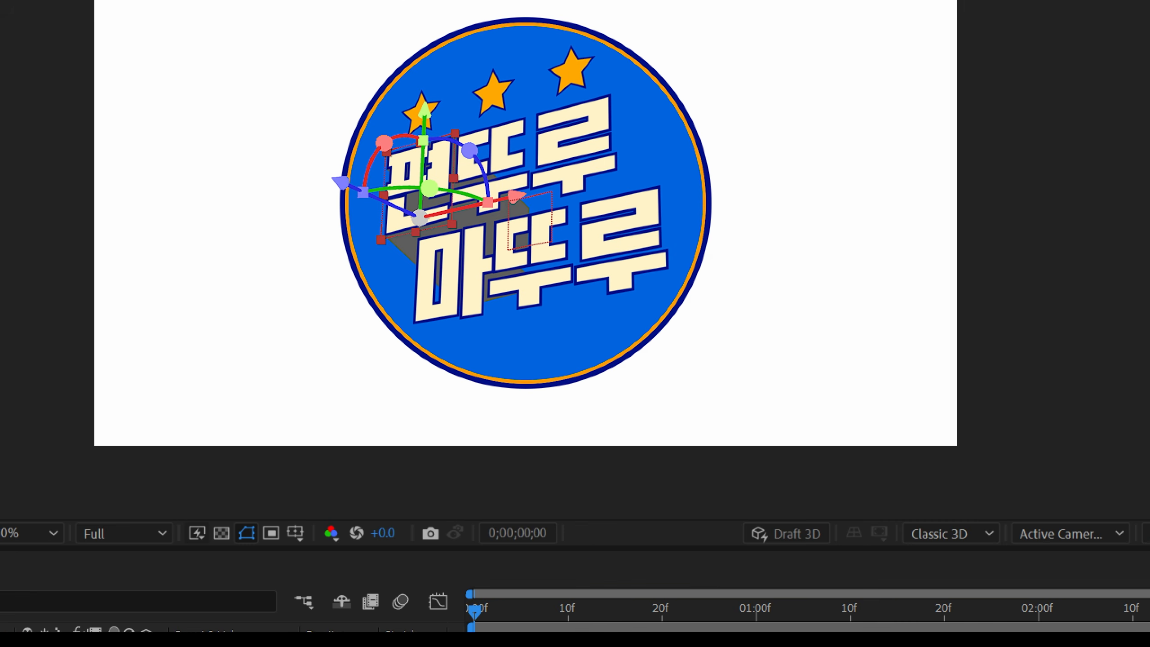
mouse_move(389, 240)
left_mouse_down()
mouse_move(488, 202)
mouse_move(367, 257)
left_mouse_up()
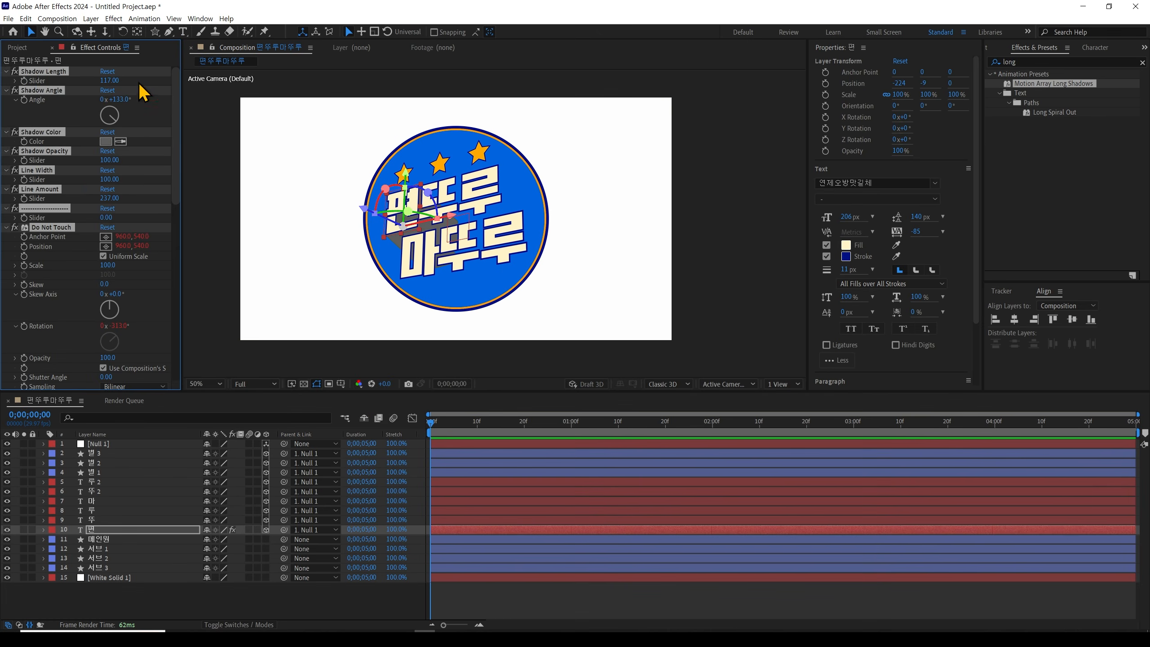
Set the 편 layer's shadow length to 537 and sample the circle's navy outer ring as its shadow color
left_click(138, 81)
left_click_drag(111, 80, 256, 95)
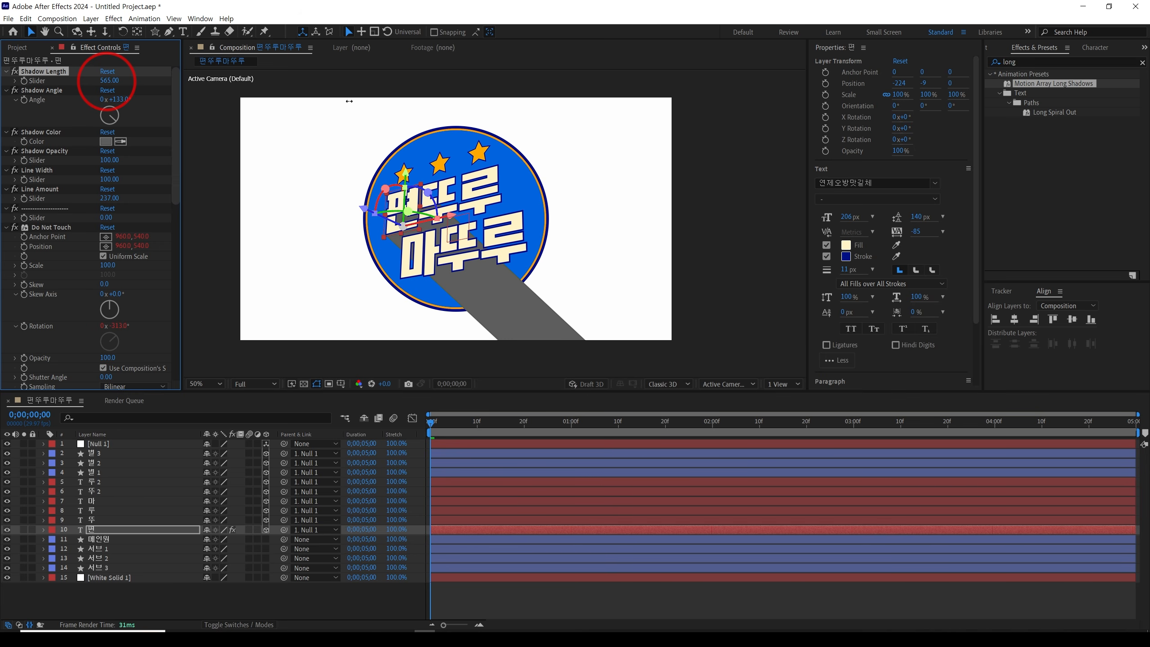
left_click_drag(345, 102, 358, 103)
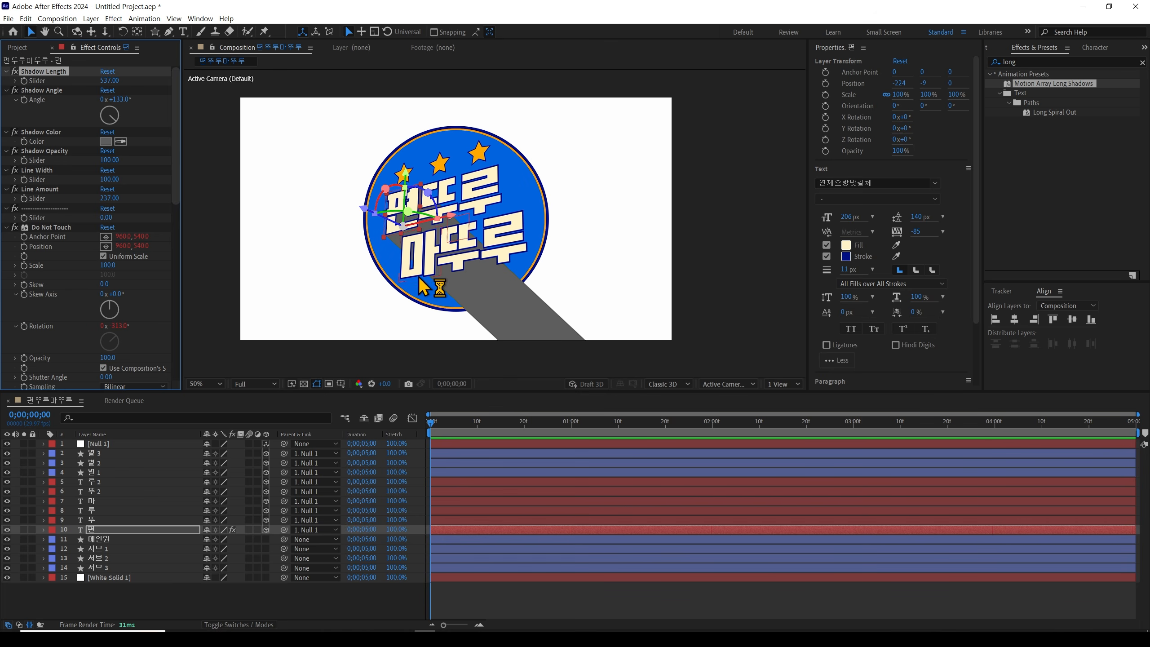
left_click(42, 131)
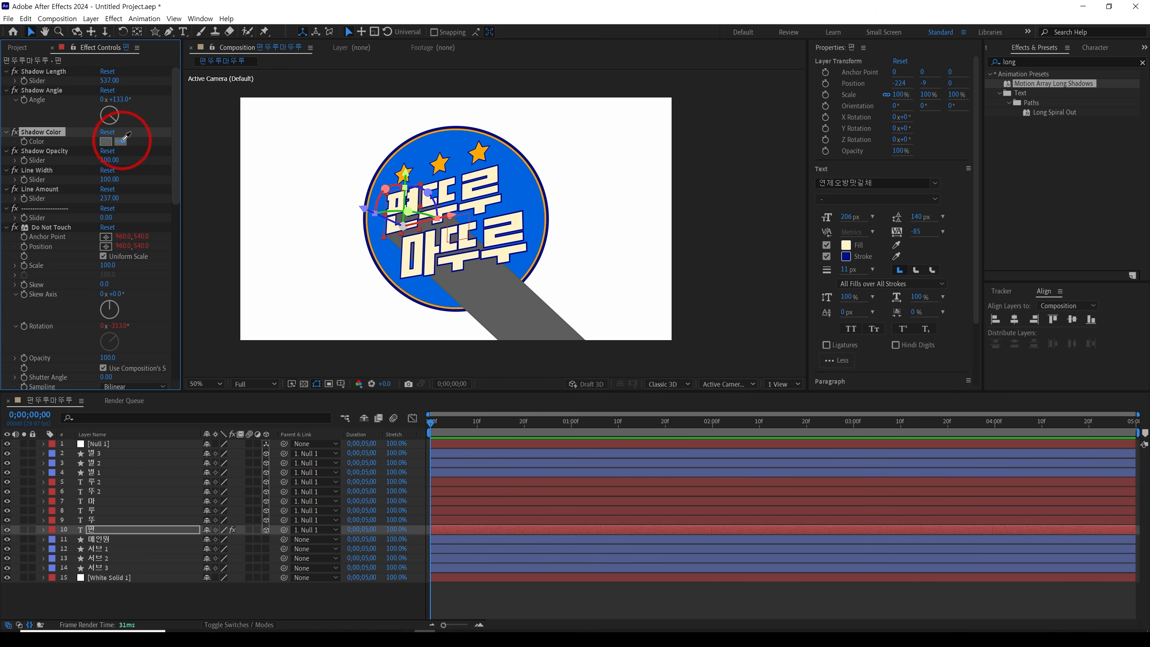
left_click(549, 223)
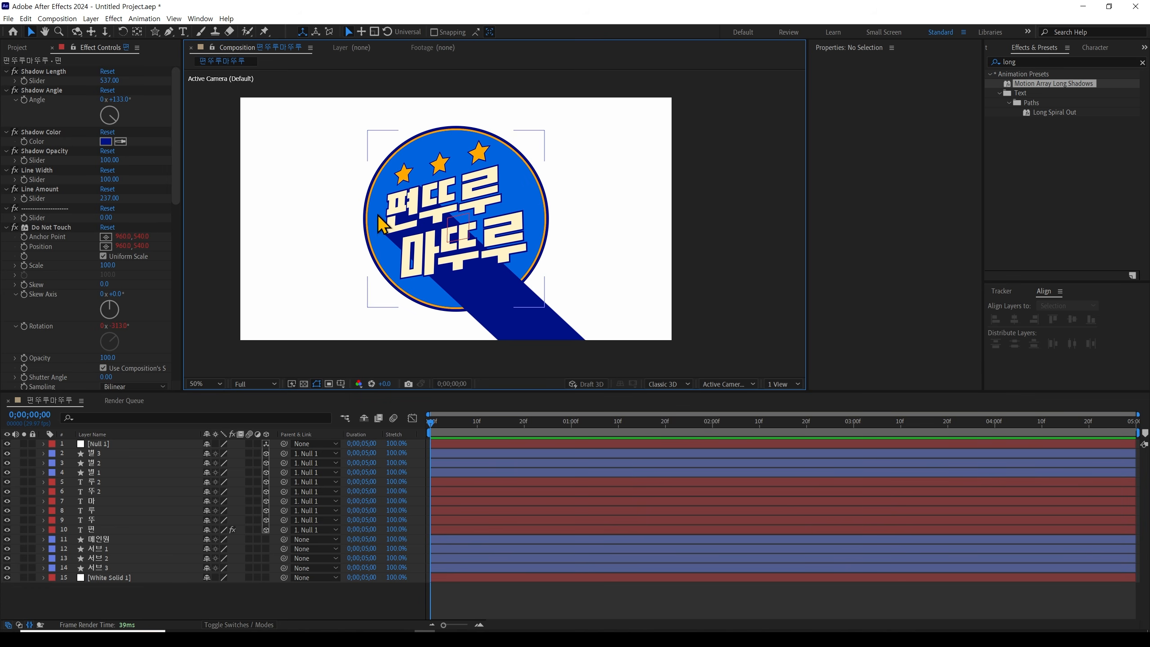
Copy all long-shadow effects from the 편 layer onto the 뚜, 루, 마, 뚜 2 and 루 2 character layers
left_click(96, 51)
key("ctrl+a")
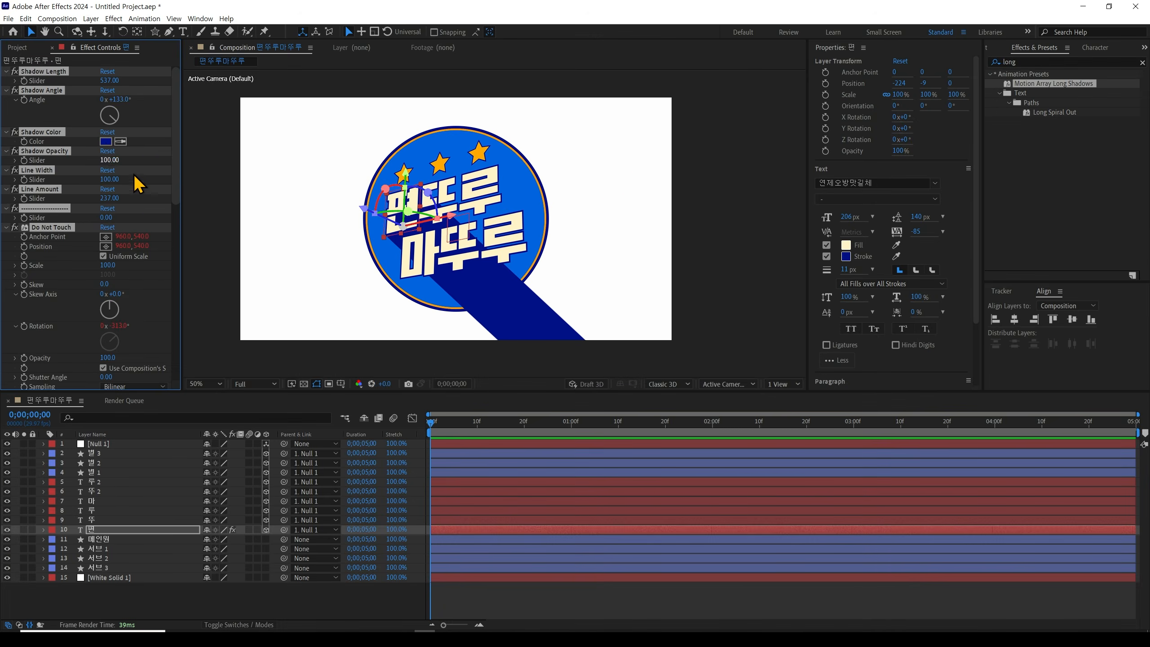
left_click(119, 520)
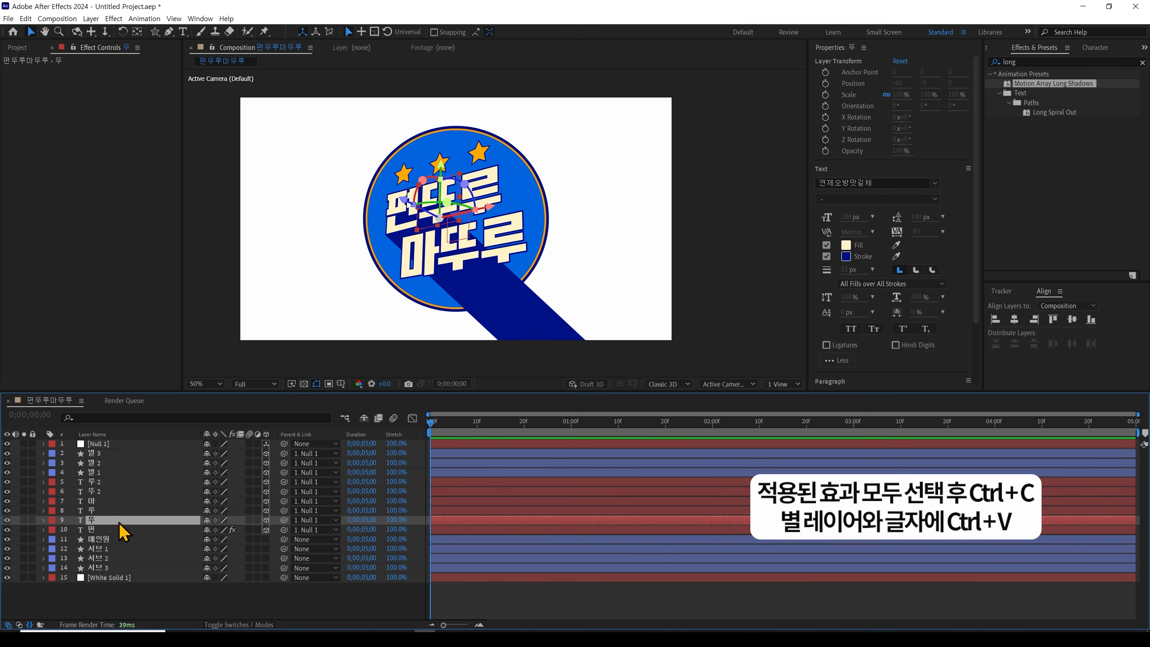
key("ctrl+v")
left_click(113, 511)
key("ctrl+v")
left_click(113, 501)
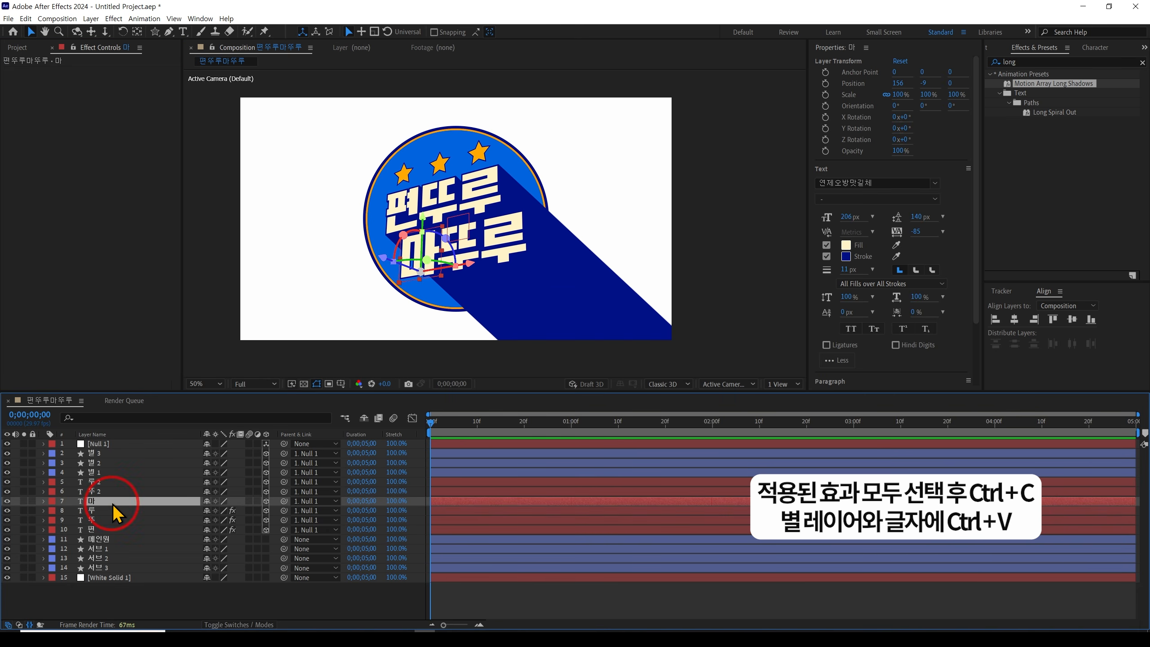
key("ctrl+v")
left_click(114, 491)
key("ctrl+v")
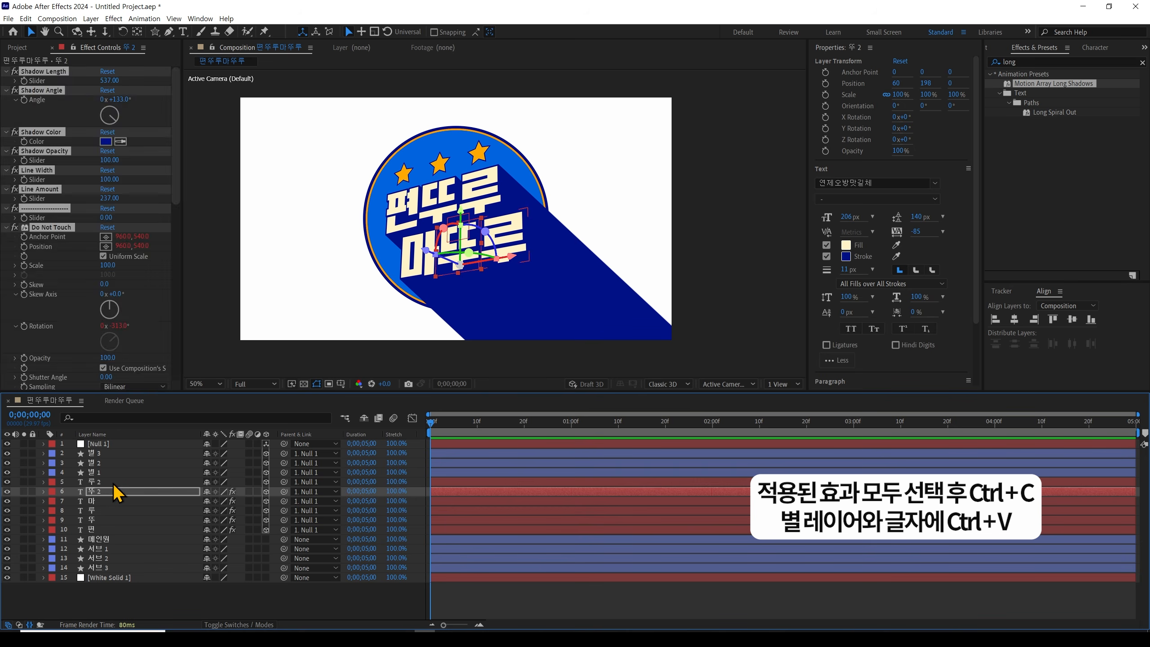
left_click(114, 481)
key("ctrl+v")
Paste the copied long-shadow effects onto the star layers 별 1, 별 2 and 별 3
left_click(117, 471)
key("ctrl+v")
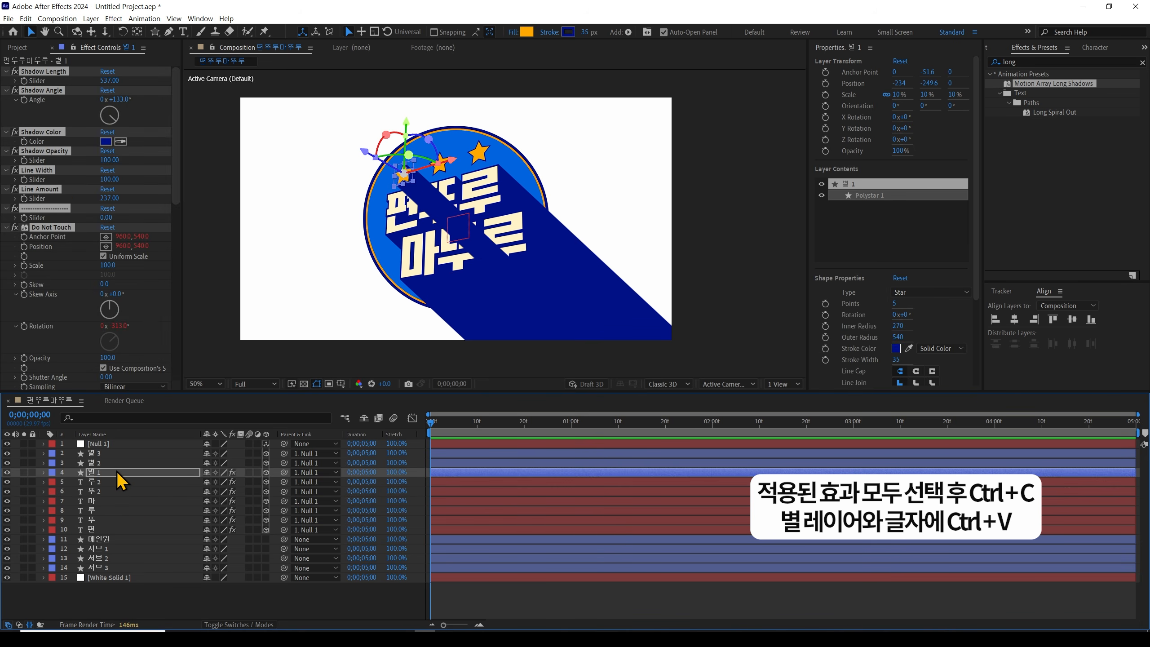
left_click(120, 464)
key("ctrl+v")
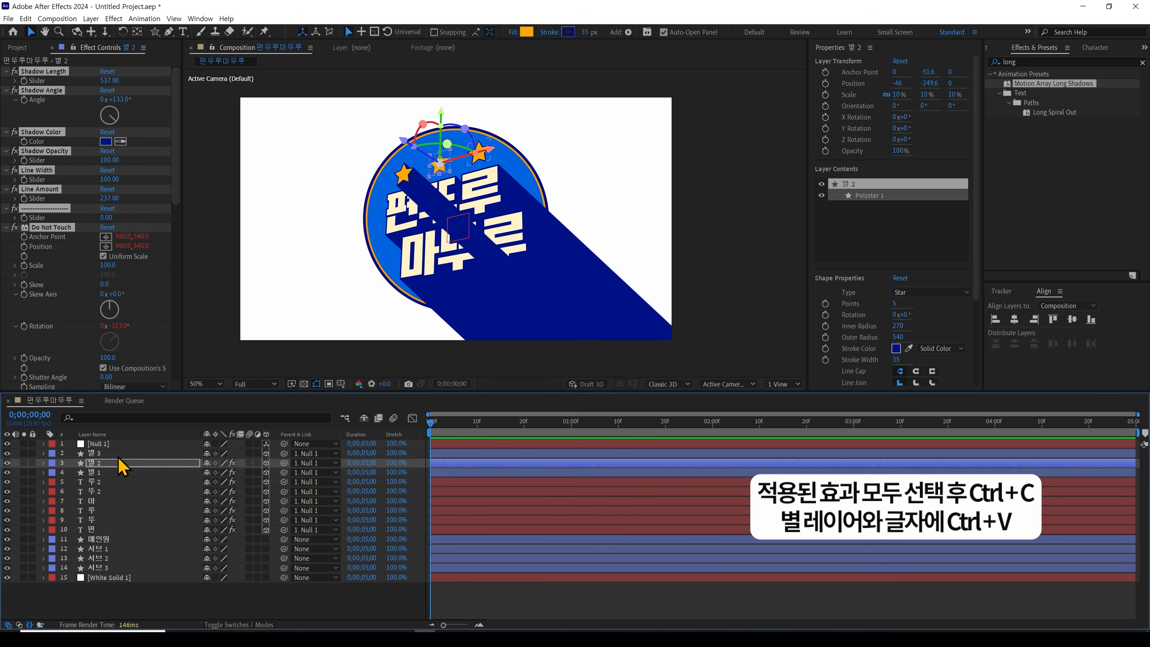
left_click(118, 455)
key("ctrl+v")
left_click(760, 226)
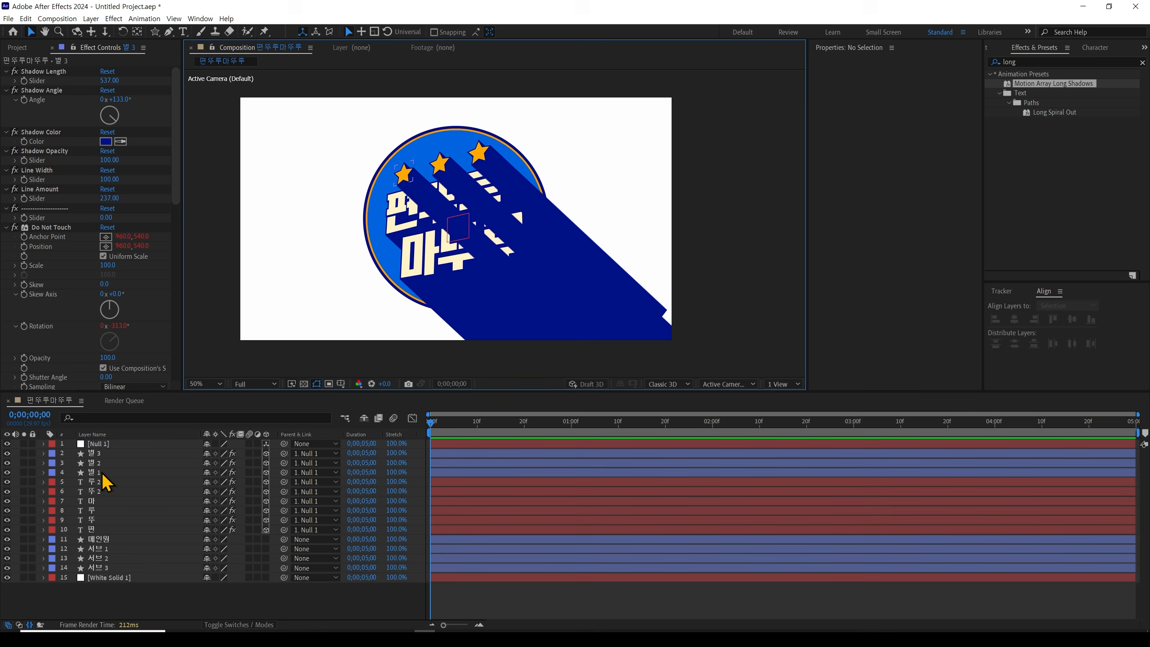
Move the three star layers below the 편 layer in the stacking order so their shadows fall behind the lettering
left_click(106, 472)
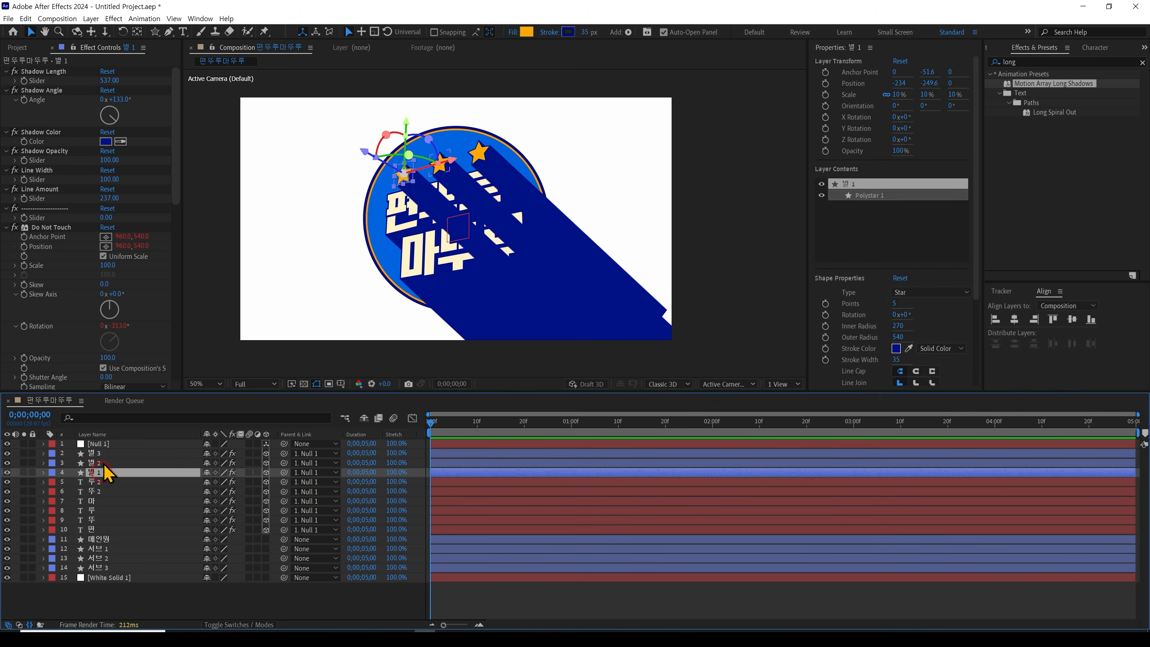
left_click(97, 463, "ctrl")
left_click(97, 452, "ctrl")
left_click_drag(112, 474, 128, 545)
key("F2")
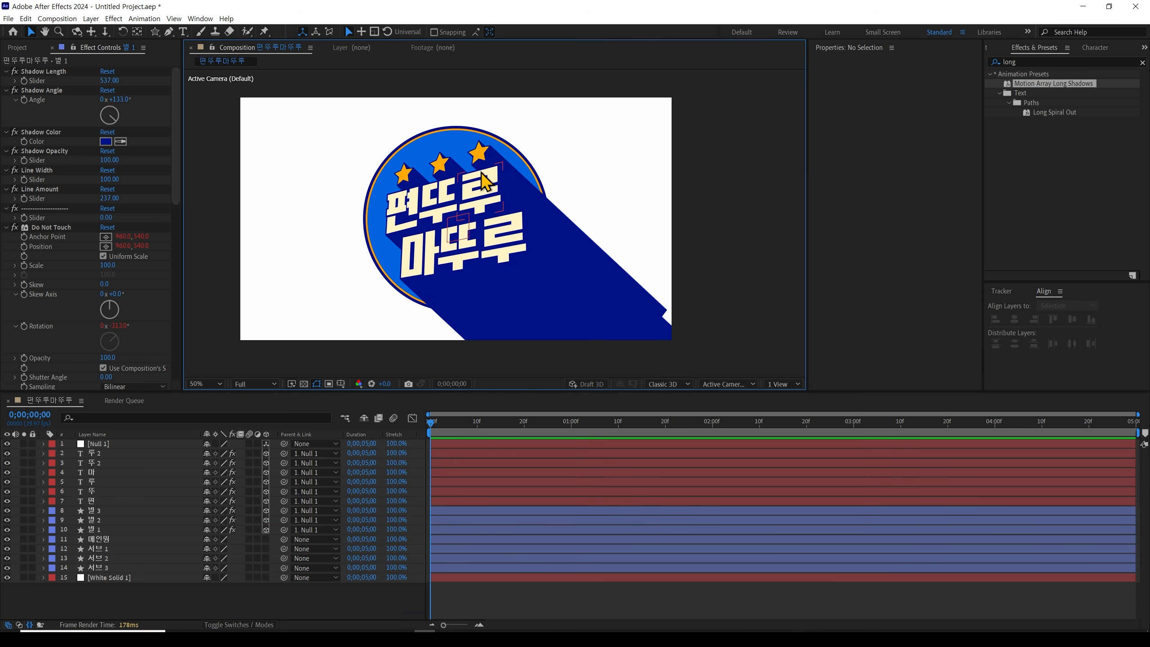
Try moving the upper-row 루 character across the lettering to test how its shadow overlaps, and undo the moves
left_click(500, 206)
left_click_drag(494, 196, 580, 245)
key("ctrl+z")
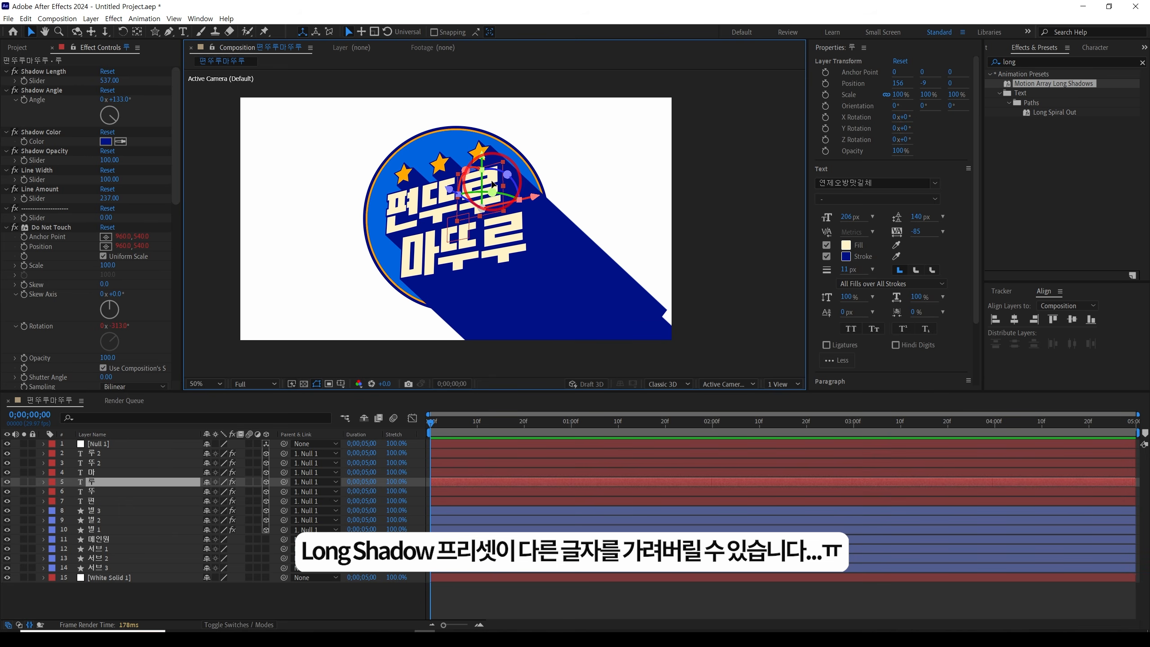
left_click_drag(497, 193, 471, 186)
key("ctrl+z")
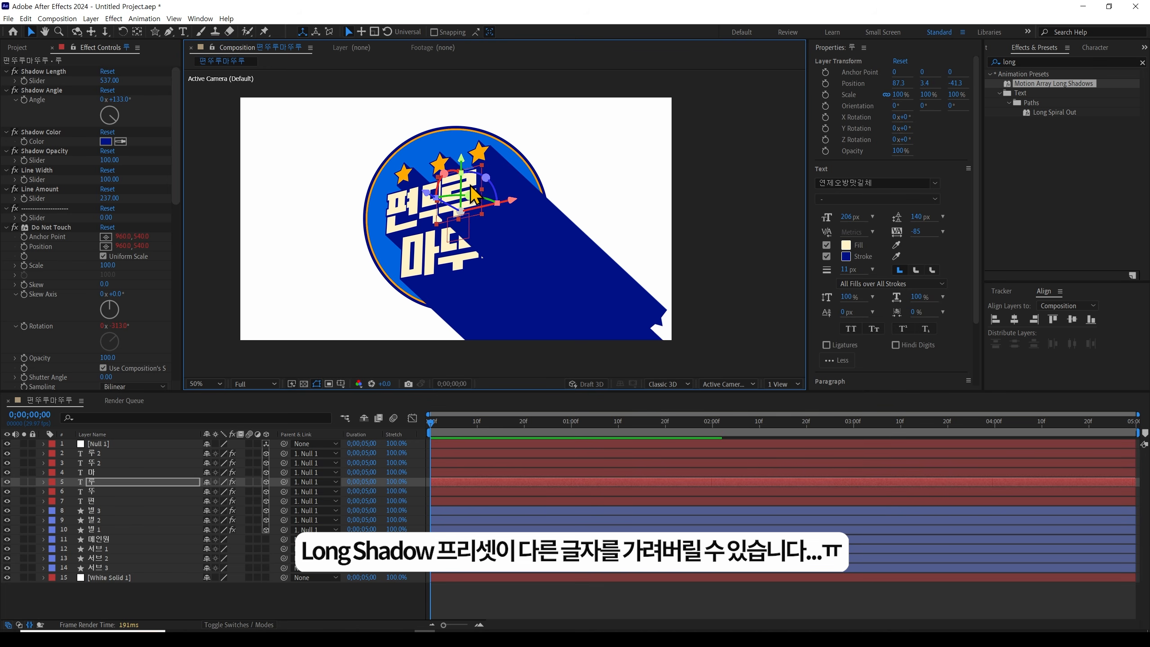
key("ctrl+z")
left_click(738, 255)
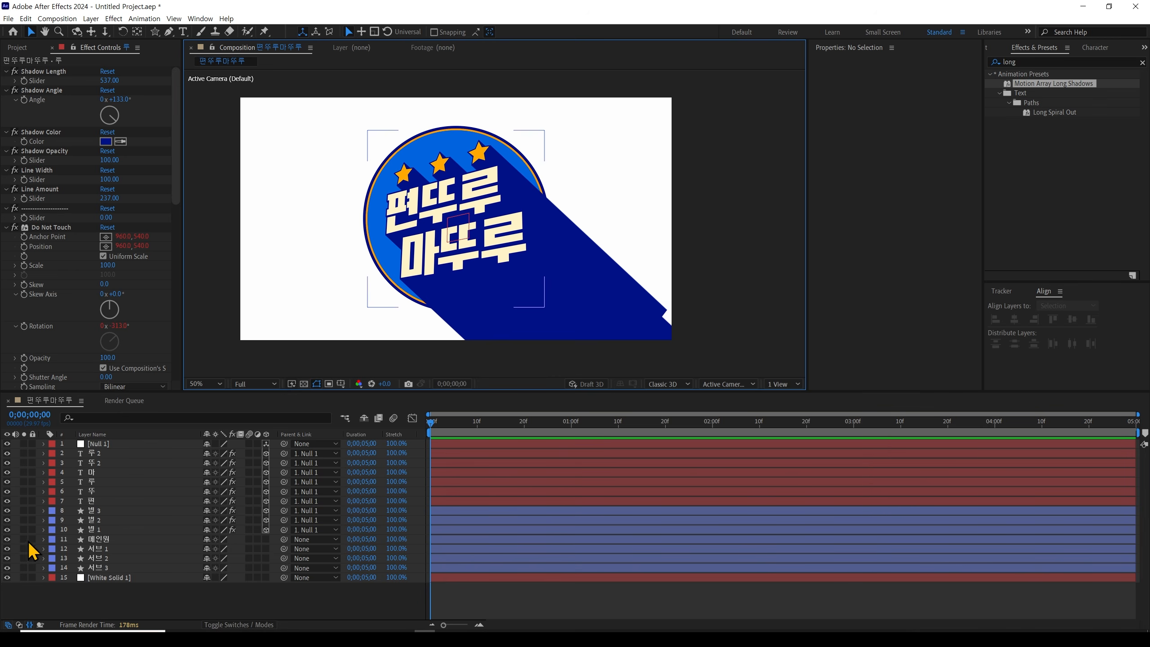
Temporarily isolate the 편 layer to view its shadow, and try shifting the upper-row 루 character toward 뚜 before restoring it
left_click(23, 501)
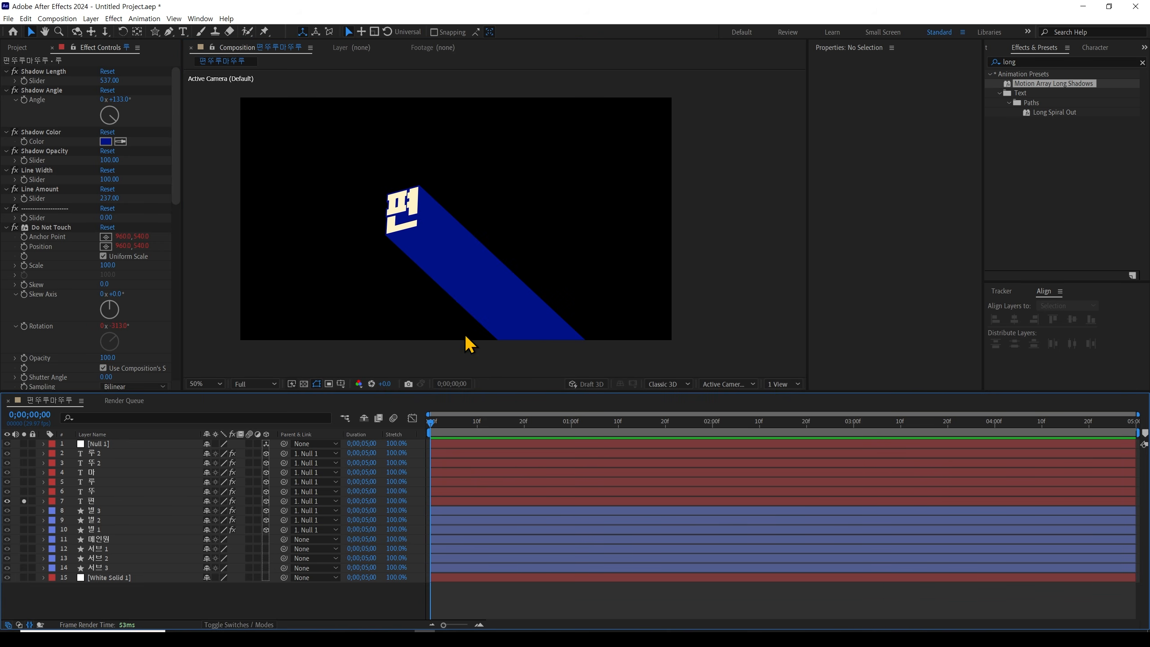
left_click(24, 501)
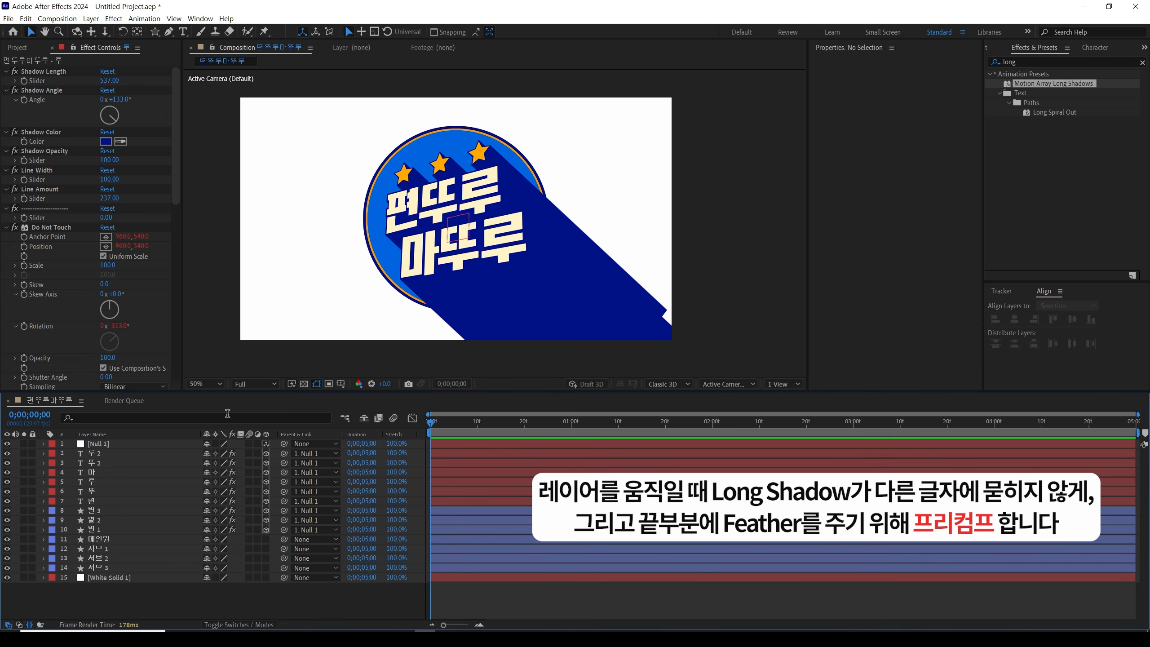
left_click(483, 187)
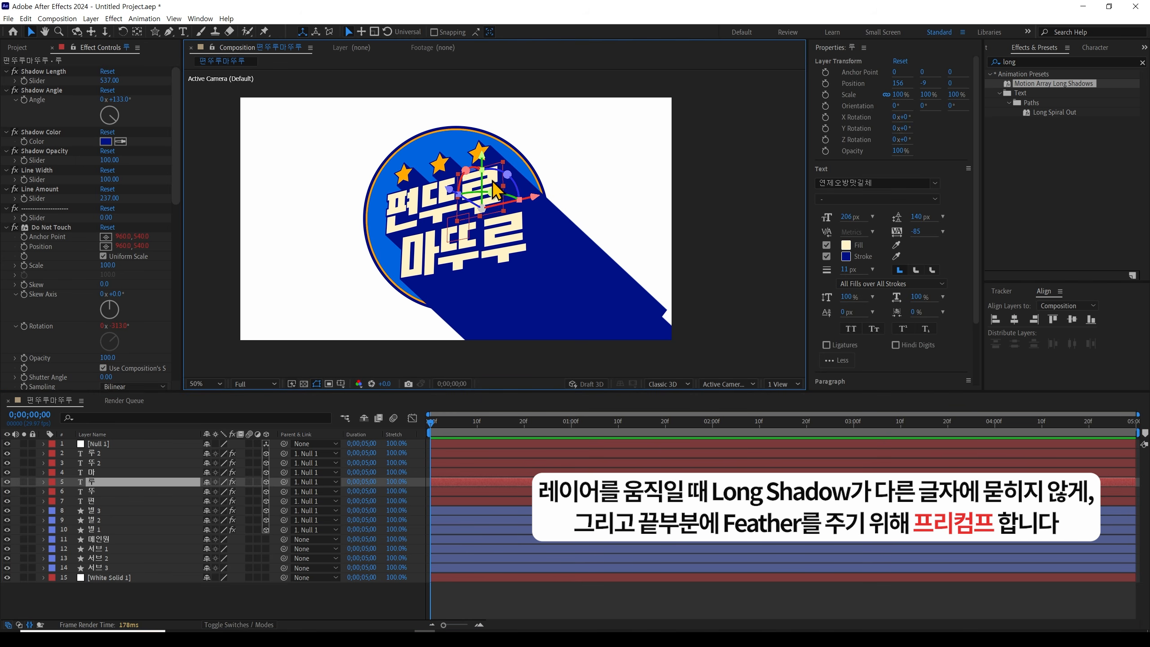
left_click_drag(483, 186, 471, 188)
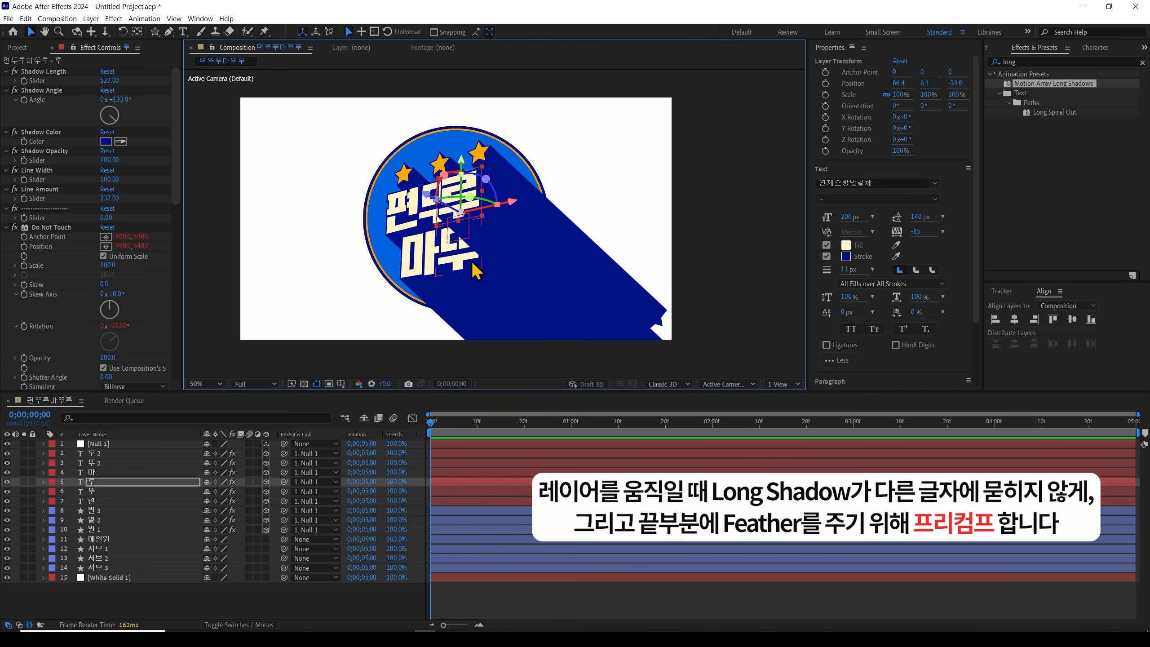
left_click(754, 216)
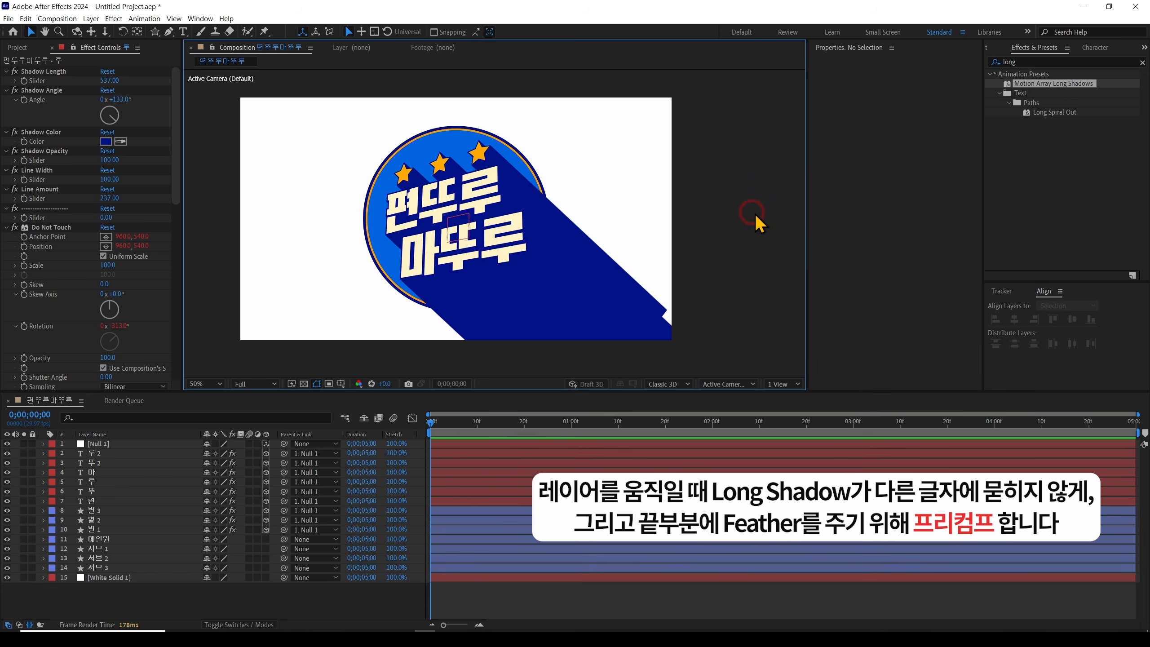
Pre-compose the star layers 별 1, 별 2 and 별 3 separately, moving all attributes into each new composition
left_click(97, 529)
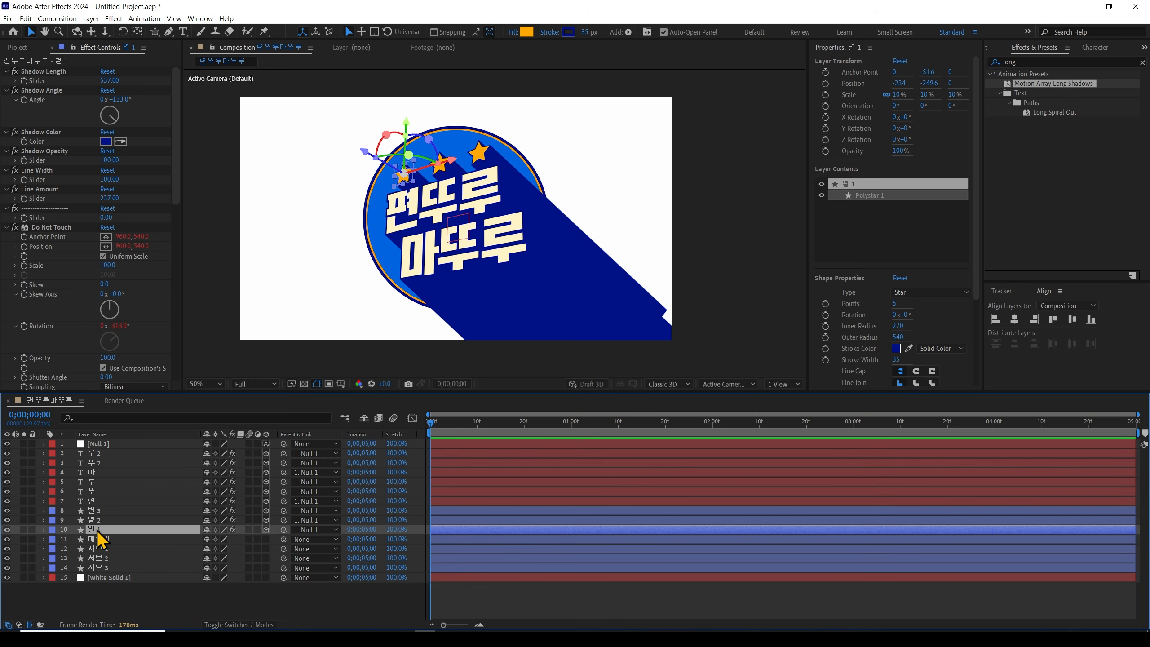
key("ctrl+shift+c")
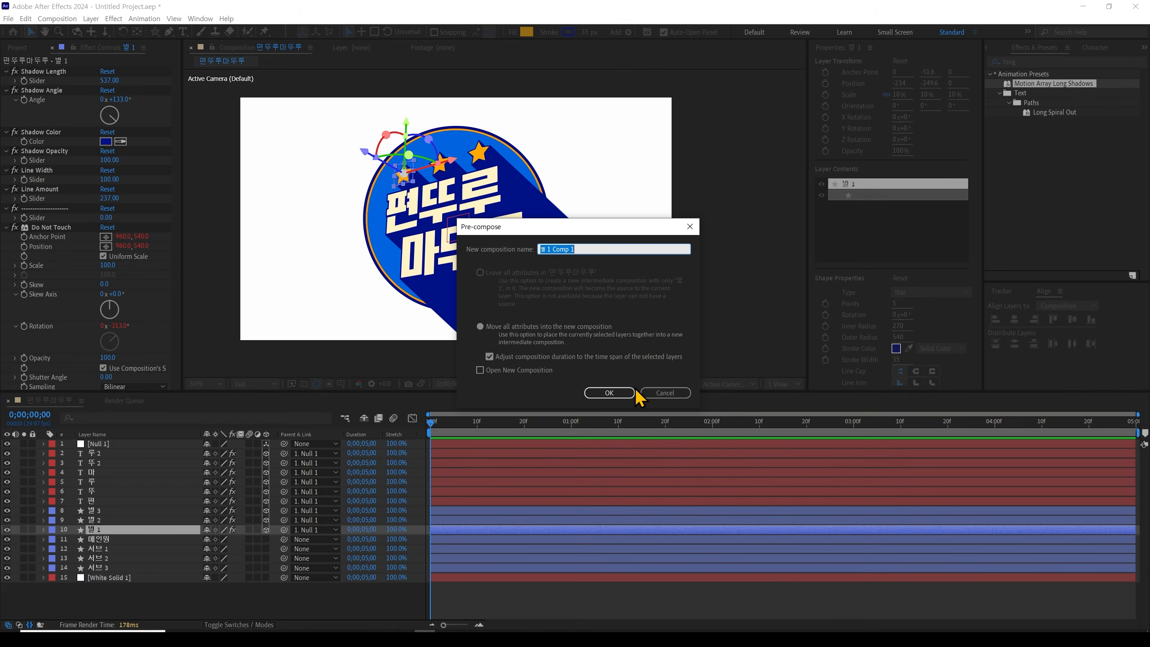
left_click(715, 442)
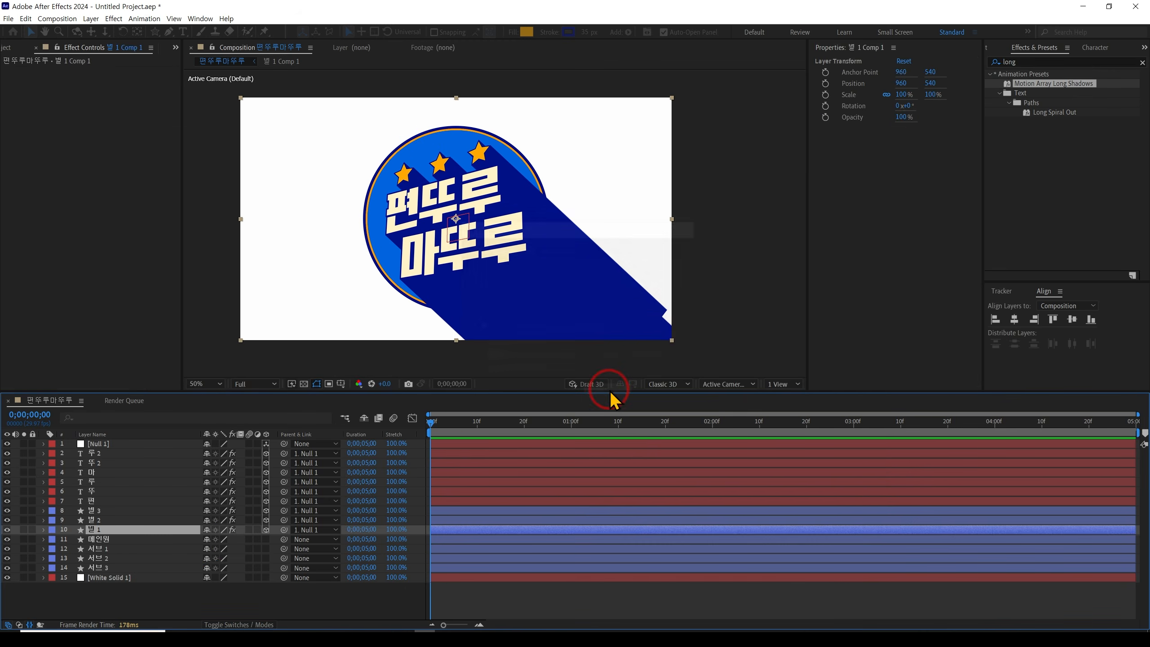
left_click(97, 520)
key("ctrl+shift+c")
key("Return")
left_click(100, 511)
key("ctrl+shift+c")
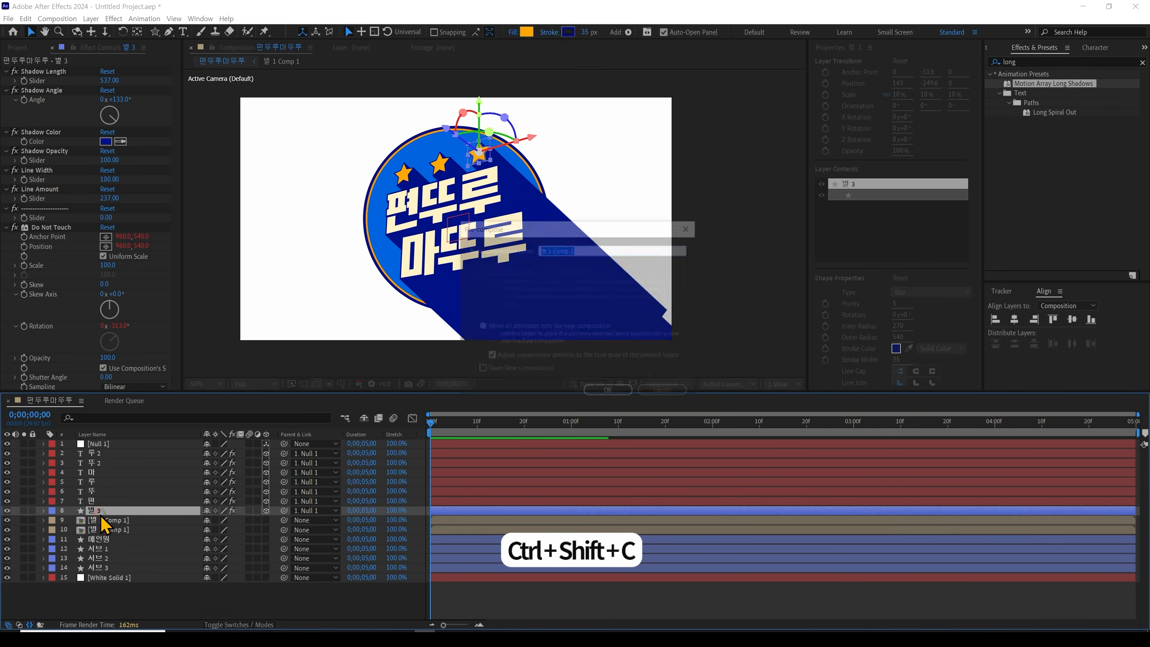
key("Return")
Pre-compose the upper-row character layers 편, 뚜 and 루, each into its own composition
left_click(97, 501)
key("ctrl+shift+c")
key("Return")
left_click(97, 491)
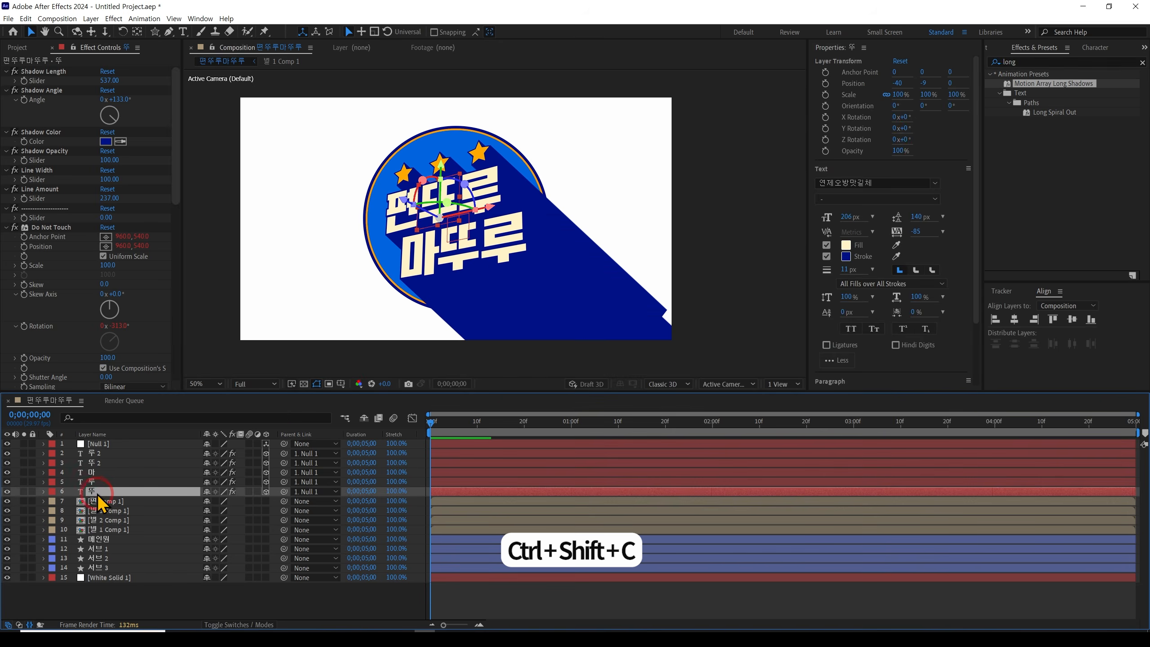
key("ctrl+shift+c")
key("Return")
left_click(98, 481)
key("ctrl+shift+c")
key("Return")
Pre-compose the lower-row character layers 마, 뚜 2 and 루 2, each into its own composition
left_click(97, 472)
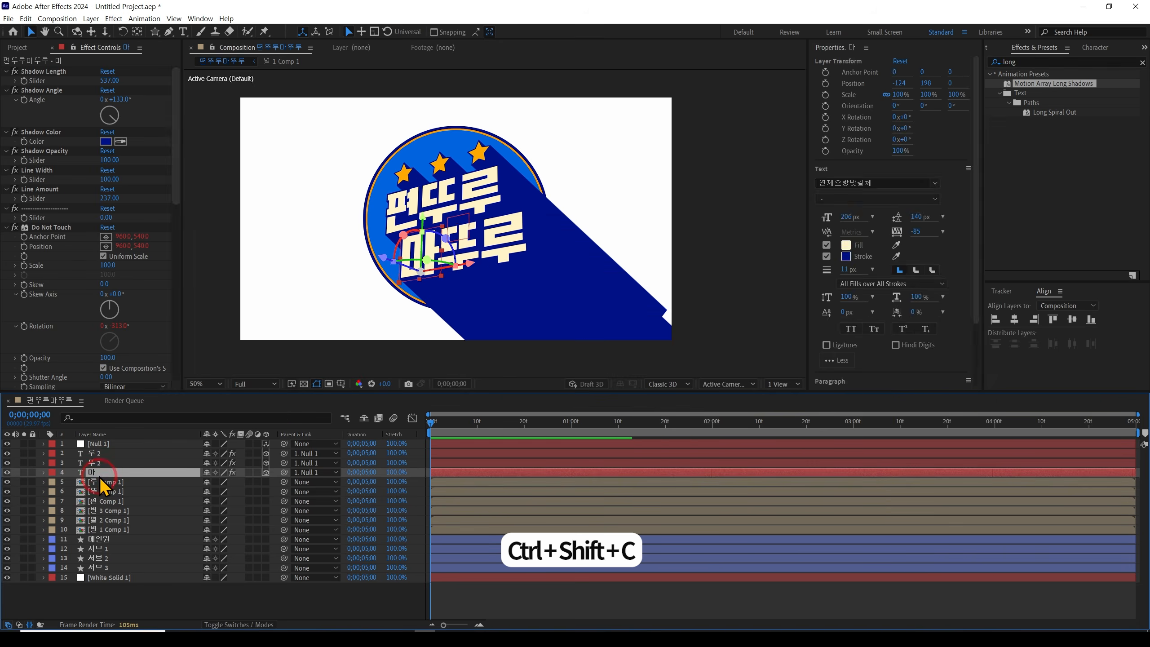
key("ctrl+shift+c")
key("Return")
left_click(97, 463)
key("ctrl+shift+c")
key("Return")
left_click(98, 453)
key("ctrl+shift+c")
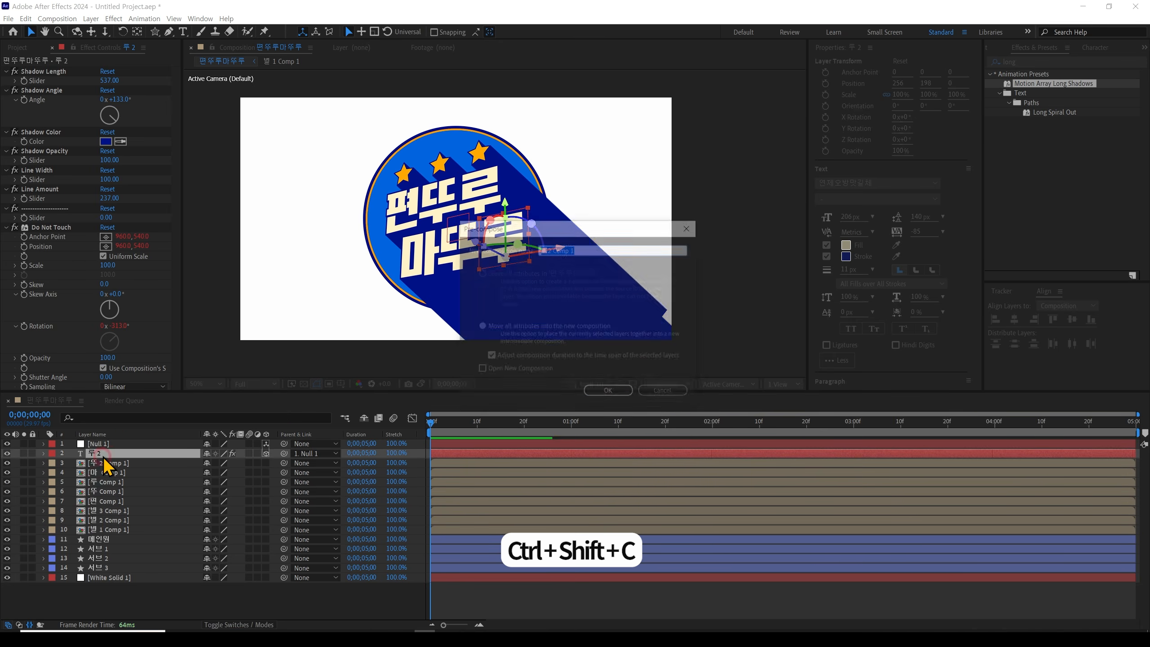
key("Return")
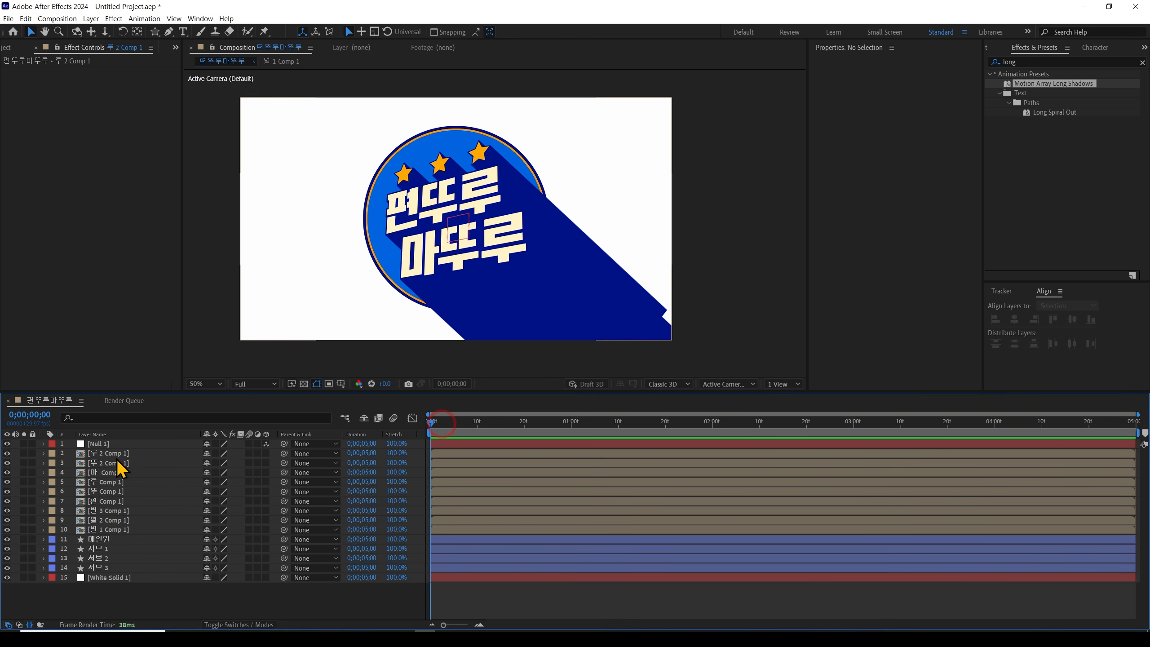
Add position keyframes to all nine star and character compositions at frames 0, 5, 10 and 15
left_click(111, 529)
left_click(122, 455, "shift")
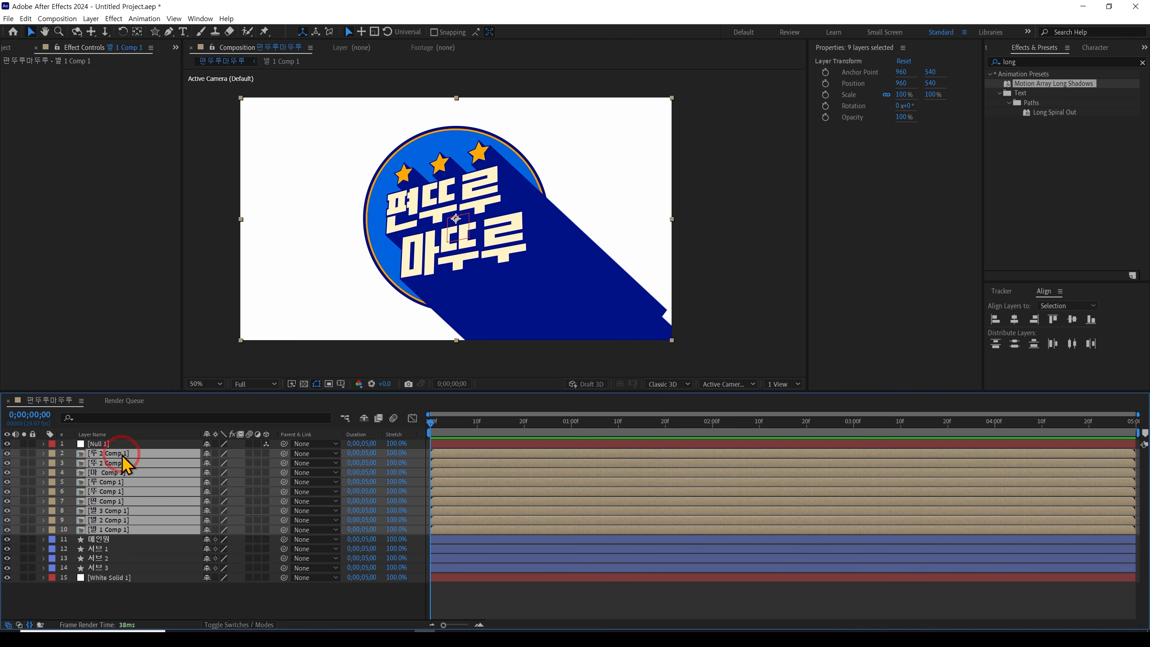
key("alt+shift+p")
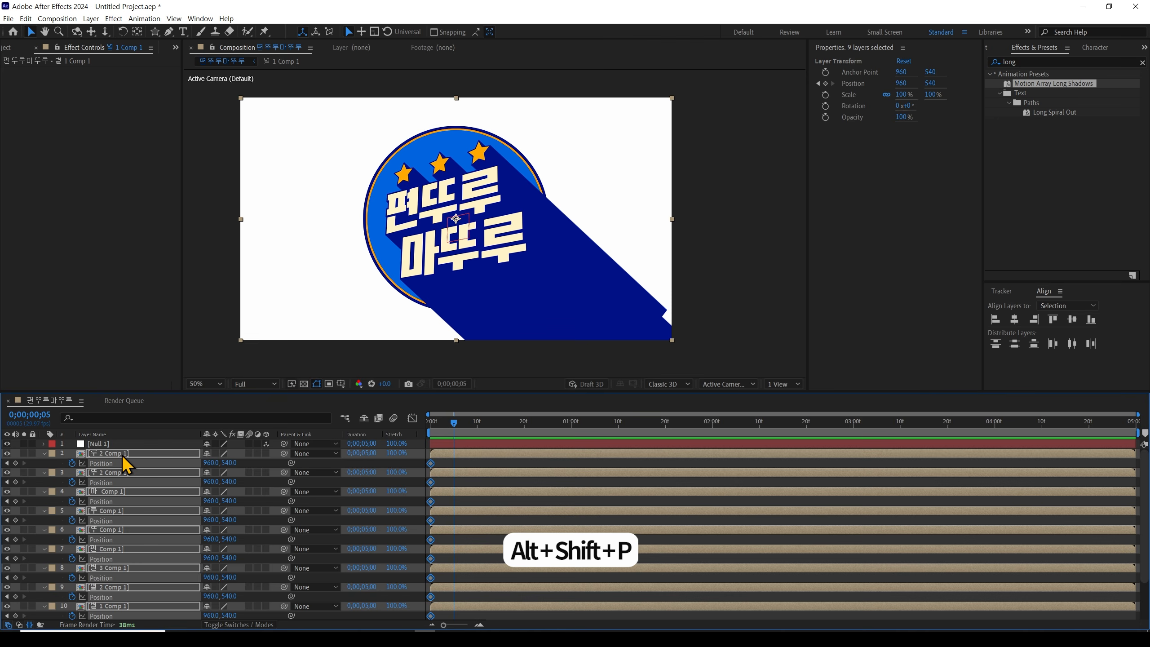
key("alt+shift+p")
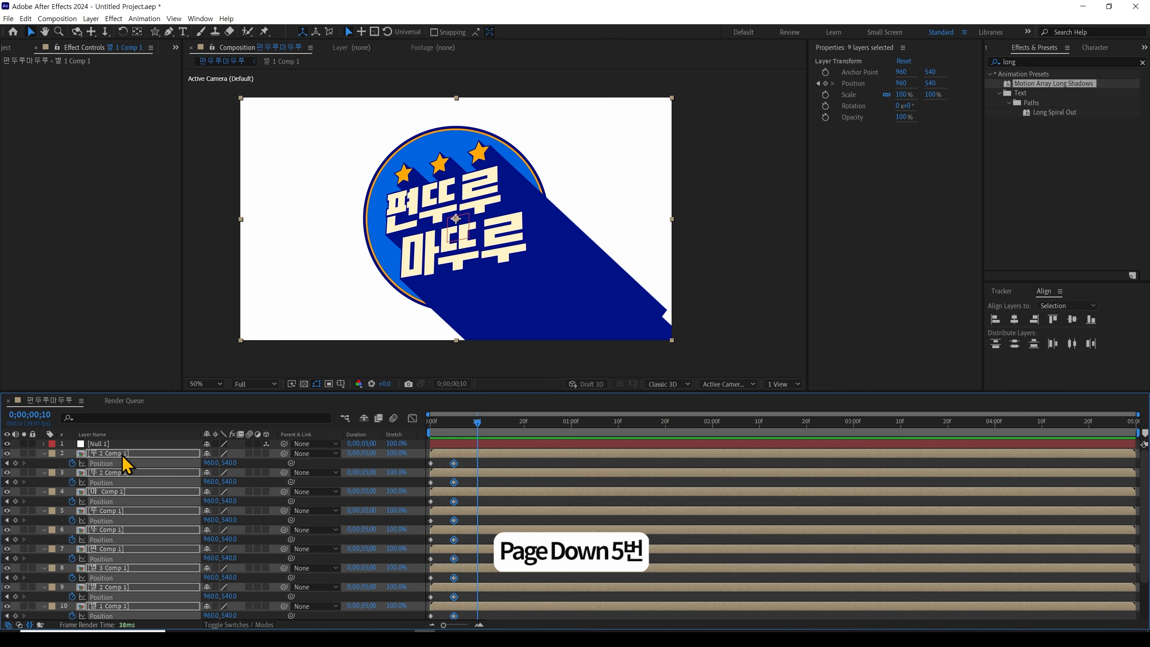
key("alt+shift+p")
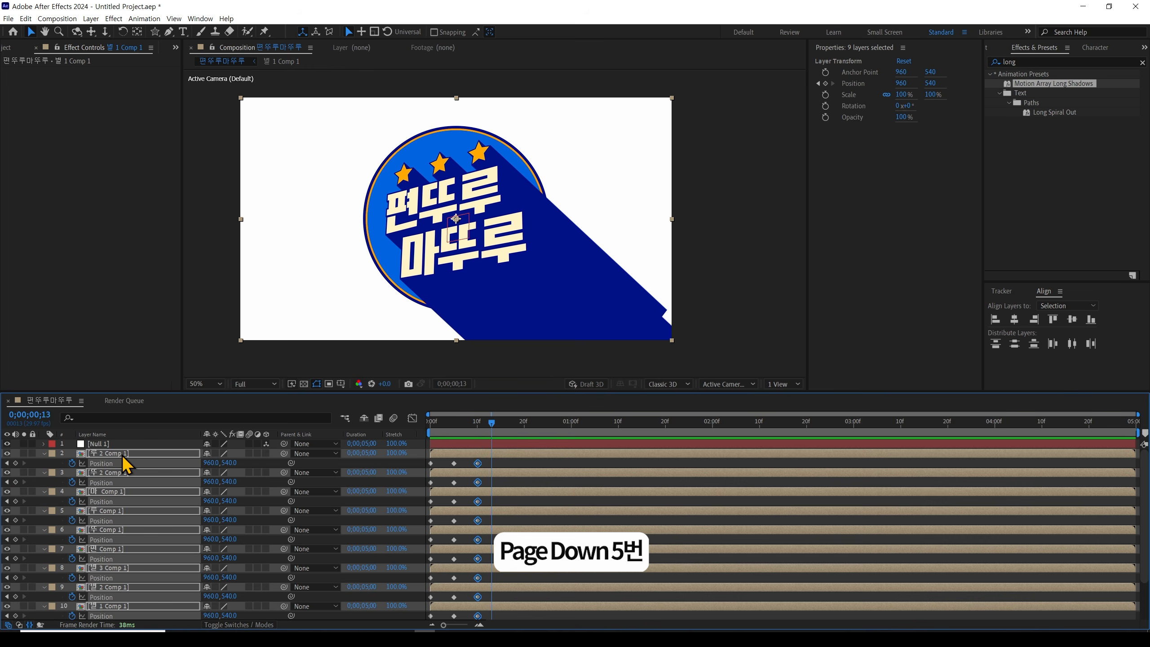
key("Page_Down")
key("Page_Down")
key("alt+shift+p")
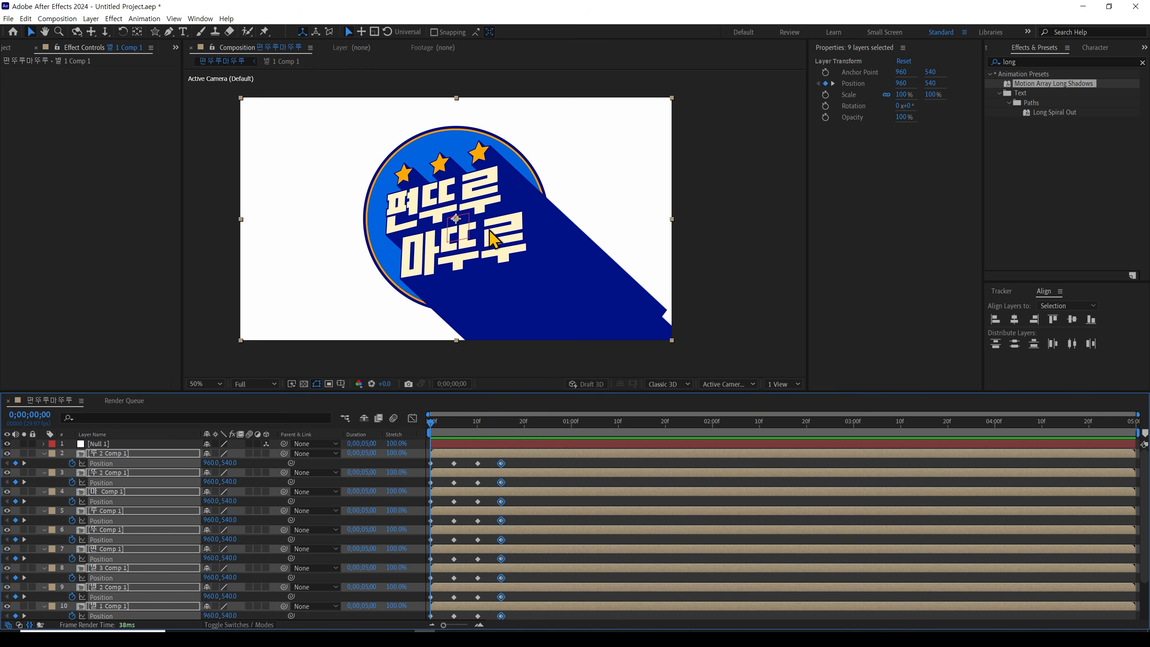
At frame 0, move the nine selected compositions diagonally down-right to about X 1428, Y 984
left_click_drag(494, 239, 593, 330)
mouse_move(502, 254)
left_mouse_down()
mouse_move(479, 313)
mouse_move(499, 321)
left_mouse_up()
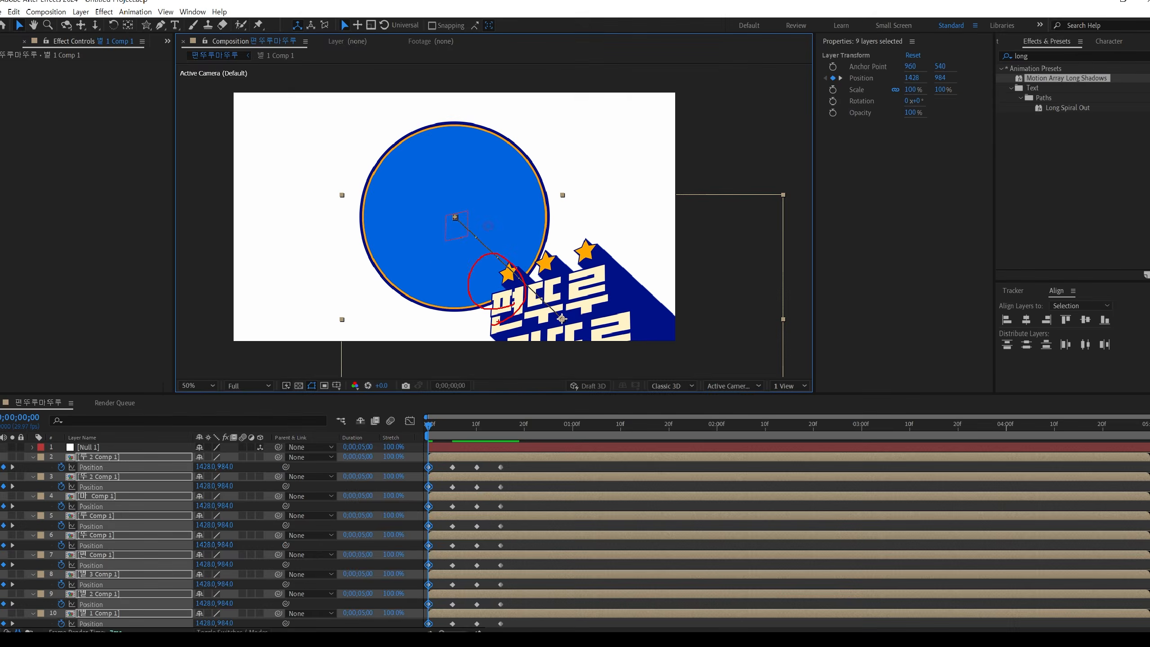
At frame 5, move the nine selected compositions diagonally up-left to about X 893, Y 488 so they overshoot the centre
left_click_drag(438, 426, 454, 426)
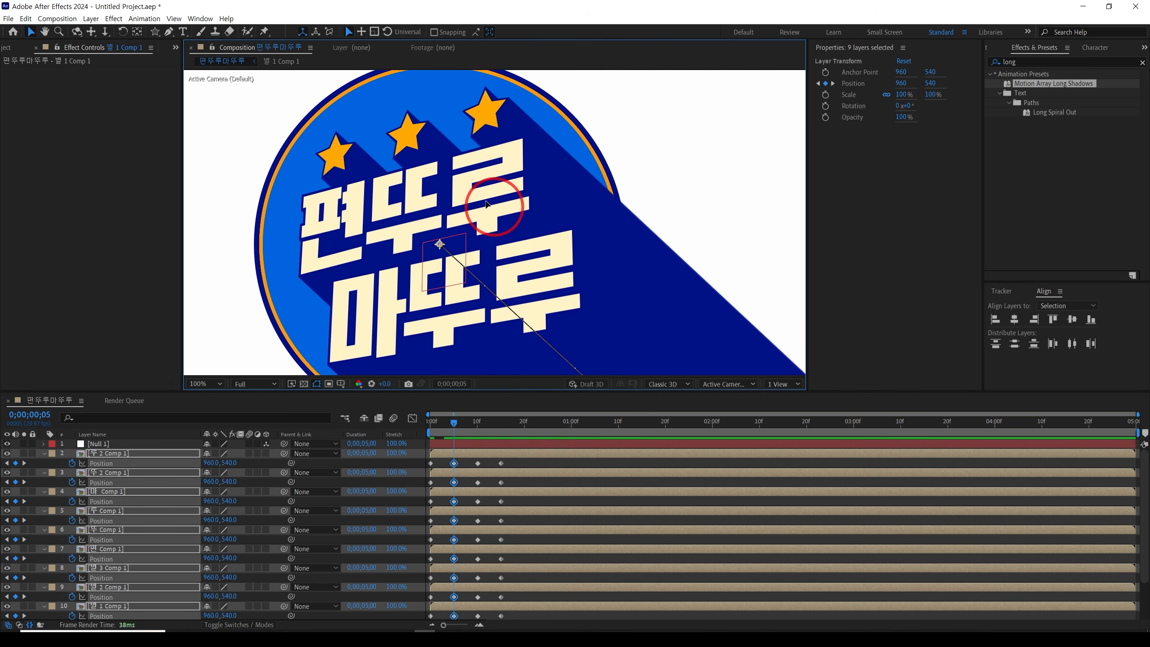
left_click_drag(473, 194, 464, 186)
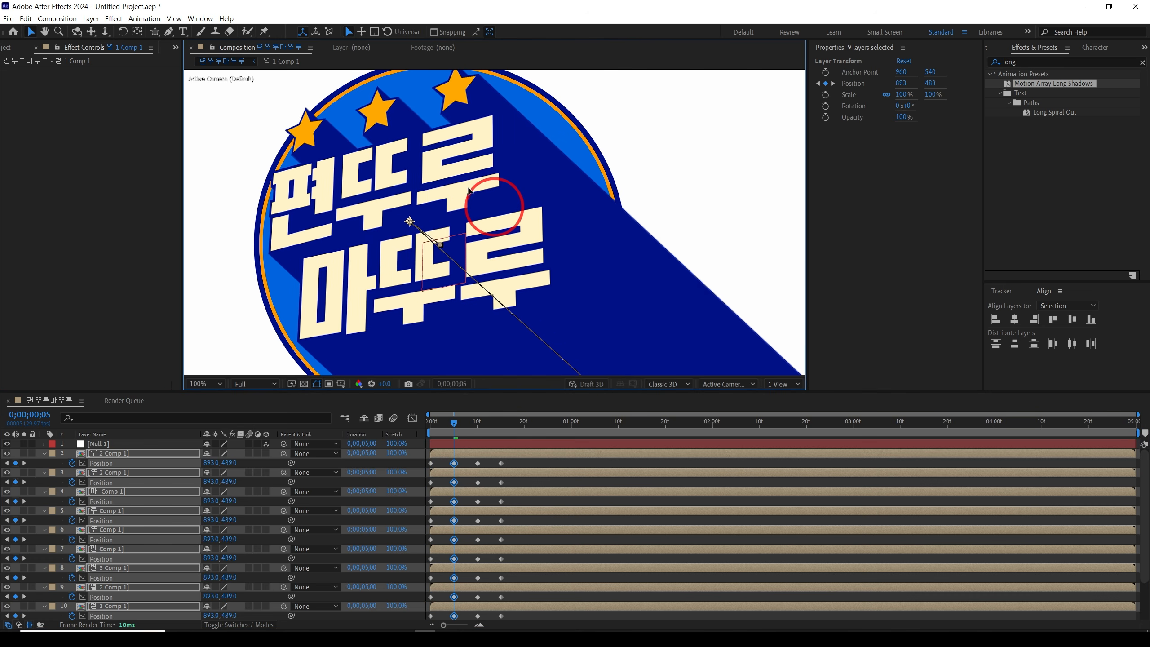
At frame 10, move the nine selected compositions slightly down-right to about X 994, Y 572
left_click_drag(454, 421, 475, 422)
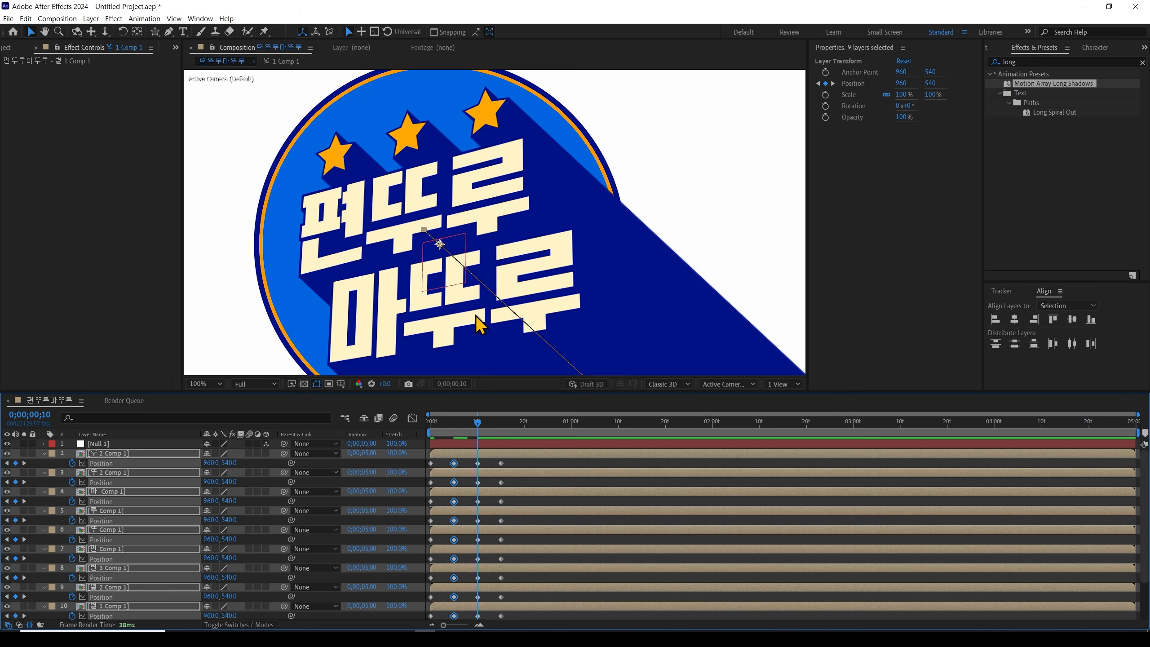
left_click_drag(522, 17, 550, 37)
left_click_drag(519, 276, 520, 280)
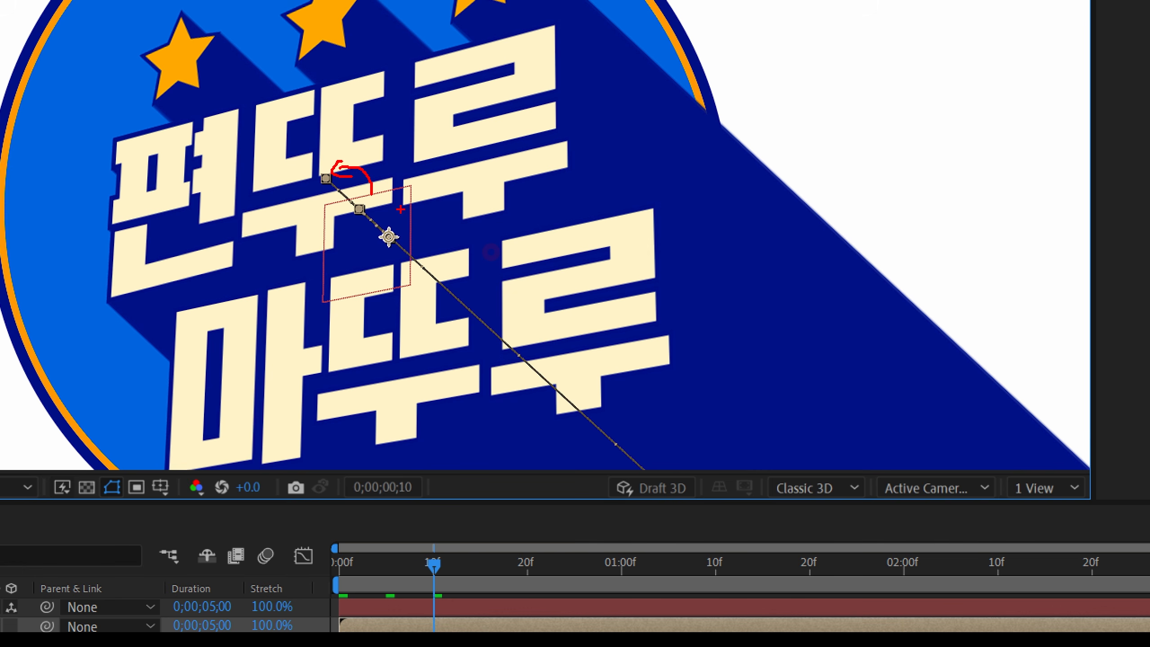
Keep the centred position at frame 15 and apply Easy Ease to all position keyframes of the nine compositions
left_click_drag(434, 564, 485, 567)
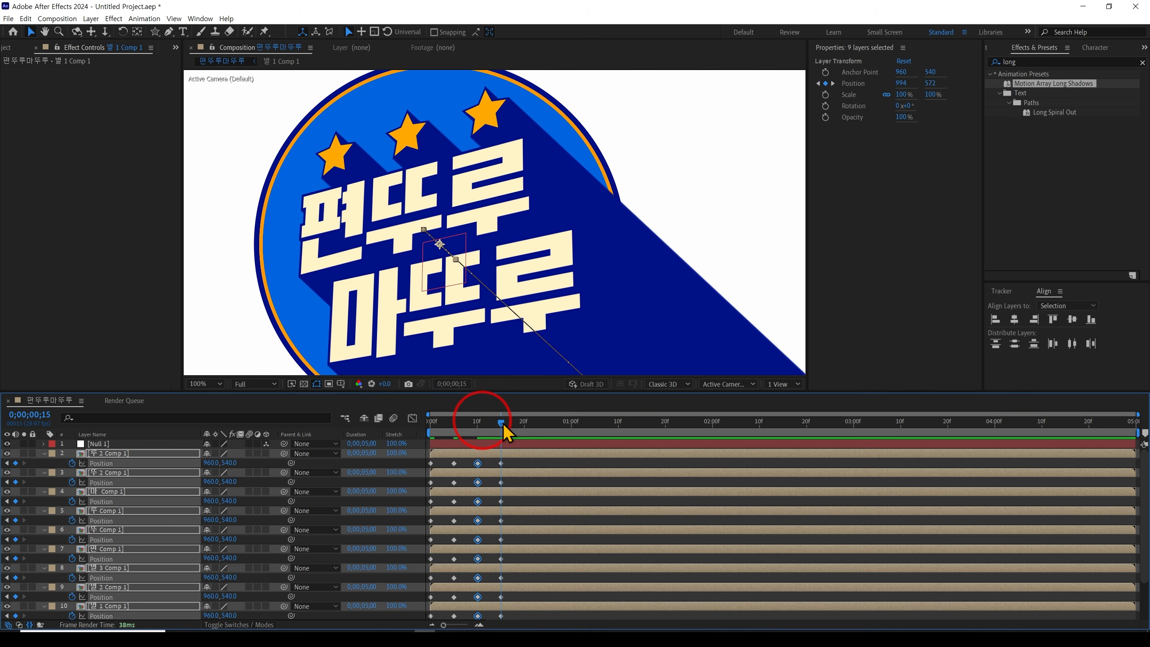
scroll(555, 257, "down", 2)
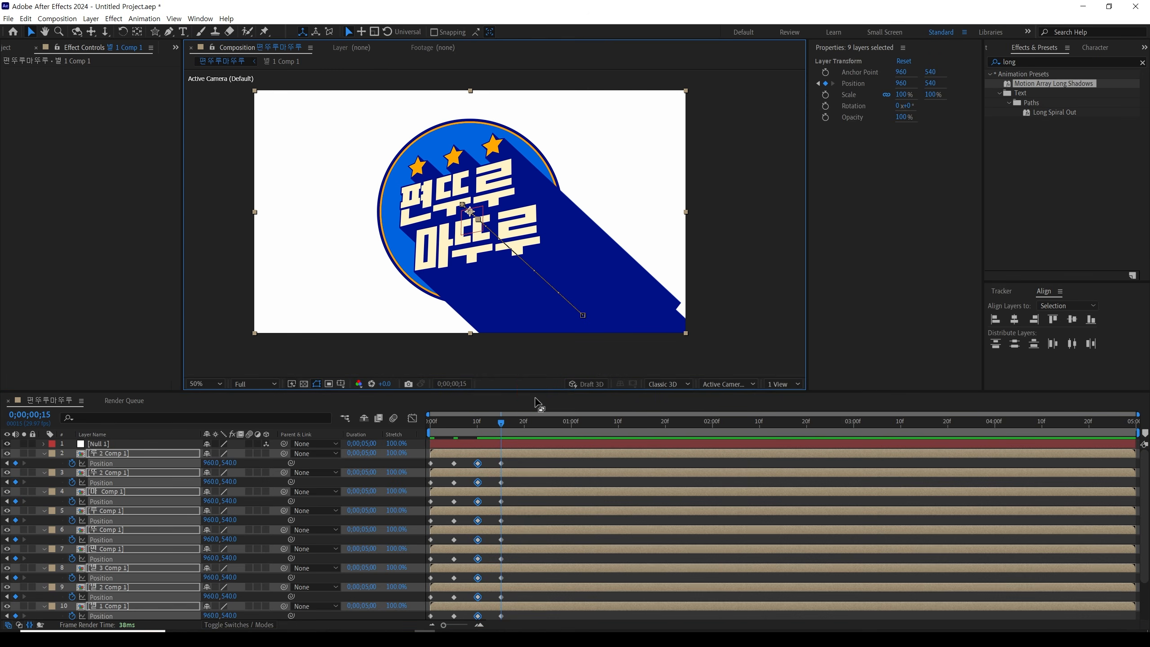
left_click_drag(534, 388, 534, 314)
left_click_drag(521, 387, 435, 549)
key("F9")
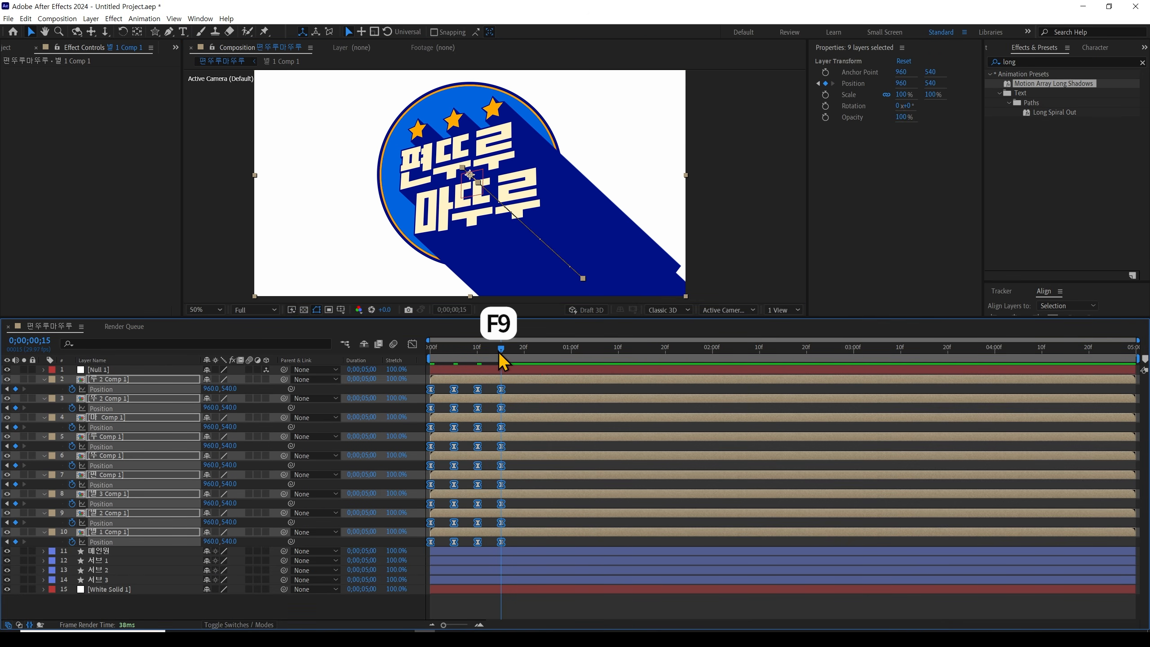
Fit the composition in the viewer and play back the eased slide-in several times from frame 0
left_click_drag(501, 349, 430, 349)
left_click(207, 309)
left_click(218, 327)
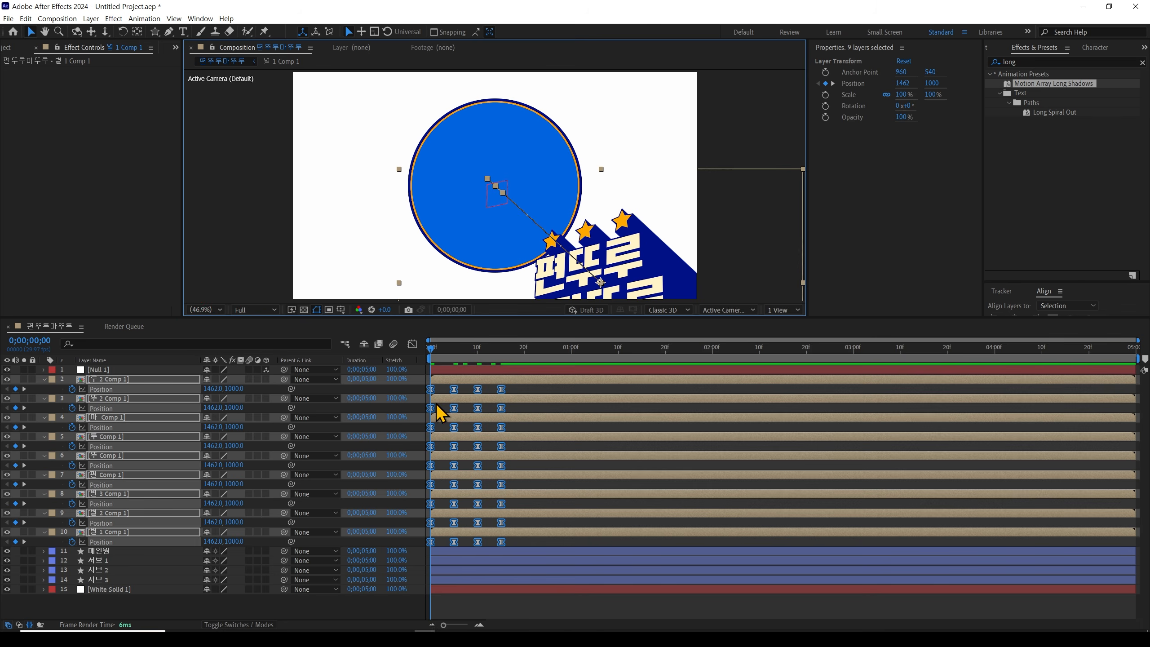
key("space")
left_click(523, 346)
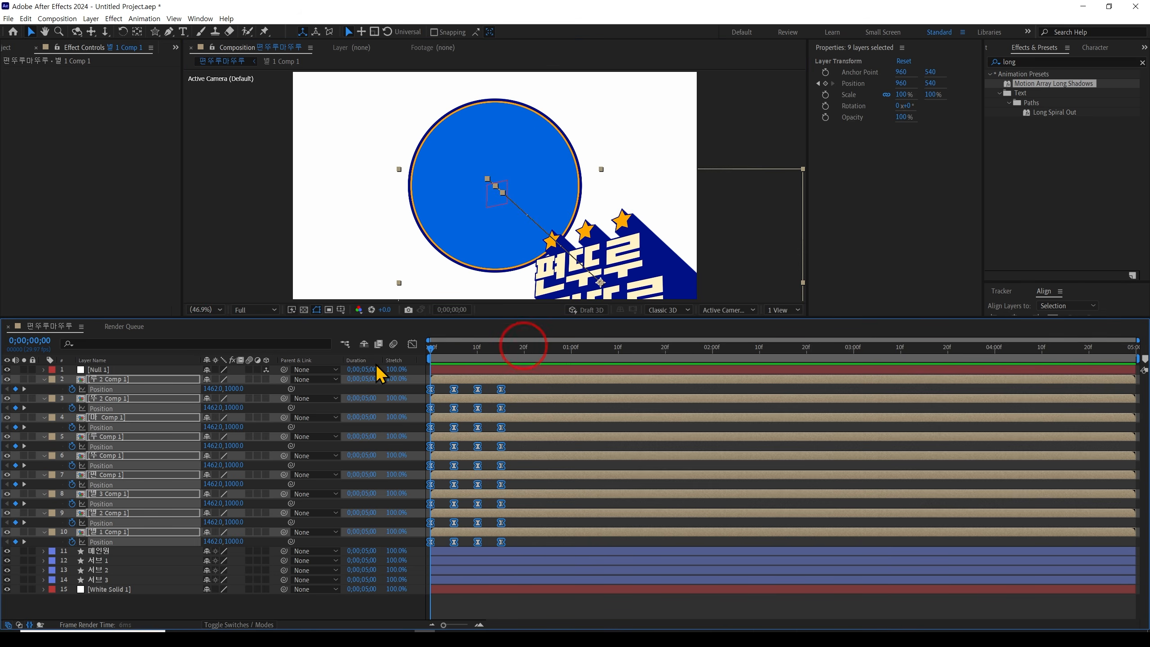
key("space")
key("space")
key("space")
key("space")
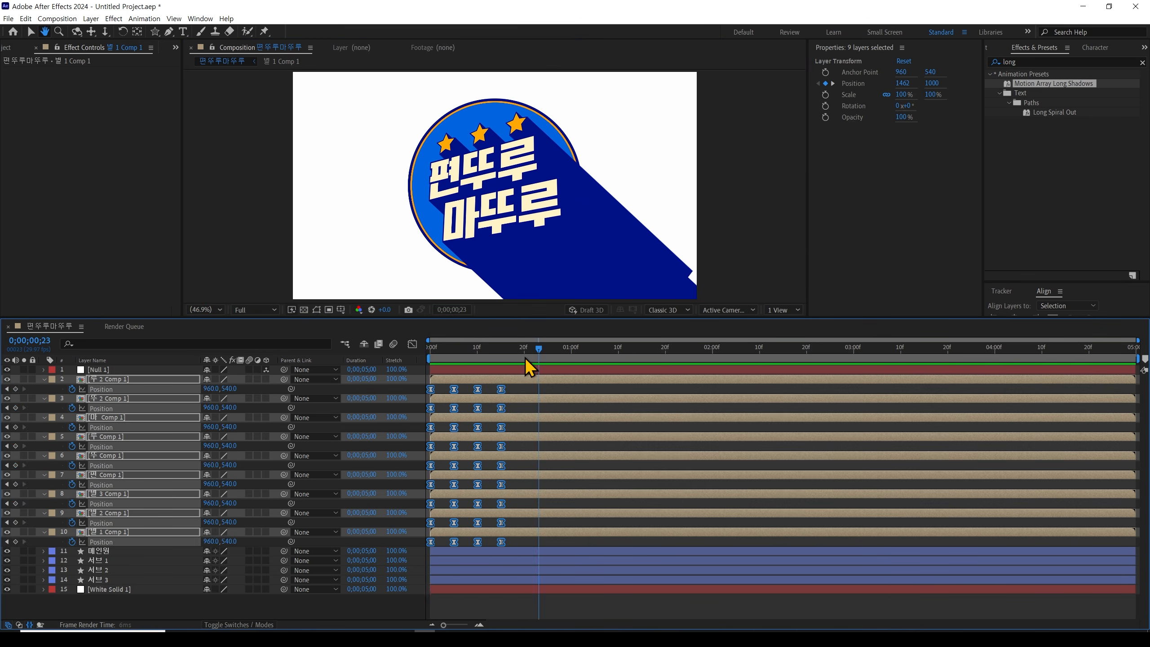
left_click_drag(525, 357, 434, 357)
key("space")
left_click_drag(513, 348, 388, 357)
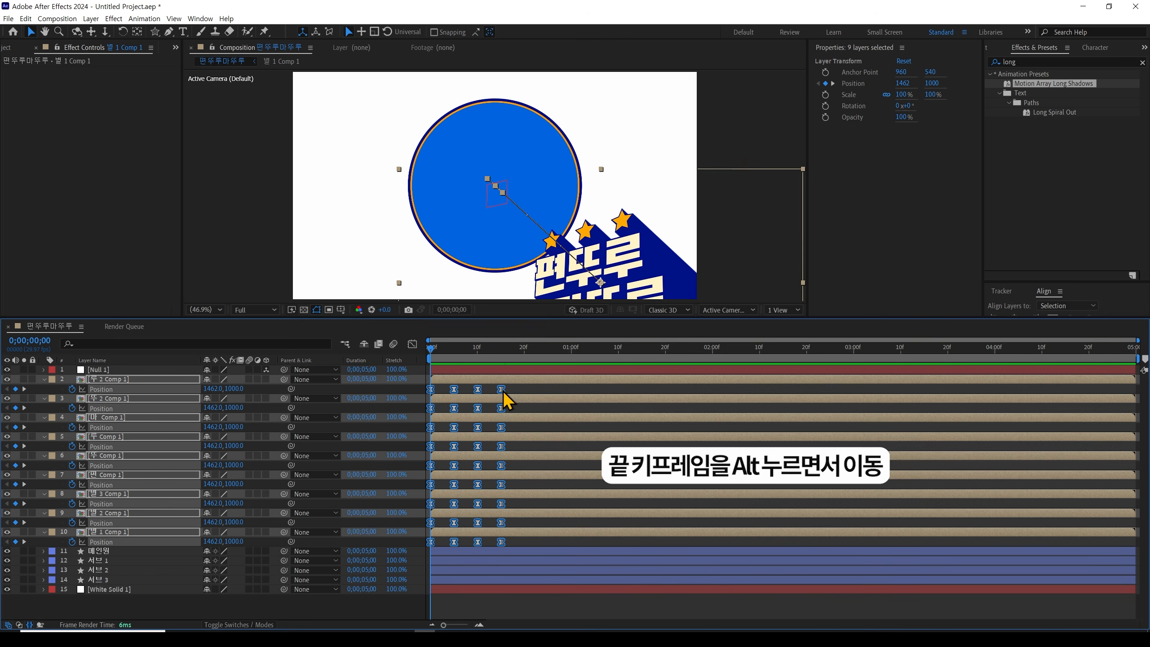
Stretch the spacing of all position keyframes proportionally so the last ones fall at about frame 16, and preview the slide-in
mouse_move(502, 389)
left_mouse_down()
mouse_move(530, 390)
mouse_move(506, 395)
left_mouse_up()
key("space")
key("space")
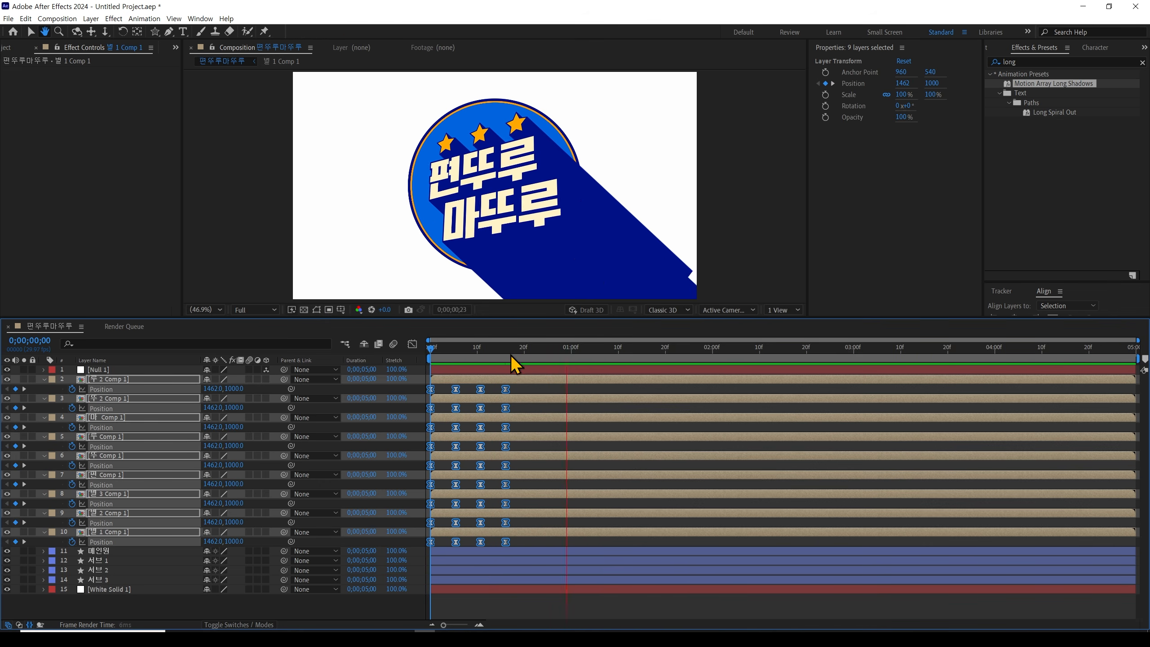
left_click_drag(512, 351, 405, 354)
key("space")
mouse_move(522, 352)
left_mouse_down()
mouse_move(398, 367)
mouse_move(510, 354)
left_mouse_up()
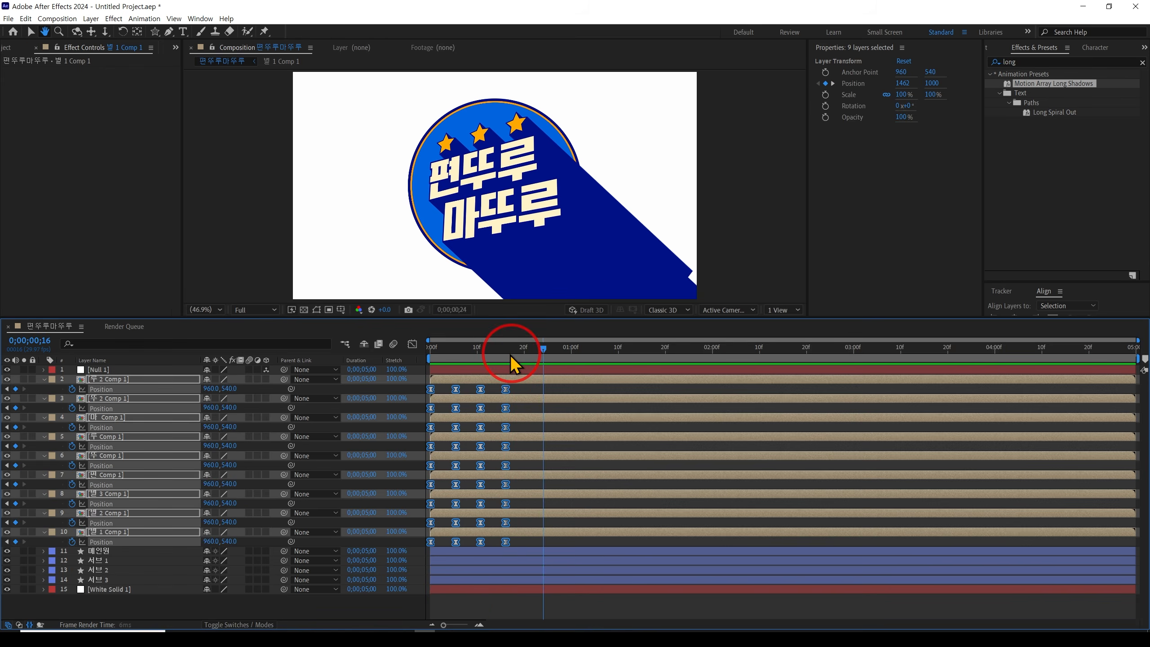
key("space")
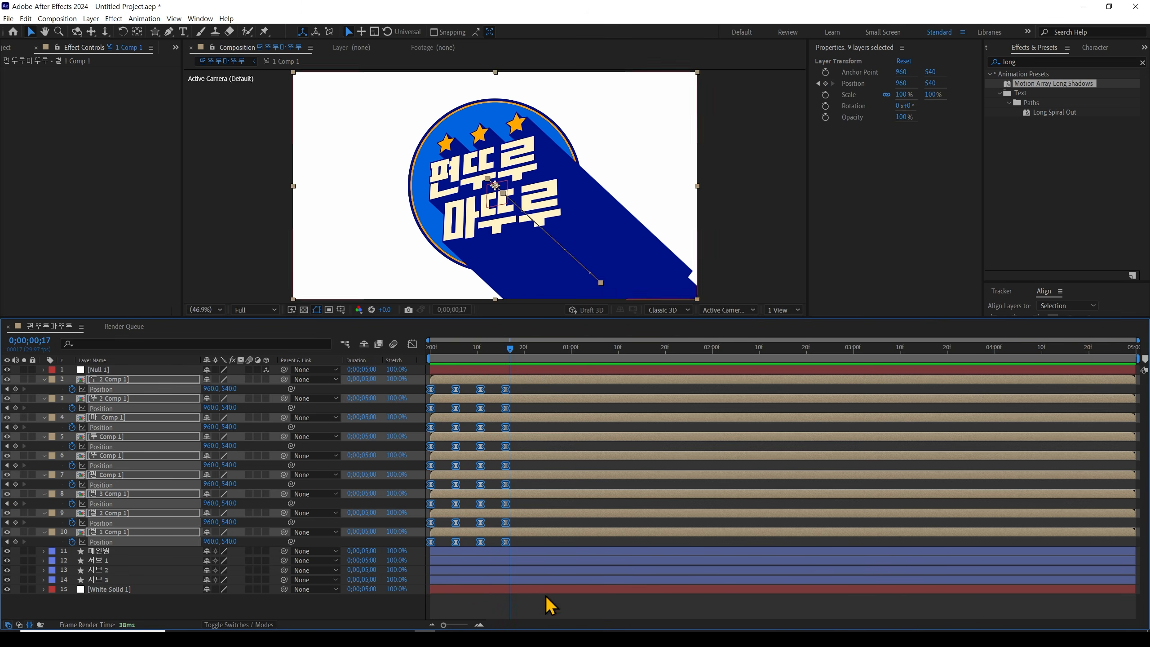
Stagger the star and character layers in time, starting the upper row at about frame 2 and the lower row at about frame 15
left_click(547, 608)
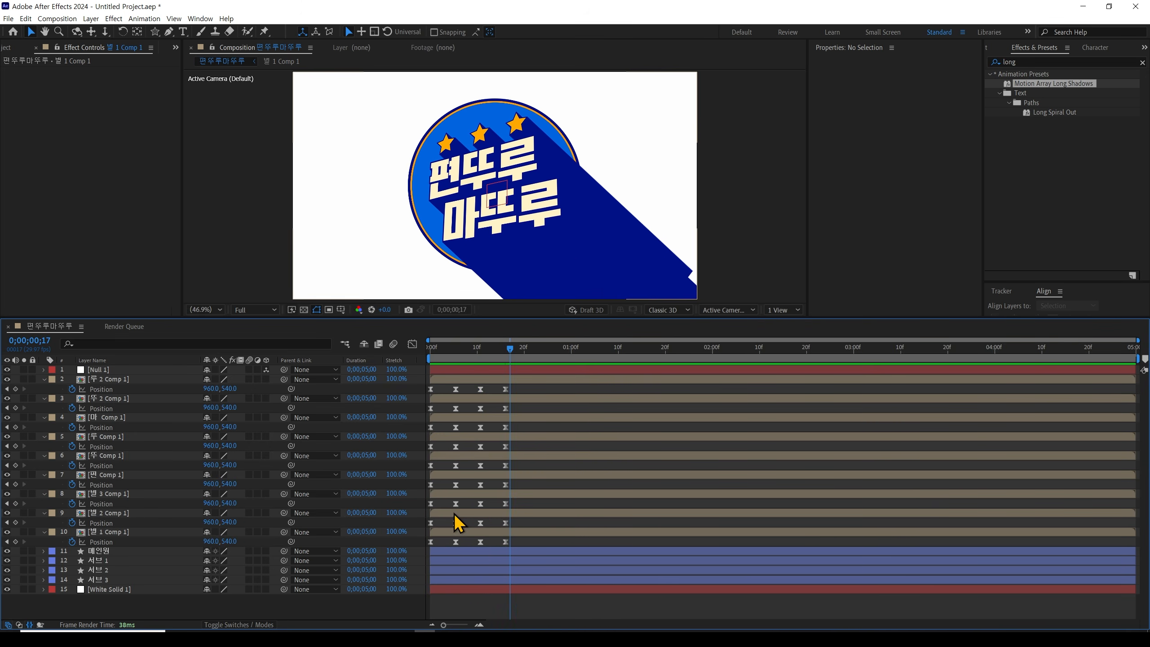
left_click_drag(455, 514, 554, 419)
left_click_drag(488, 398, 603, 390)
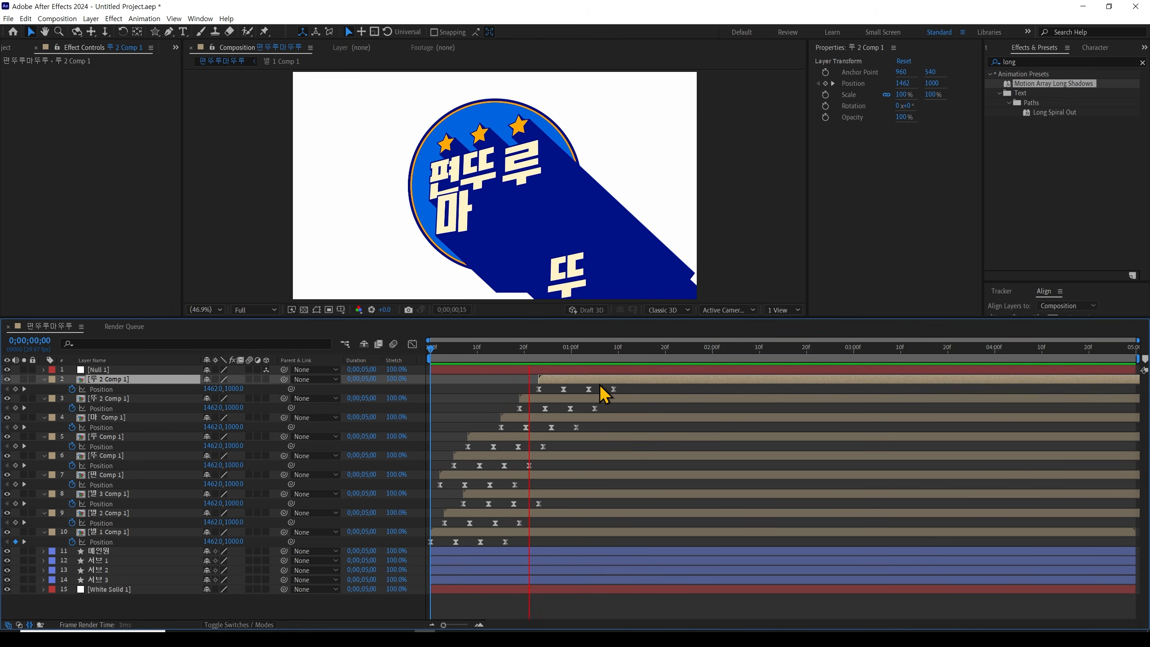
Delay the three lower-row compositions 마, 뚜 2 and 루 2 together by about 3 frames and preview the staggered entrance
left_click(538, 419, "shift")
left_click_drag(539, 419, 553, 419)
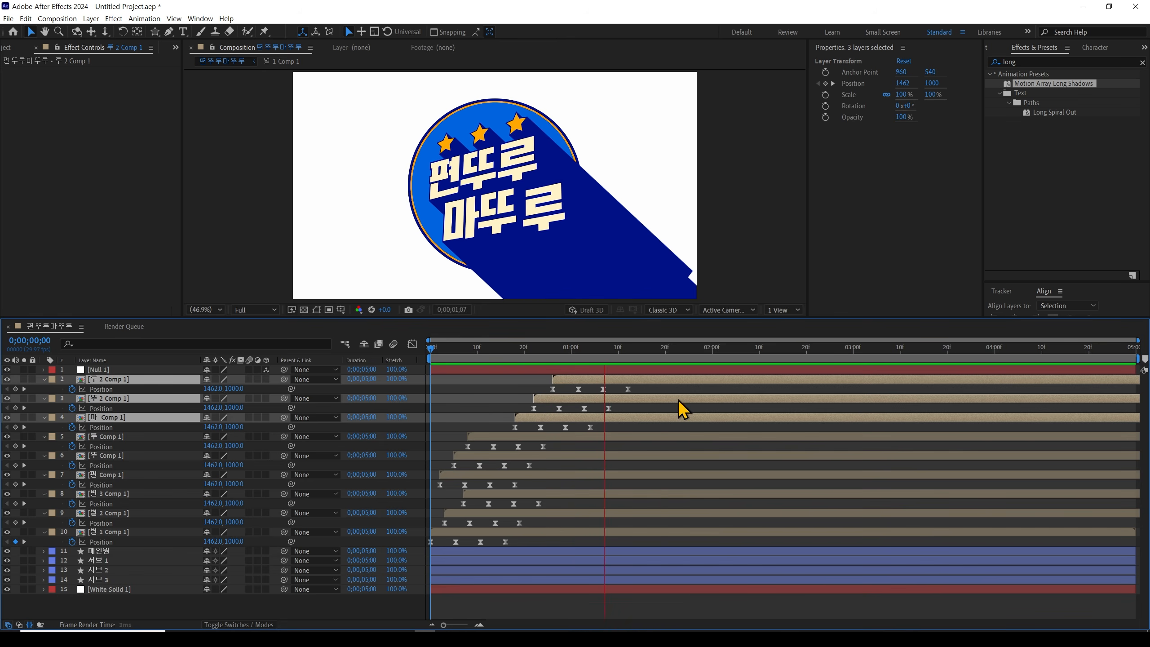
left_click(613, 353)
key("space")
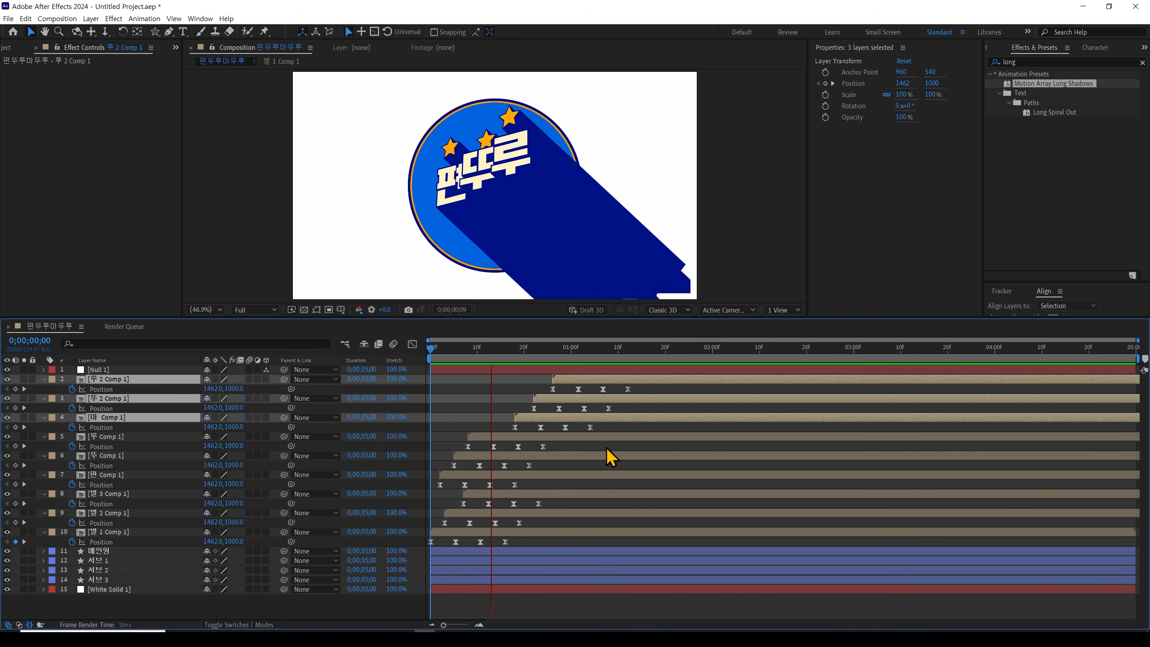
left_click(632, 351)
left_click(488, 356)
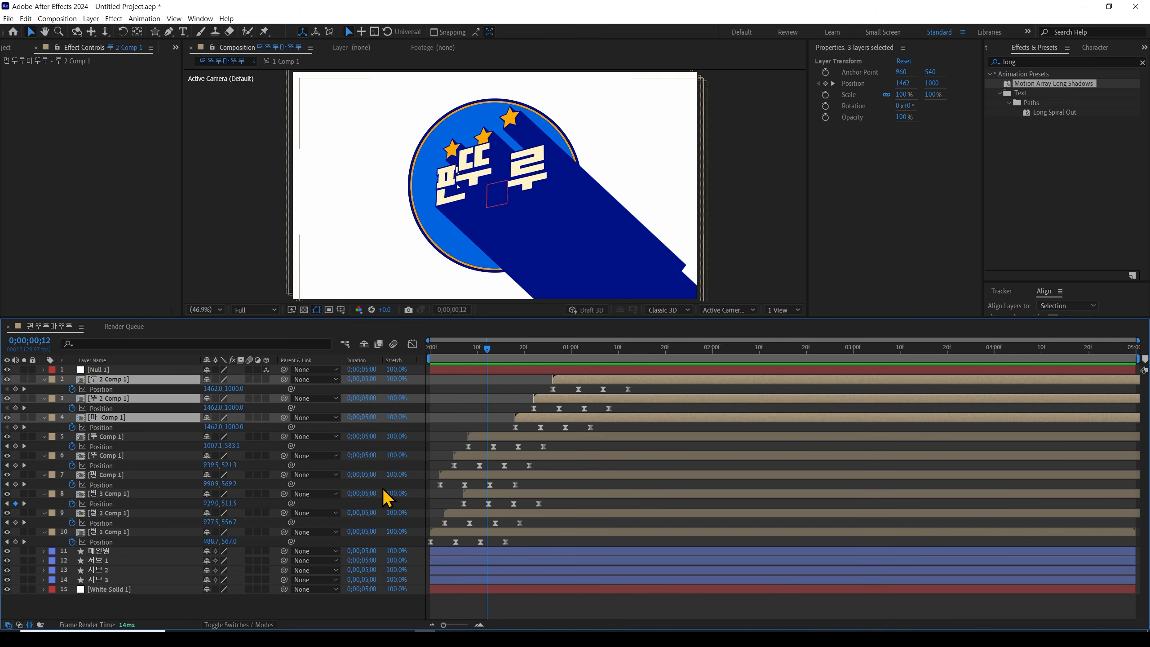
At frame 10, draw a large elliptical mask on 편 Comp 1 around the character and the near part of its shadow
left_click_drag(444, 348, 476, 349)
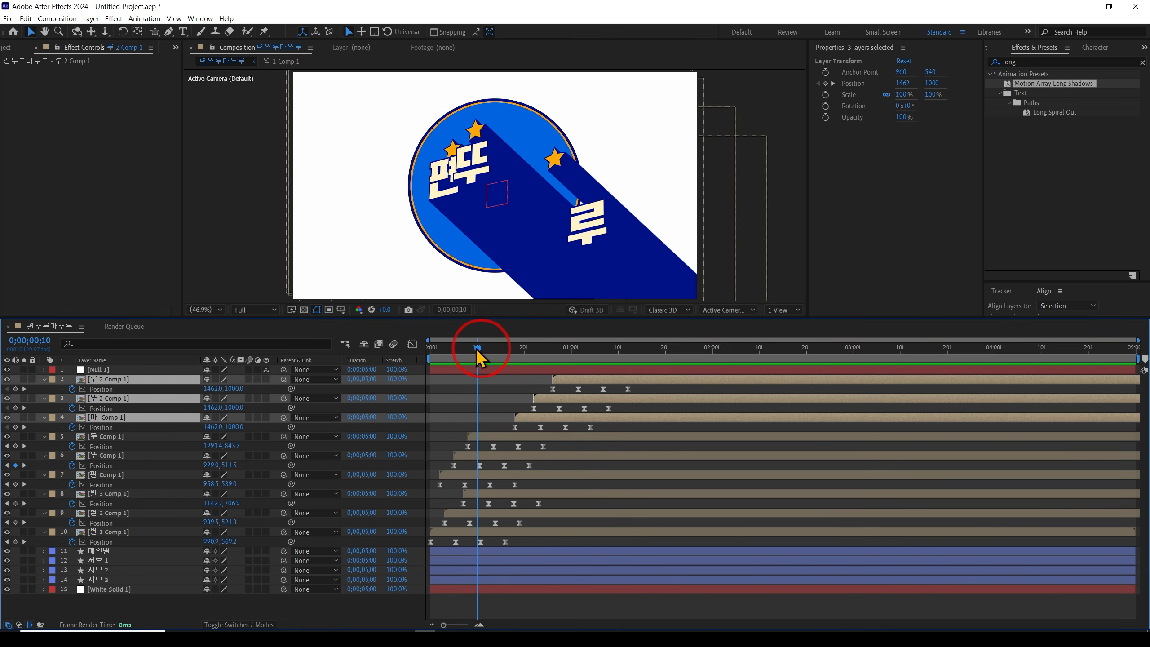
left_click(473, 475)
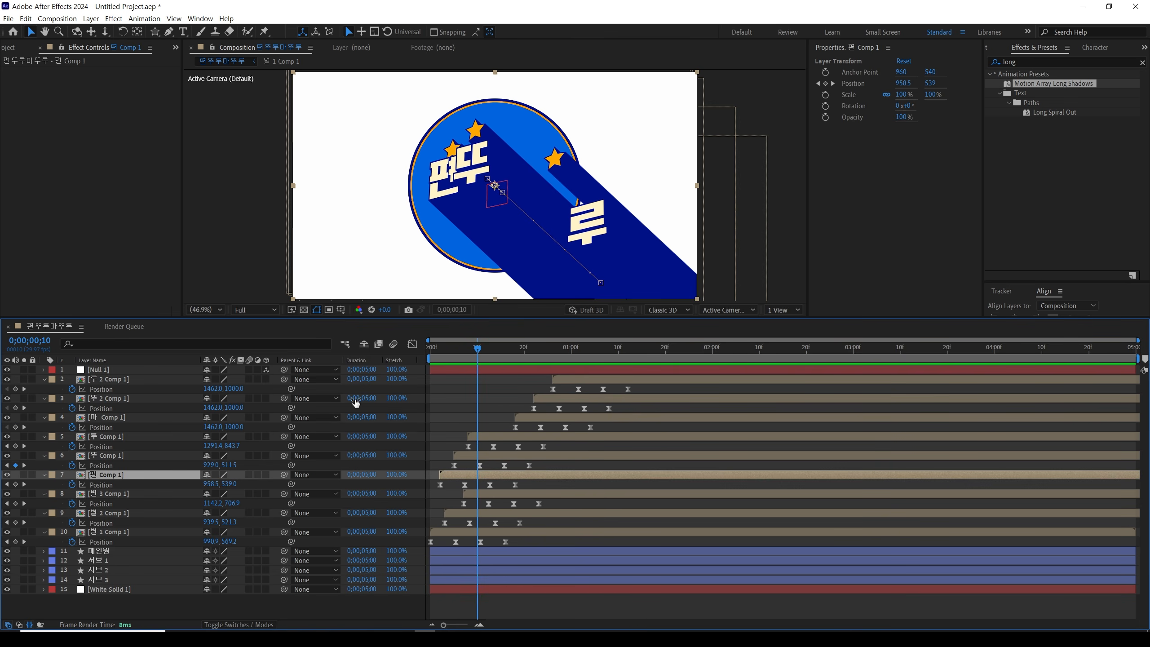
left_click(155, 32)
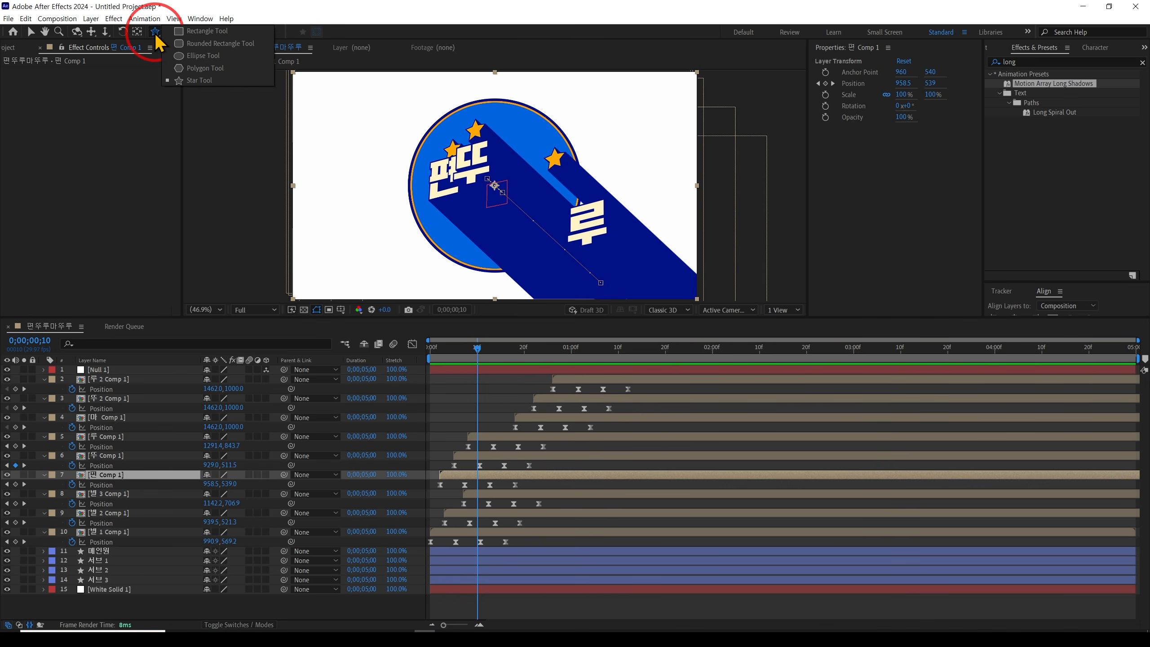
left_click(197, 56)
left_click_drag(317, 82, 545, 271)
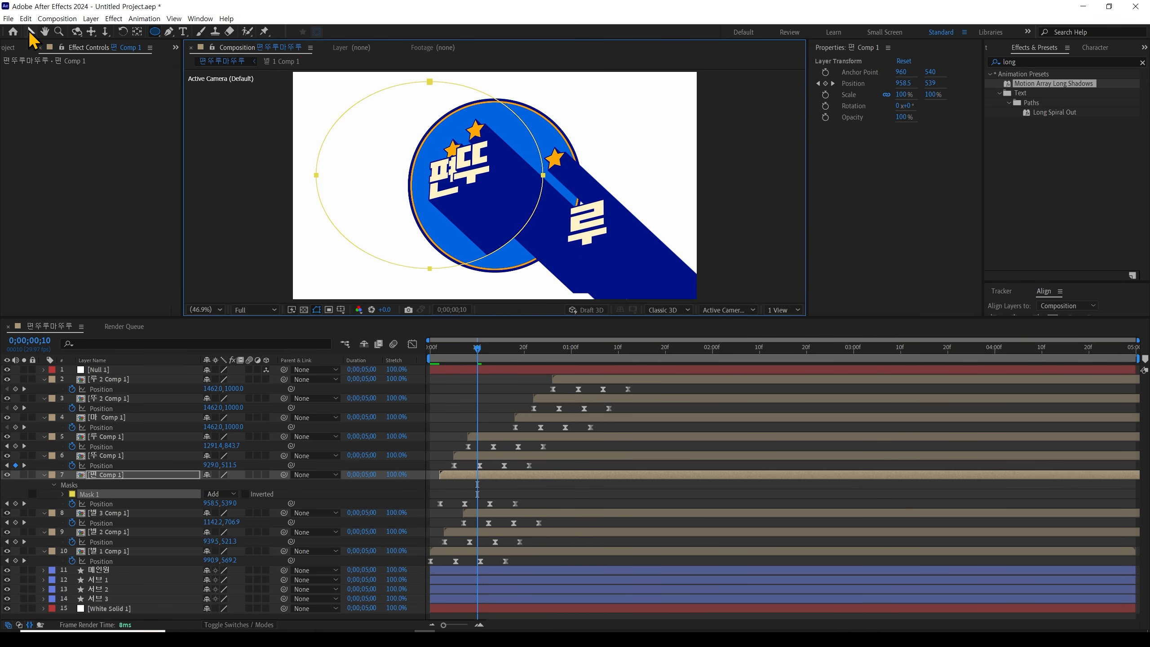
left_click(31, 32)
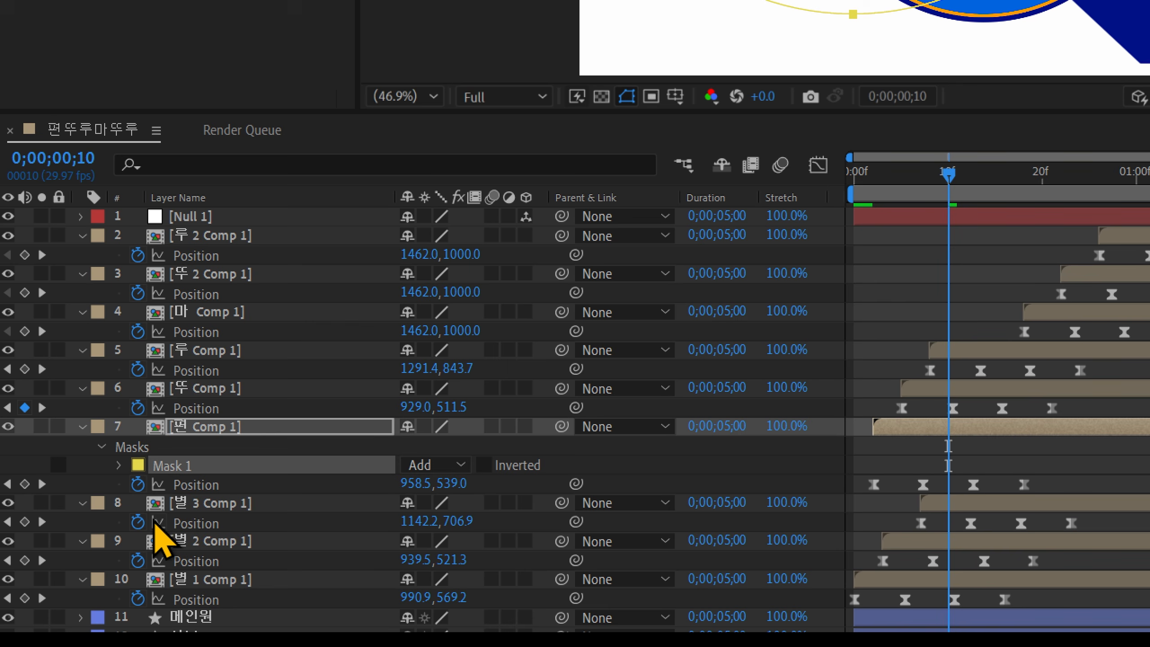
Set the Mask Feather of Mask 1 on 편 Comp 1 to 143 pixels
left_click(125, 465)
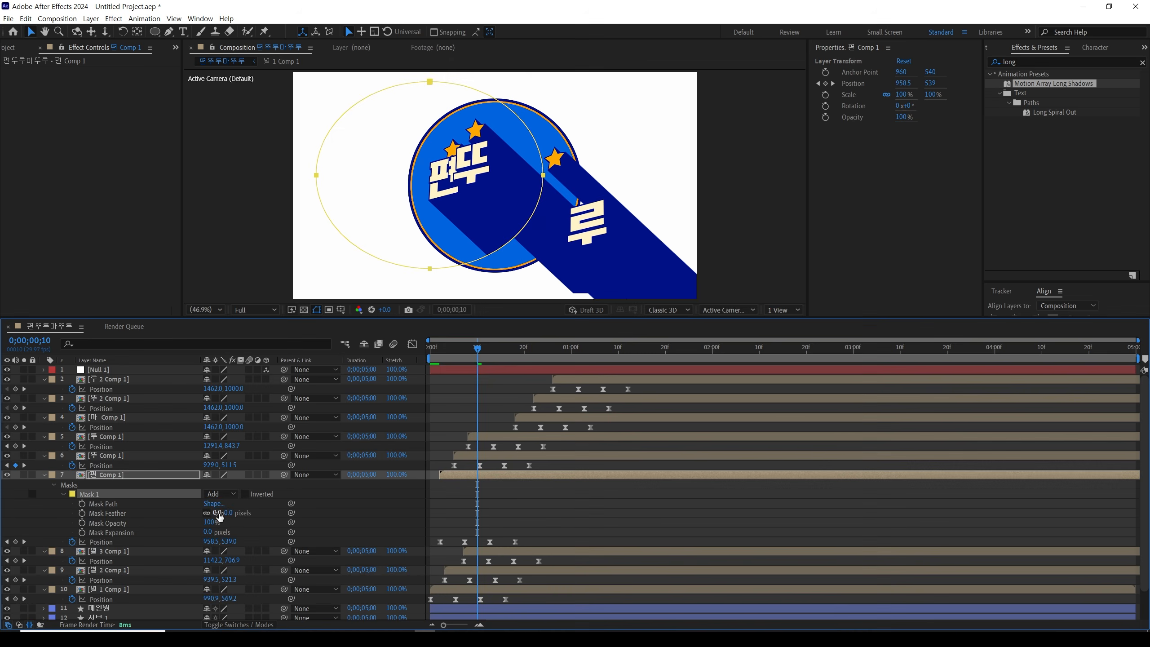
left_click_drag(219, 515, 218, 512)
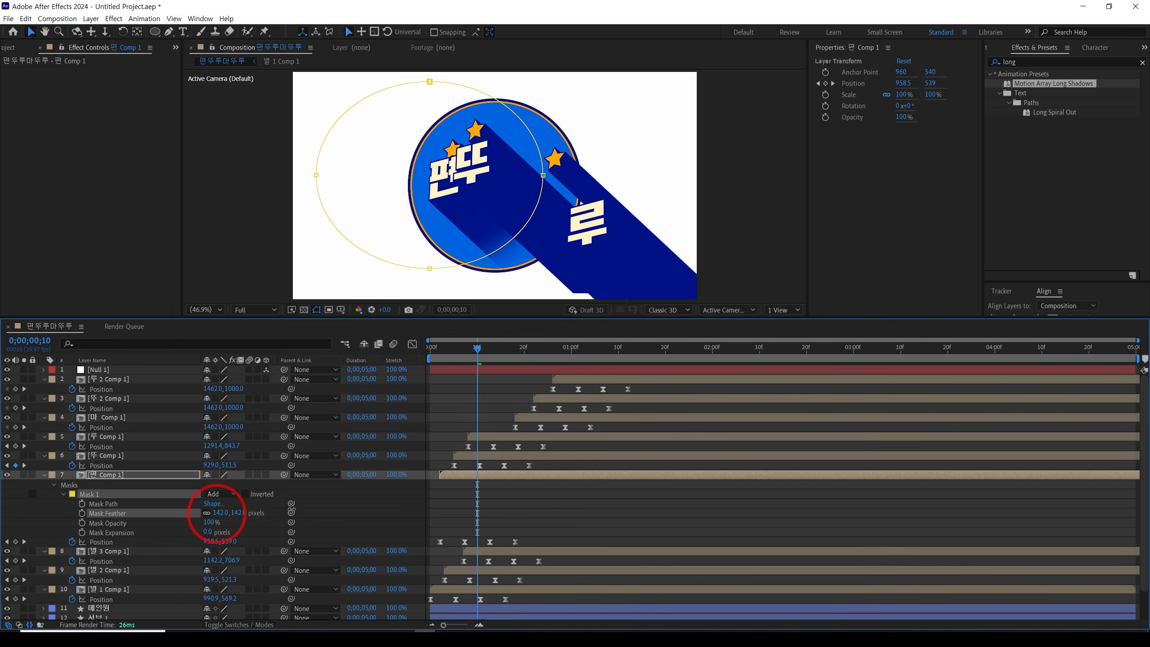
left_click(359, 499)
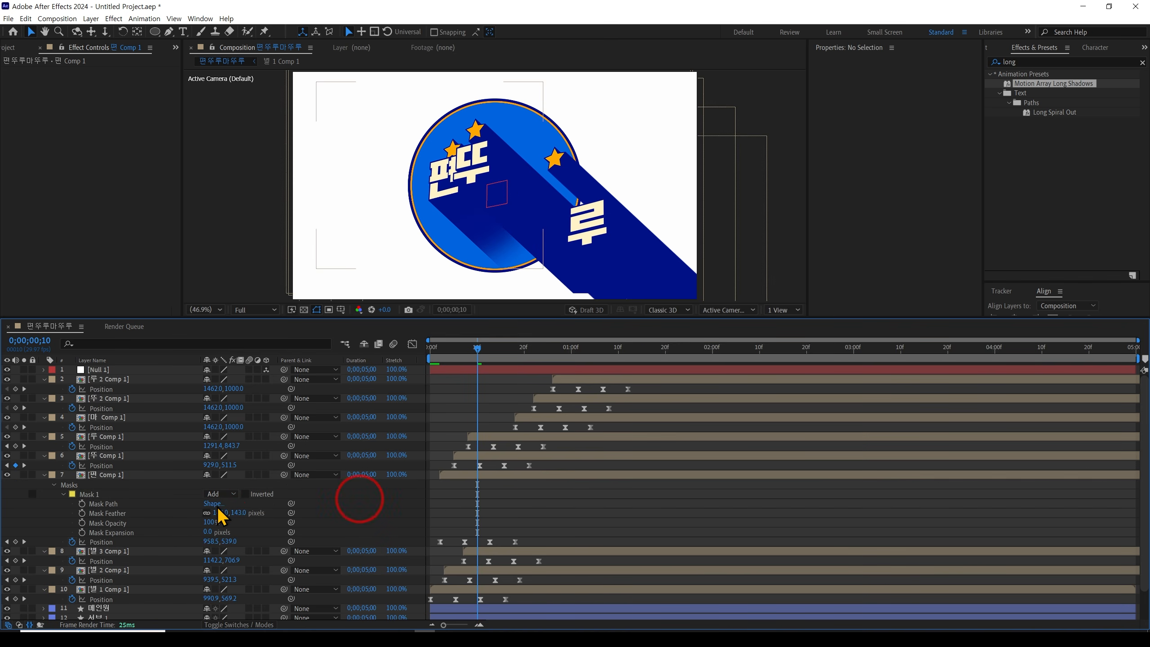
Copy Mask 1 from 편 Comp 1 onto the upper-row 뚜 Comp 1 and shift the pasted mask to the right and slightly up
left_click(114, 494)
left_click(486, 456)
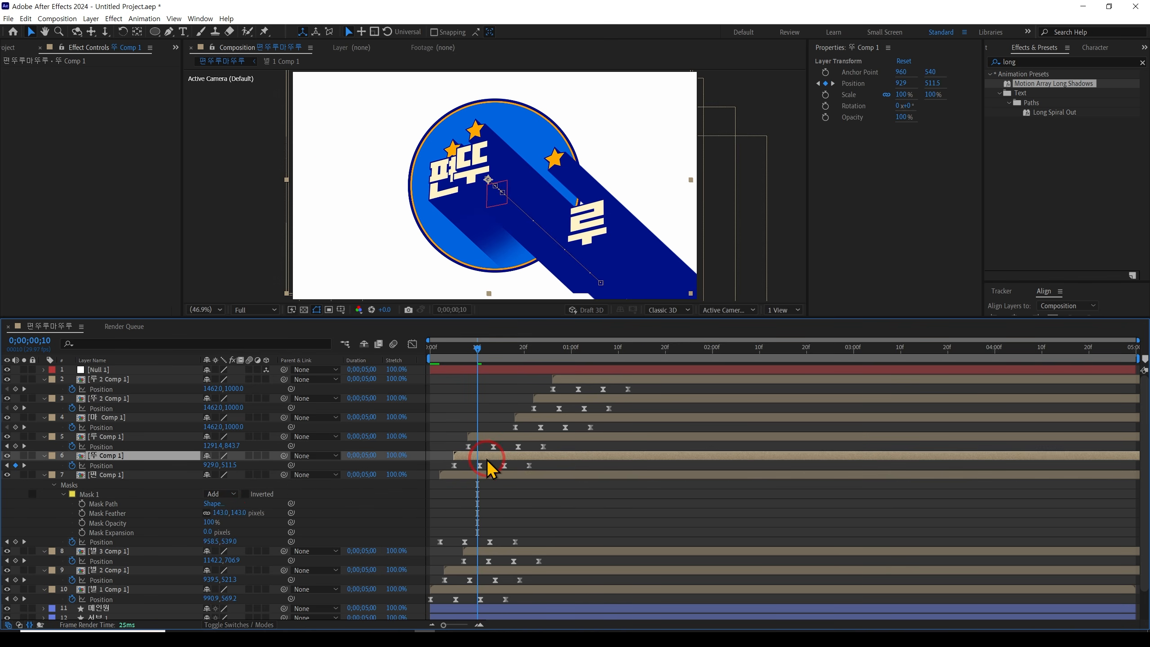
key("ctrl+v")
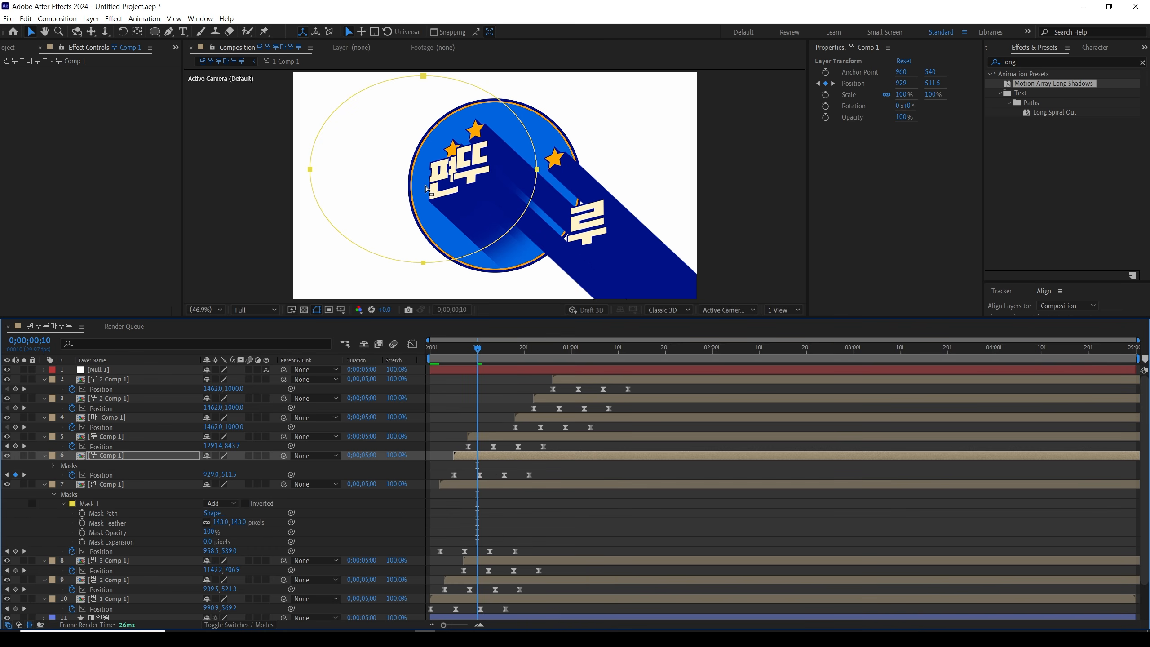
double_click(517, 228)
left_click_drag(470, 225, 495, 219)
At frame 20, select the upper-row 루 Comp 1 to receive the copied mask
left_click_drag(477, 347, 524, 348)
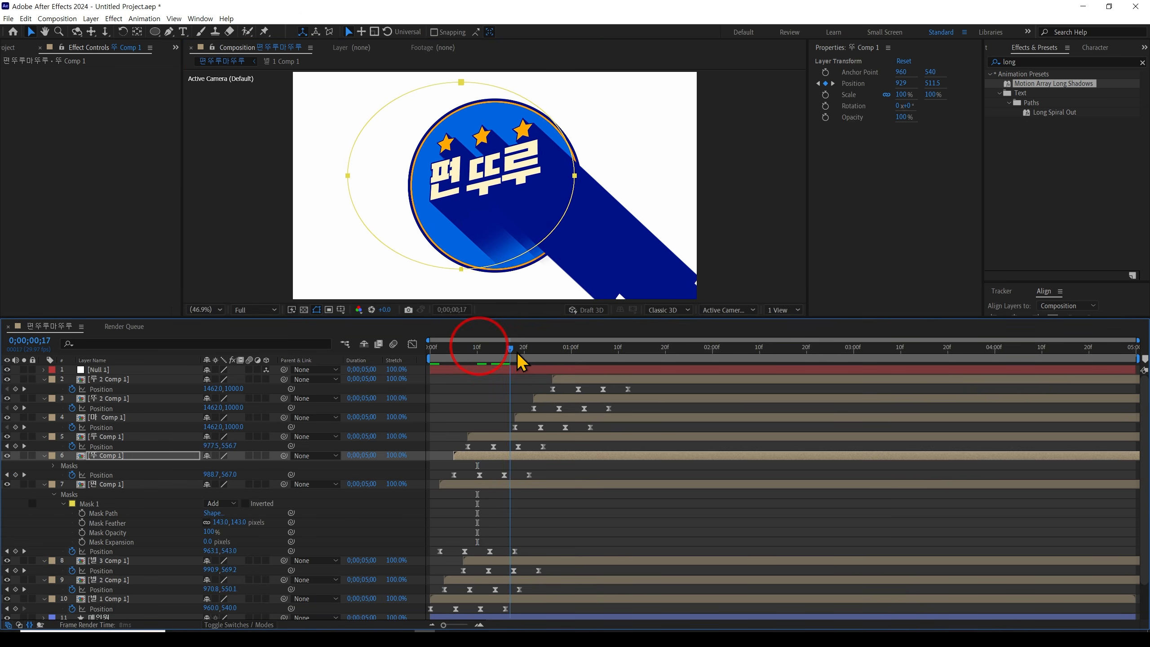
left_click(541, 437)
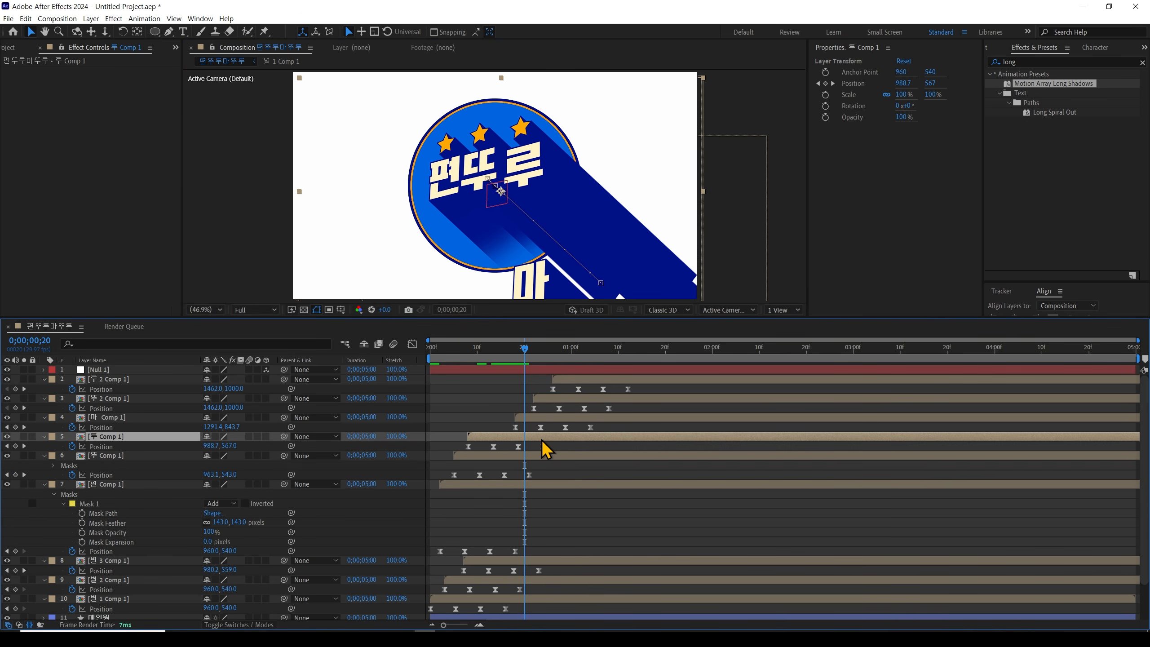
Paste the copied ellipse mask onto the 루 Comp 1 layer and shift it up and to the right over the 루 letter
key("ctrl+v")
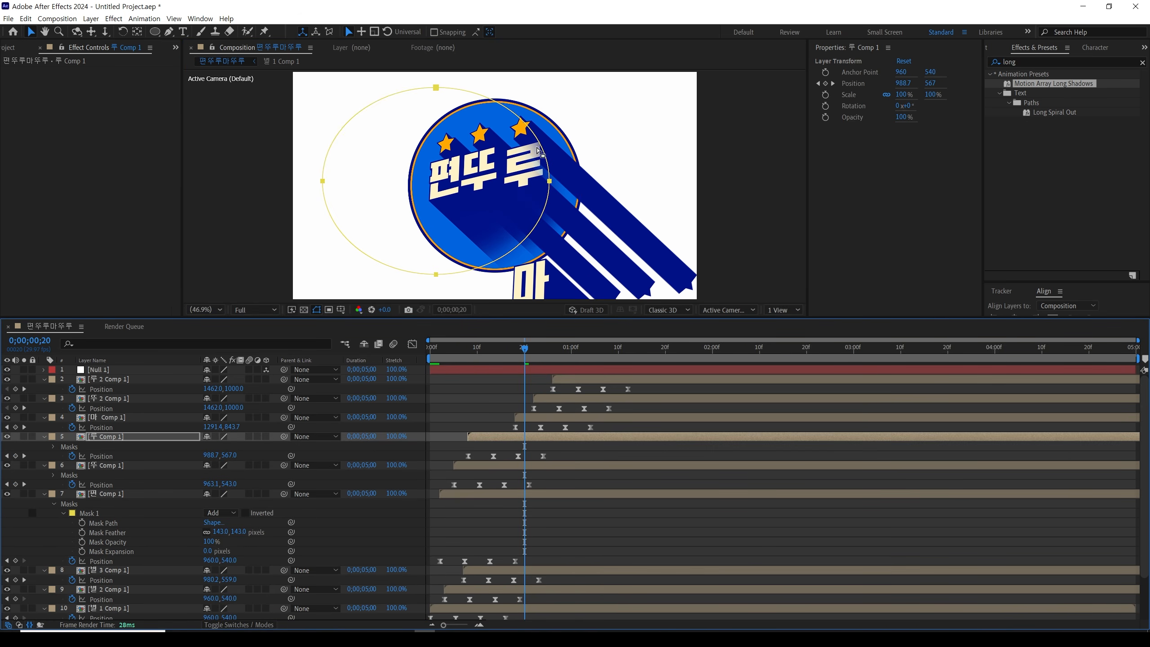
double_click(547, 160)
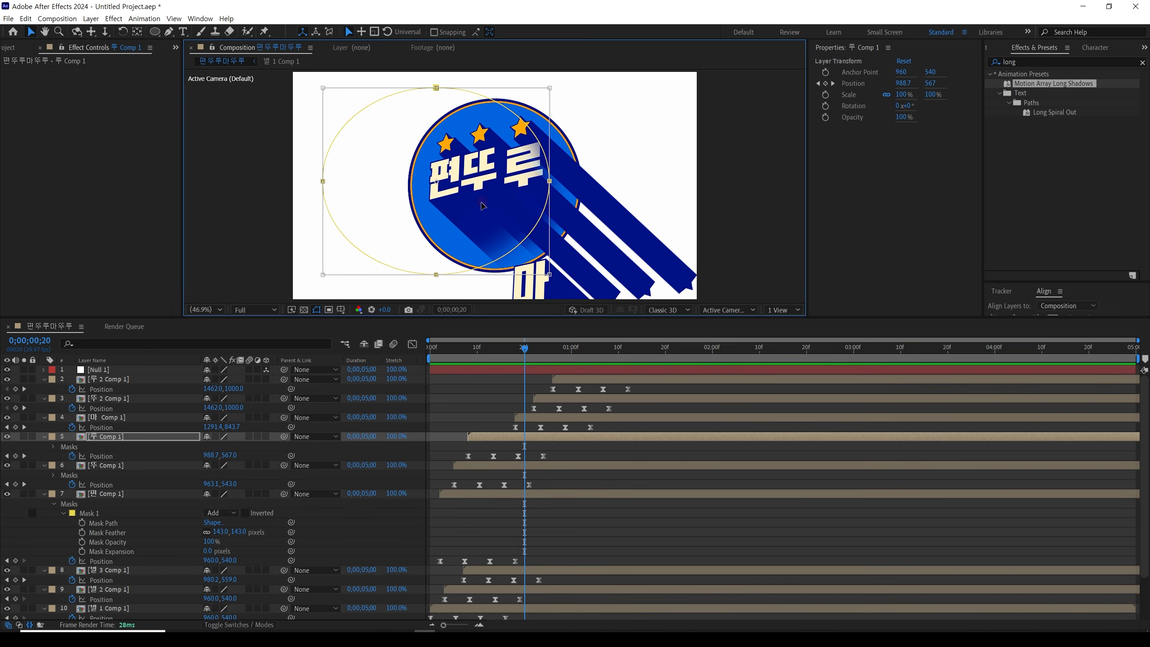
left_click_drag(482, 203, 521, 183)
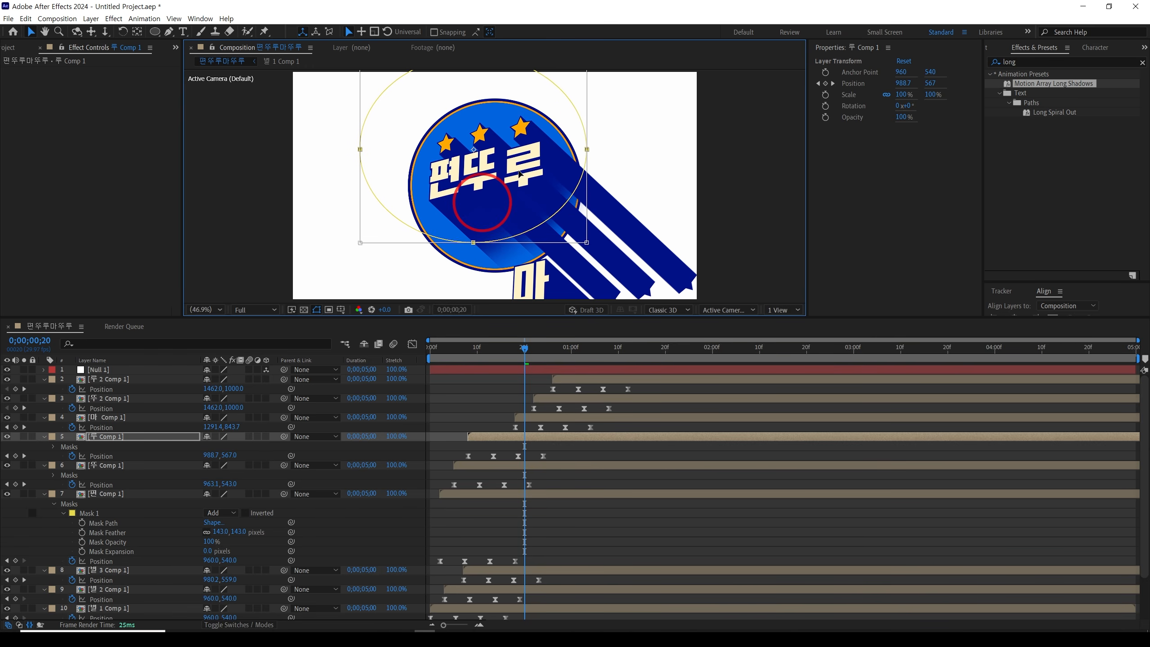
Play the composition from the start and scrub through it to check the masked shadows of the letters
left_click_drag(523, 343, 429, 347)
key("space")
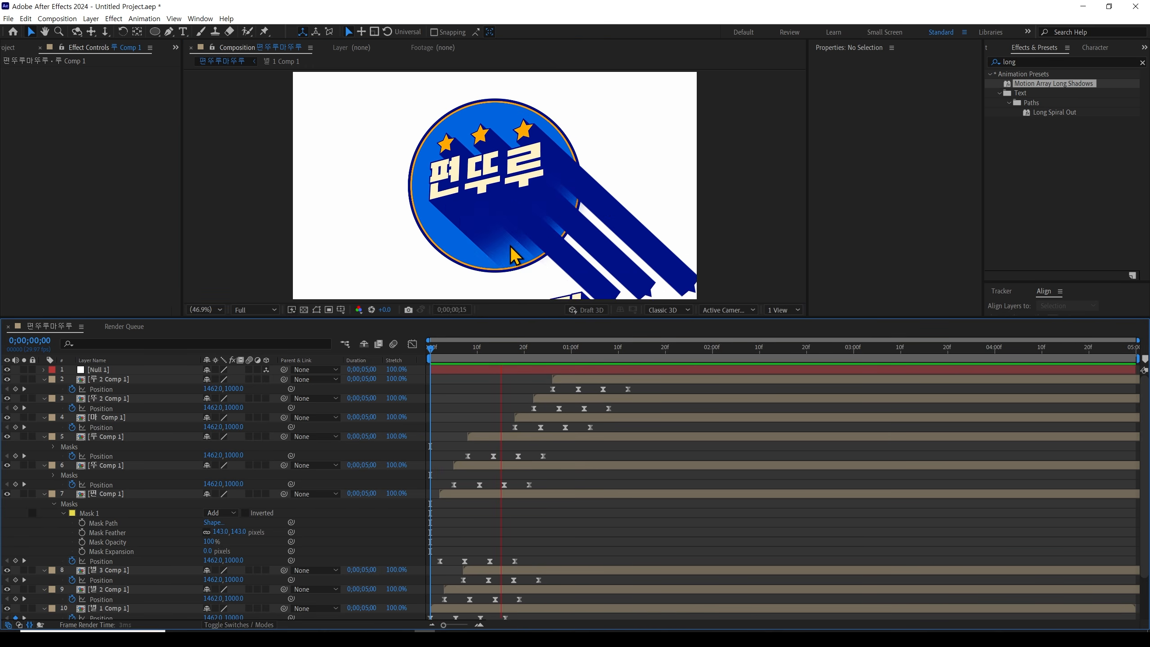
left_click_drag(587, 352, 523, 413)
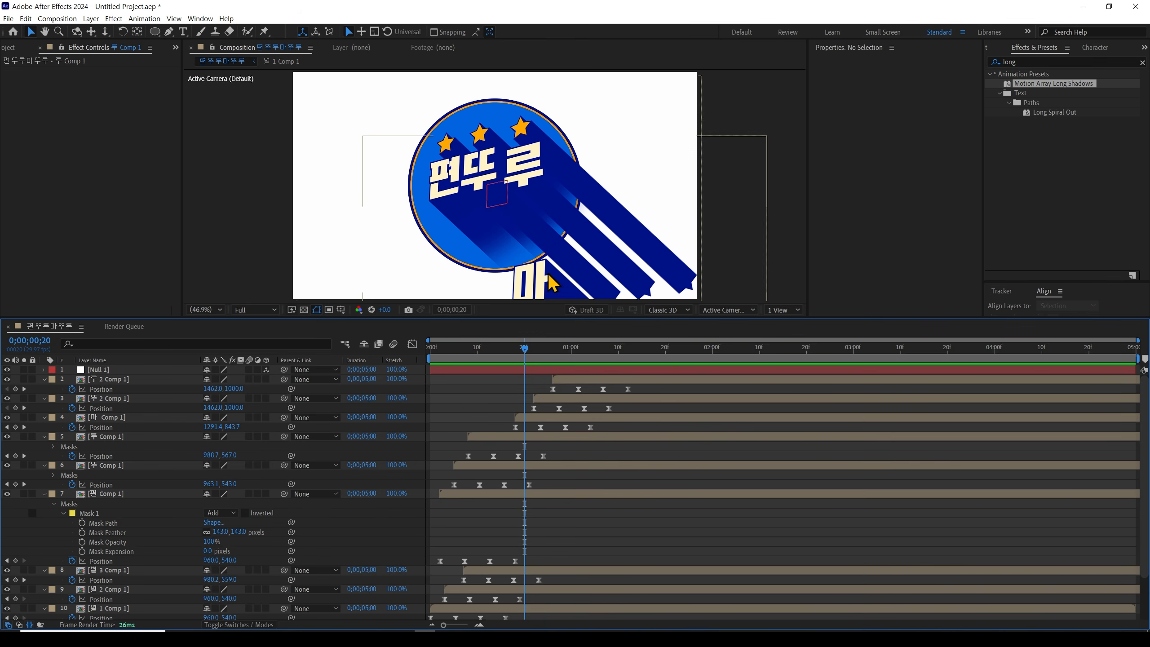
left_click_drag(530, 356, 655, 352)
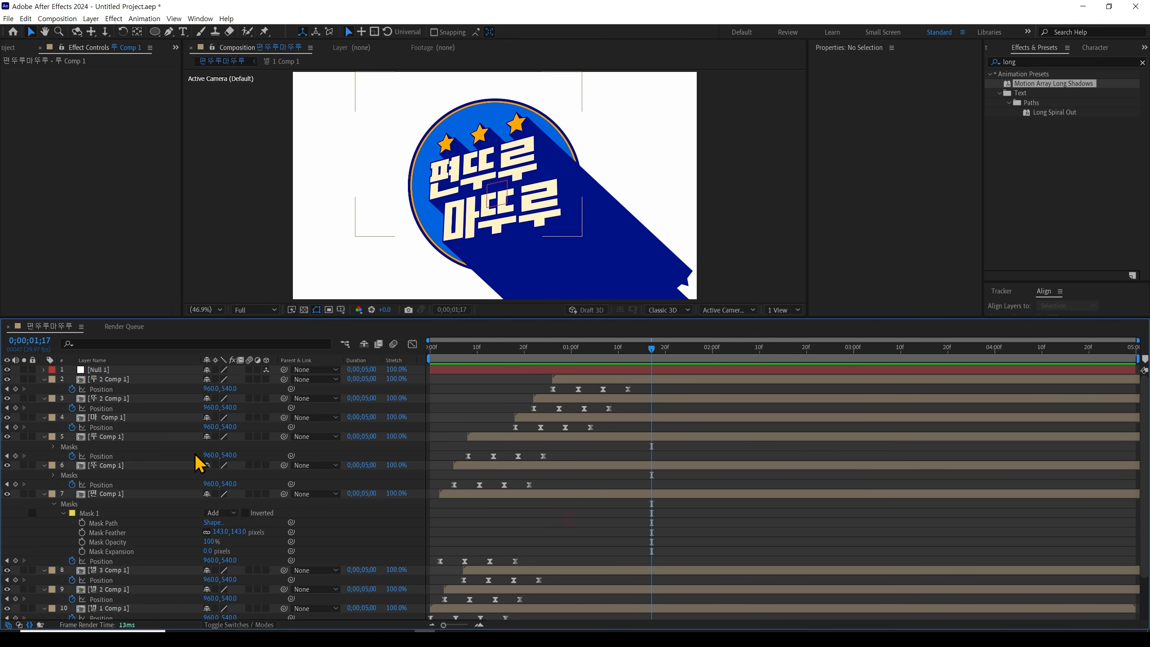
Collapse the revealed mask and Position properties of layers 2 to 9 in the timeline
left_click(44, 493)
left_click(44, 465)
left_click(44, 436)
left_click(44, 465)
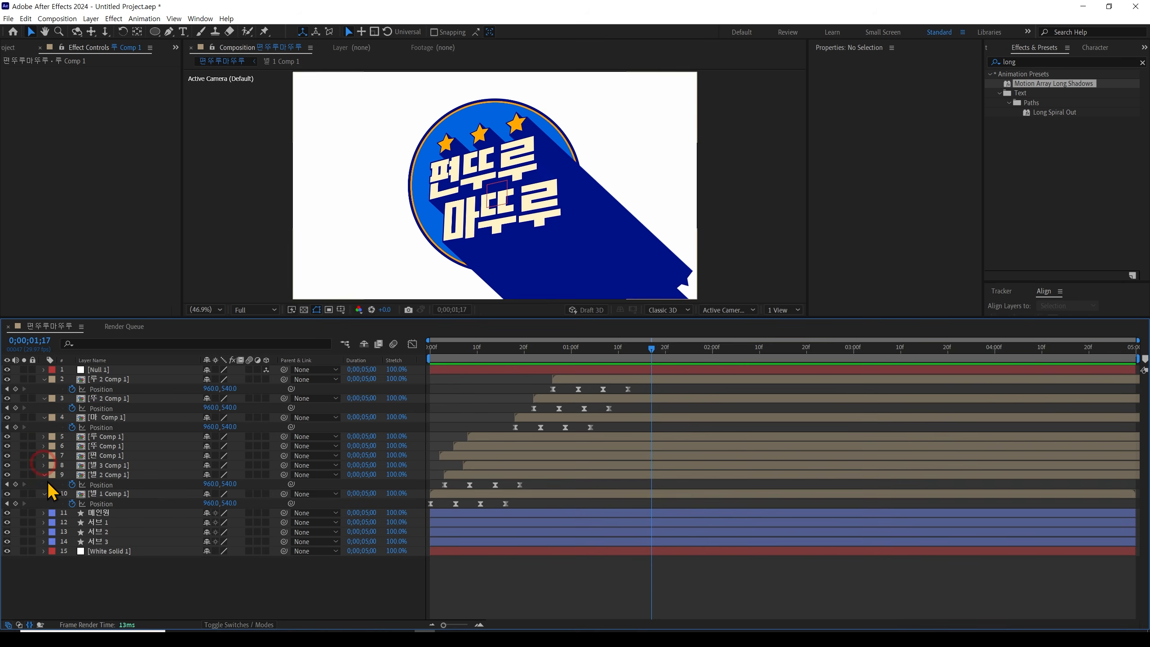
left_click(44, 474)
left_click(44, 417)
left_click(44, 398)
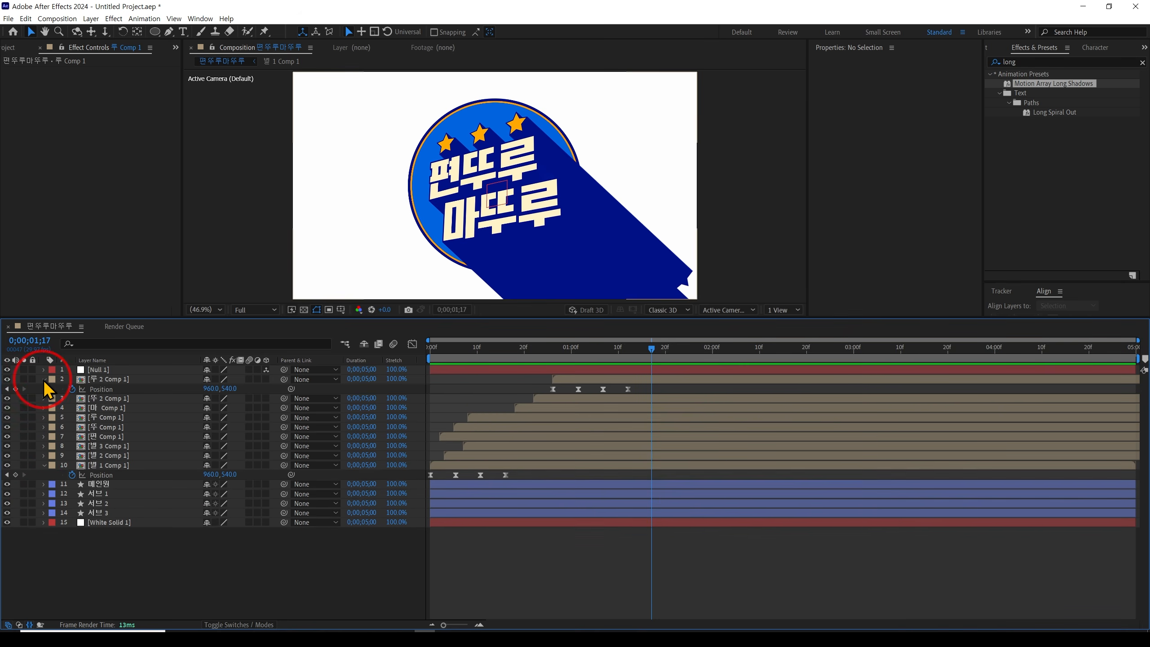
left_click(44, 379)
Set 메인원 as the track matte for layers 2 to 10 and turn the 메인원 layer's visibility back on
left_click(93, 380)
left_click(125, 455, "shift")
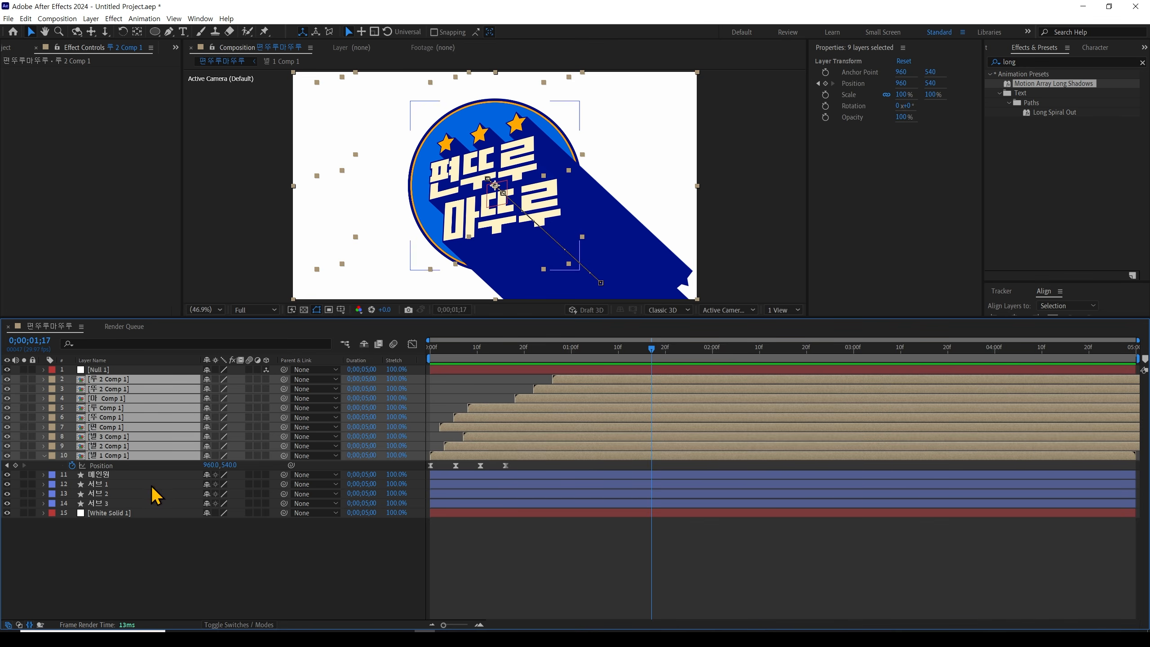
key("F4")
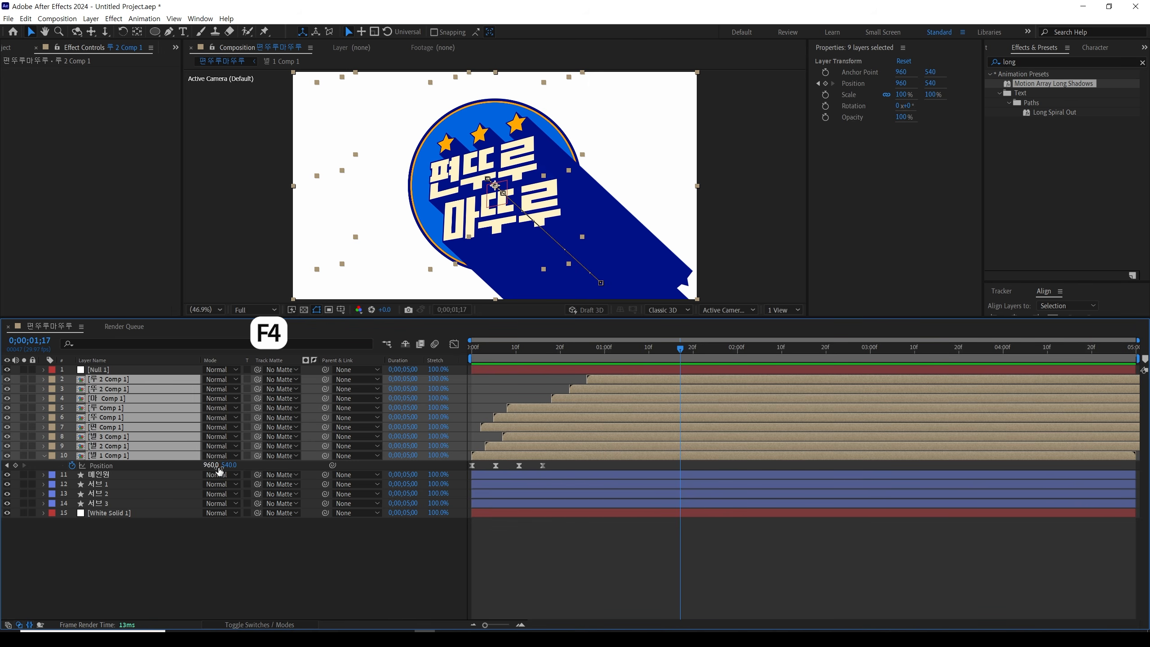
left_click_drag(257, 455, 138, 481)
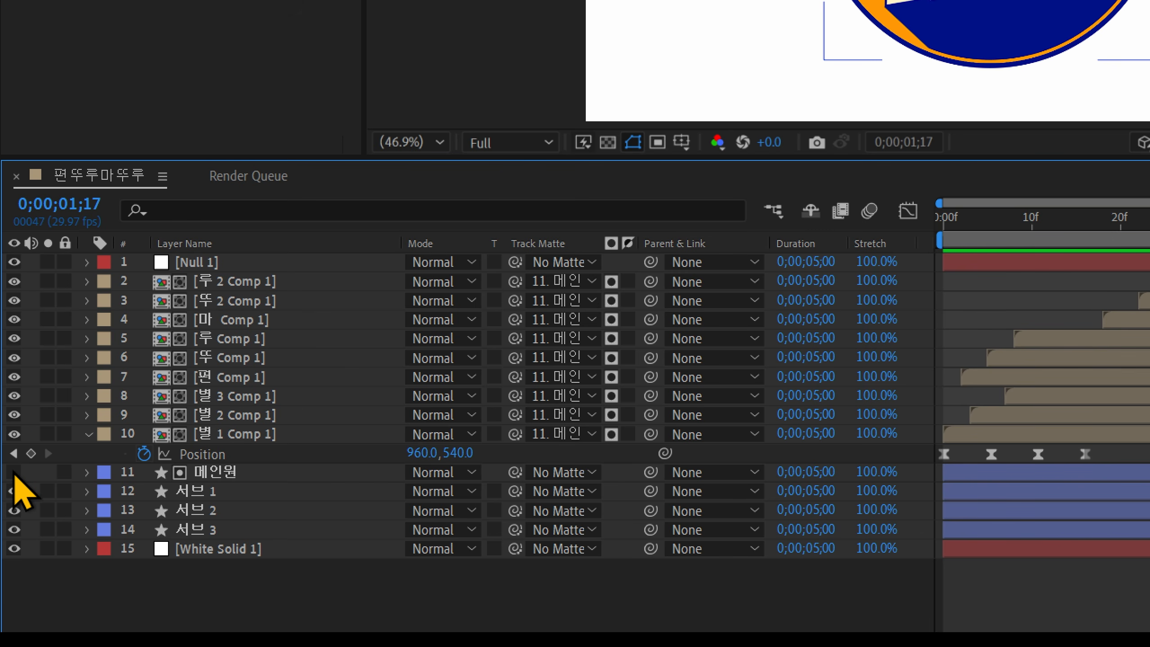
left_click(14, 472)
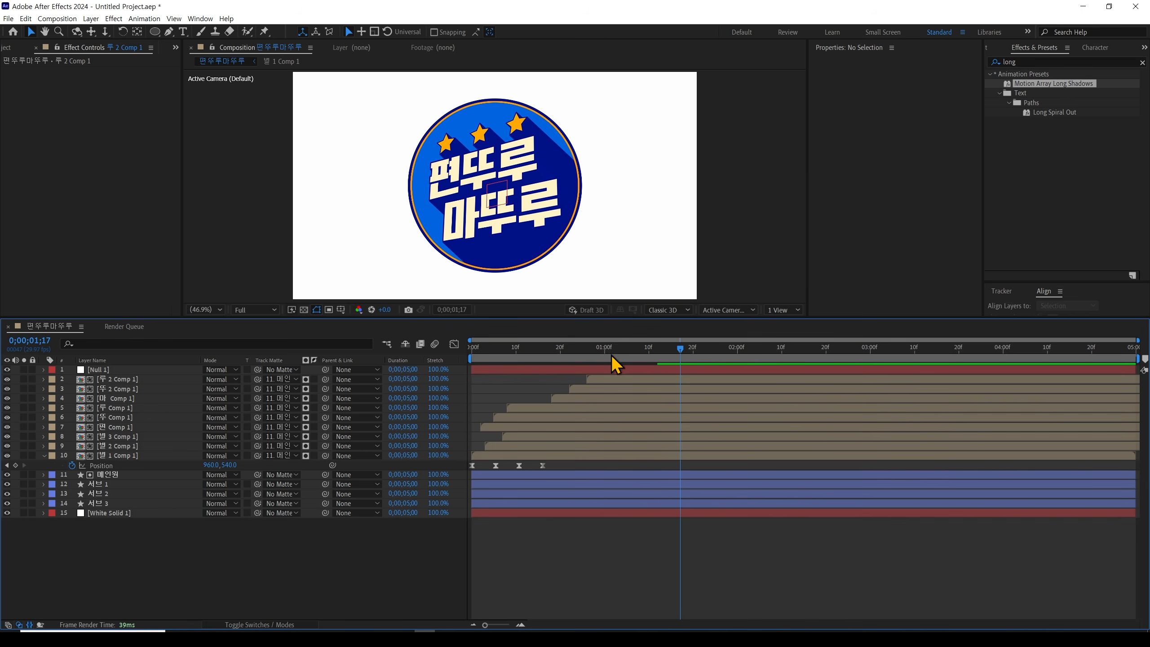
Play the composition from the start to check the letters and stars clipped inside the circle
left_click_drag(608, 344, 381, 355)
key("space")
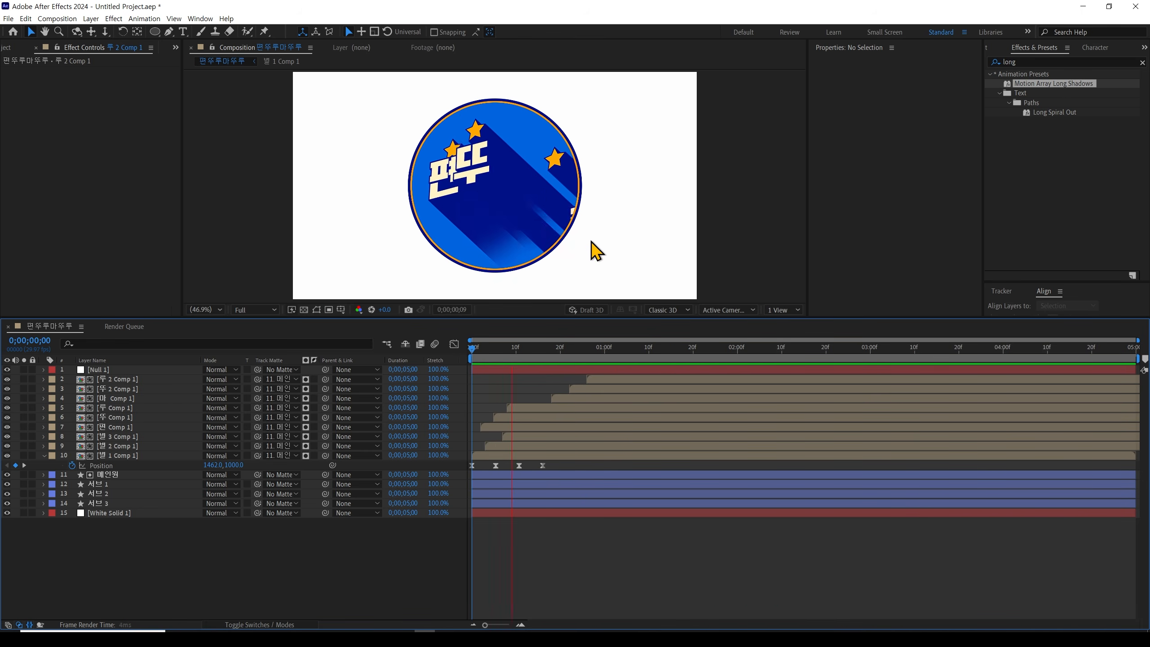
left_click(629, 347)
key("space")
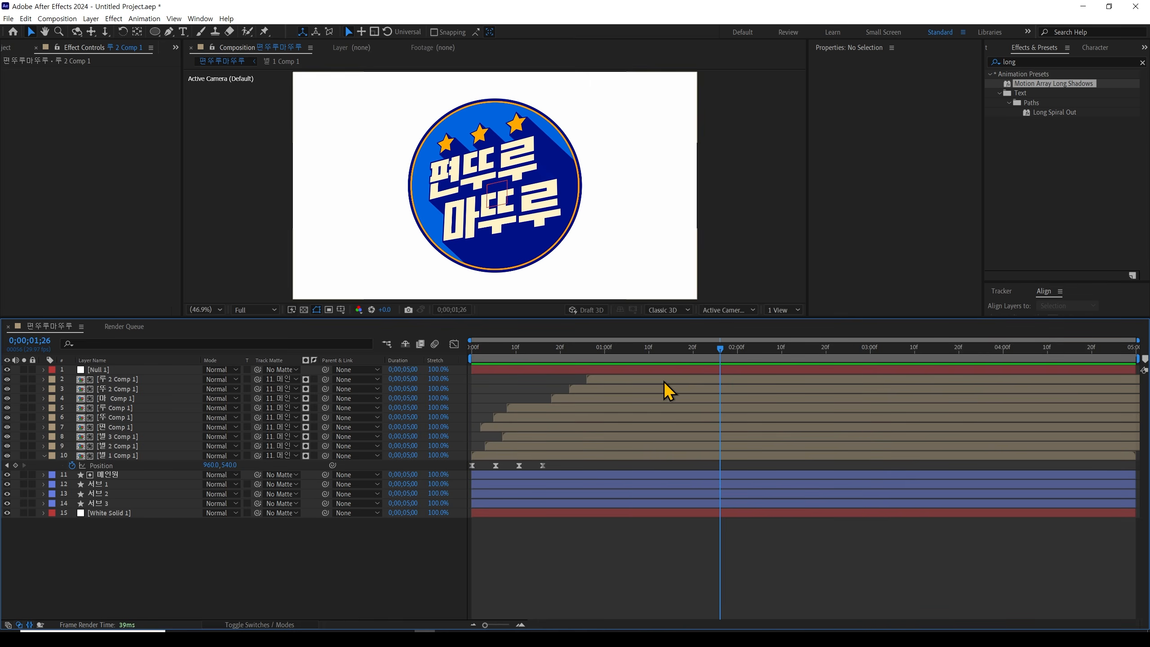
Add a Scale keyframe at 0;00;00;00 to the 메인원, 서브 1, 서브 2 and 서브 3 layers
left_click(118, 502)
left_click(111, 475, "shift")
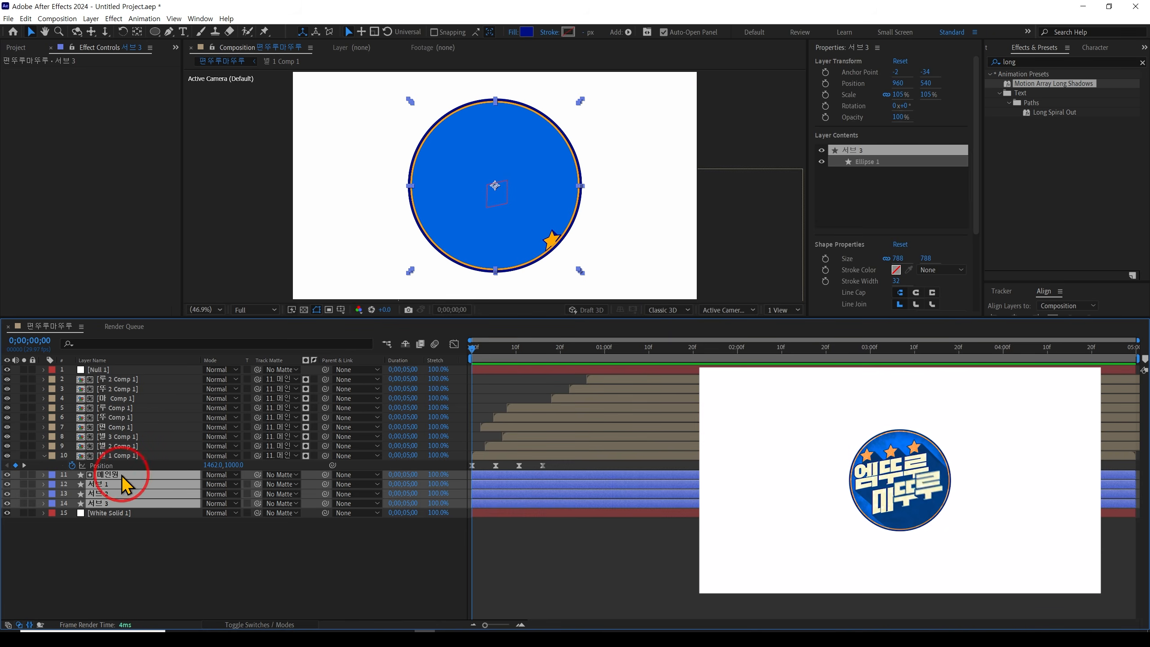
left_click(482, 350)
mouse_move(483, 349)
left_mouse_down()
mouse_move(578, 353)
mouse_move(473, 356)
left_mouse_up()
left_click(145, 554)
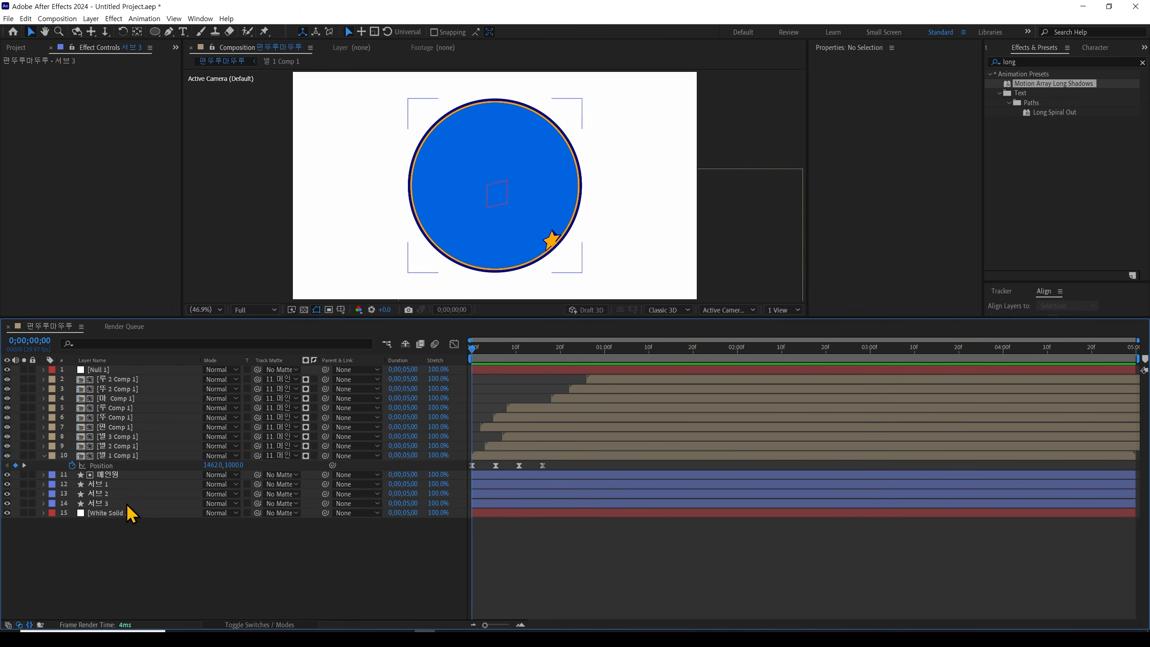
left_click(117, 503)
left_click(111, 475, "shift")
key("alt+shift+s")
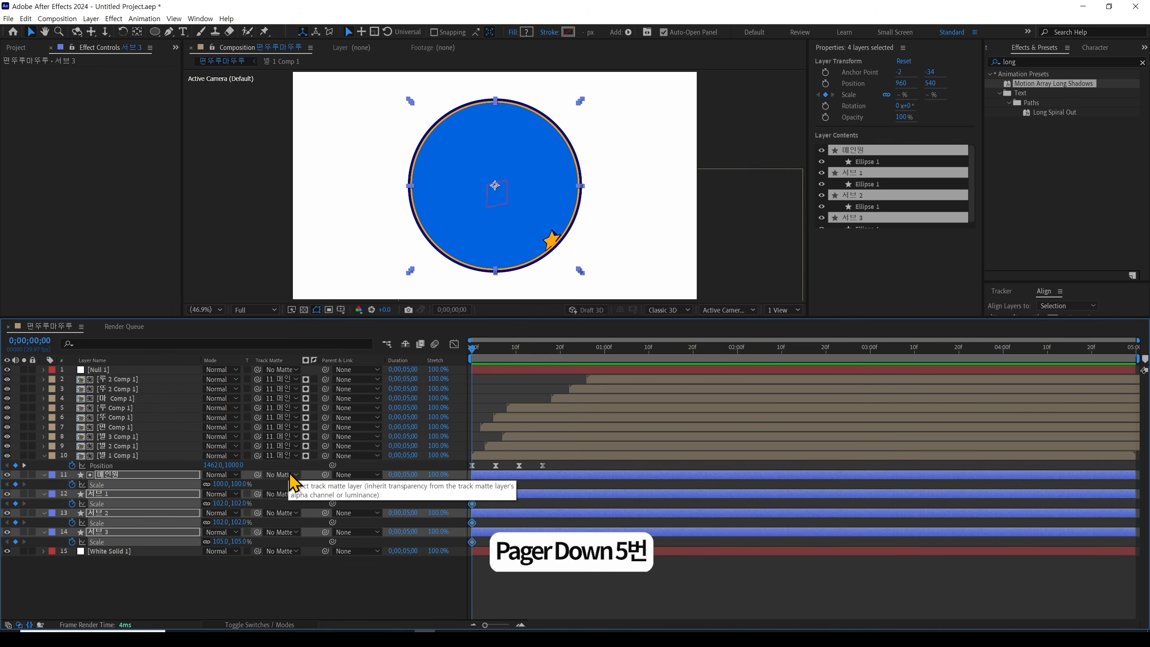
Add Scale keyframes to the four circle layers at frames 5, 10 and 15
key("Page_Down")
key("Page_Down")
key("Page_Down")
key("Page_Down")
key("Page_Down")
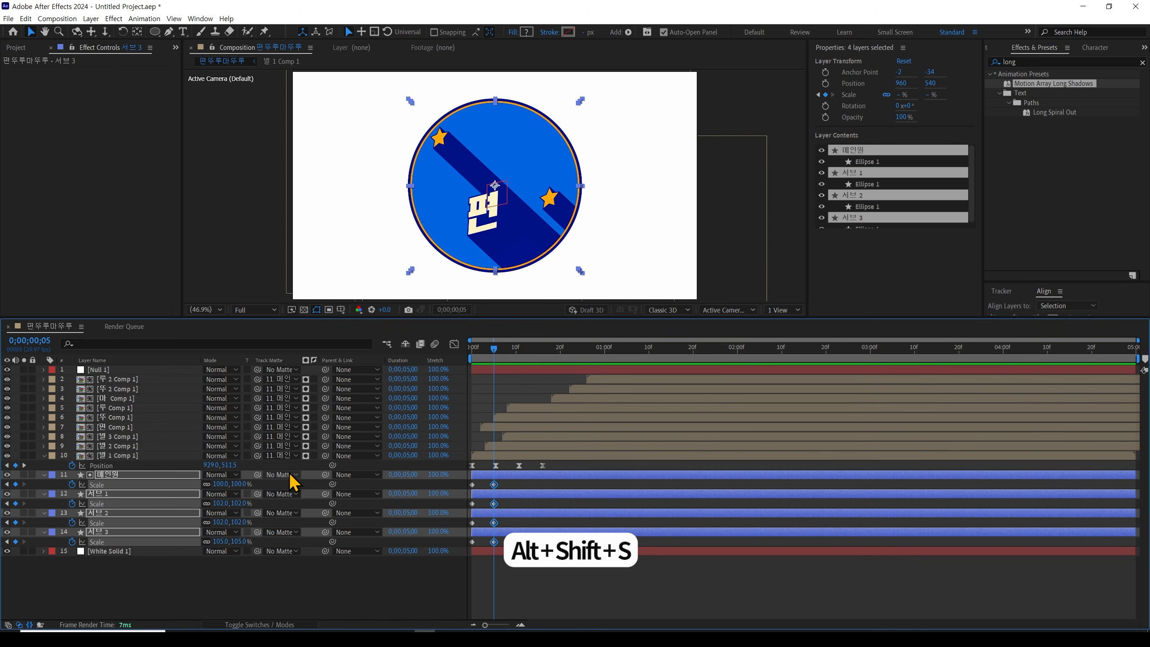
key("Page_Down")
key("Page_Down")
key("Page_Down")
key("Page_Down")
key("Page_Down")
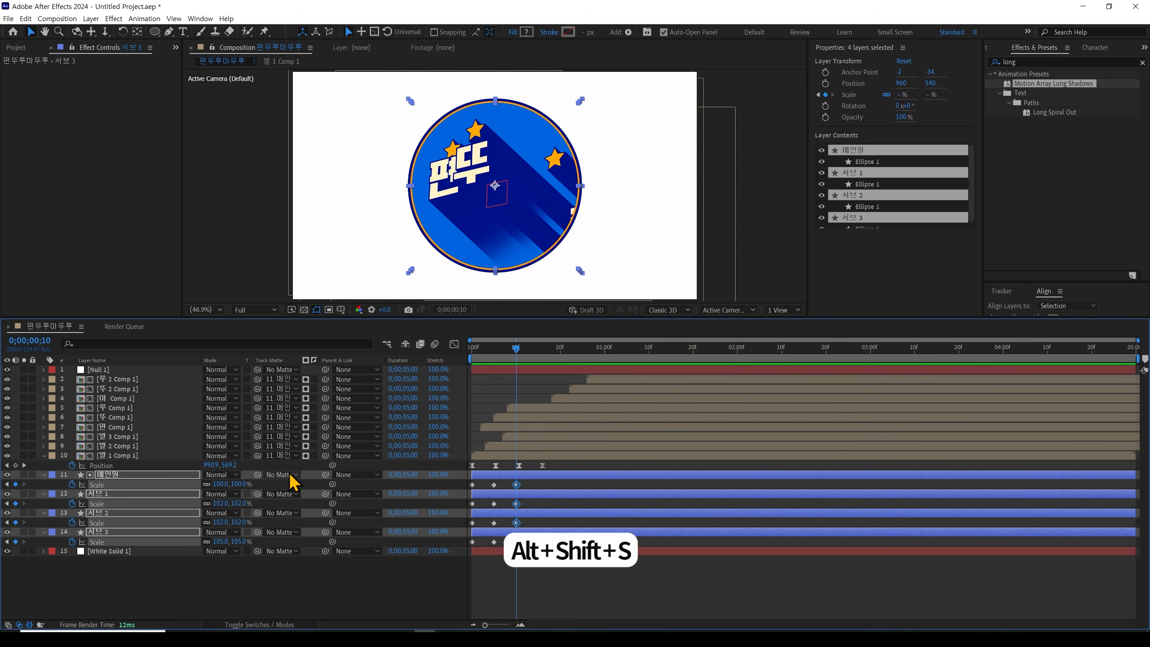
key("Page_Down")
key("Page_Down")
key("Page_Down")
key("Page_Down")
key("Page_Down")
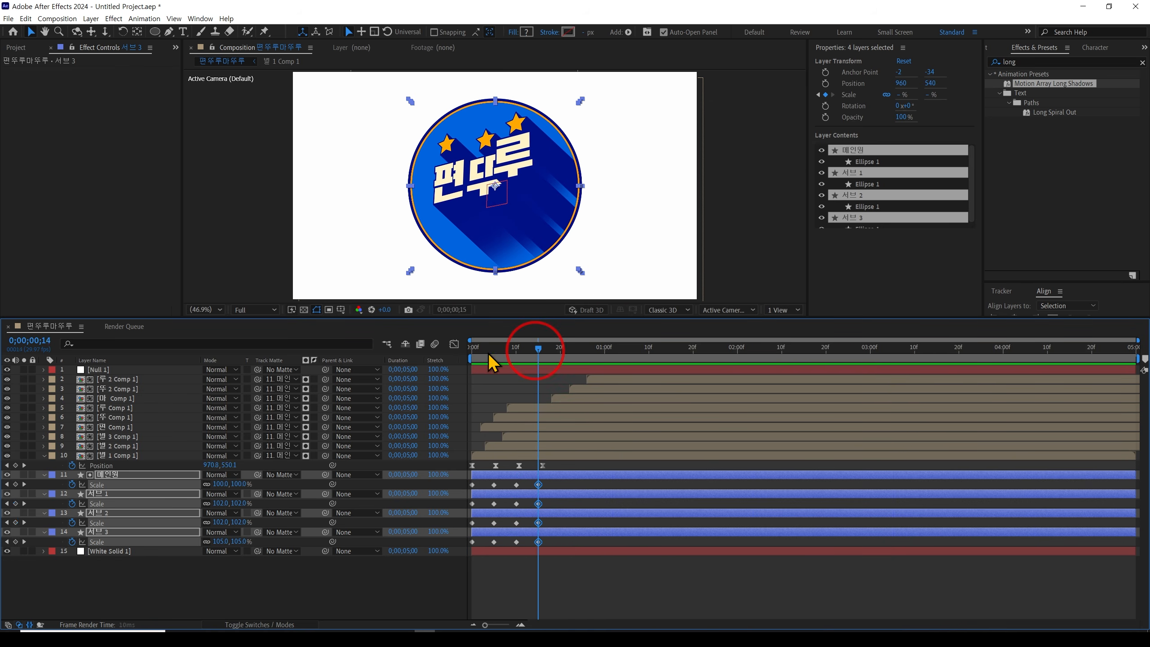
Set the Scale of all four circle layers to 0% at 0;00;00;00
key("Home")
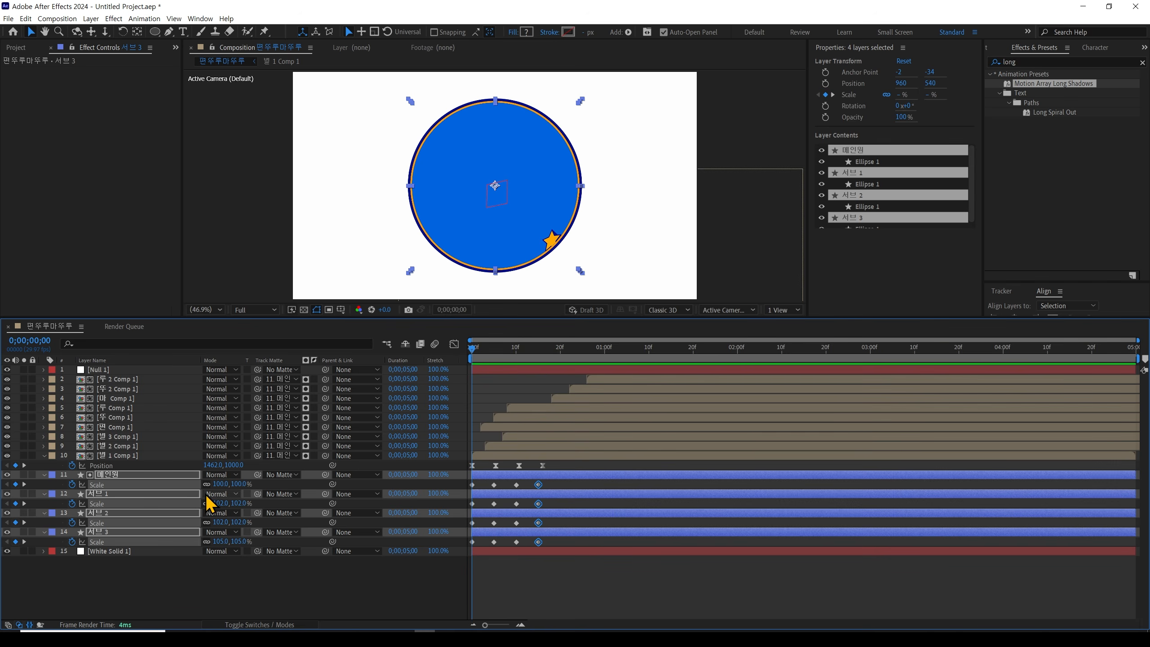
type("00")
key("Return")
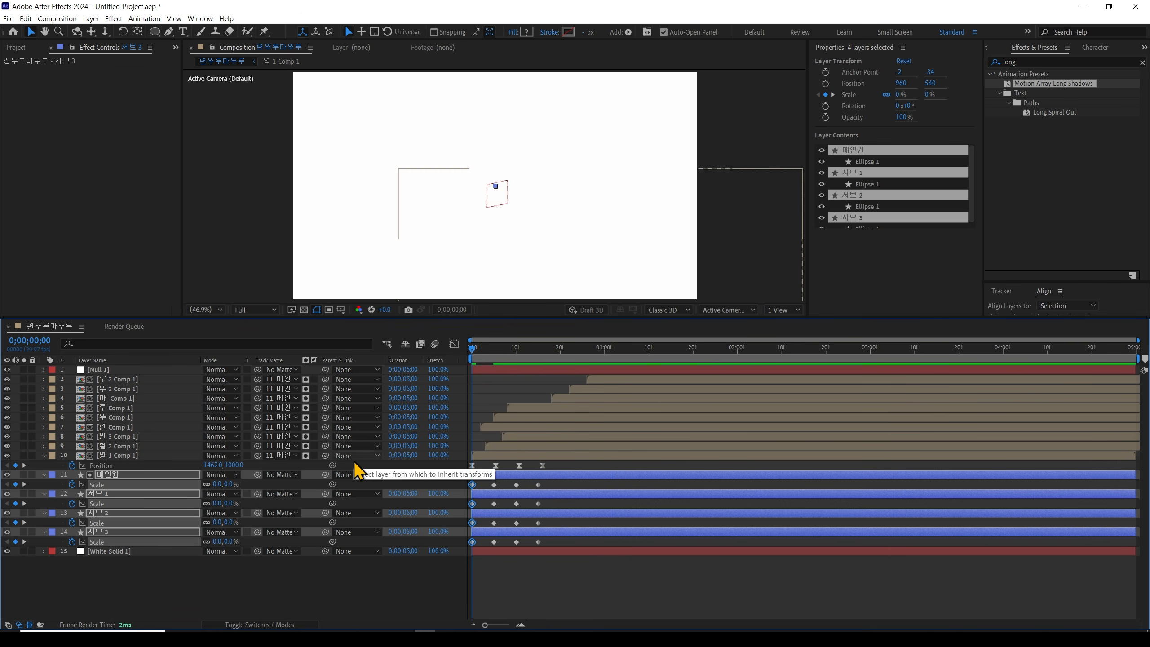
Increase the Scale of all four circle layers by 10 at the frame 5 keyframe, using the relative value +10
left_click_drag(472, 348, 498, 360)
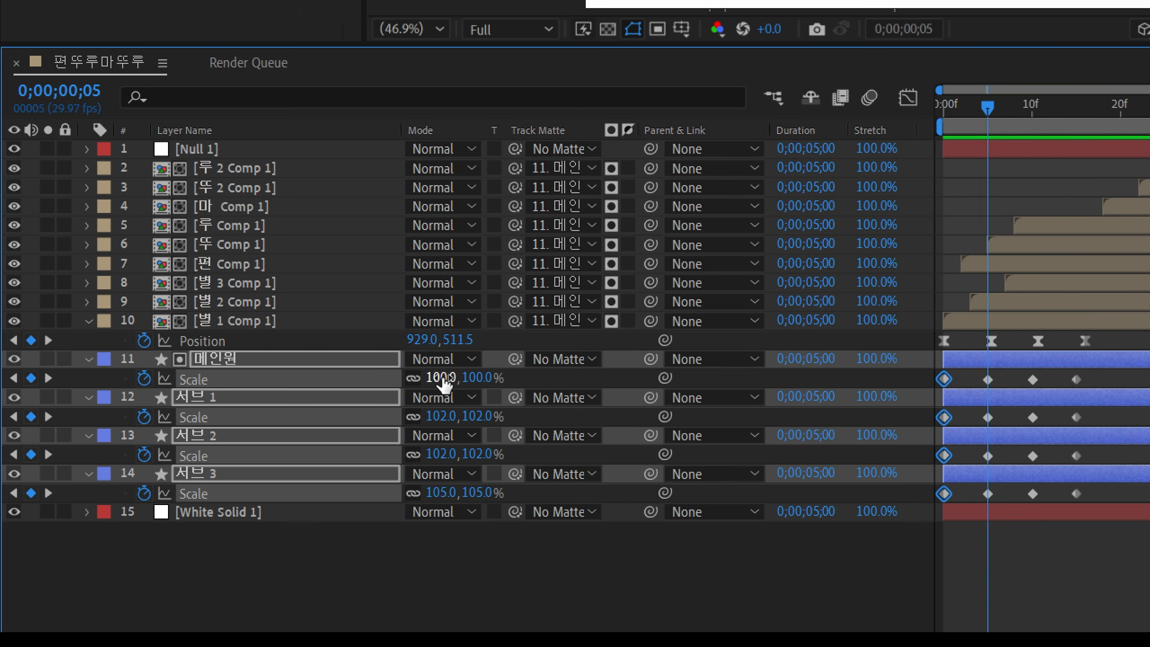
left_click(442, 383)
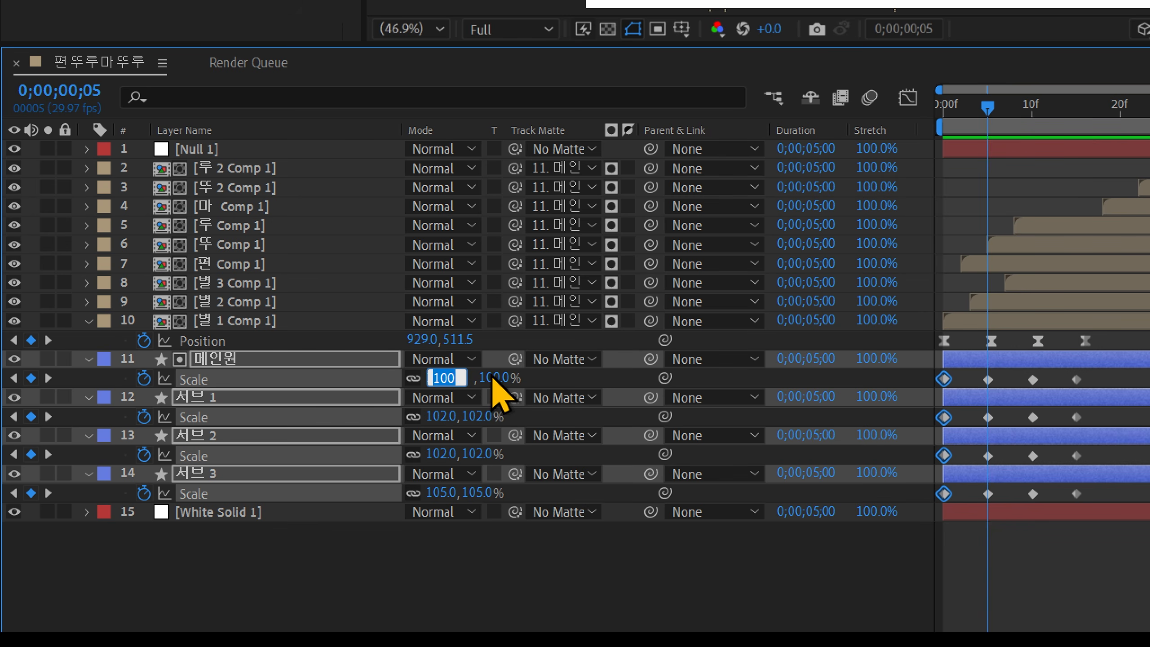
type("+10")
key("Return")
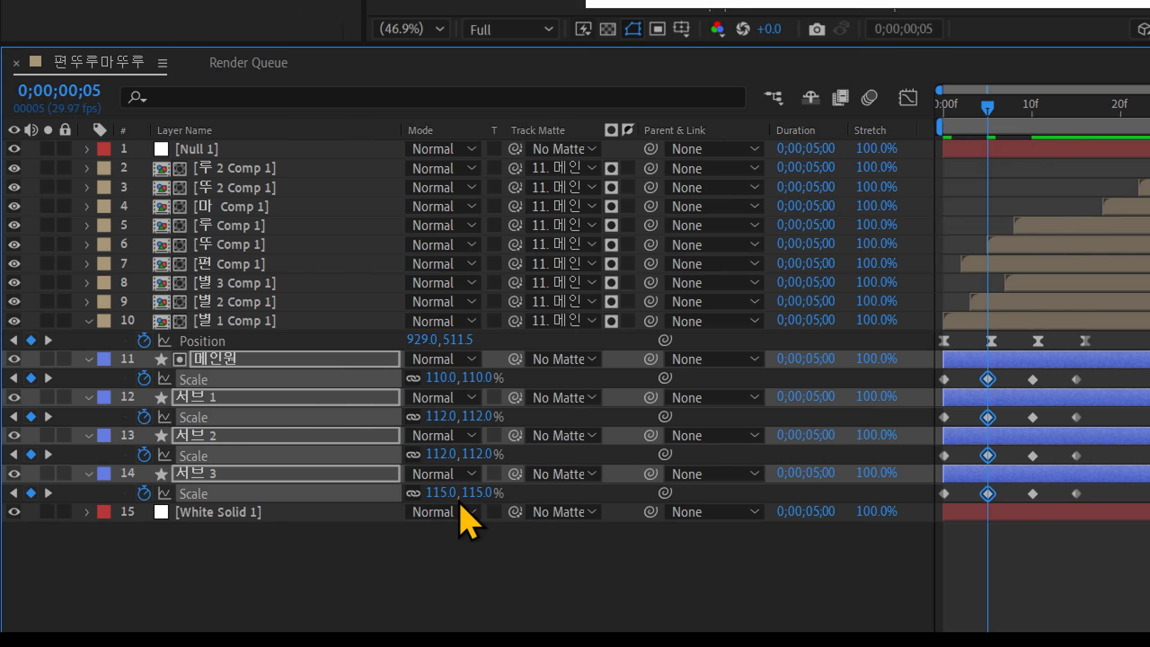
Reduce the Scale of all four circle layers by 10 at the frame 10 keyframe, using the relative value +-10
left_click_drag(987, 107, 1014, 108)
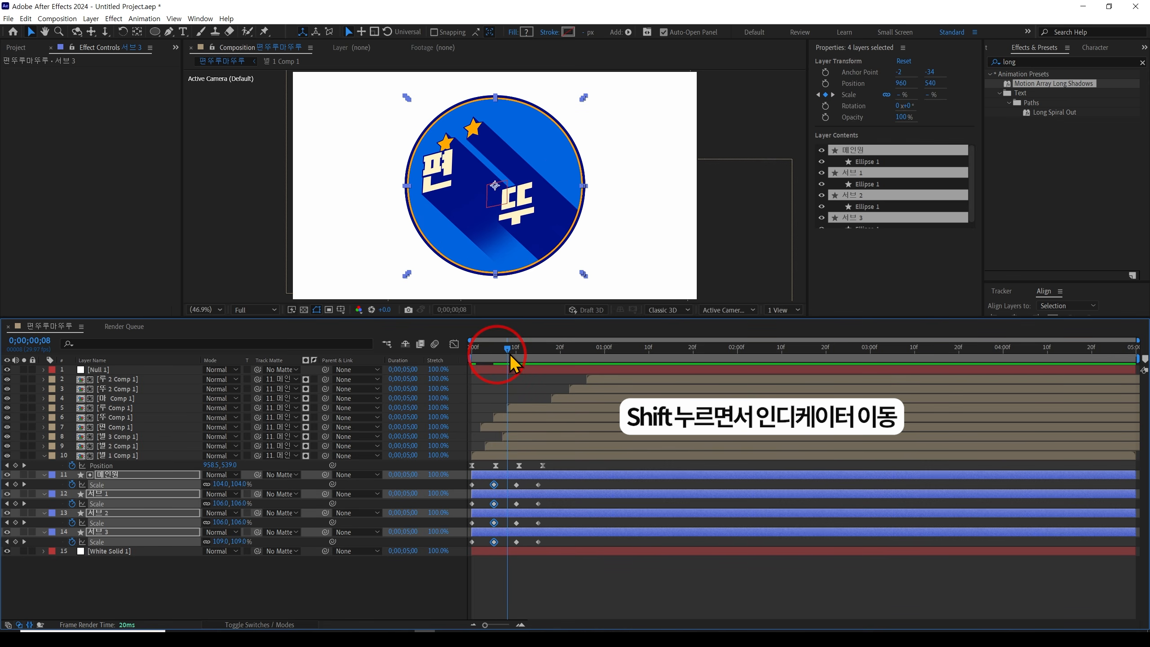
left_click_drag(513, 360, 516, 541)
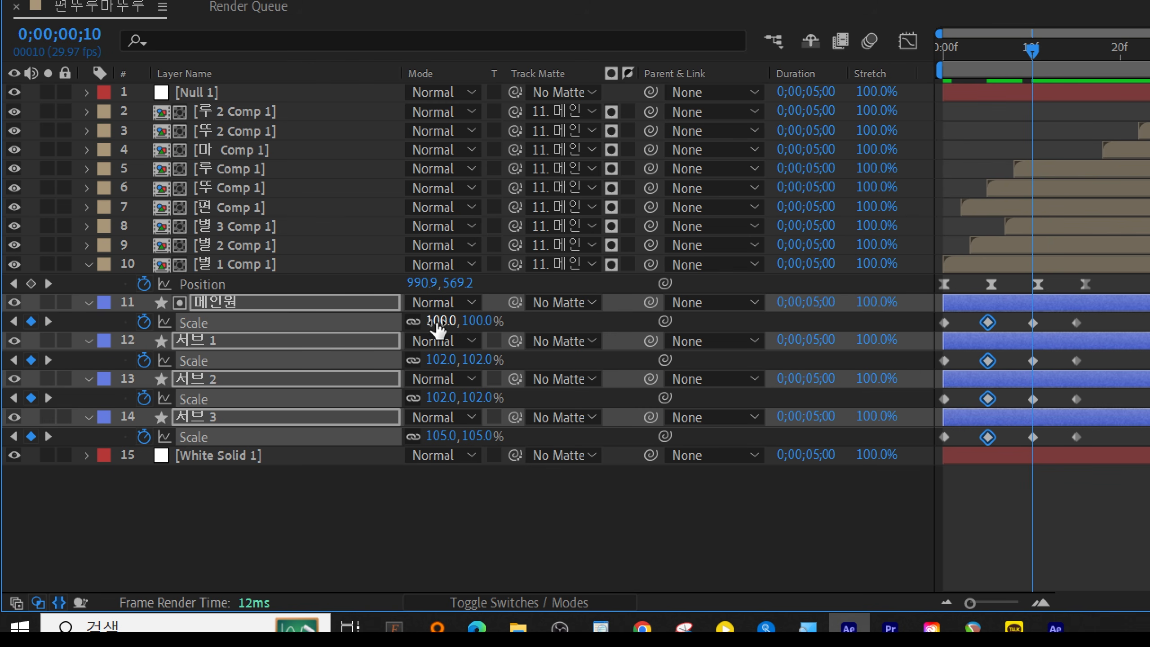
left_click(434, 322)
type("+")
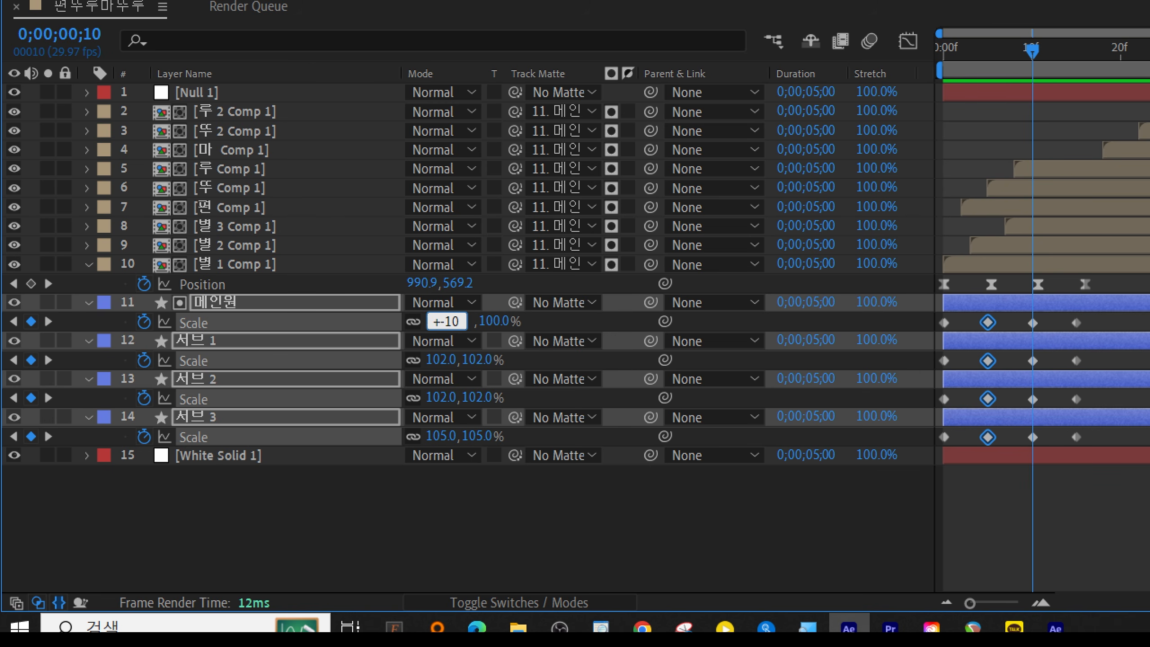
type("-10")
key("Return")
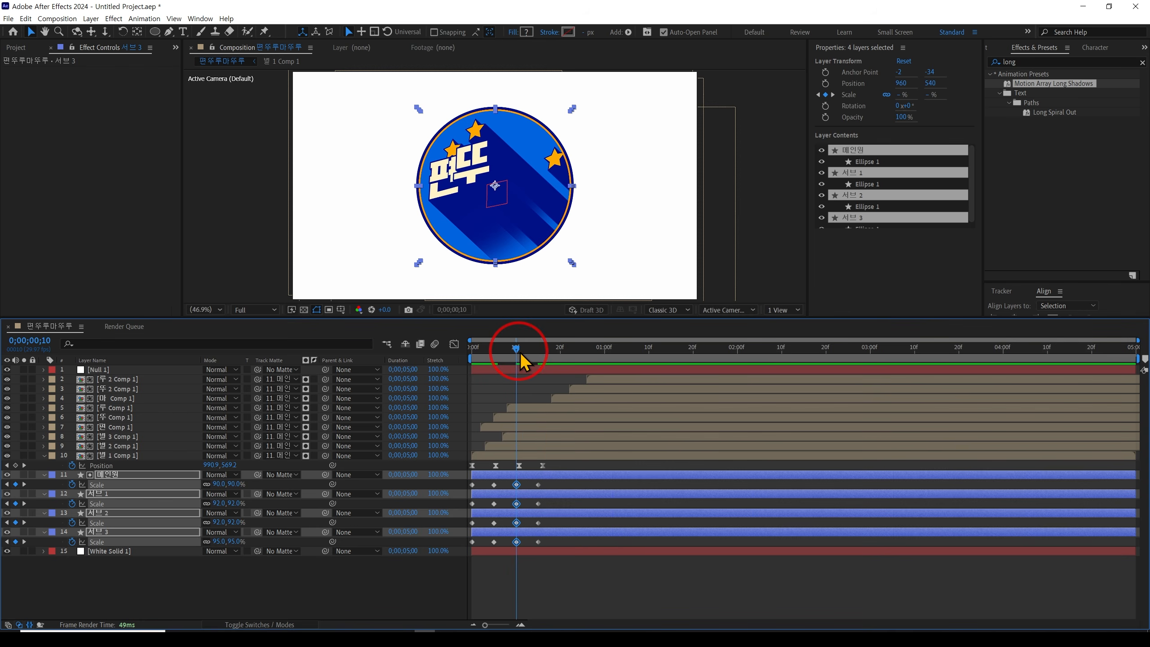
Apply Easy Ease to all Scale keyframes of the four circle layers
left_click_drag(1039, 58, 1086, 62)
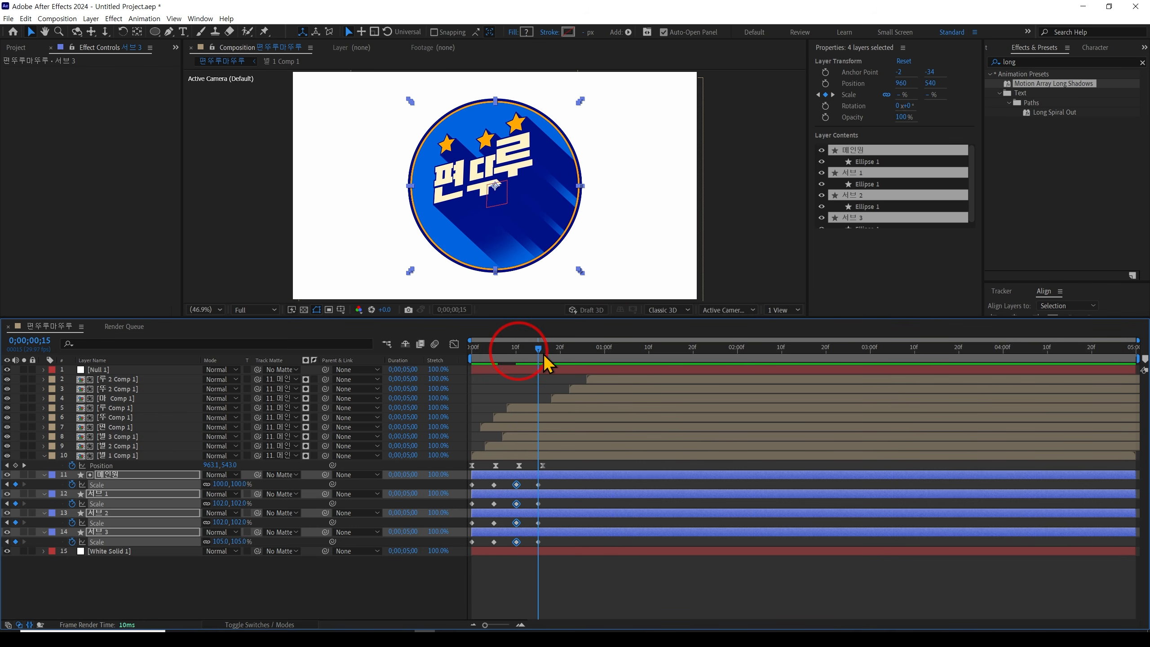
left_click_drag(555, 479, 471, 543)
key("F9")
Play the composition from the start to check the bouncing scale-in of the circles, and deselect the layers
left_click_drag(536, 349, 472, 349)
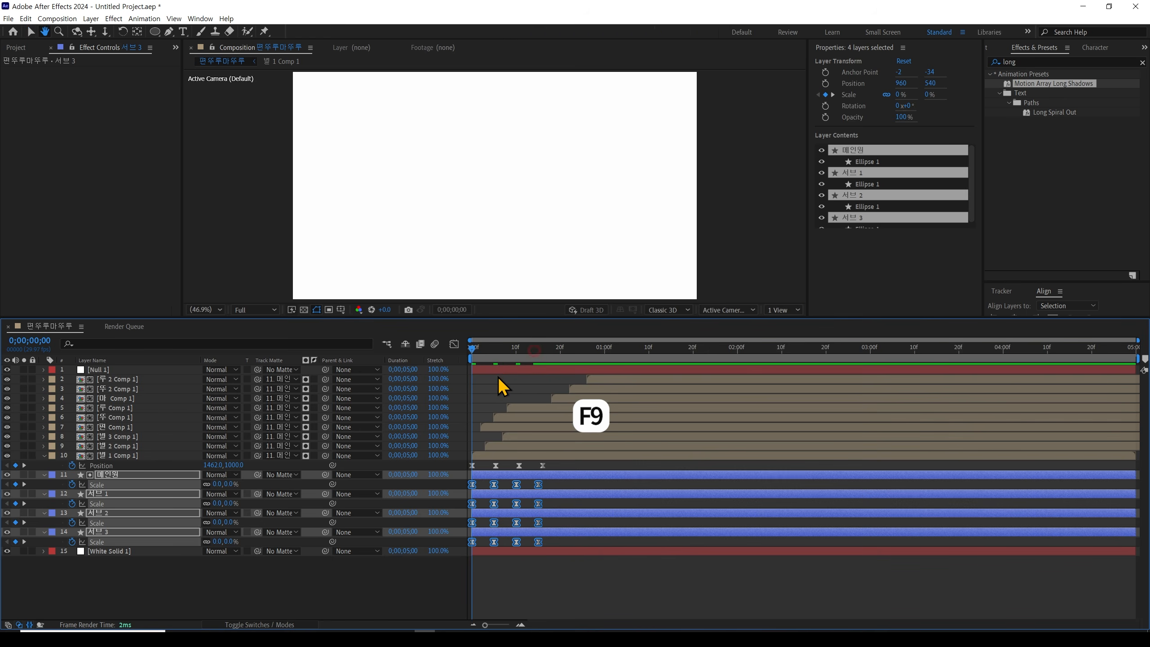
key("space")
left_click(526, 350)
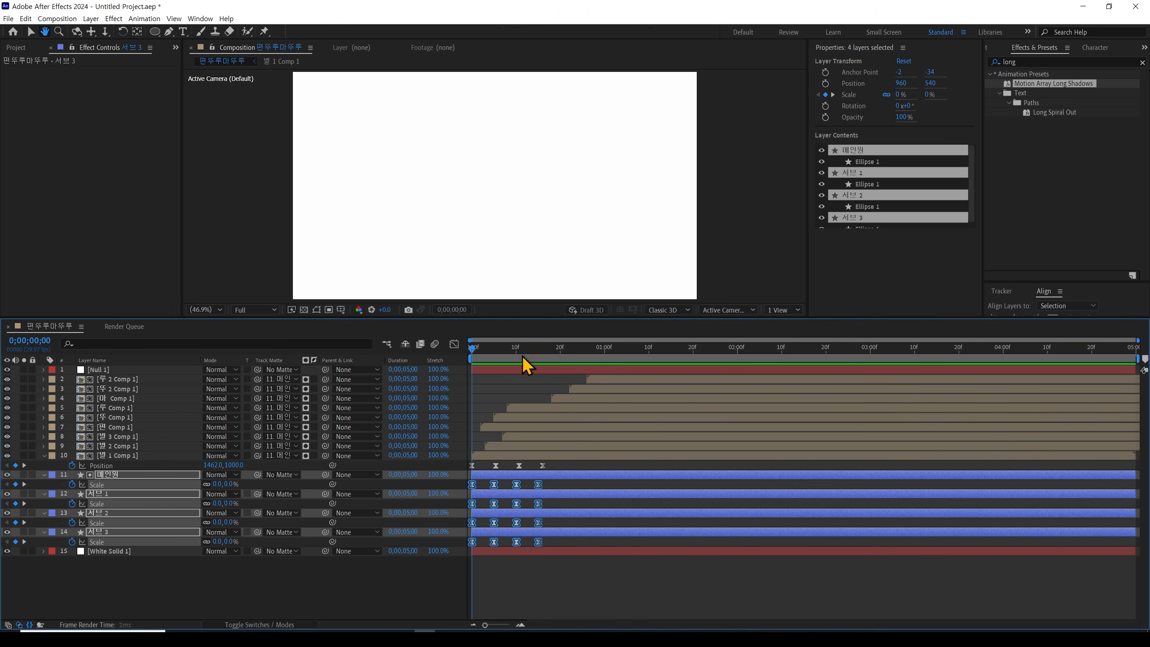
key("space")
left_click(547, 347)
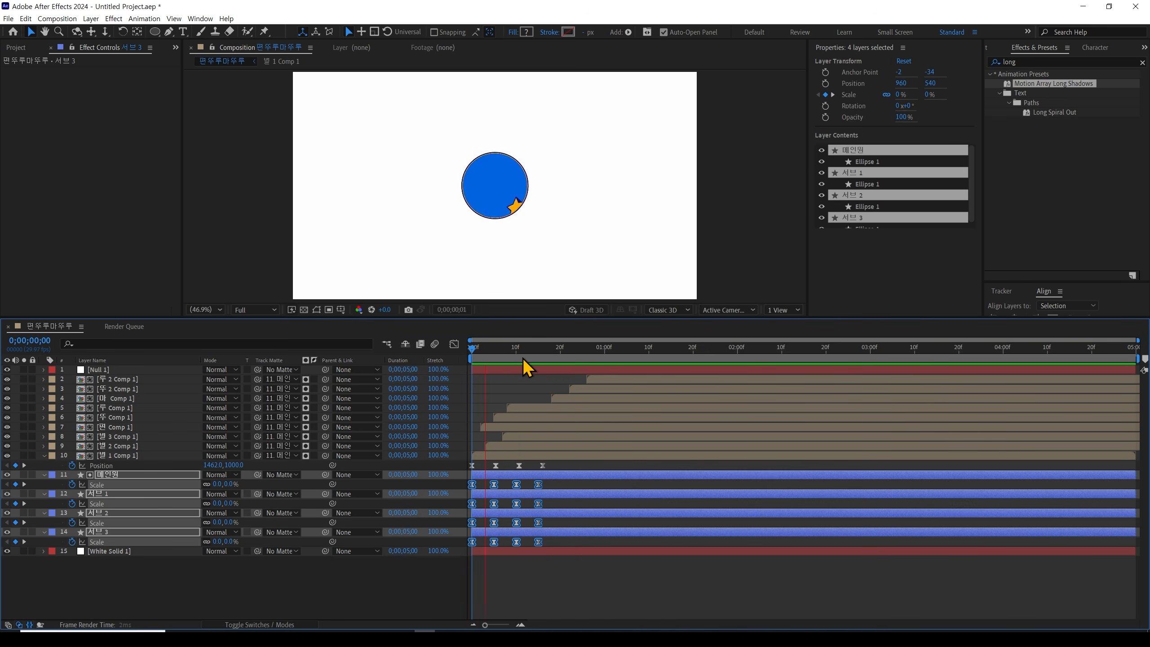
key("space")
mouse_move(539, 488)
left_mouse_down()
mouse_move(558, 485)
mouse_move(533, 487)
mouse_move(543, 492)
left_mouse_up()
key("space")
key("space")
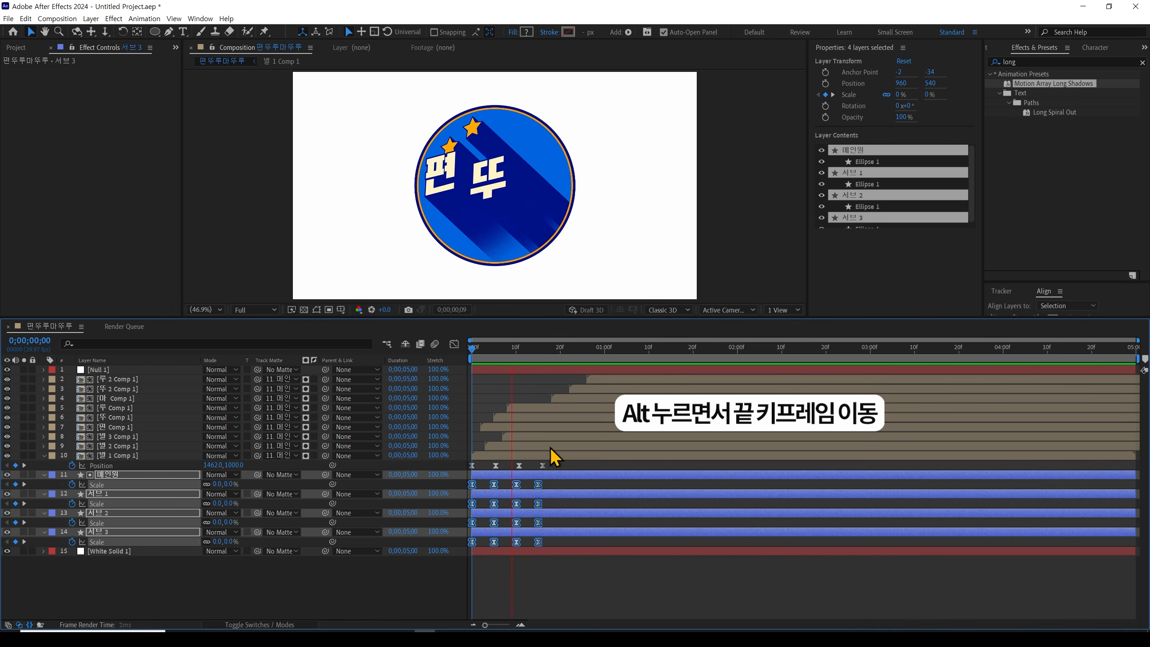
left_click(548, 513)
left_click(471, 585)
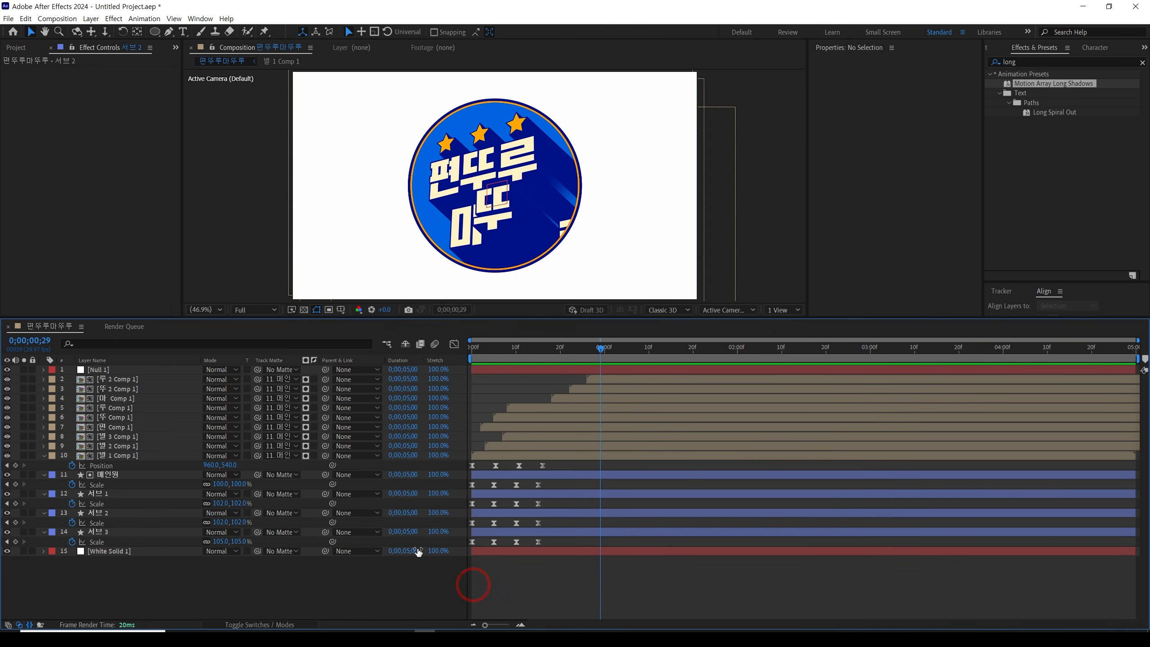
Stagger the circle layers so 서브 1 starts at about frame 4, 서브 3 at about frame 7 and 메인원 at about frame 10
left_click(125, 516)
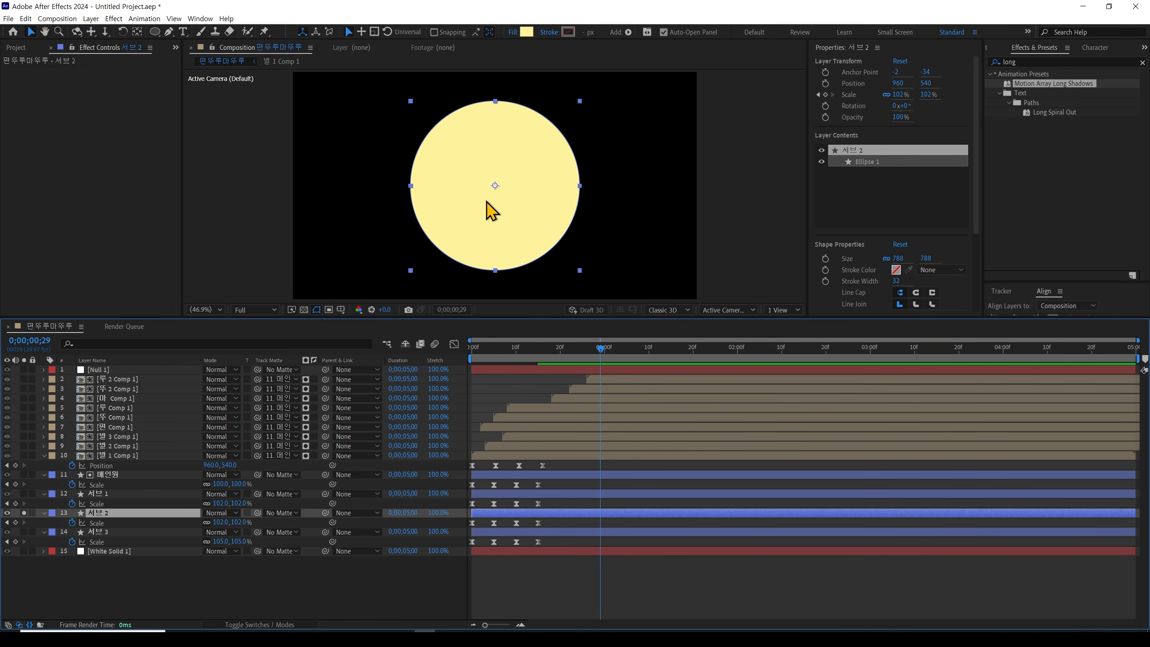
left_click_drag(488, 356, 556, 357)
left_click(23, 513)
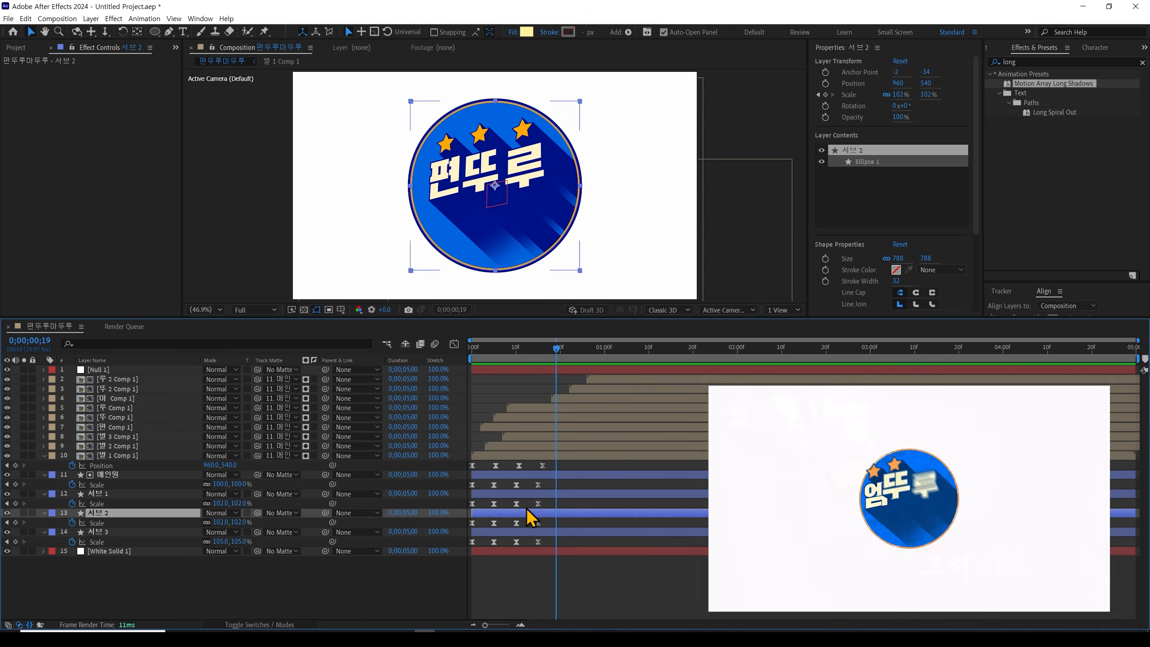
left_click_drag(495, 493, 530, 529)
left_click_drag(500, 475, 544, 476)
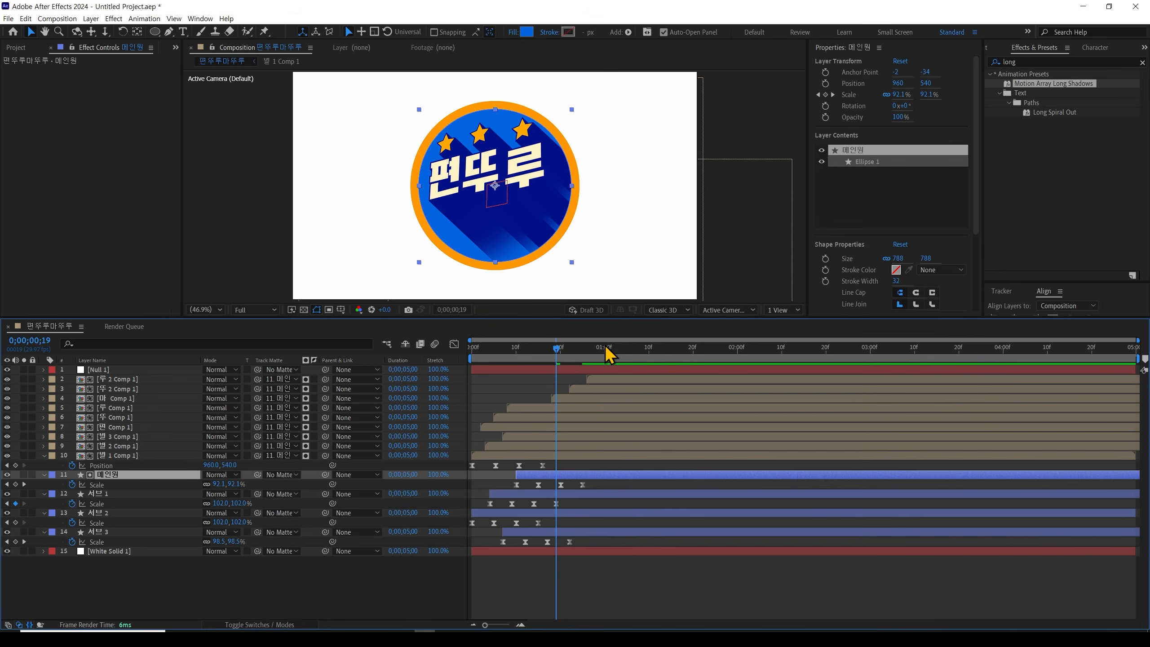
left_click_drag(1076, 114, 967, 126)
left_click_drag(482, 361, 491, 361)
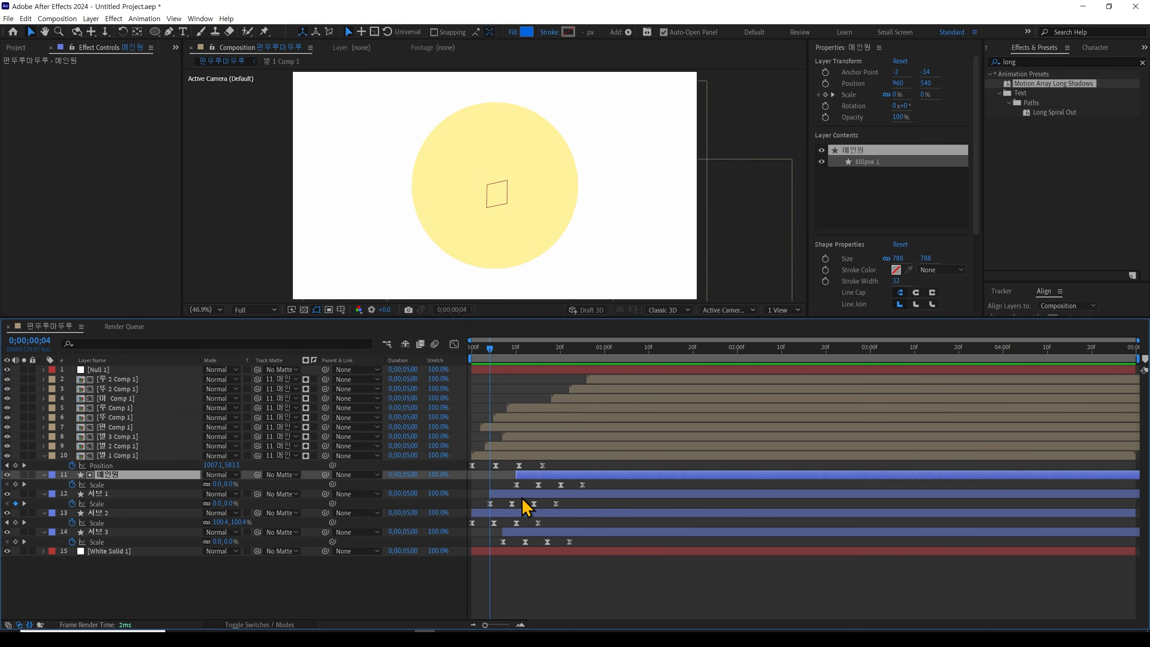
Adjust the stagger to start 서브 1 at about frame 4, 서브 3 at 7 and 메인원 at 9, and preview the composition
left_click(508, 502)
left_click_drag(504, 494, 565, 475)
left_click_drag(530, 532, 553, 531)
left_click_drag(557, 539, 529, 539)
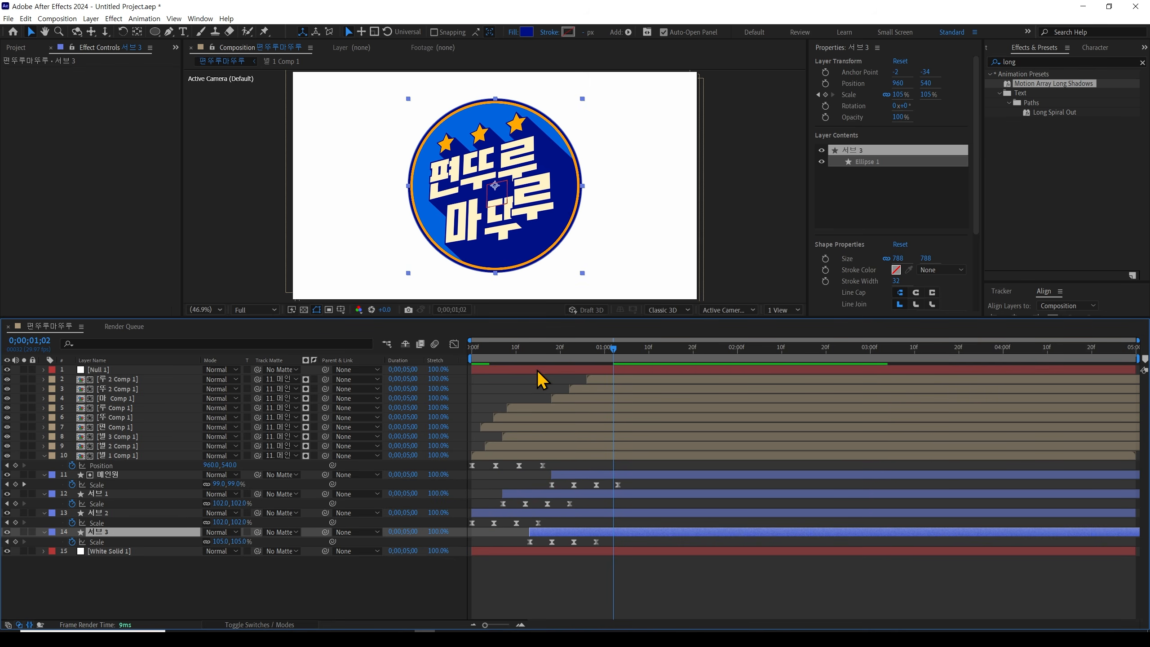
key("Home")
key("space")
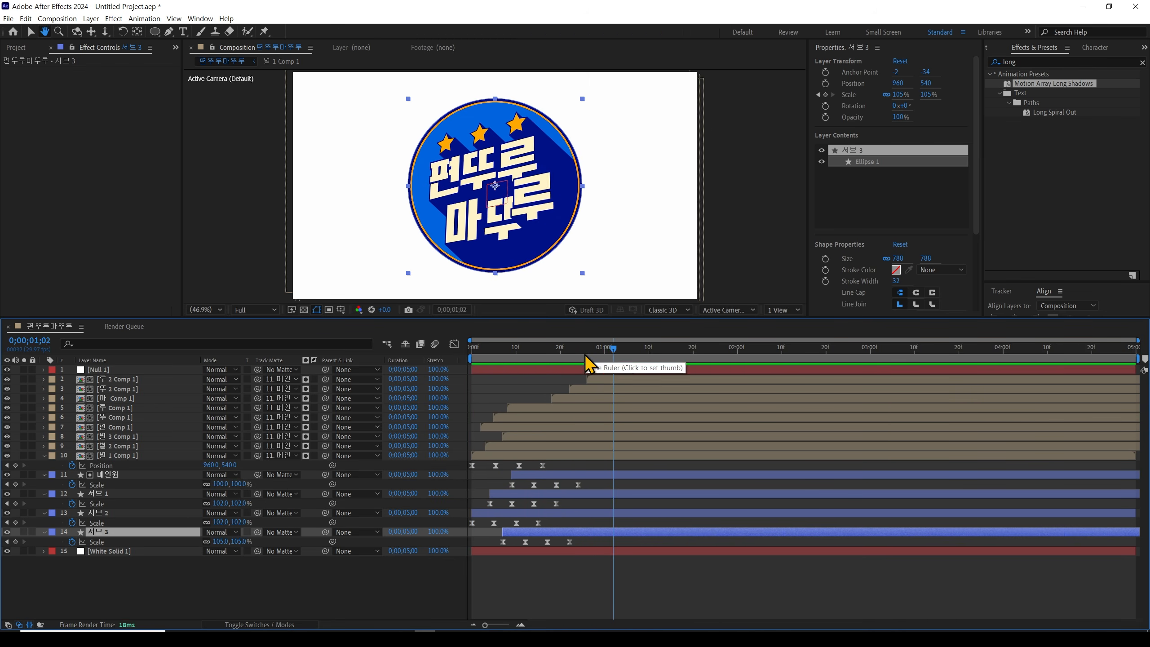
left_click(587, 347)
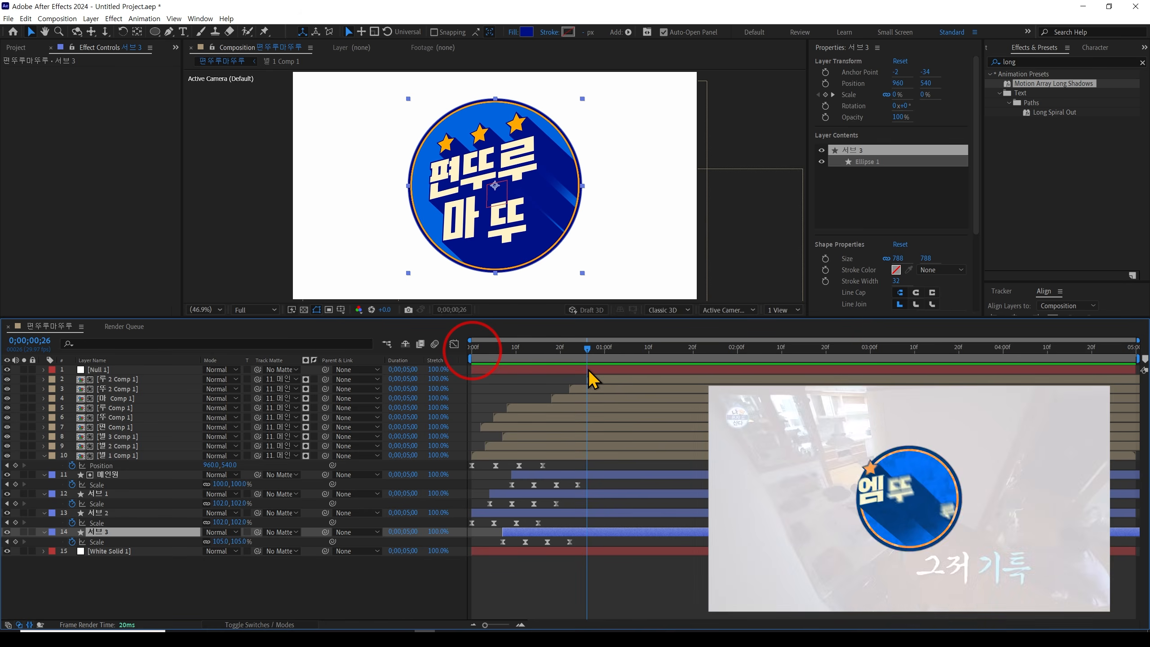
left_click_drag(587, 370, 495, 376)
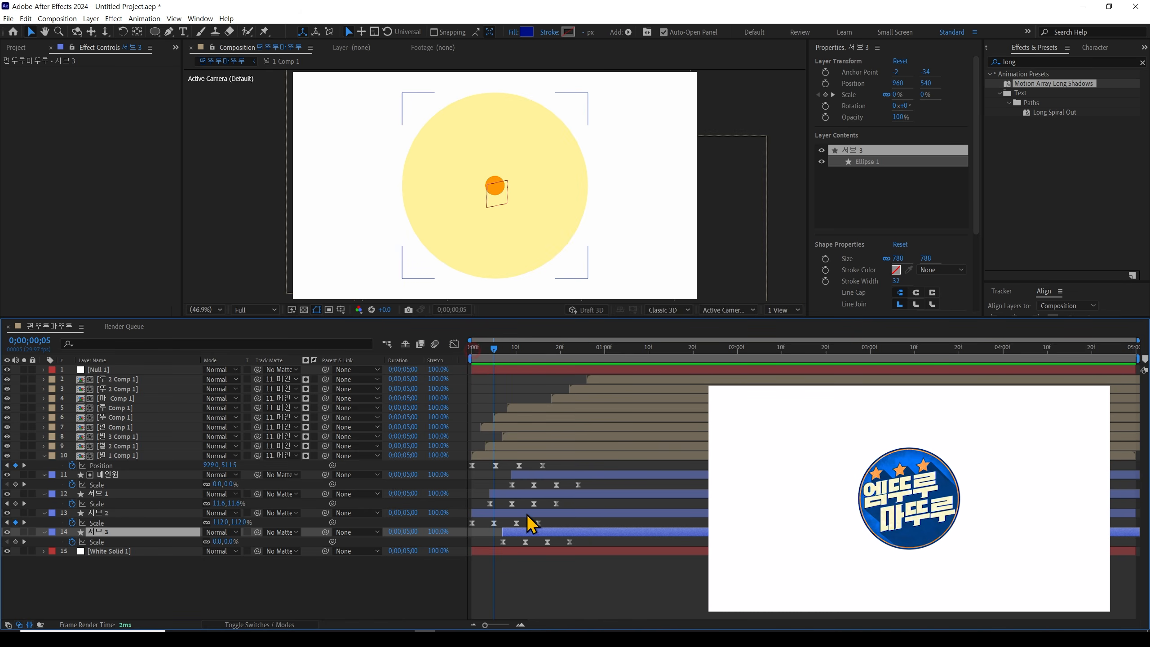
Shift all nine star and letter layers together so the first star starts at about frame 14, checking the timing in playback
left_click(563, 455)
left_click(612, 383, "shift")
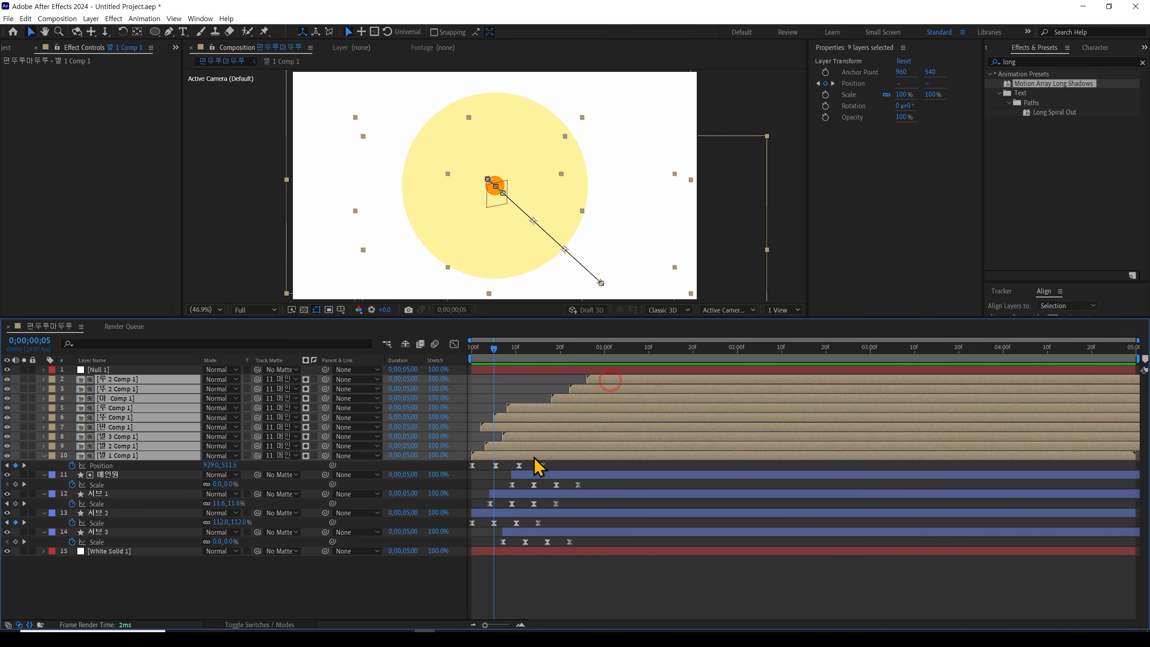
left_click_drag(525, 455, 566, 455)
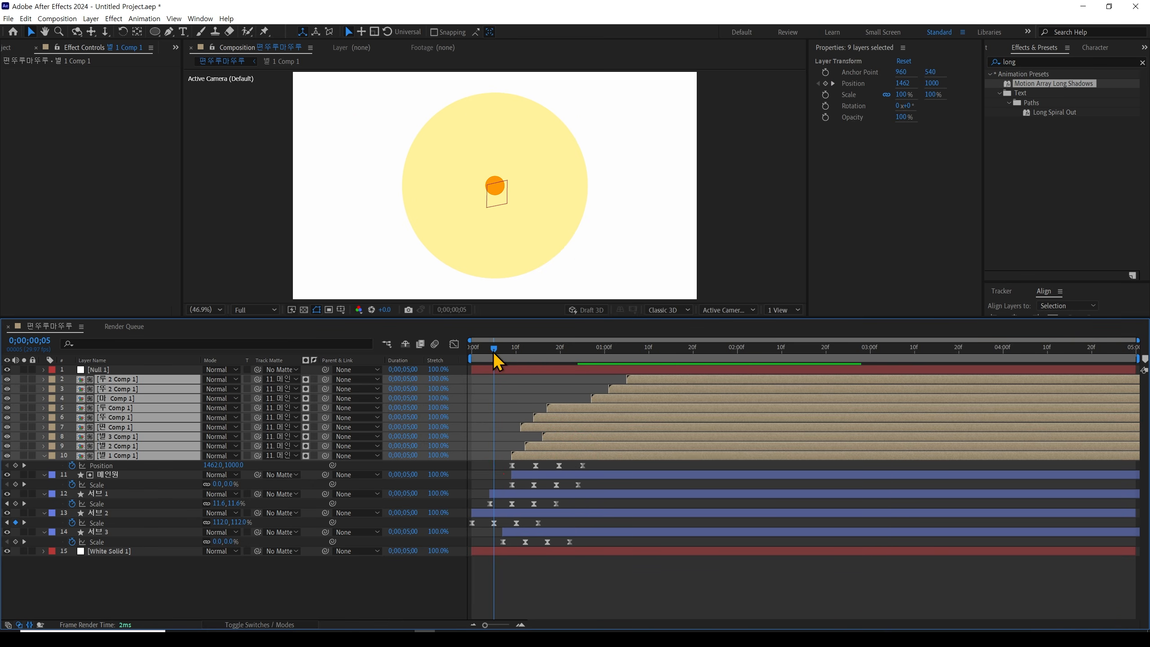
left_click_drag(494, 348, 472, 348)
key("space")
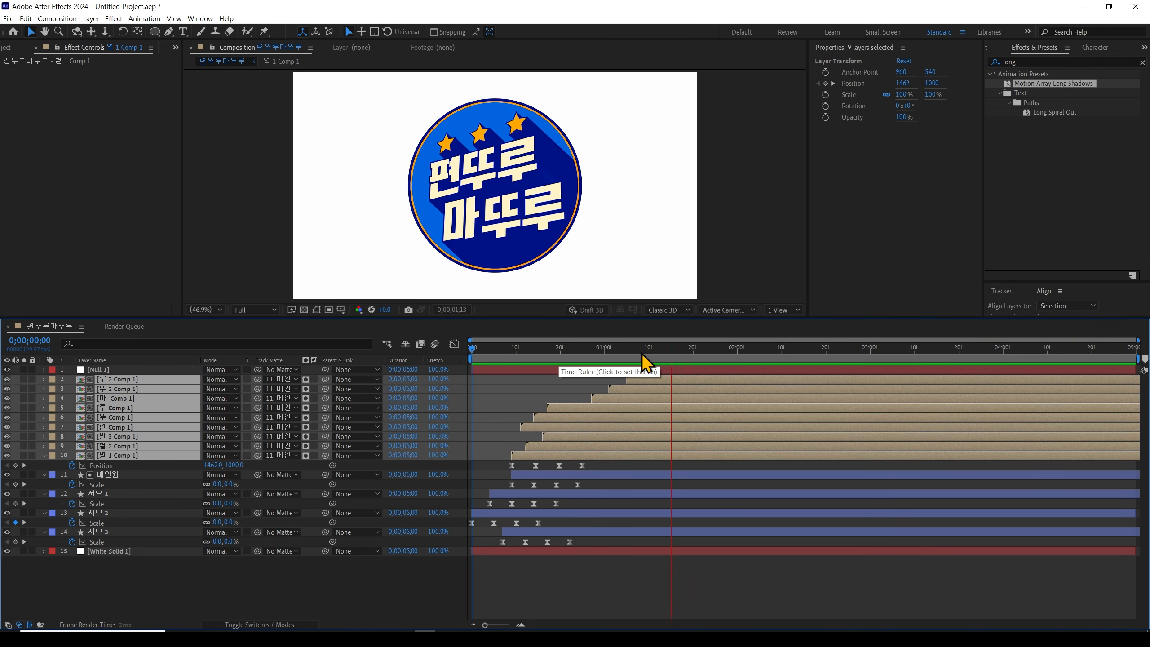
left_click(666, 358)
key("space")
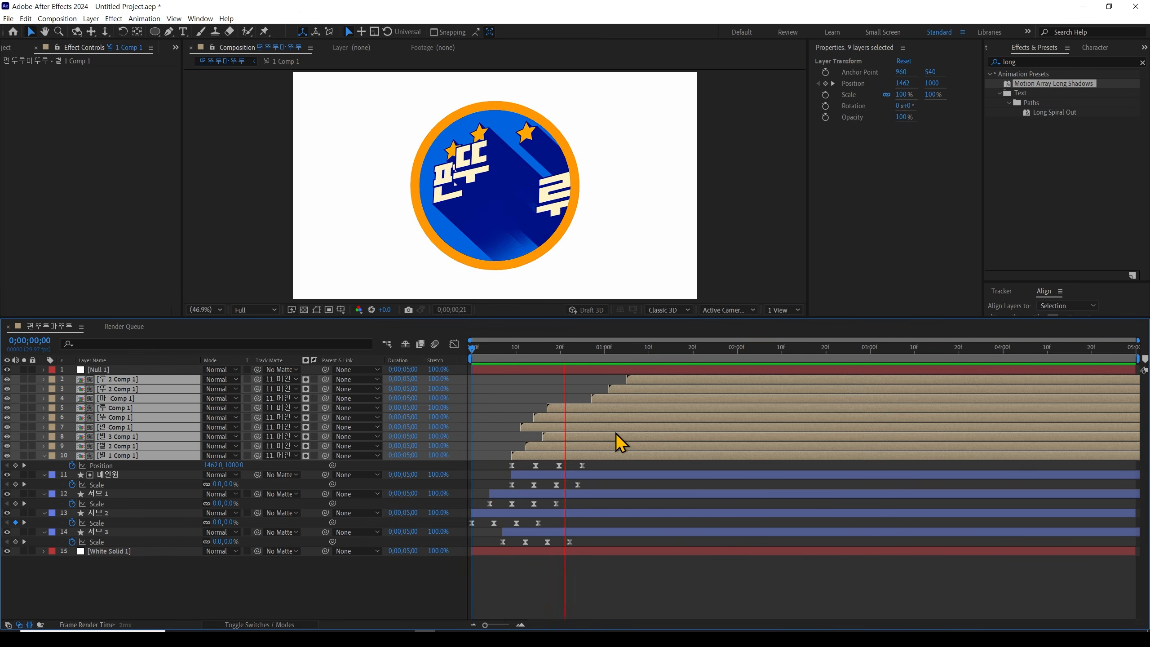
left_click_drag(604, 441, 626, 441)
left_click(549, 585)
Enable motion blur for the composition and every layer above the white solid, and preview the animation
key("F4")
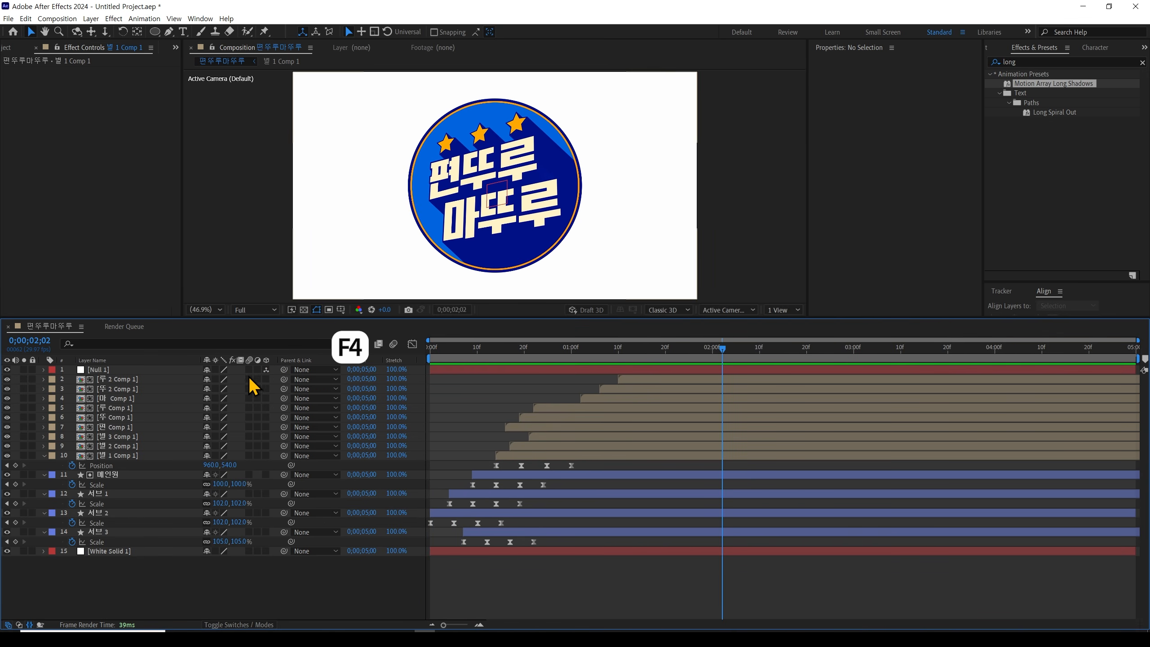
left_click_drag(249, 370, 256, 537)
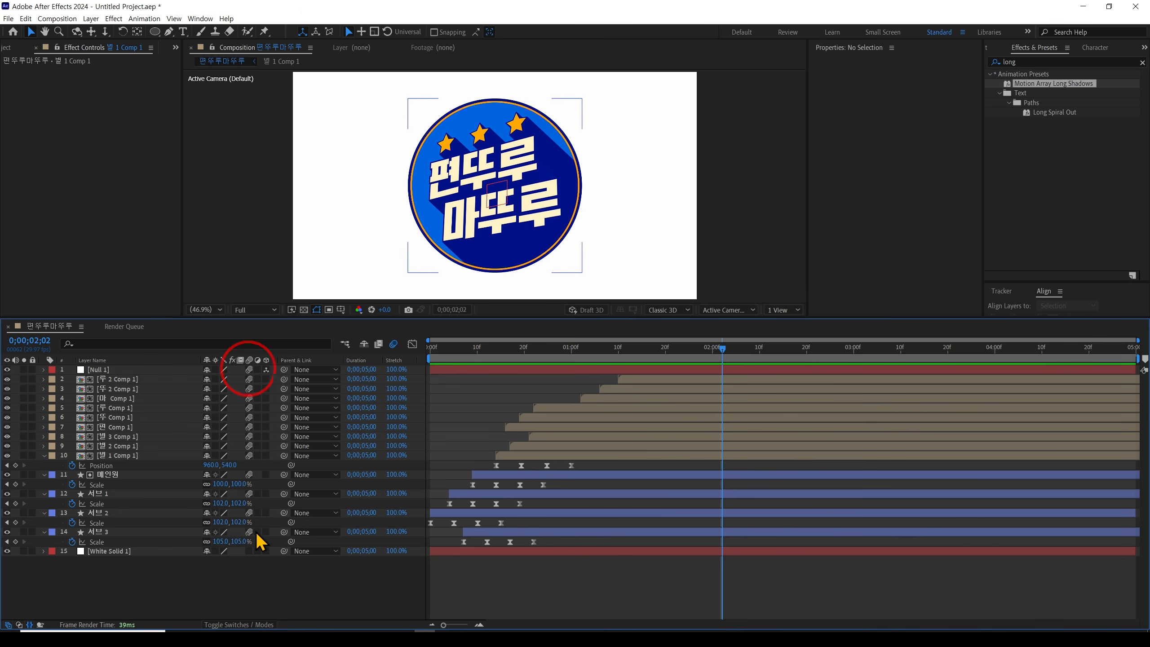
left_click_drag(531, 348, 318, 375)
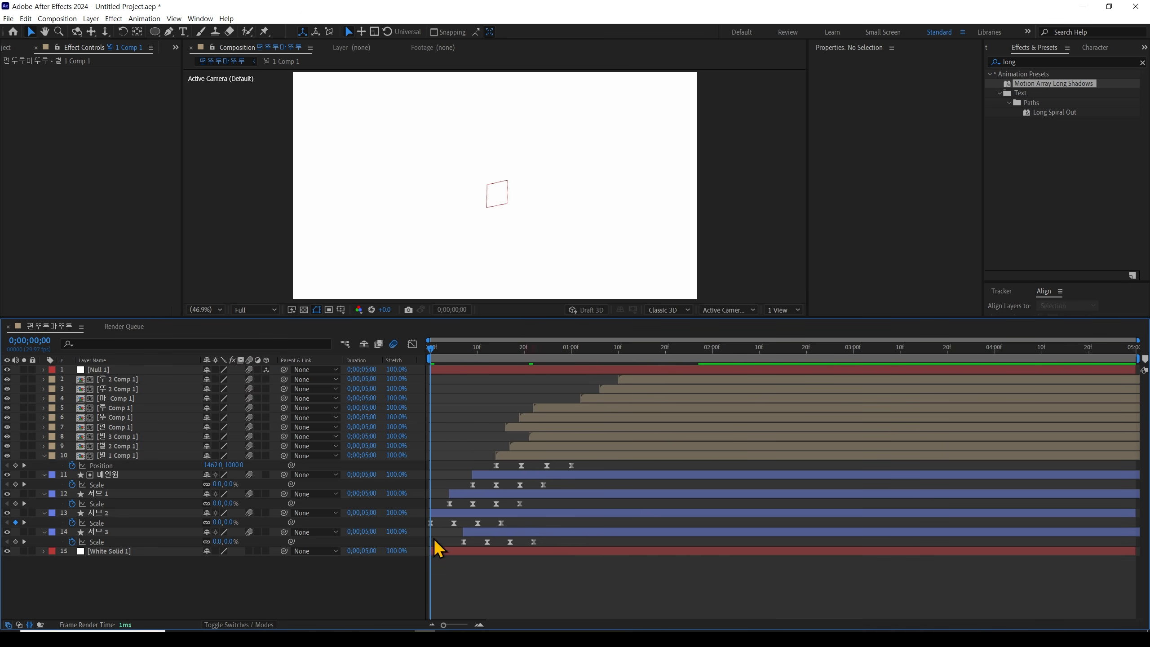
key("space")
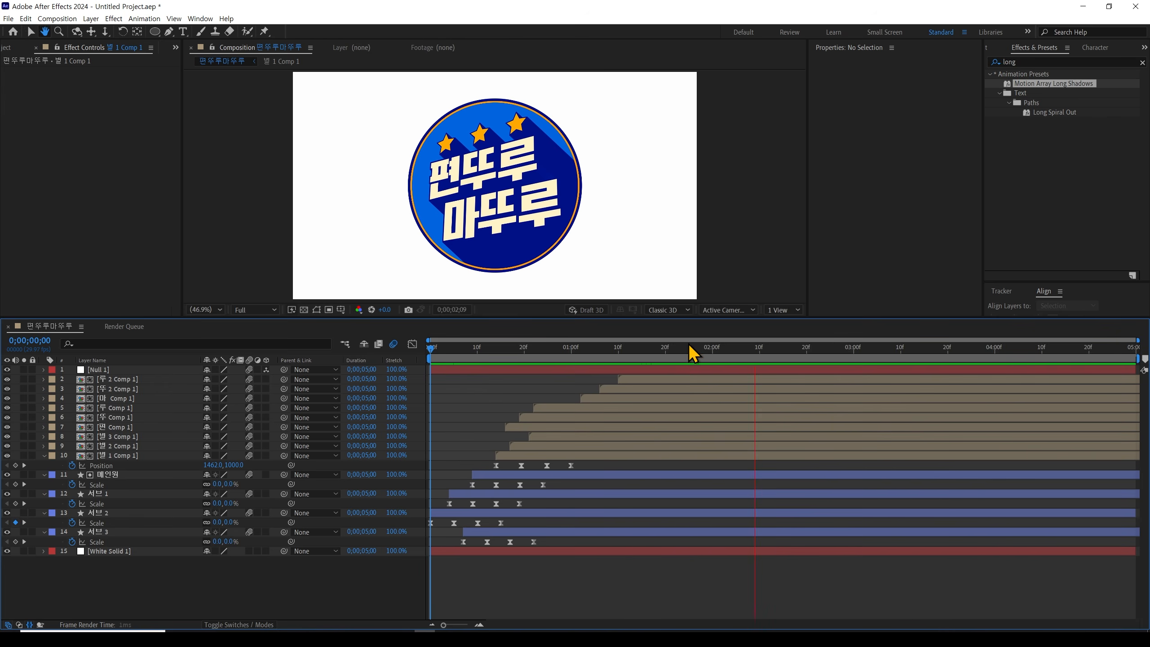
left_click_drag(689, 349, 600, 349)
key("space")
Spread the start times of the star and letter layers further apart, ending with 루 2 at about frame 46, and preview the result
left_click_drag(554, 436, 562, 418)
left_click_drag(565, 426, 562, 417)
left_click_drag(566, 408, 617, 398)
left_click_drag(630, 388, 639, 389)
left_click_drag(645, 378, 658, 379)
key("space")
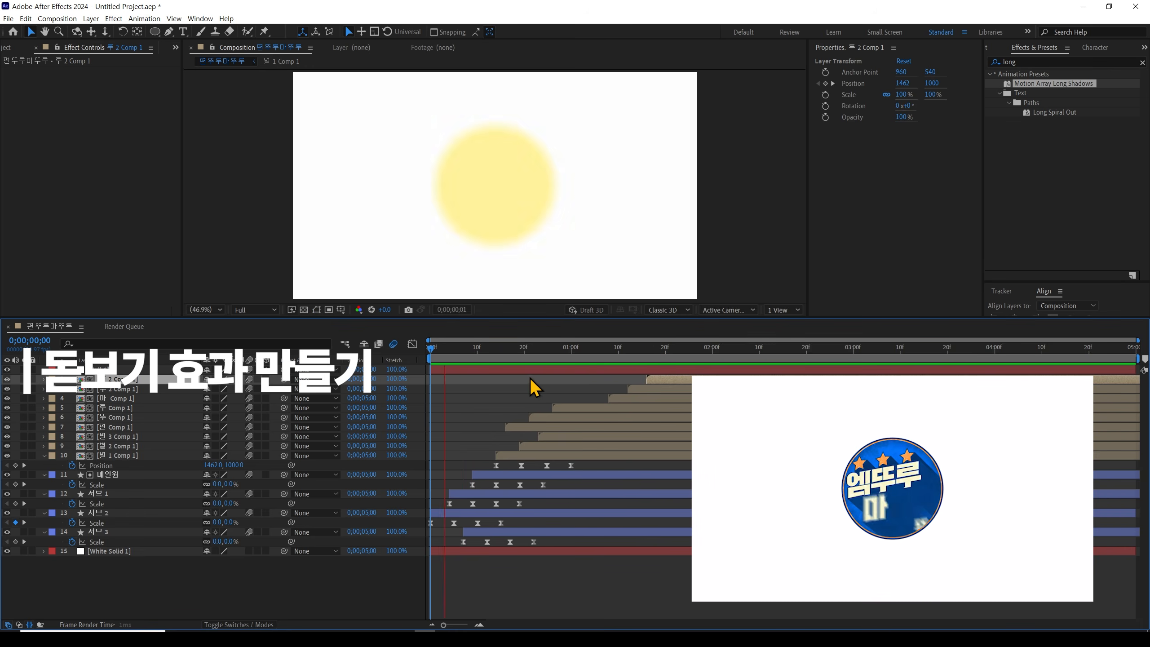
key("space")
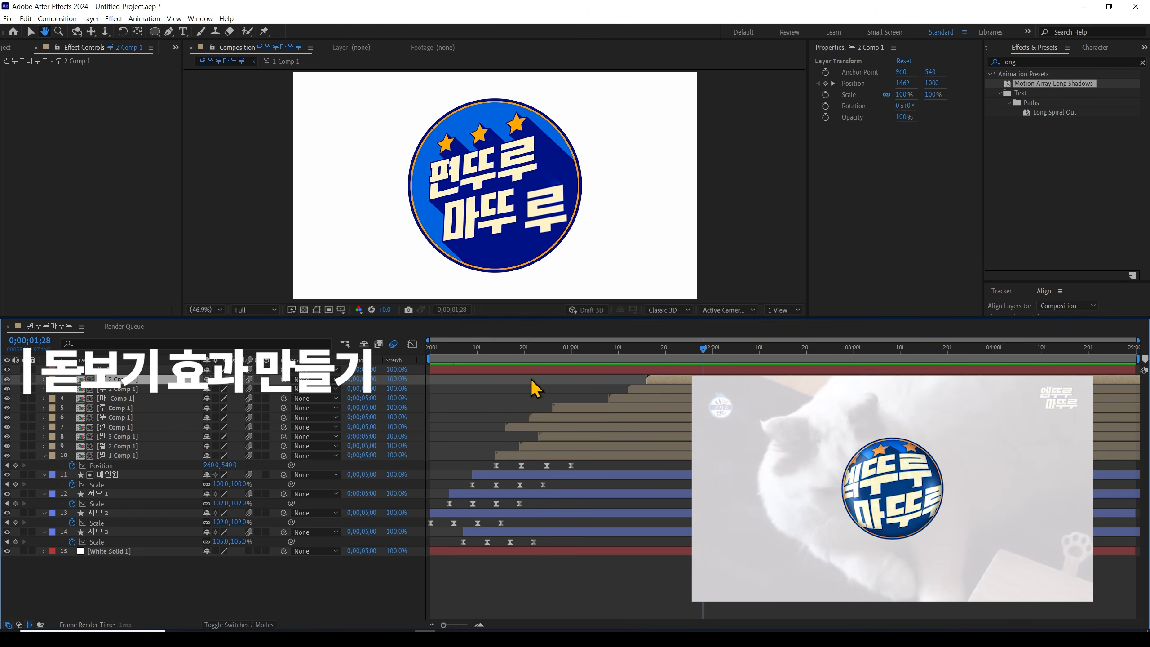
Add an adjustment layer and trim its start to 0;00;02;20
left_click_drag(689, 359, 808, 360)
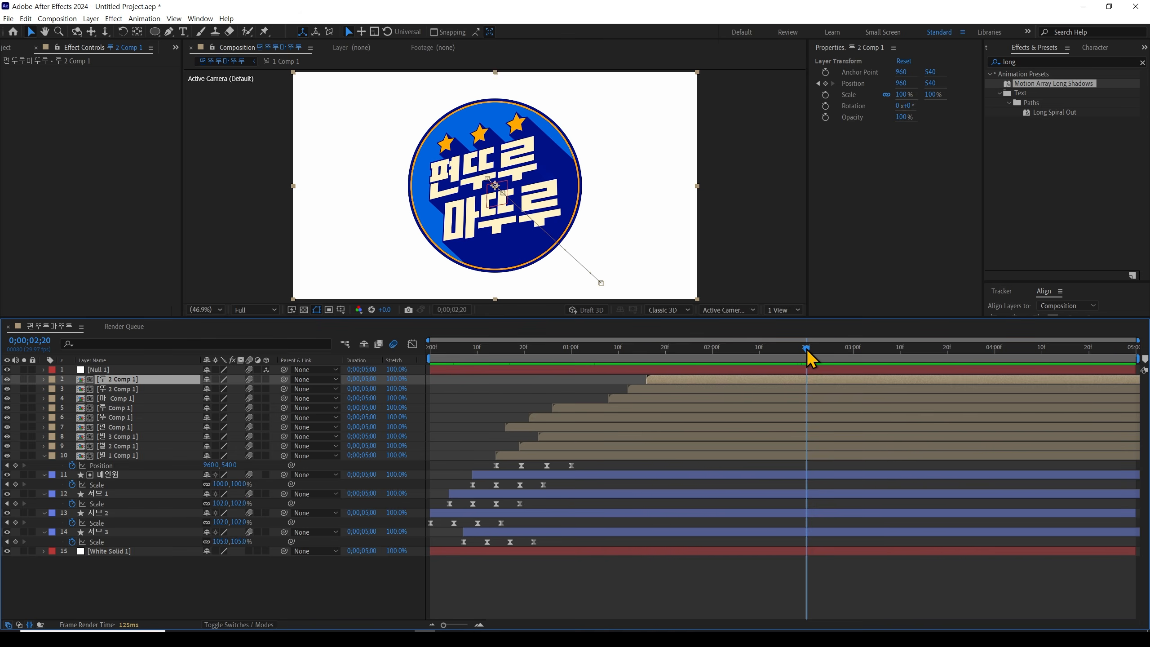
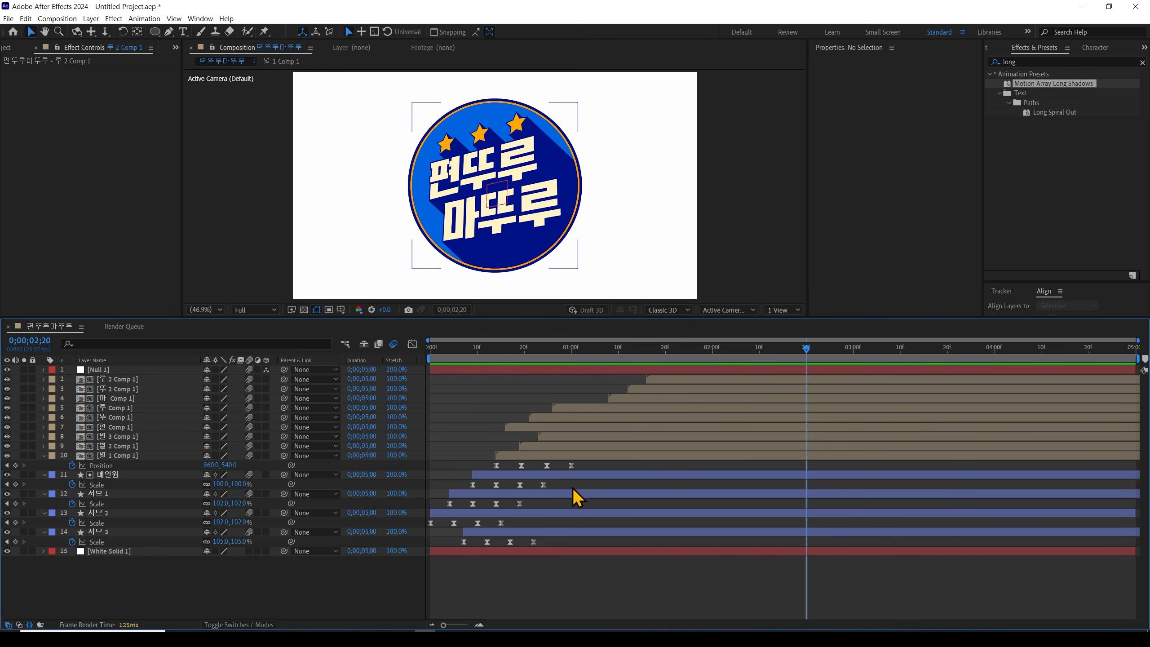
right_click(533, 562)
mouse_move(629, 447)
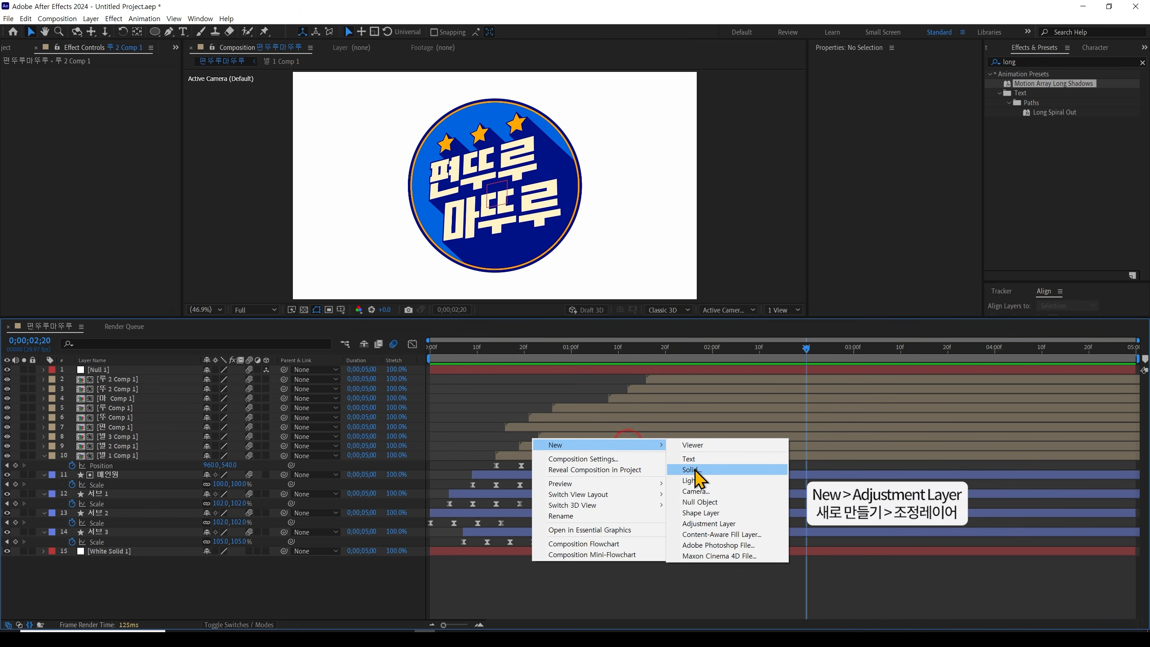
left_click(712, 537)
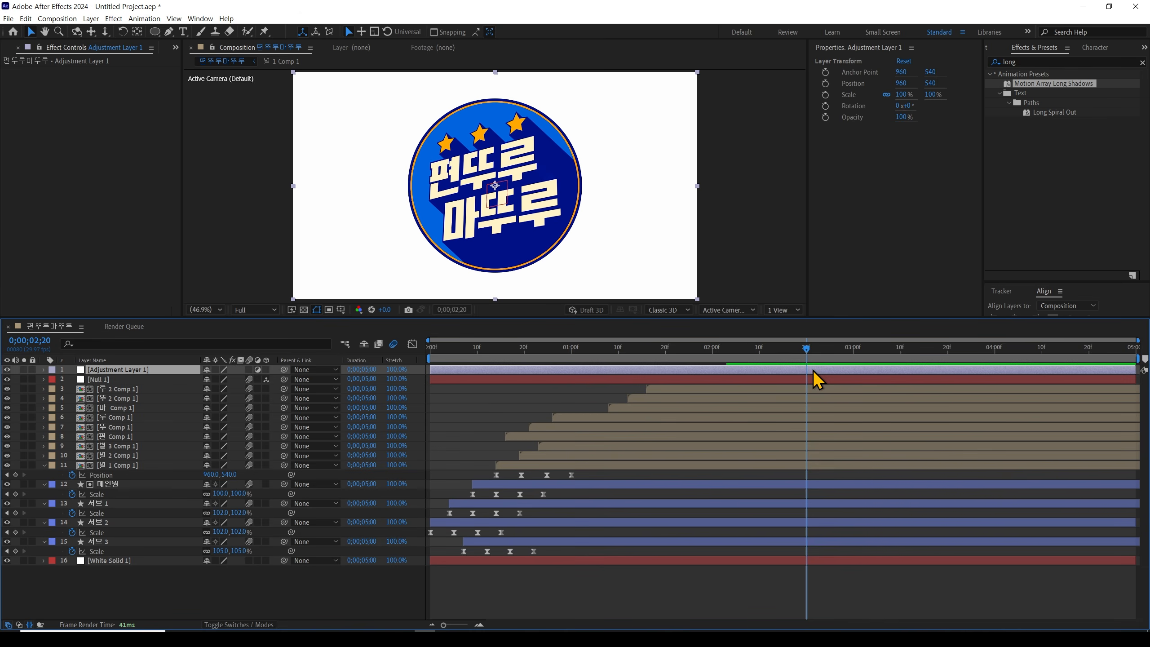
key("alt+bracketleft")
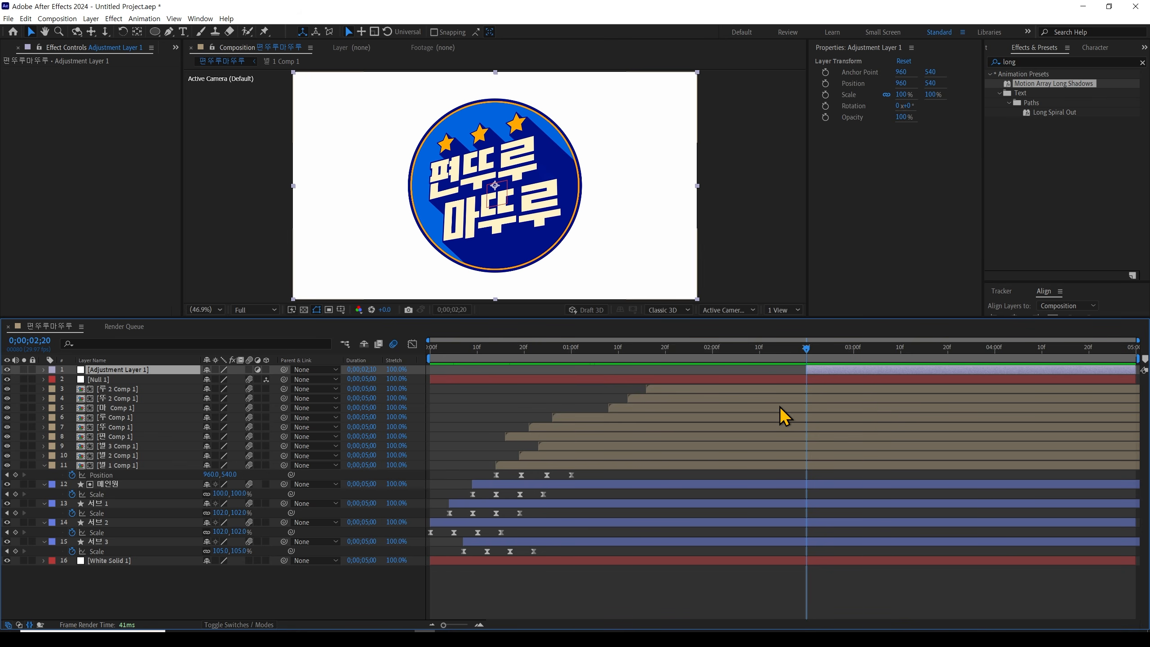
Find the Bulge effect and apply it to the adjustment layer
left_click(1032, 62)
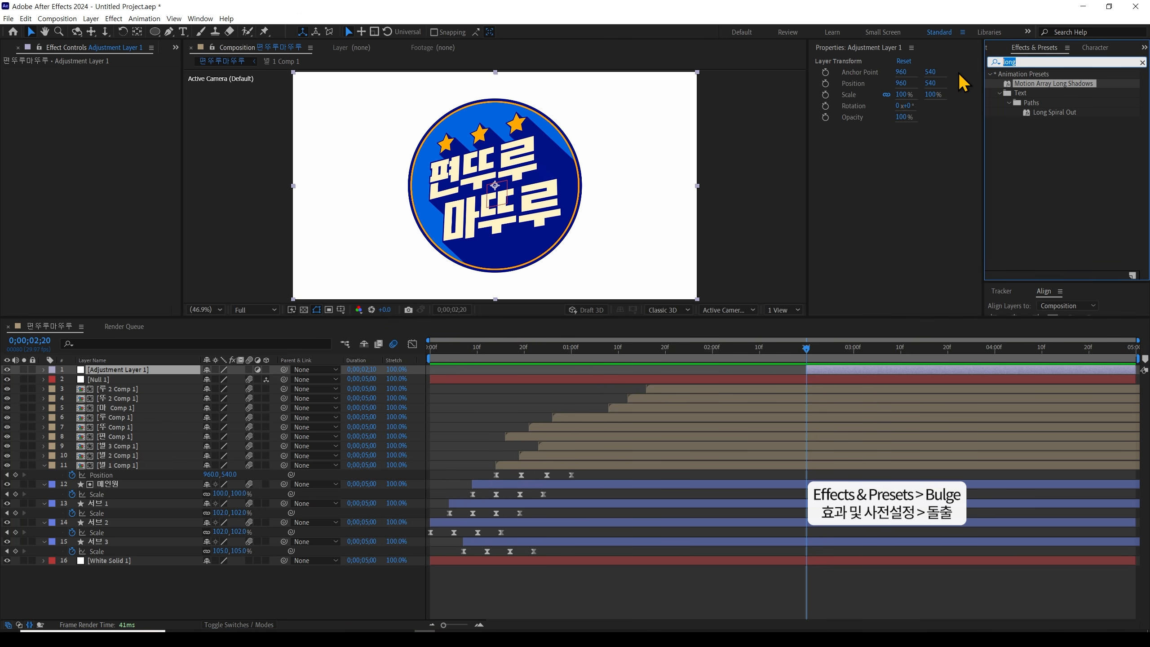
type("bulge")
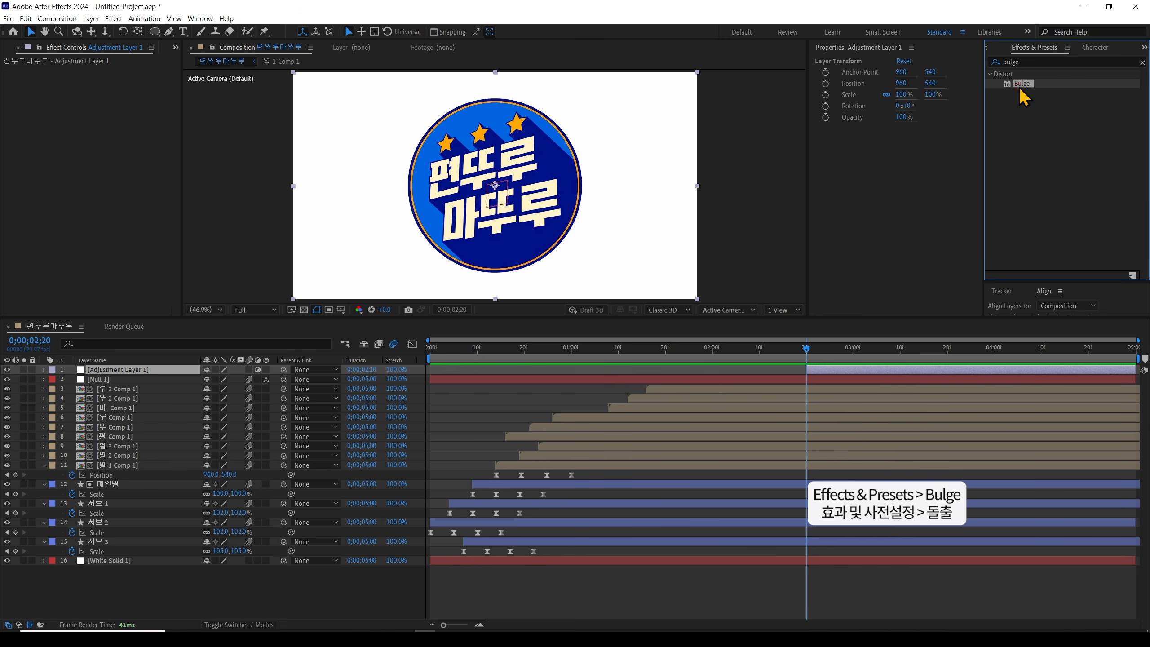
left_click_drag(1020, 84, 817, 371)
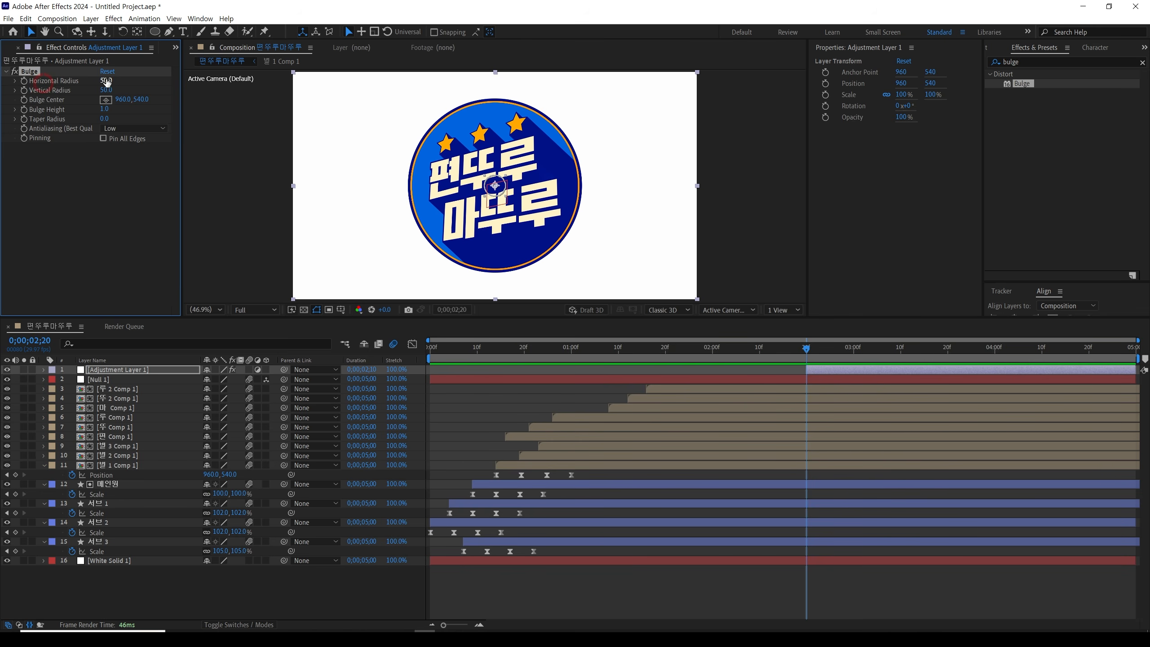
Set the Bulge effect's horizontal and vertical radius to 394 and its antialiasing to High
left_click_drag(106, 81, 319, 101)
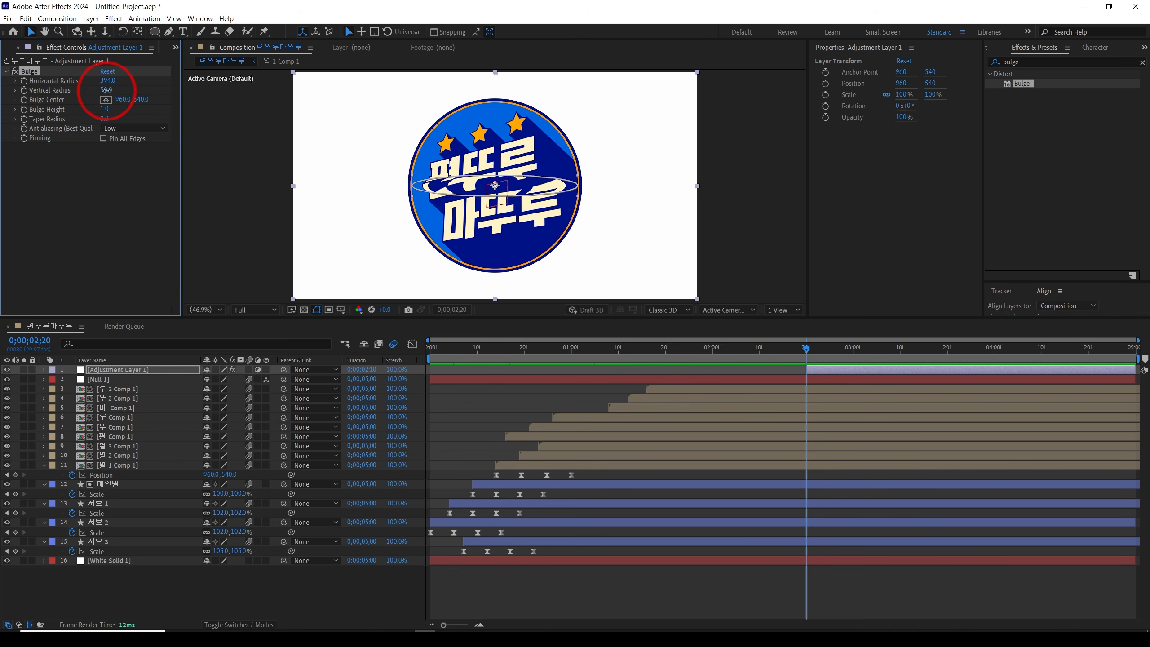
left_click_drag(106, 91, 297, 87)
left_click(49, 130)
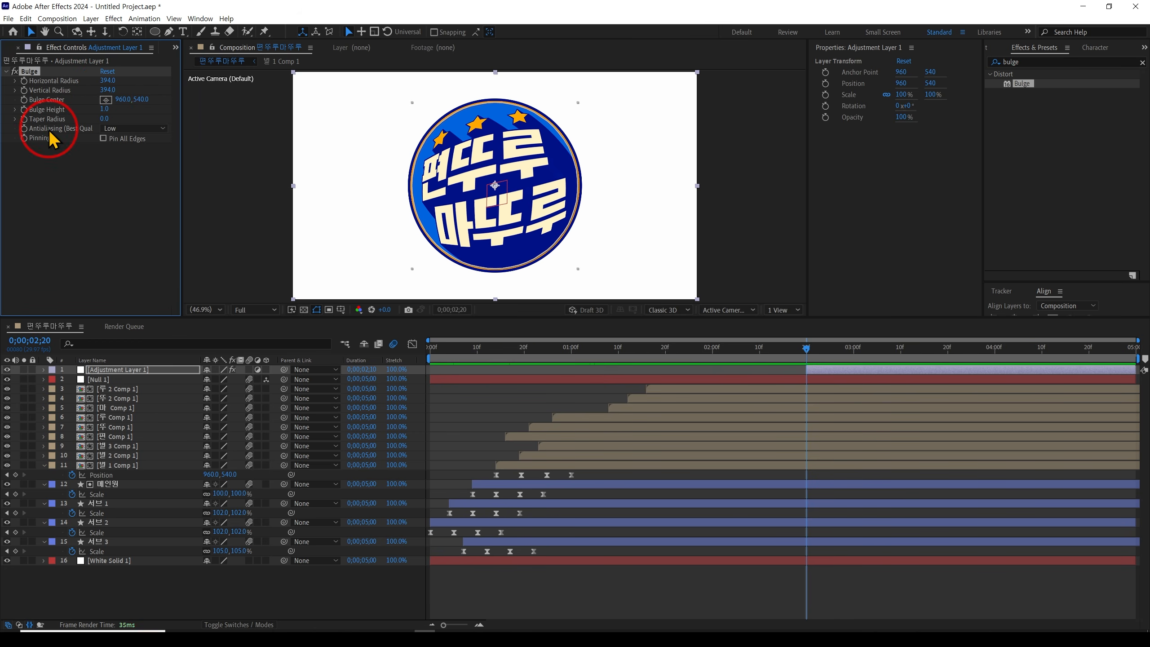
left_click(148, 136)
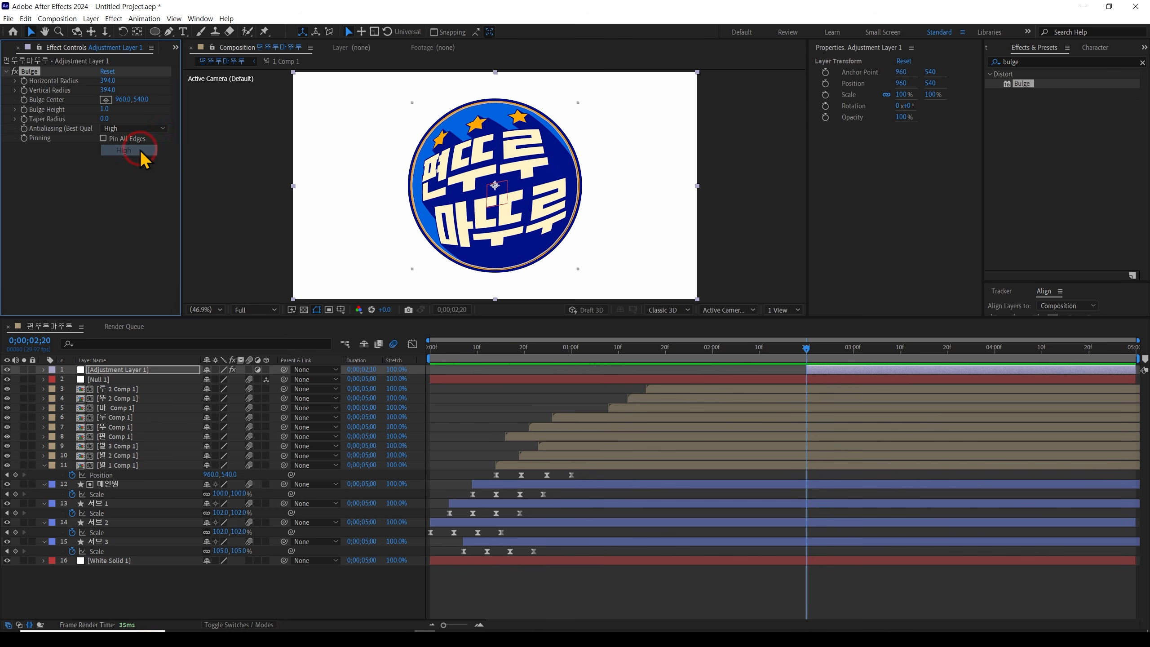
left_click(144, 204)
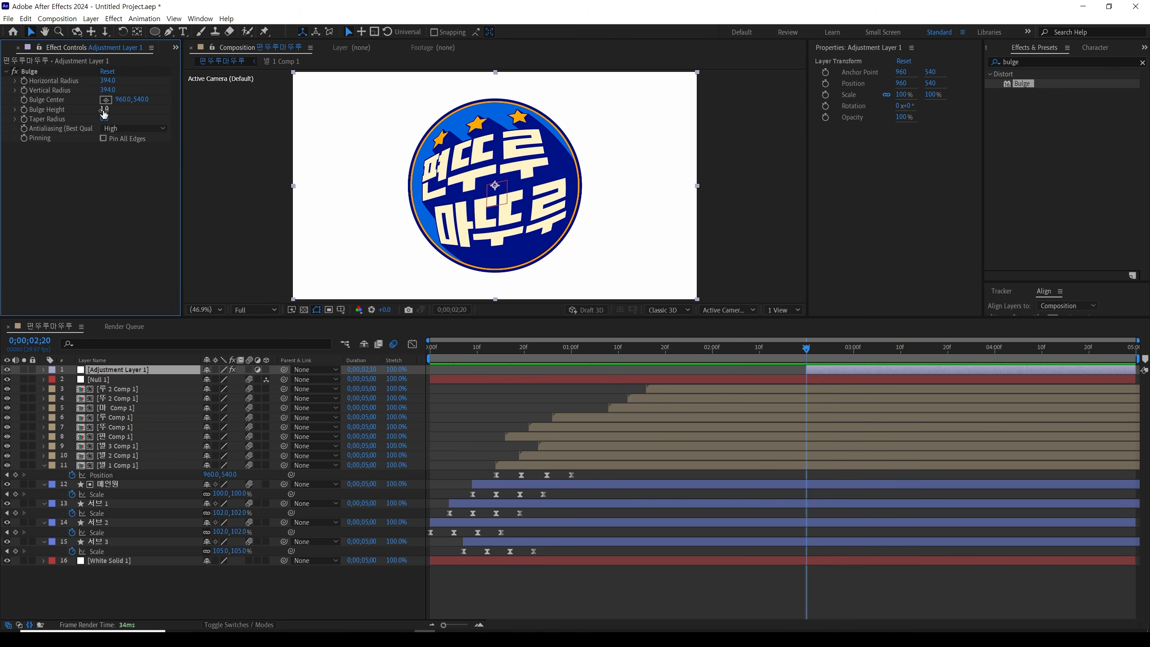
Set the Bulge effect's height to 0.8 on the adjustment layer
left_click_drag(102, 110, 96, 114)
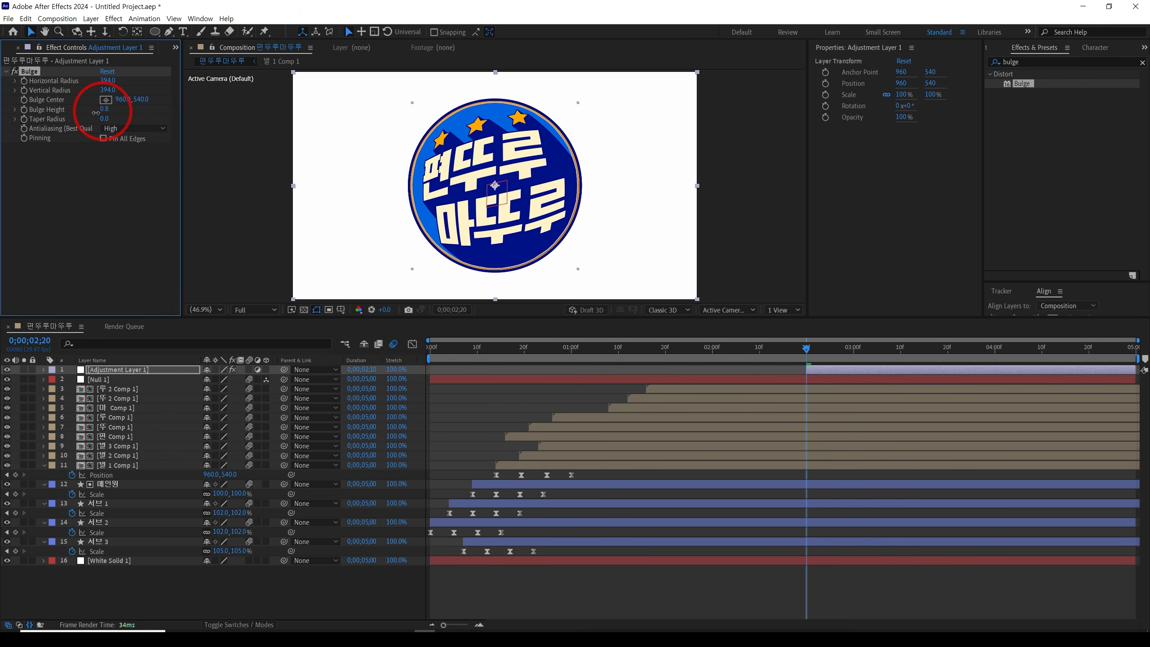
left_click_drag(98, 112, 99, 114)
left_click(109, 188)
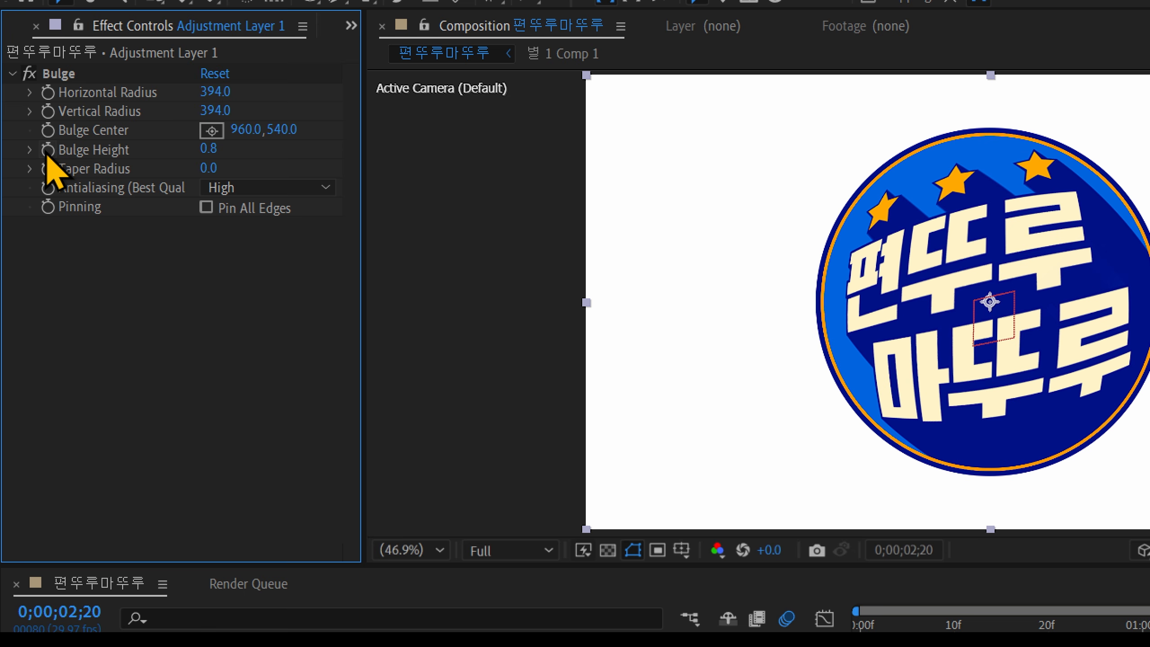
Keyframe Bulge Height at 0.8 at 0;00;02;20 and again ten frames on at 0;00;03;00
left_click(48, 151)
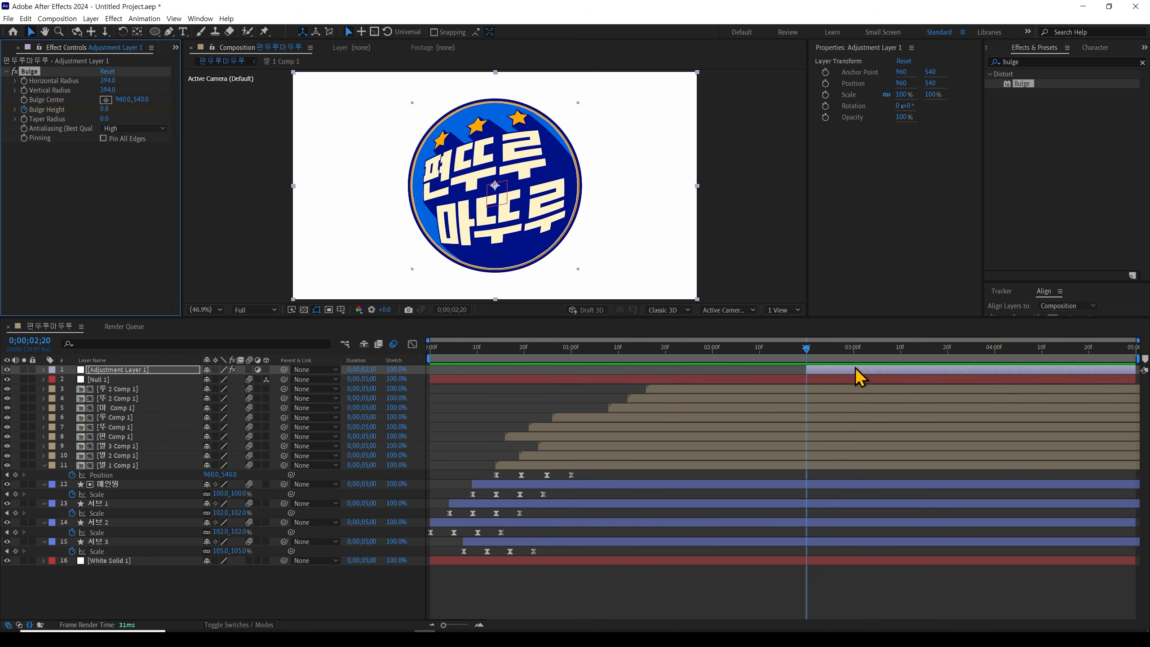
left_click(855, 369)
key("u")
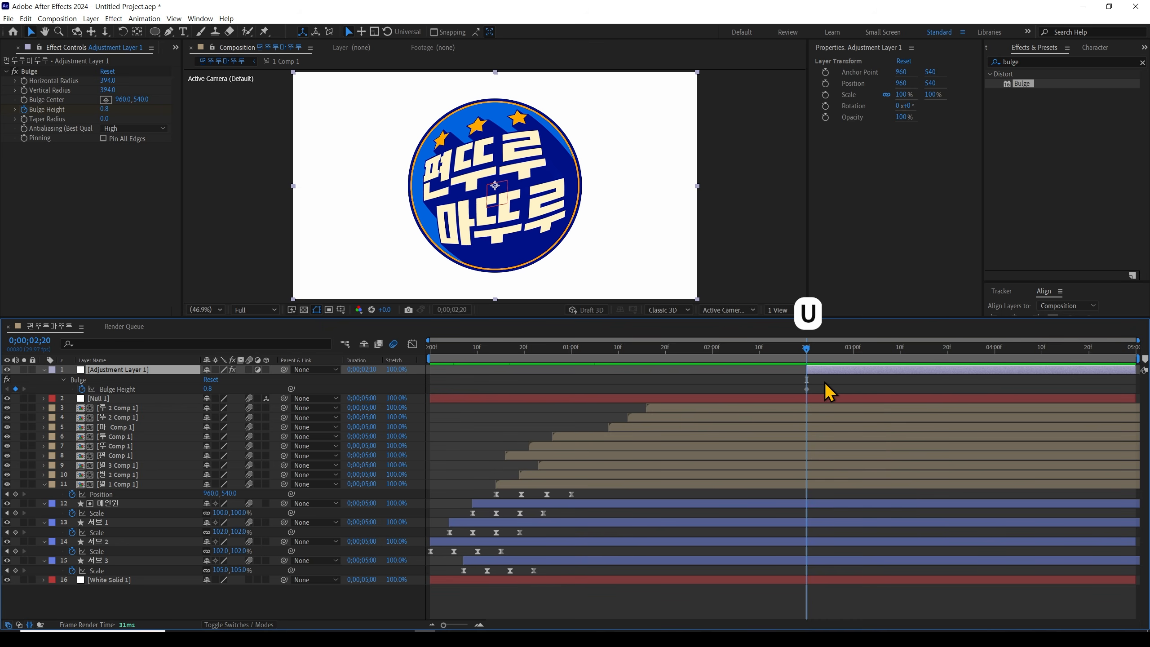
key("shift+Page_Down")
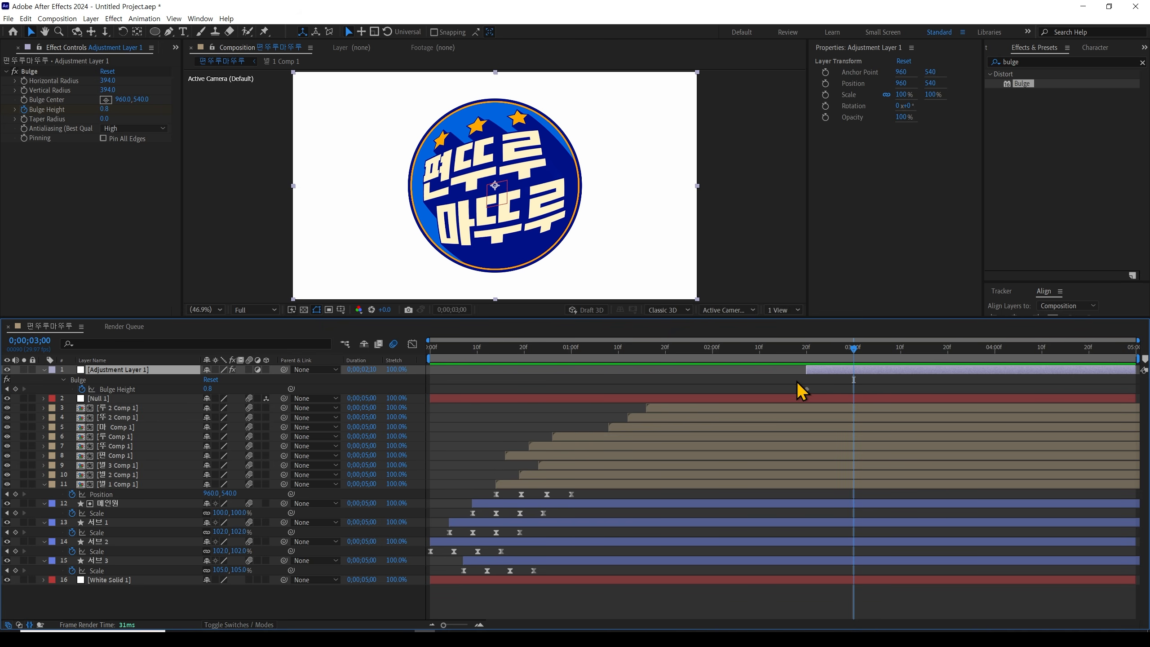
left_click_drag(796, 379, 821, 407)
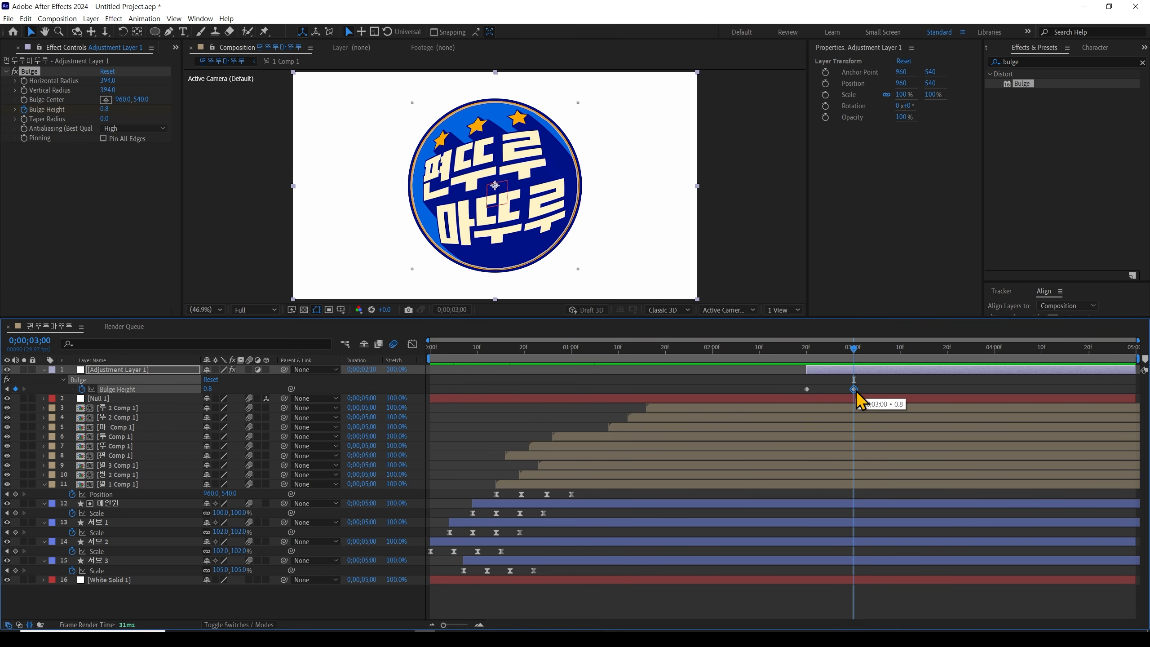
Change the Bulge Height keyframe at 0;00;02;20 to 0 and preview the bulge animation
left_click(806, 389)
double_click(806, 389)
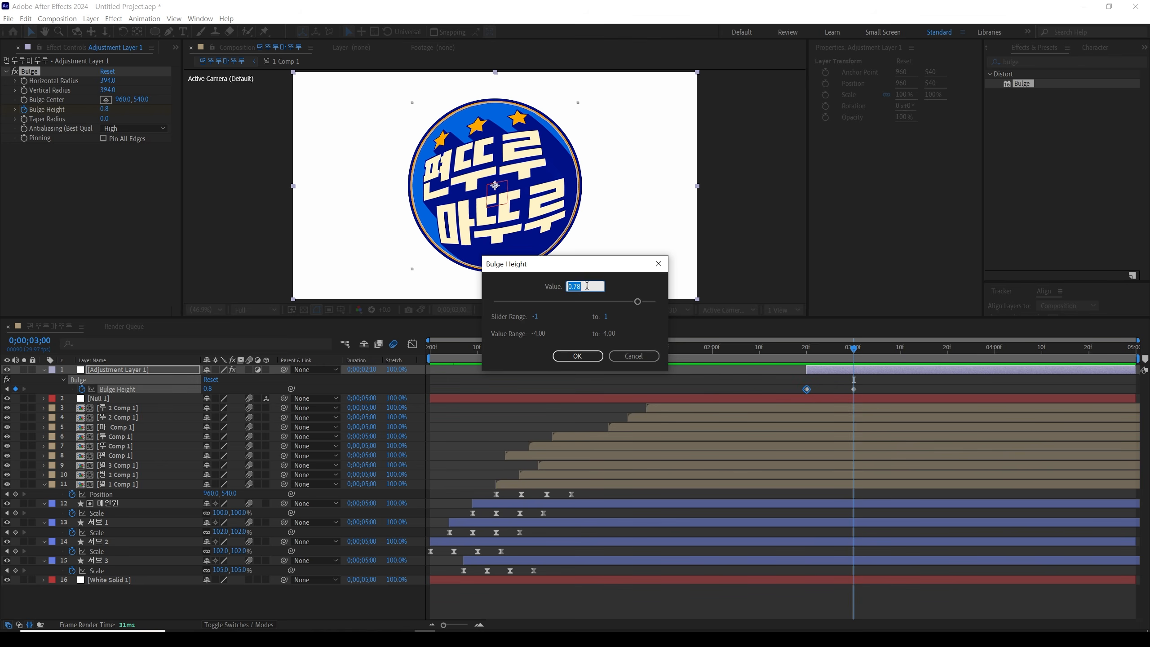
key("Return")
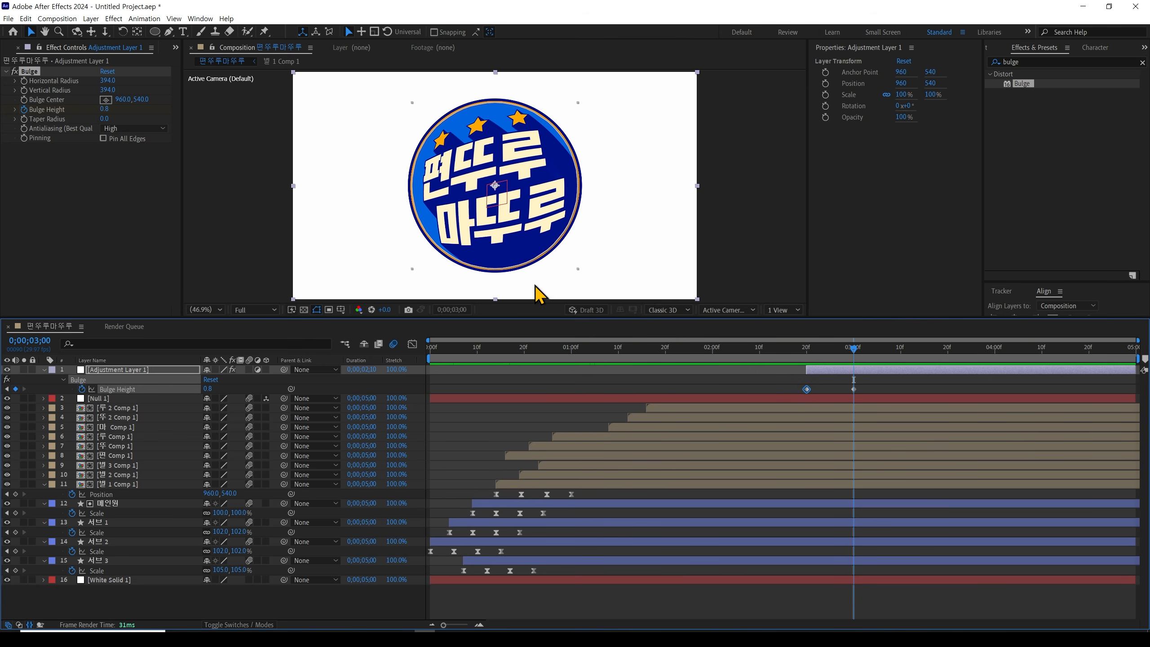
left_click_drag(826, 347, 793, 359)
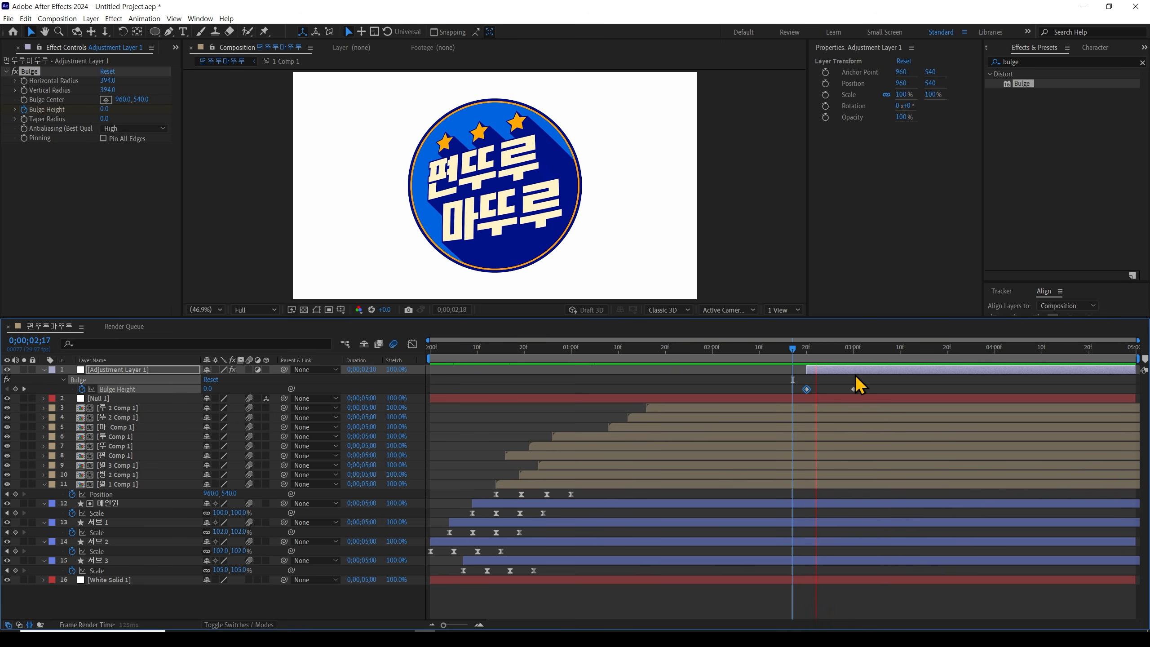
left_click(854, 349)
left_click(769, 349)
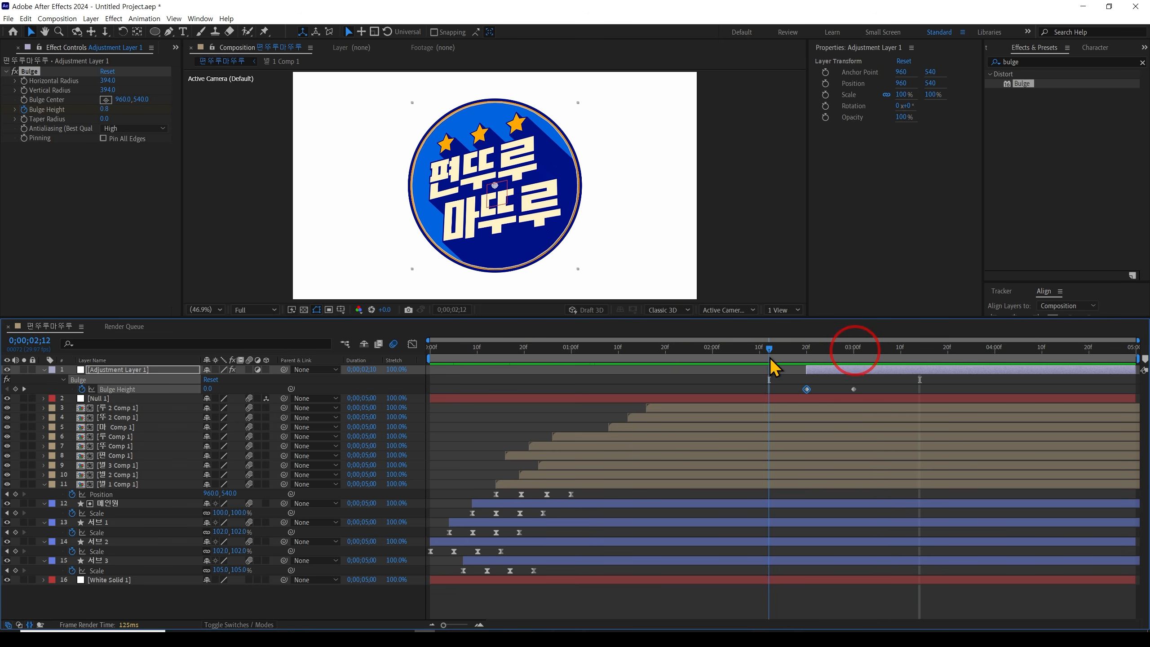
left_click(788, 380)
key("space")
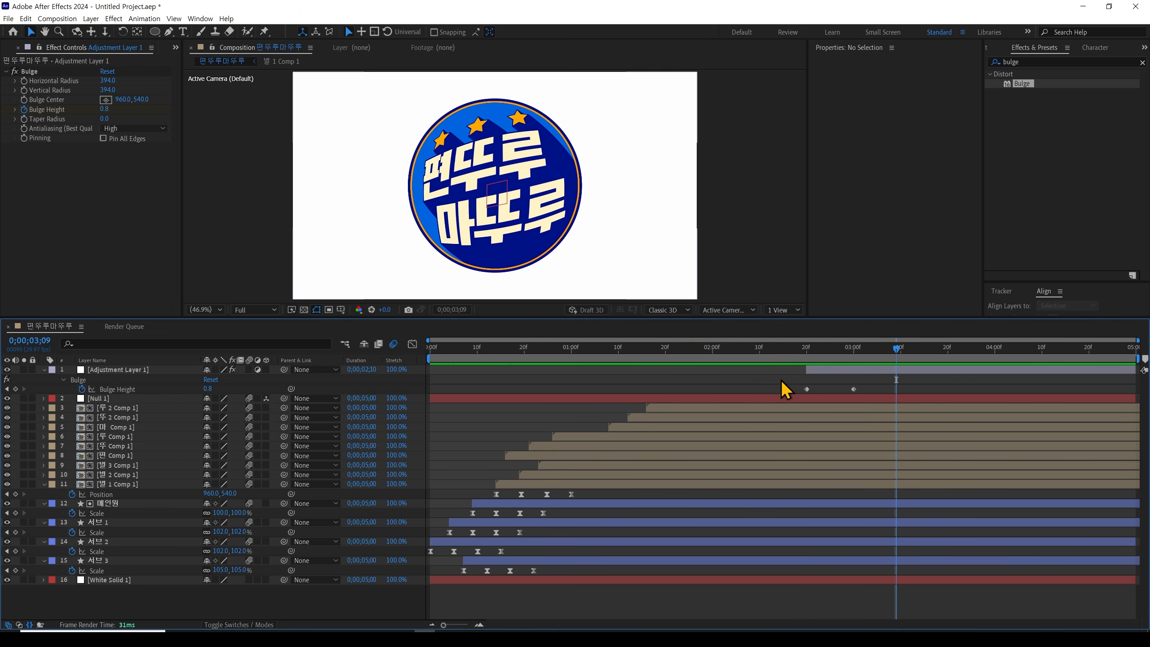
Apply Easy Ease to both Bulge Height keyframes with a steep speed peak midway between them, and preview the result
left_click_drag(782, 383, 864, 395)
key("F9")
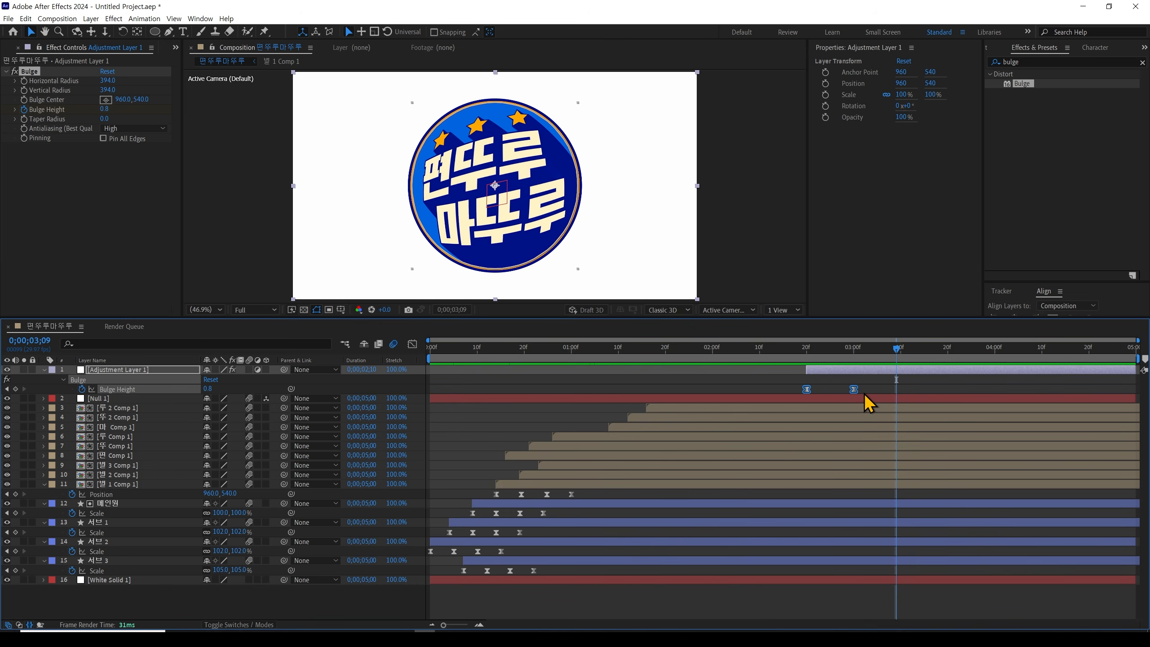
left_click(412, 344)
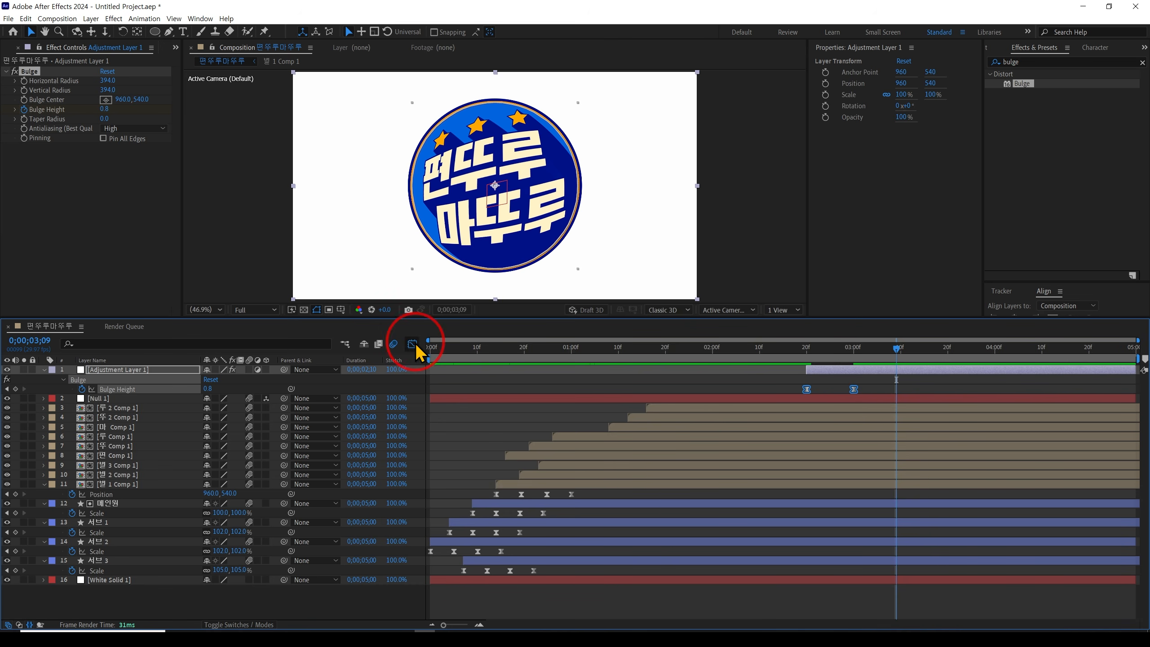
left_click_drag(790, 551, 832, 587)
left_click(854, 585)
left_click(412, 343)
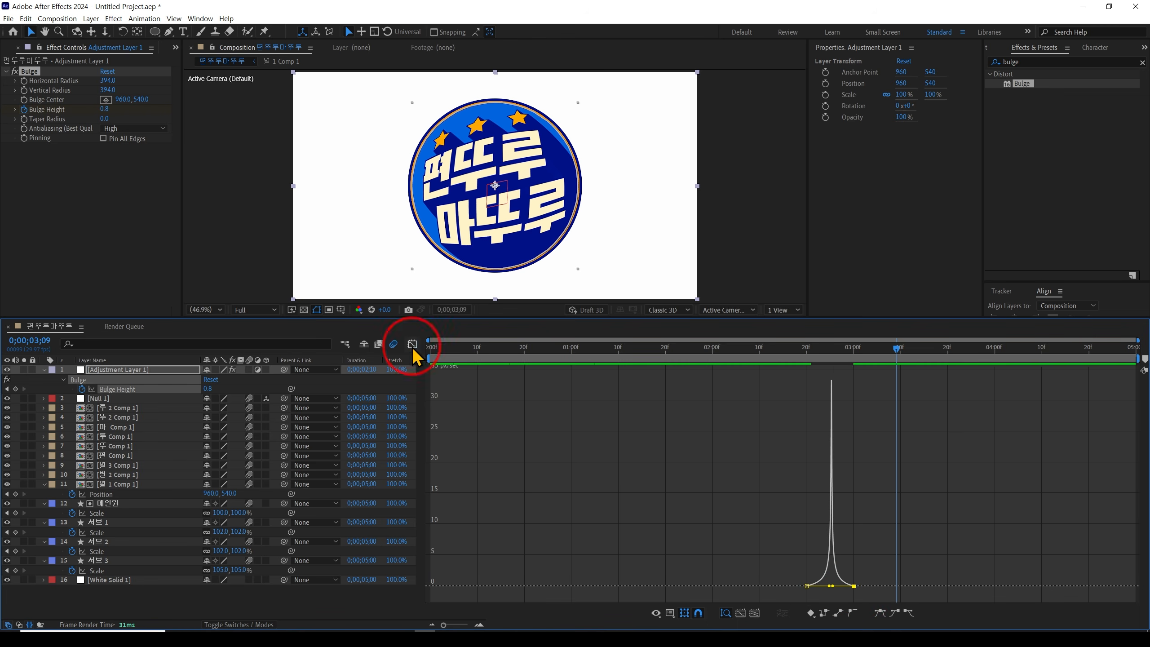
left_click_drag(847, 347, 765, 347)
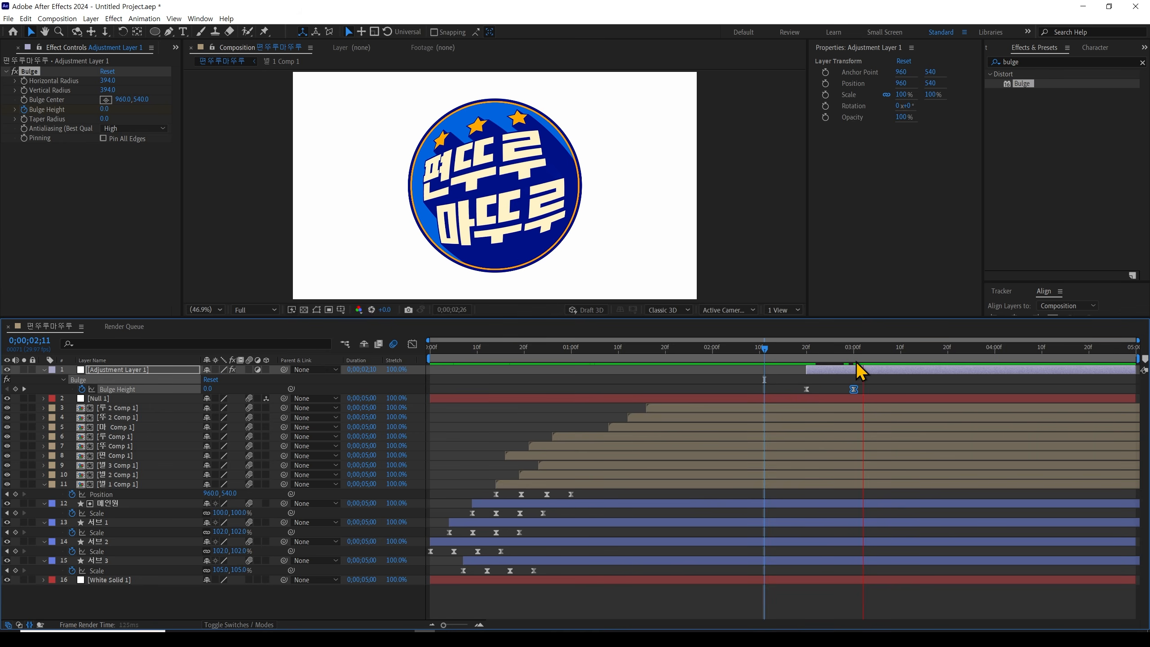
left_click_drag(873, 350, 742, 347)
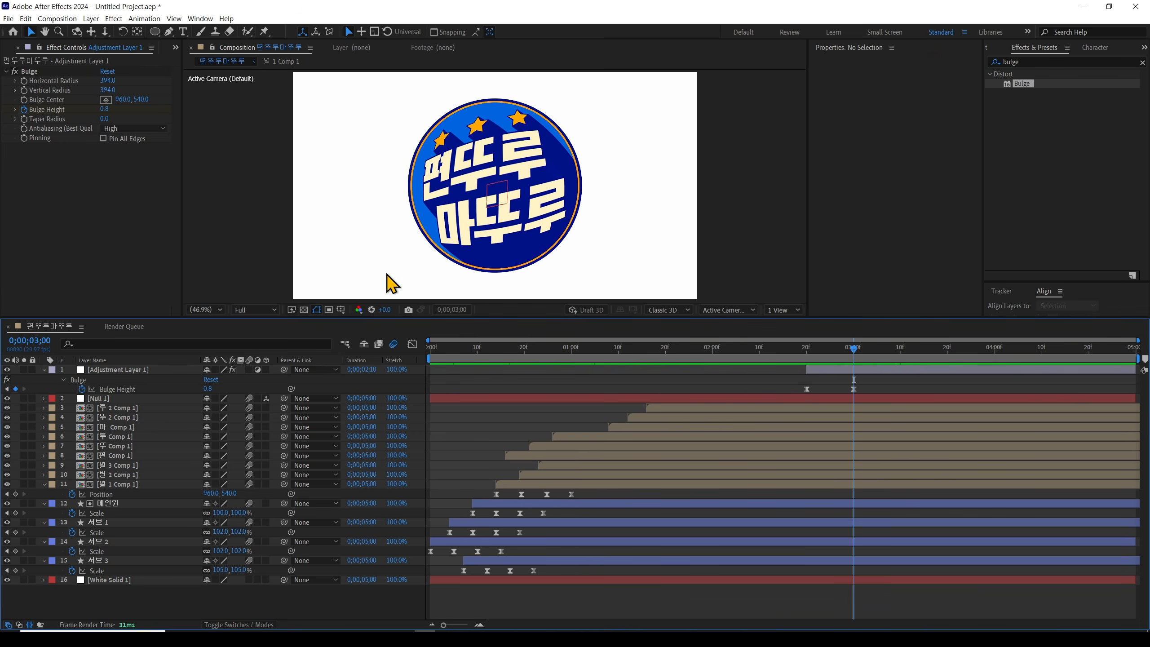
key("ctrl+2")
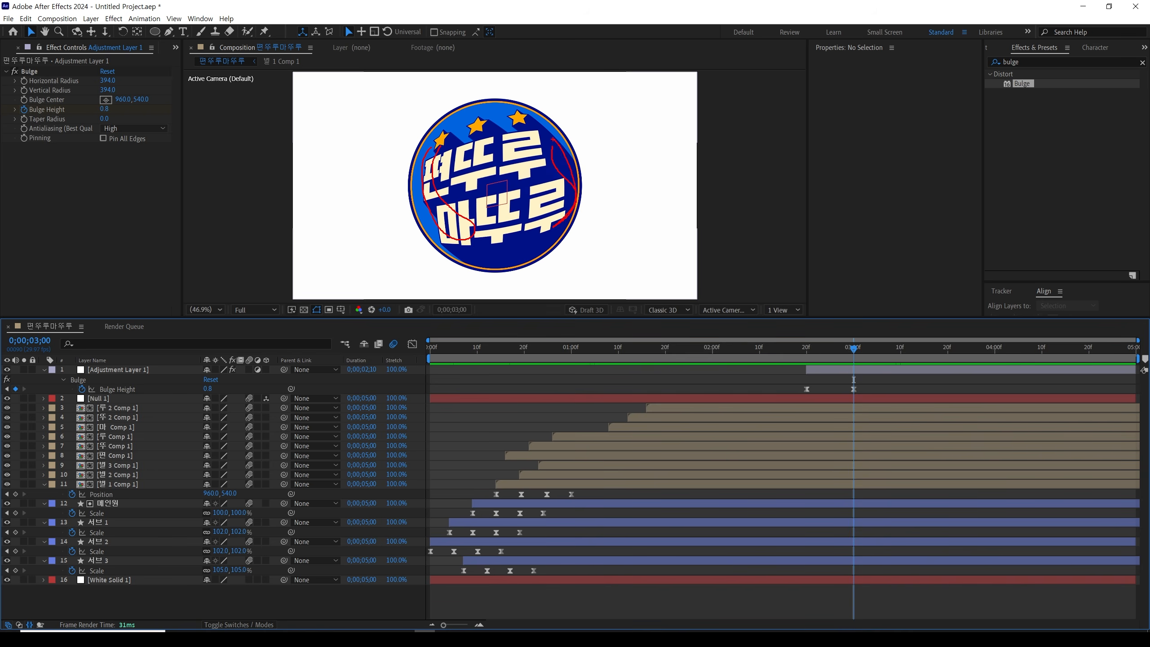
key("Escape")
left_click(510, 383)
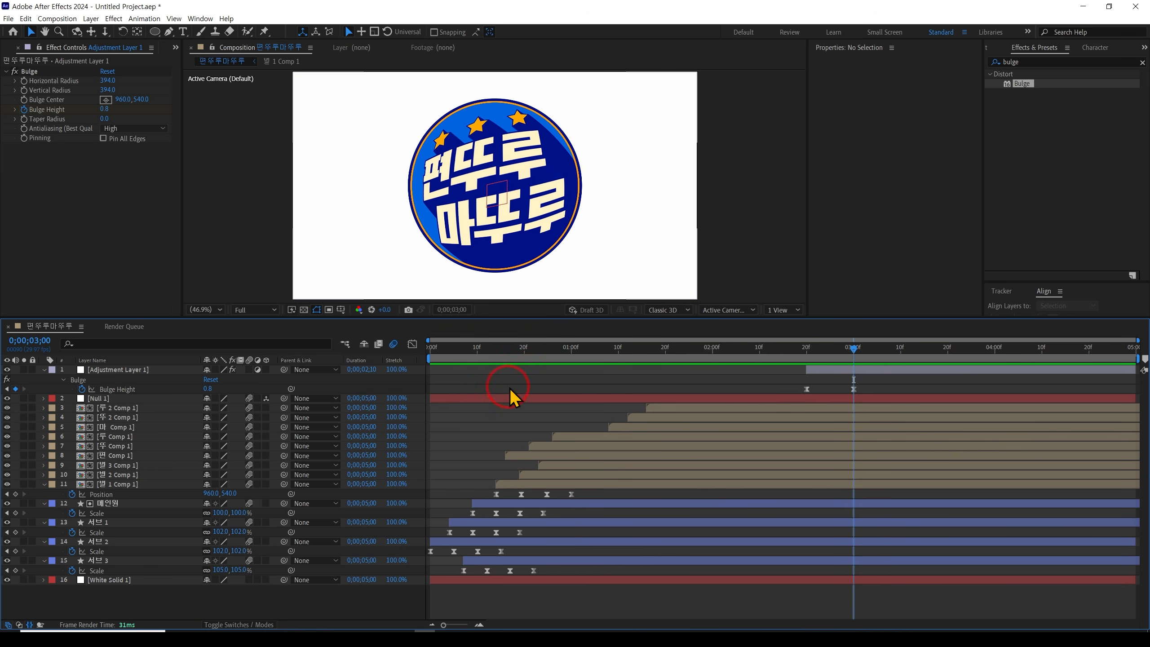
Add a 1920 x 1080 px white solid above the other layers and set its opacity to 57%
key("ctrl+y")
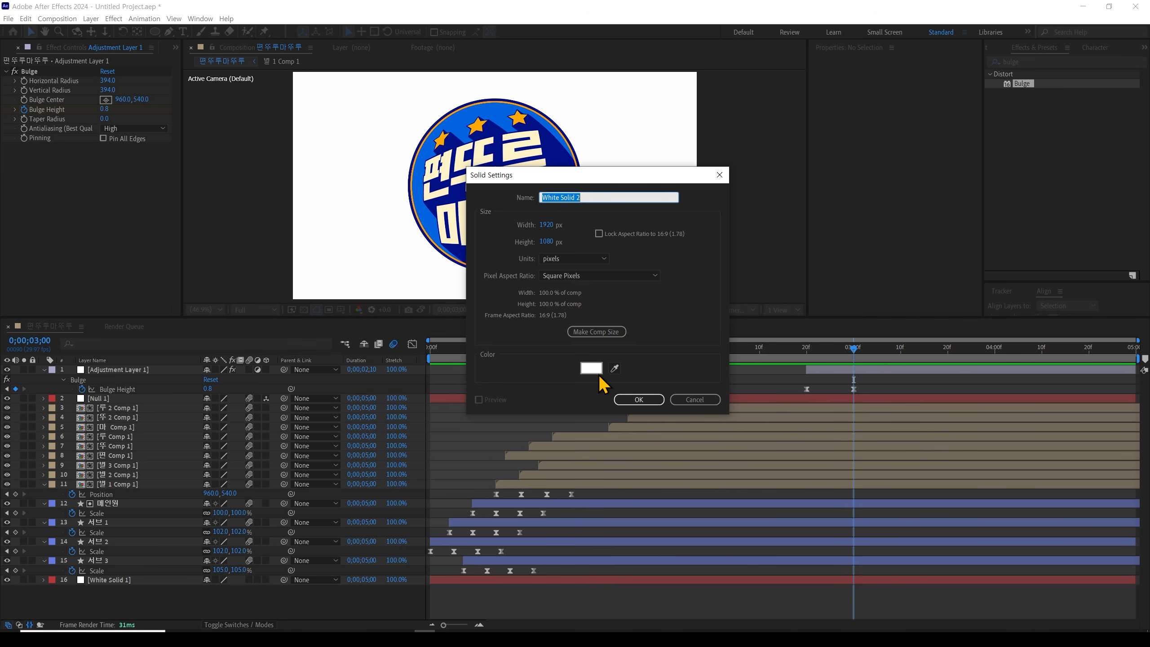
key("Return")
key("t")
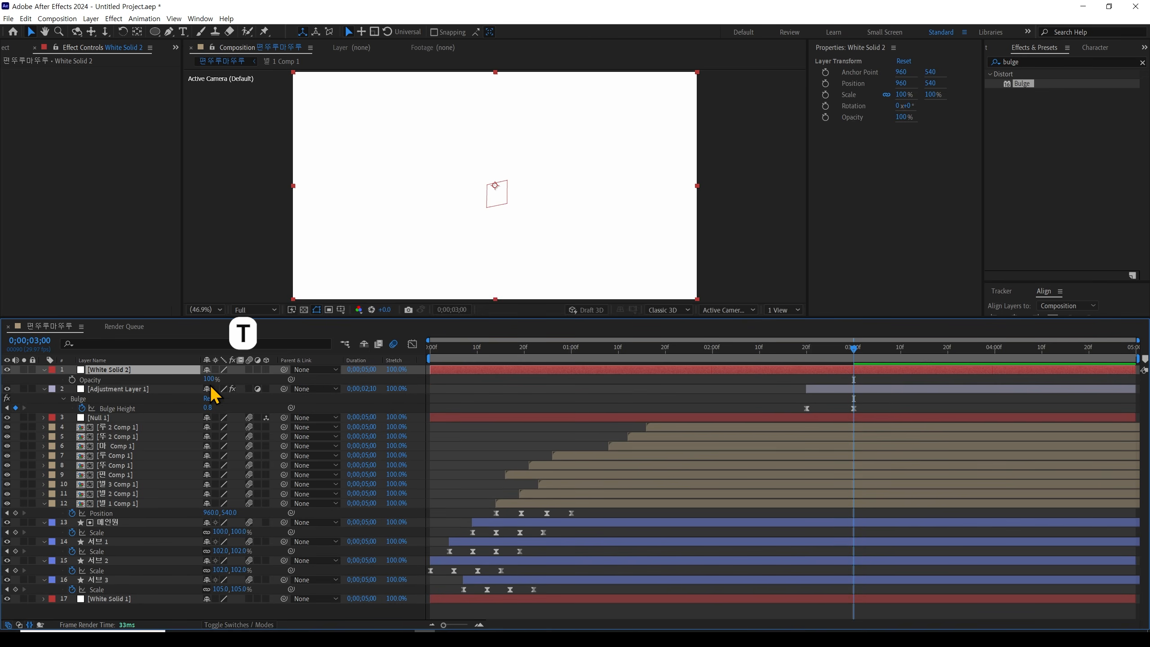
left_click_drag(209, 380, 189, 380)
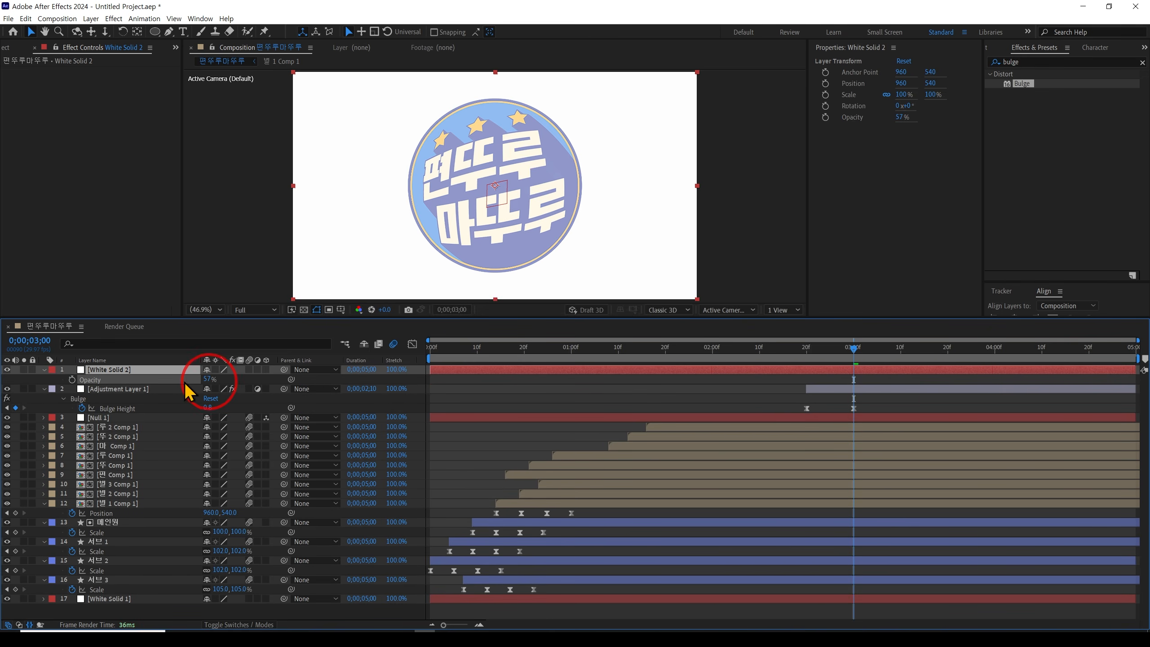
Draw a curved crescent-shaped mask on the new white solid along the badge's left edge with the Pen tool
left_click(126, 369)
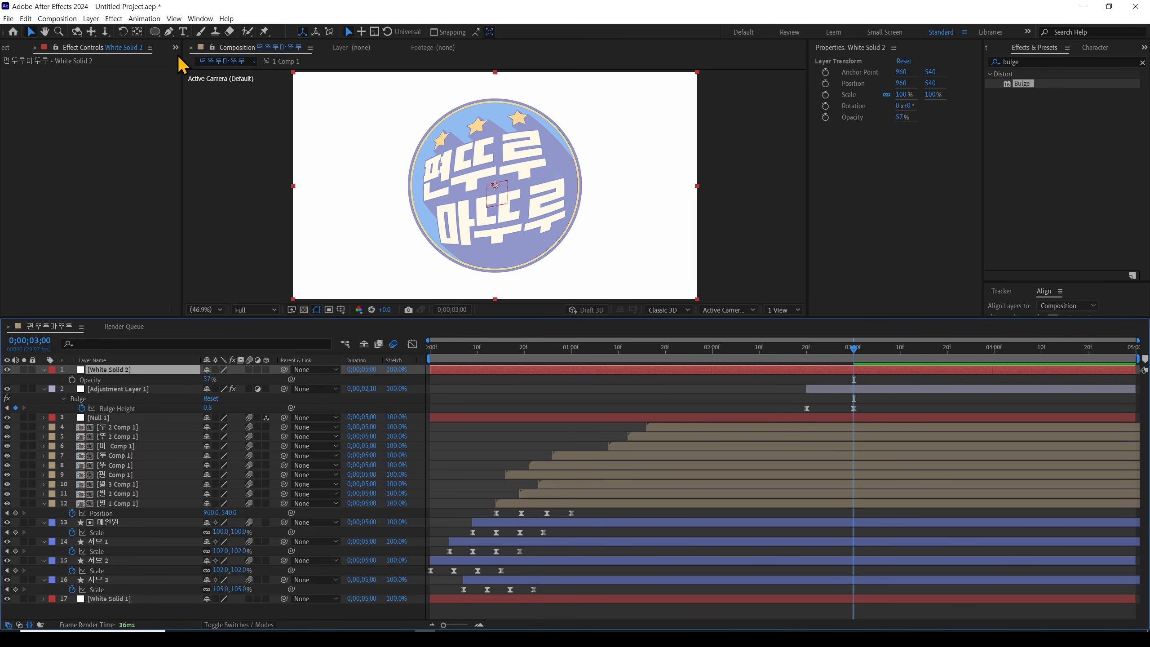
left_click(168, 33)
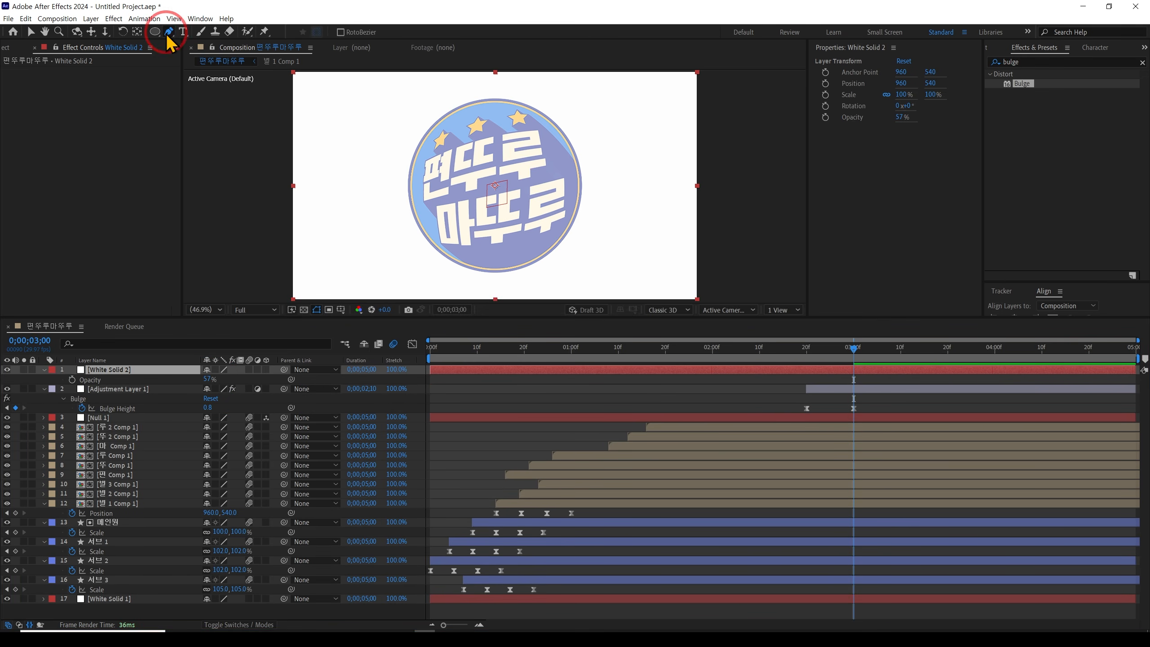
left_click(433, 138)
left_click_drag(424, 219, 447, 254)
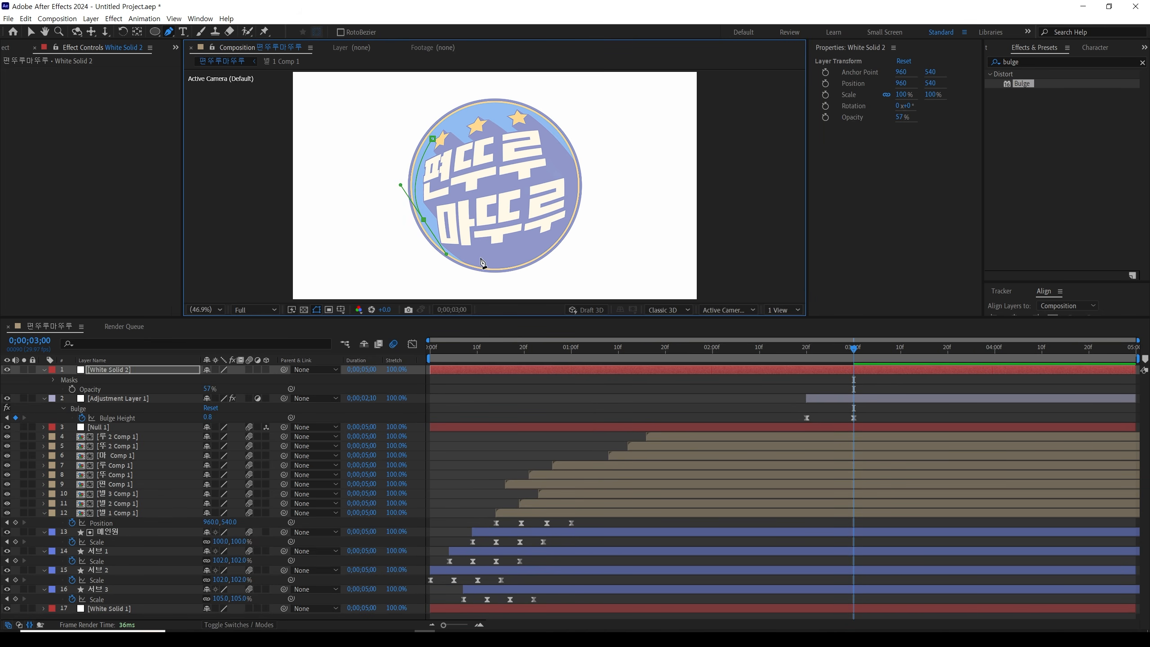
left_click_drag(438, 202, 432, 165)
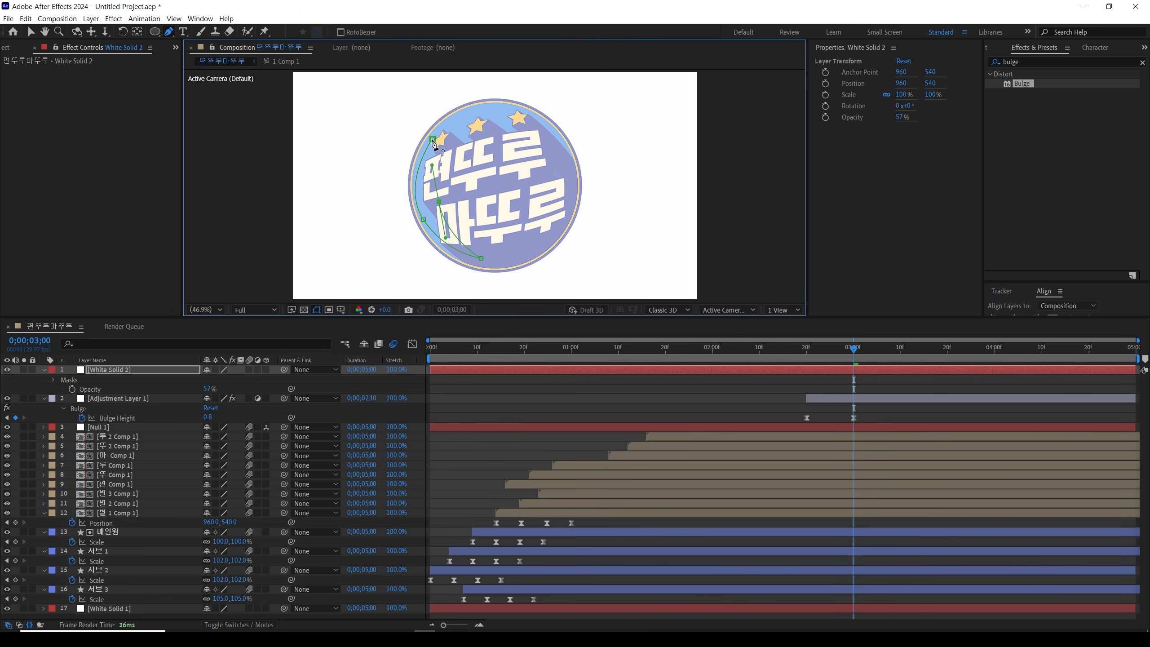
left_click(433, 139)
Draw a second, narrower crescent mask on the white solid along the badge's right edge
left_click(563, 146)
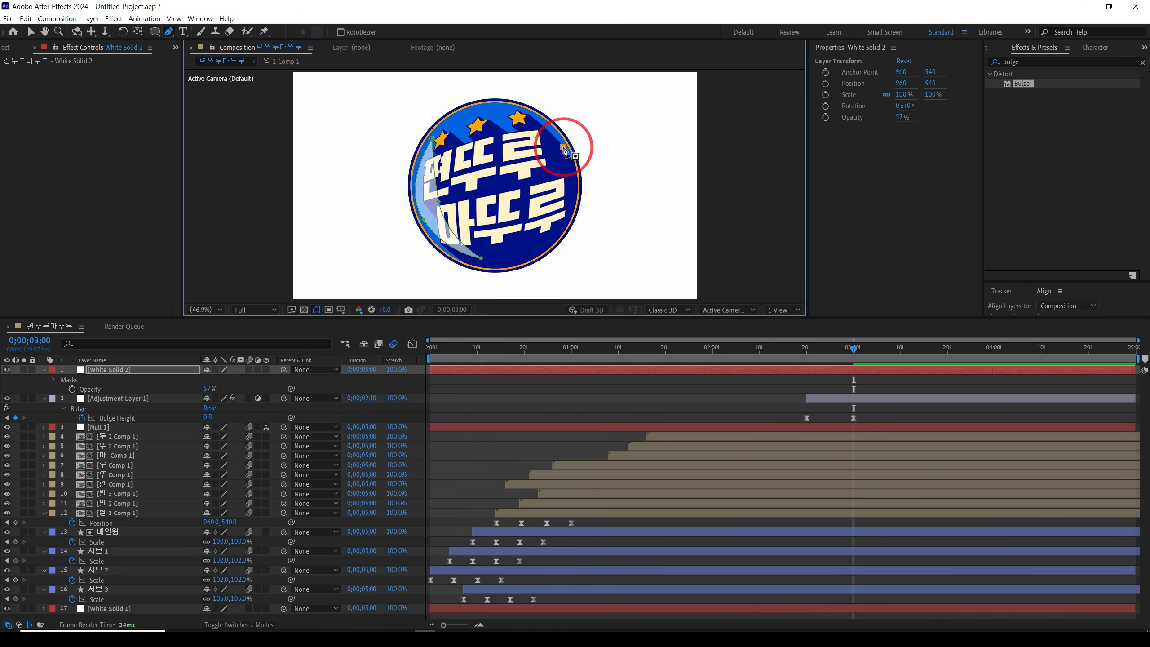
left_click_drag(571, 213, 557, 250)
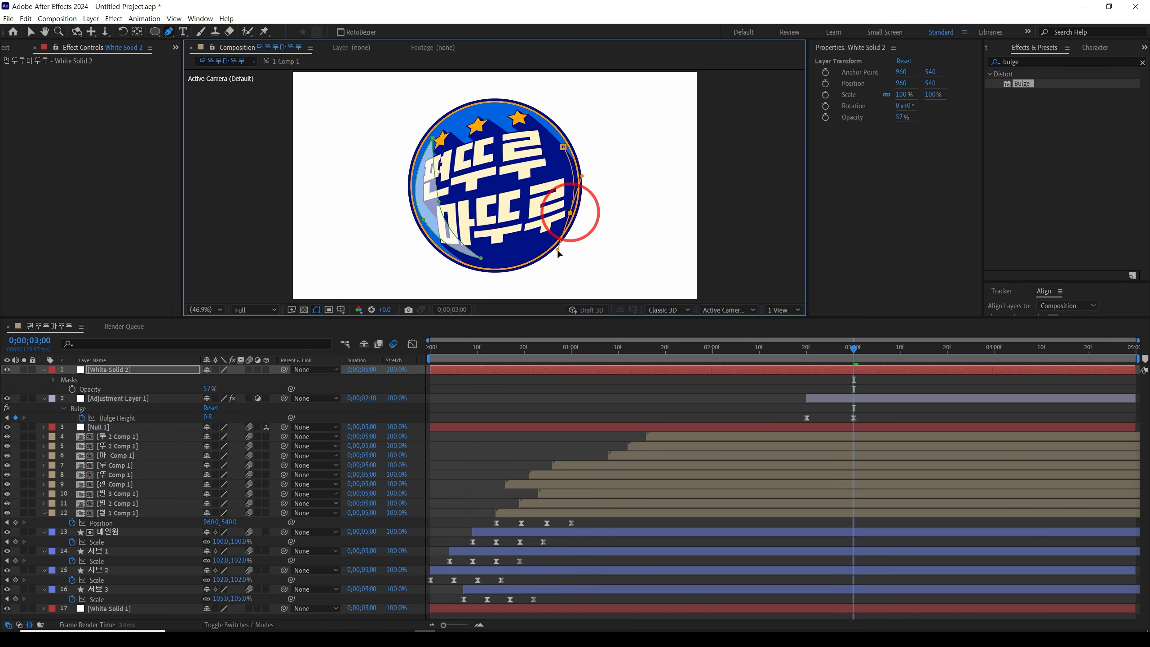
left_click_drag(563, 180, 567, 158)
left_click(555, 149)
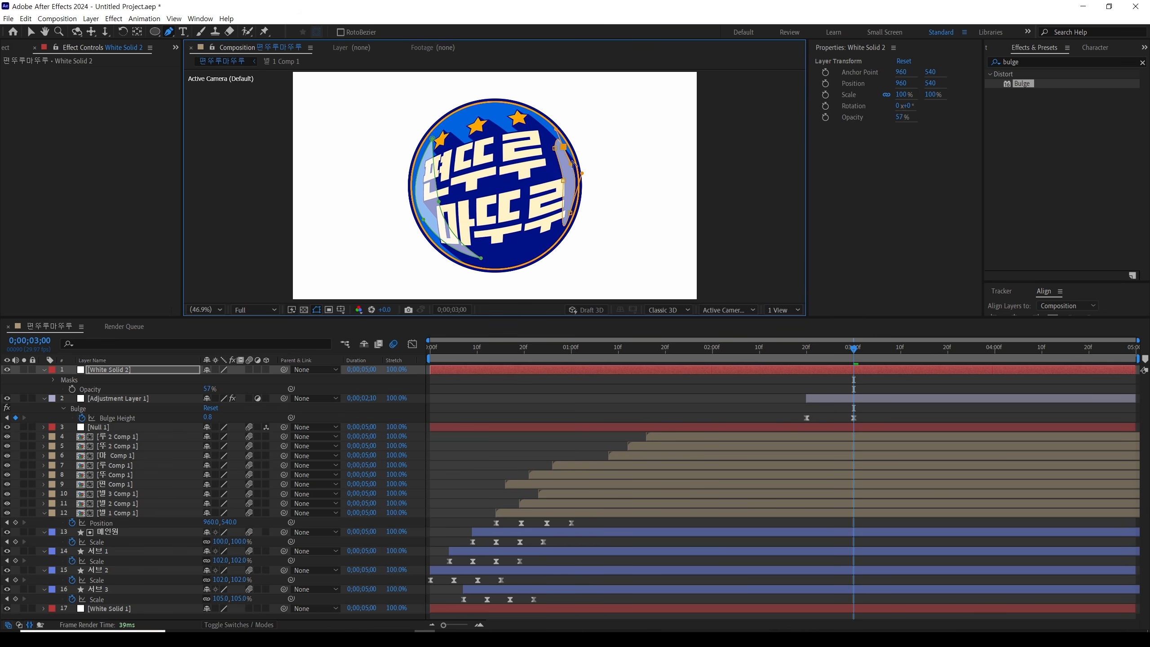
scroll(573, 164, "up", 1)
left_click(566, 182)
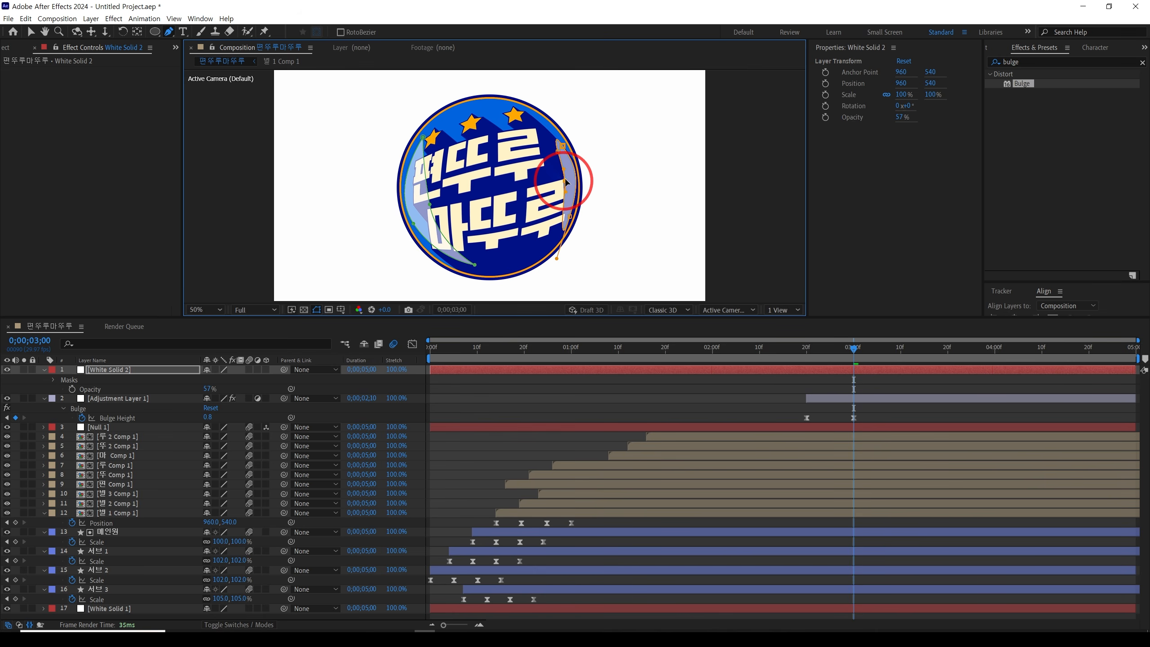
key("v")
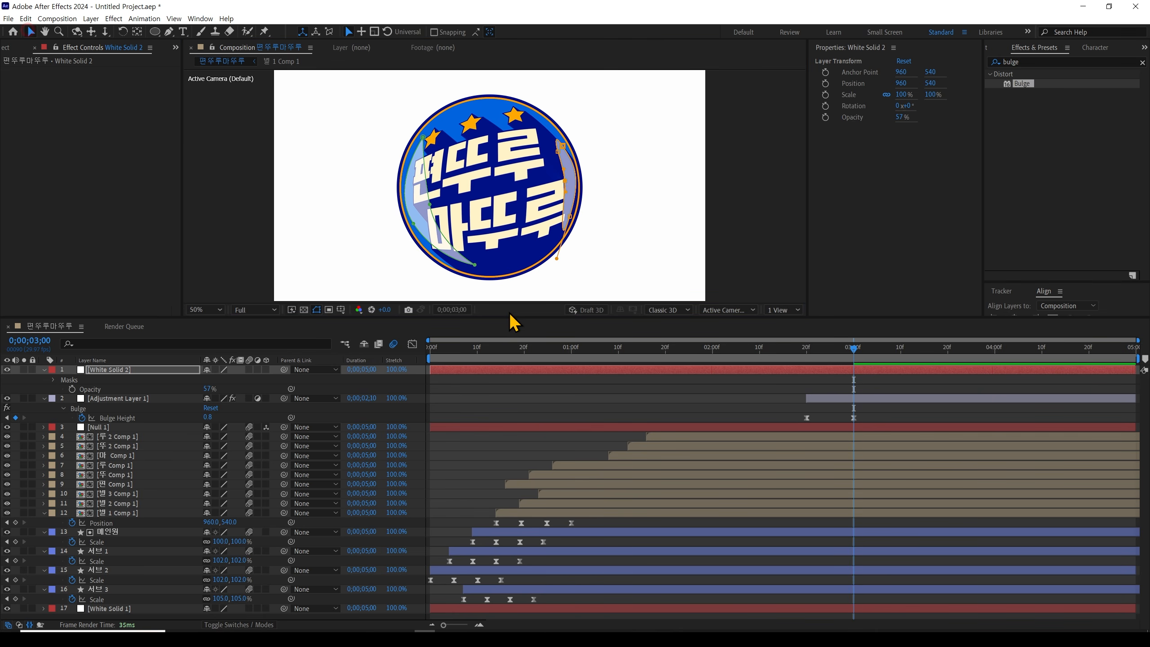
left_click(476, 384)
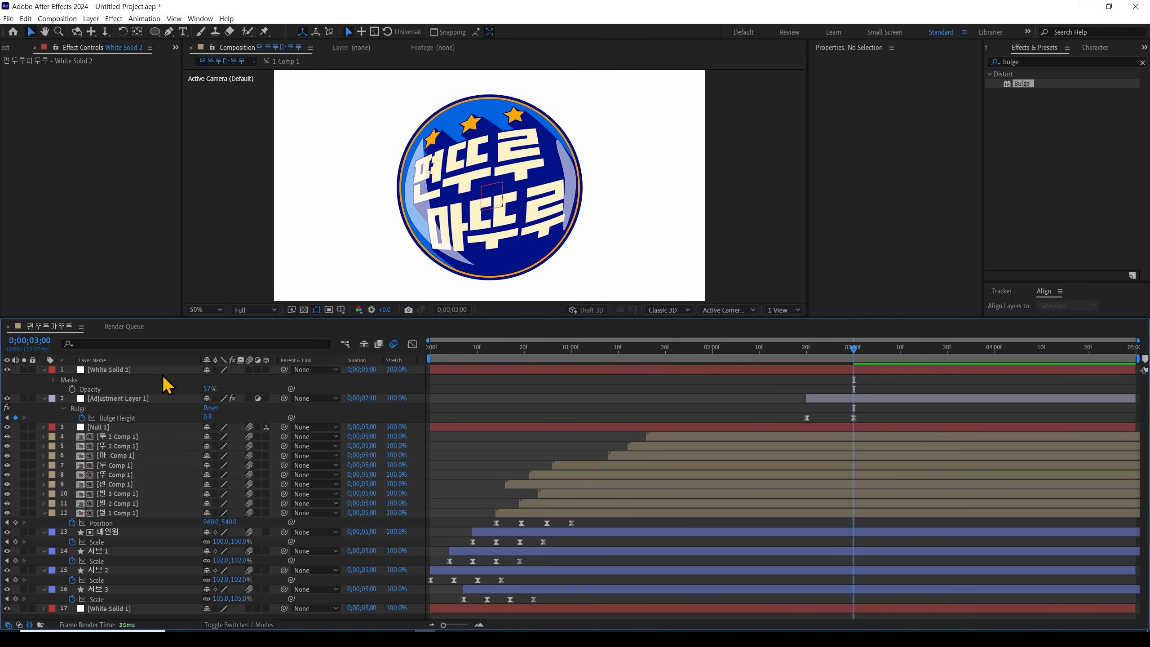
Feather the white solid's Mask 1 by 57 pixels and Mask 2 by 60 pixels
left_click(108, 370)
key("m")
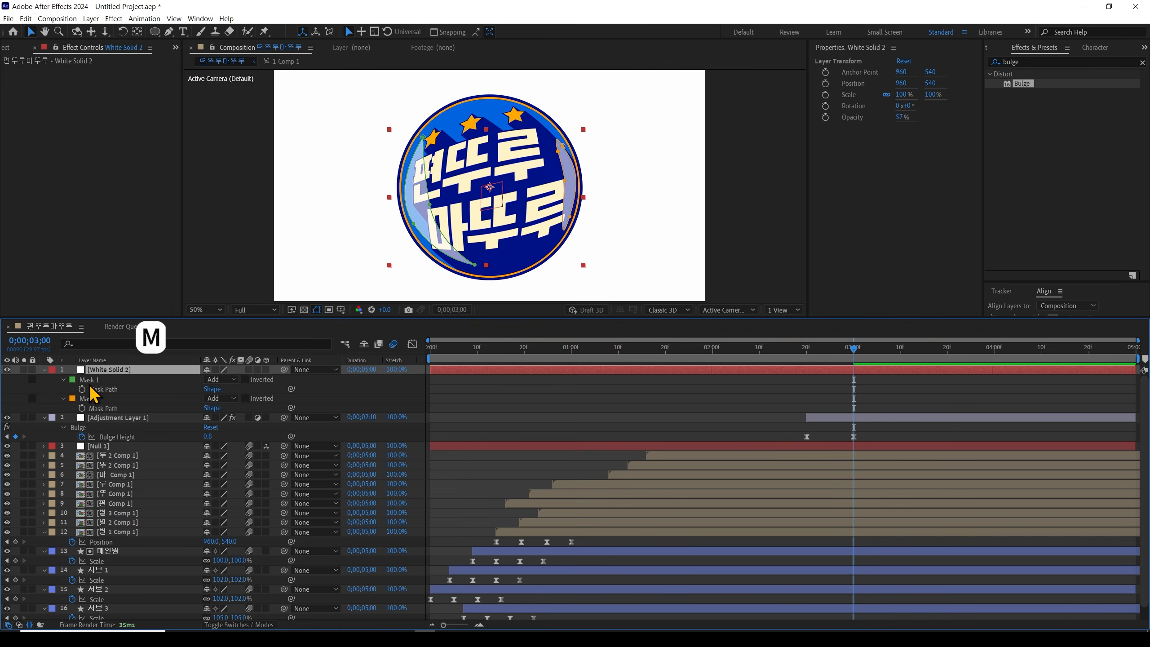
left_click(64, 380)
left_click(64, 380)
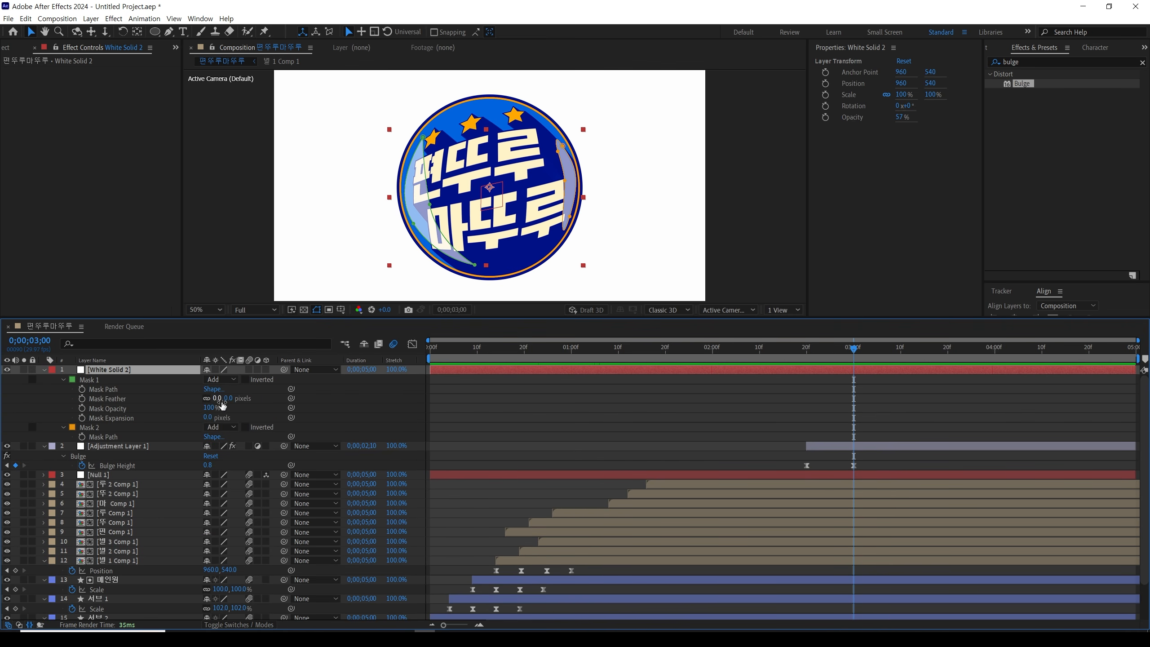
left_click_drag(222, 405, 253, 443)
left_click(63, 427)
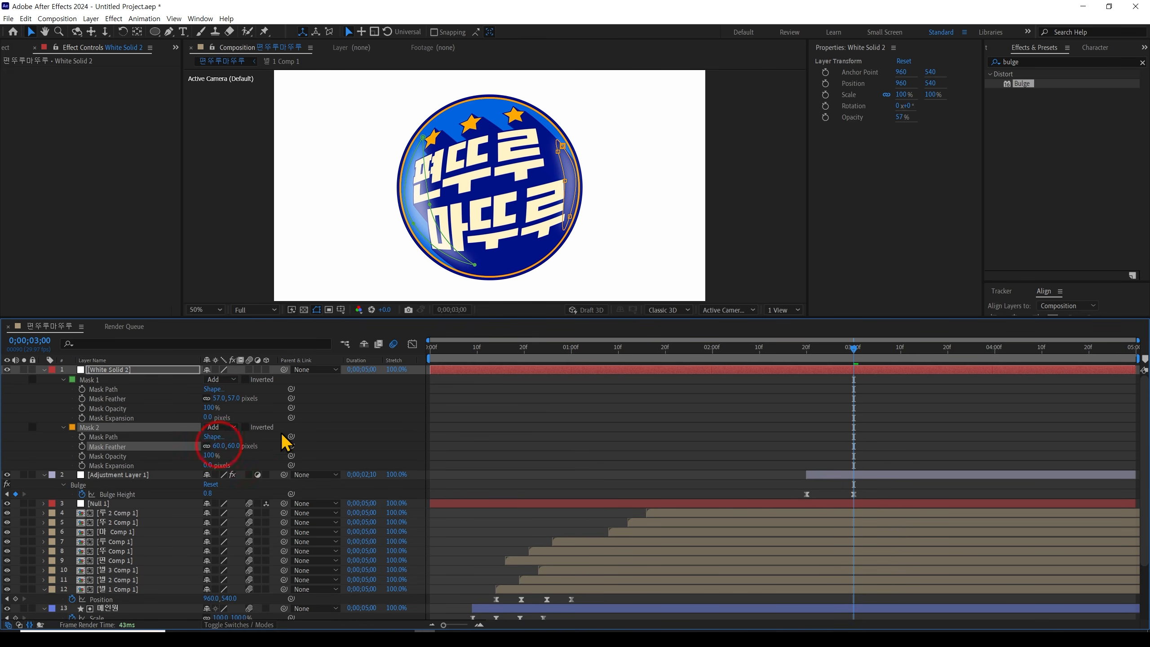
left_click(579, 386)
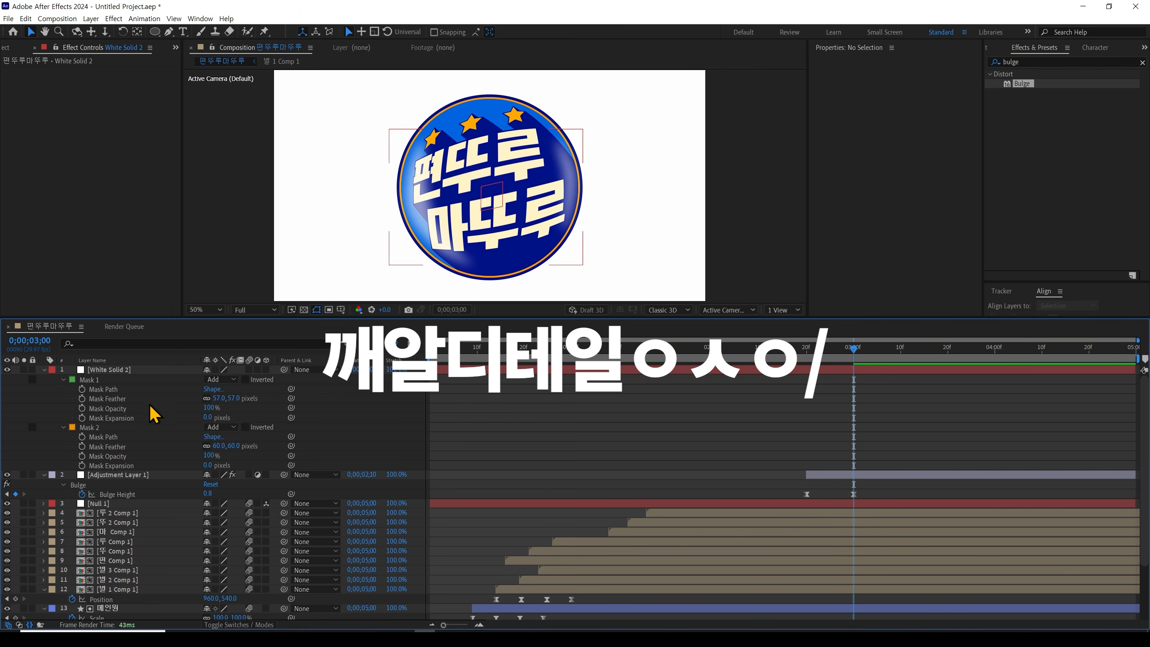
left_click(109, 369)
key("slash")
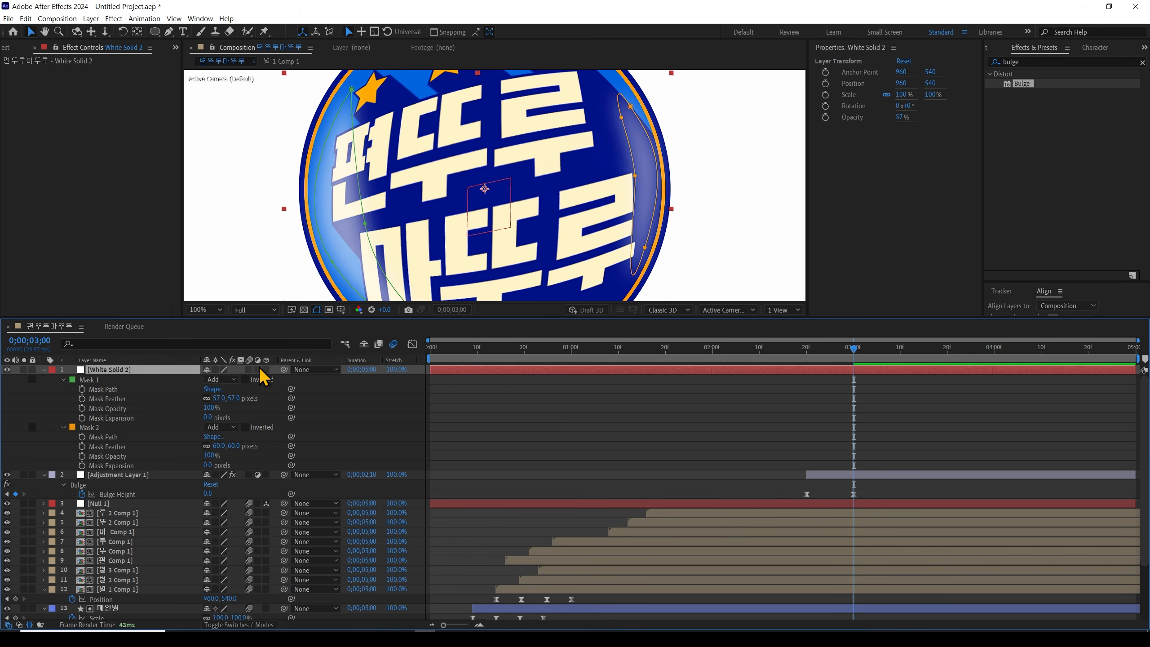
left_click(450, 439)
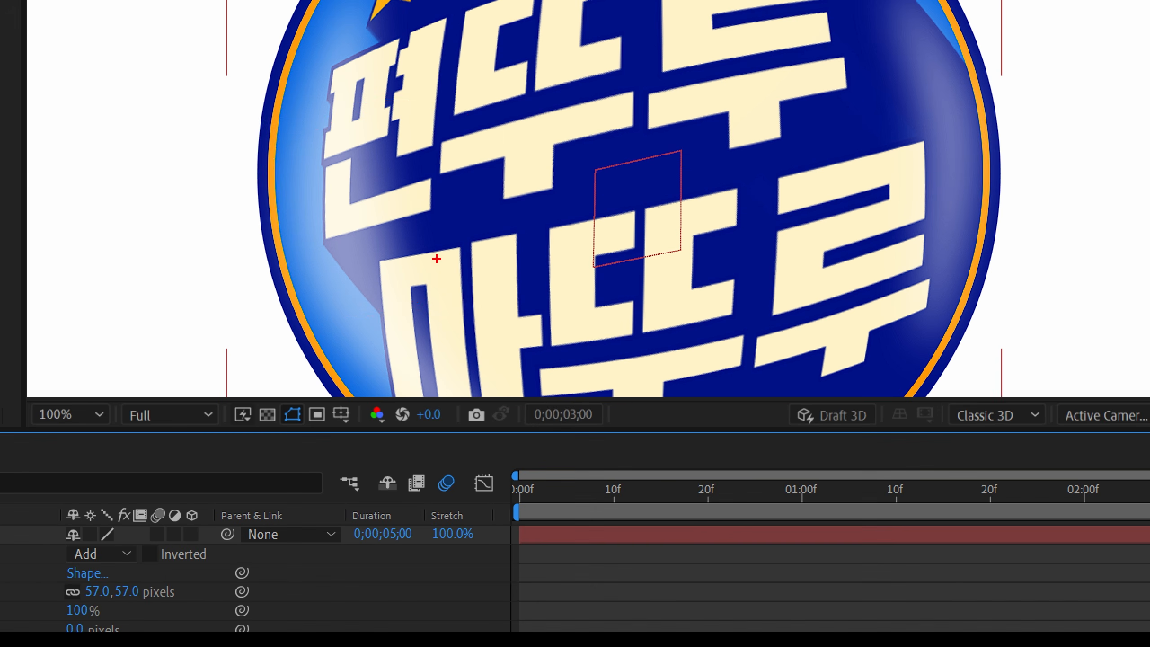
mouse_move(390, 240)
left_mouse_down()
mouse_move(297, 261)
mouse_move(375, 262)
left_mouse_up()
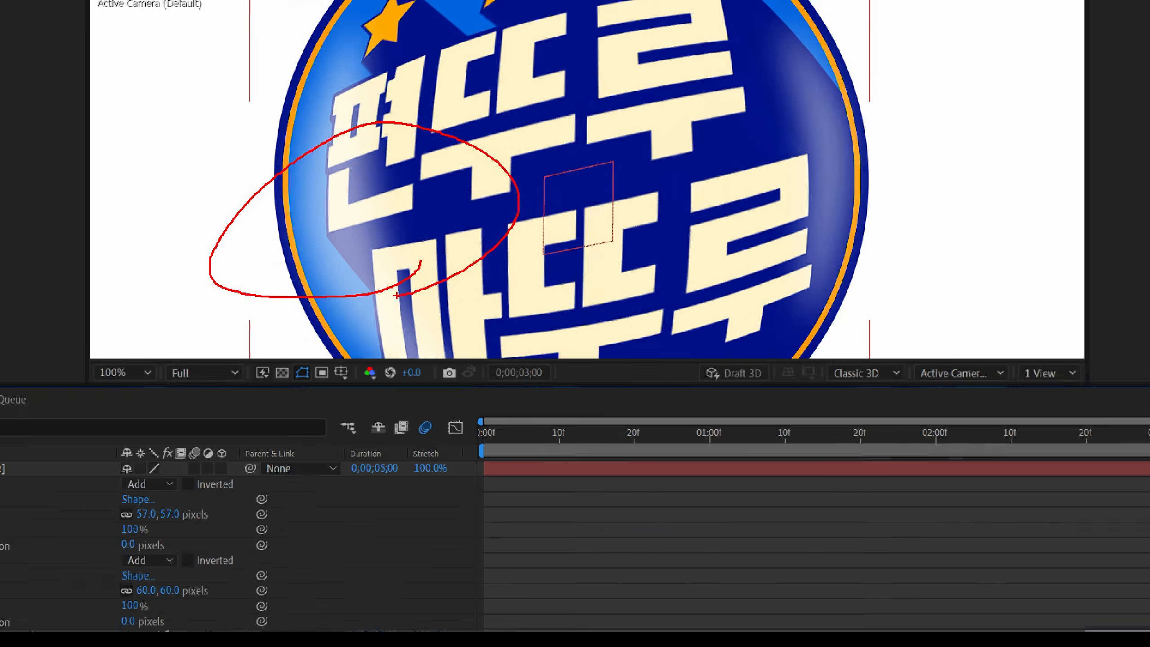
key("Escape")
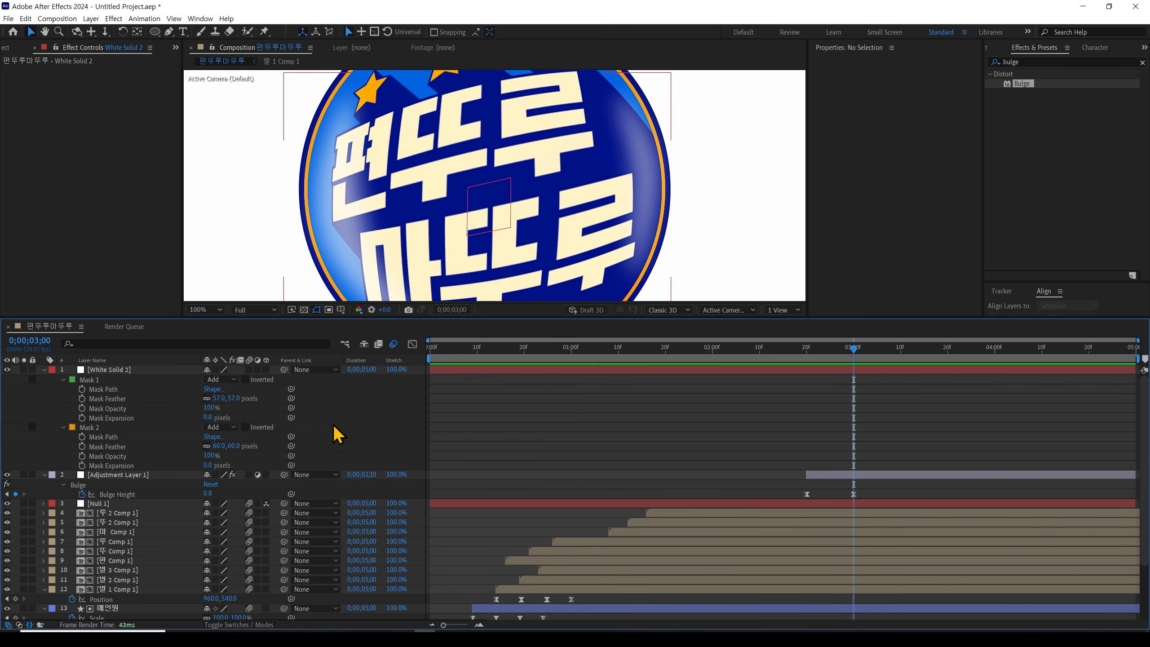
Set the blending mode of White Solid 2 to Add, comparing the badge highlights with and without it
key("F4")
left_click(223, 371)
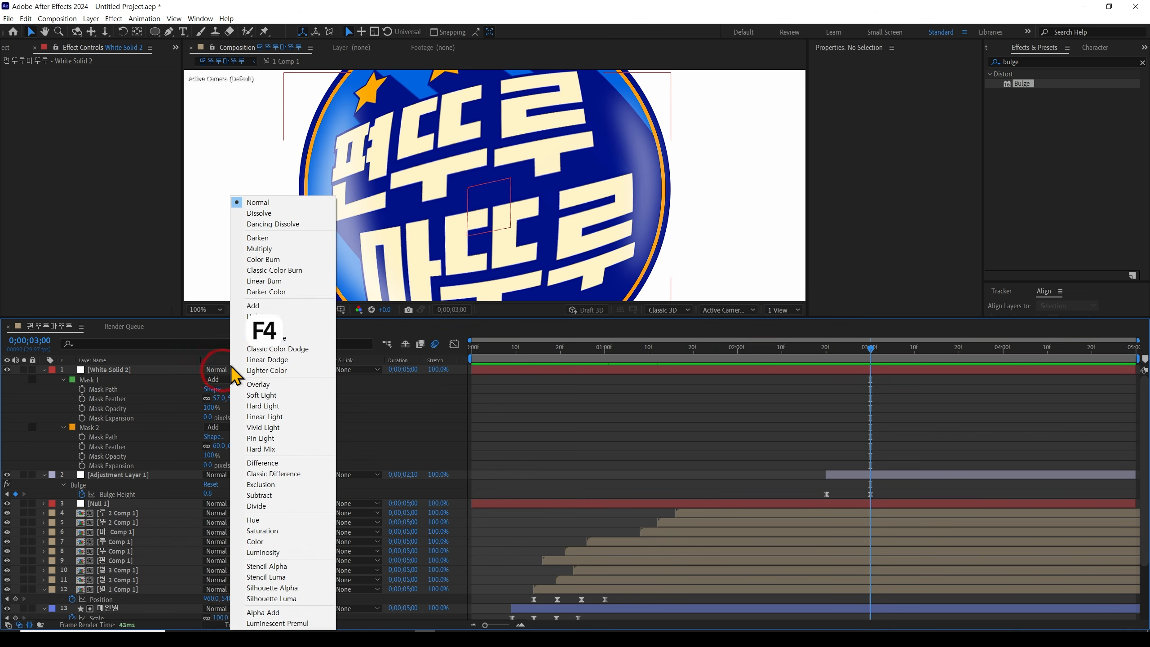
left_click(287, 306)
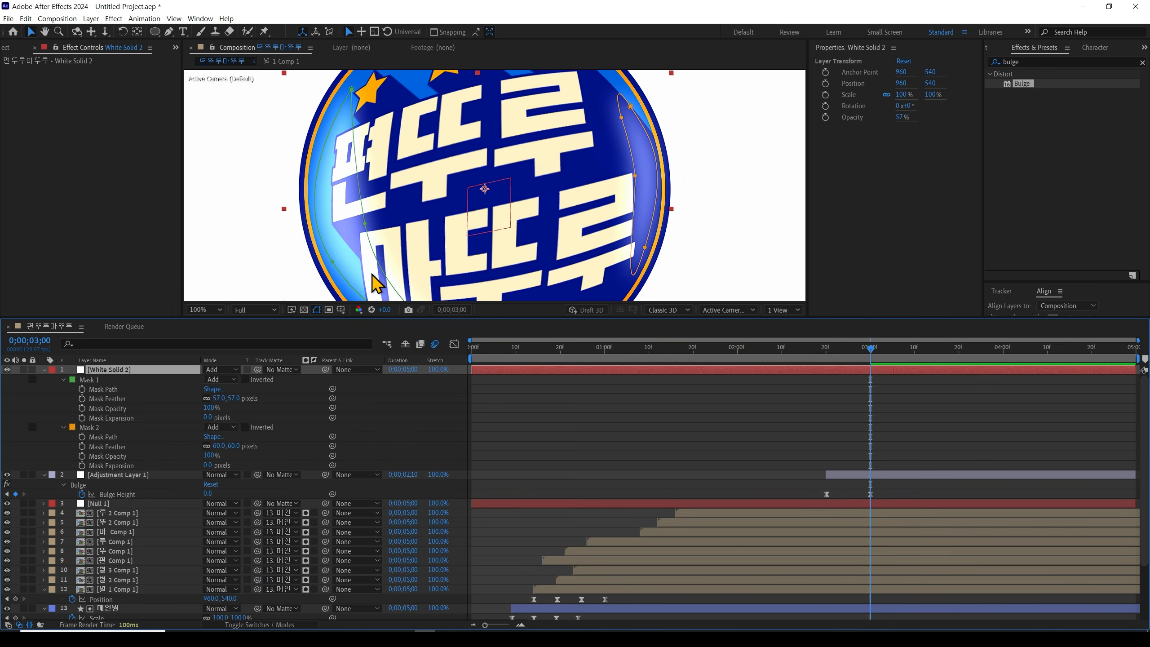
key("ctrl+z")
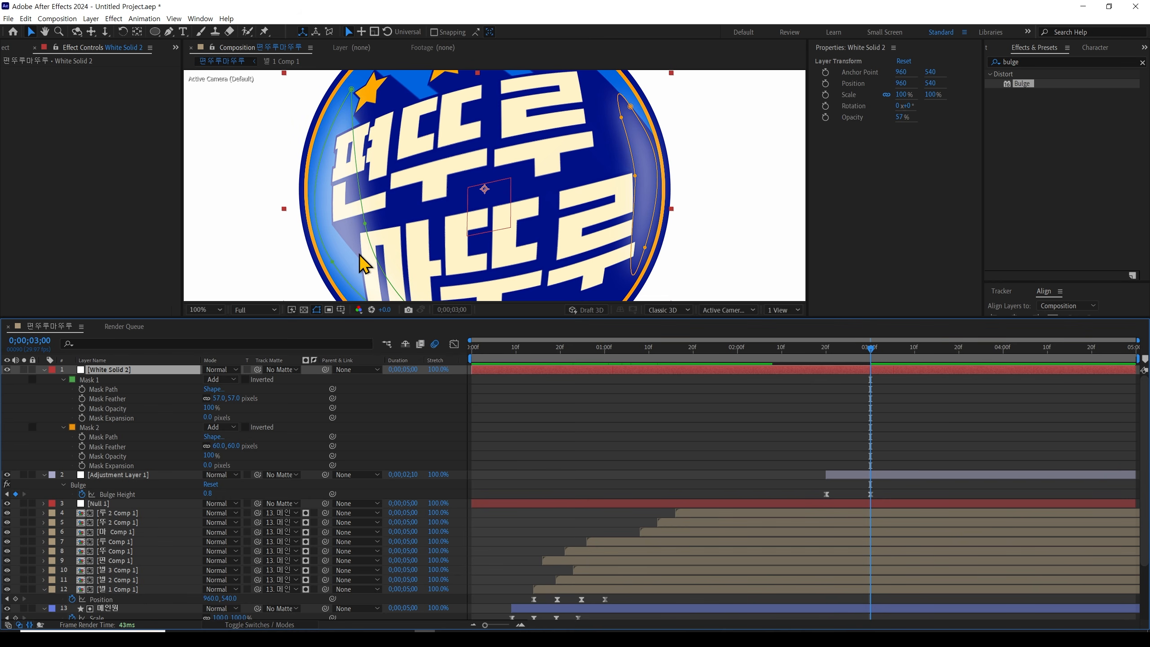
key("ctrl+shift+z")
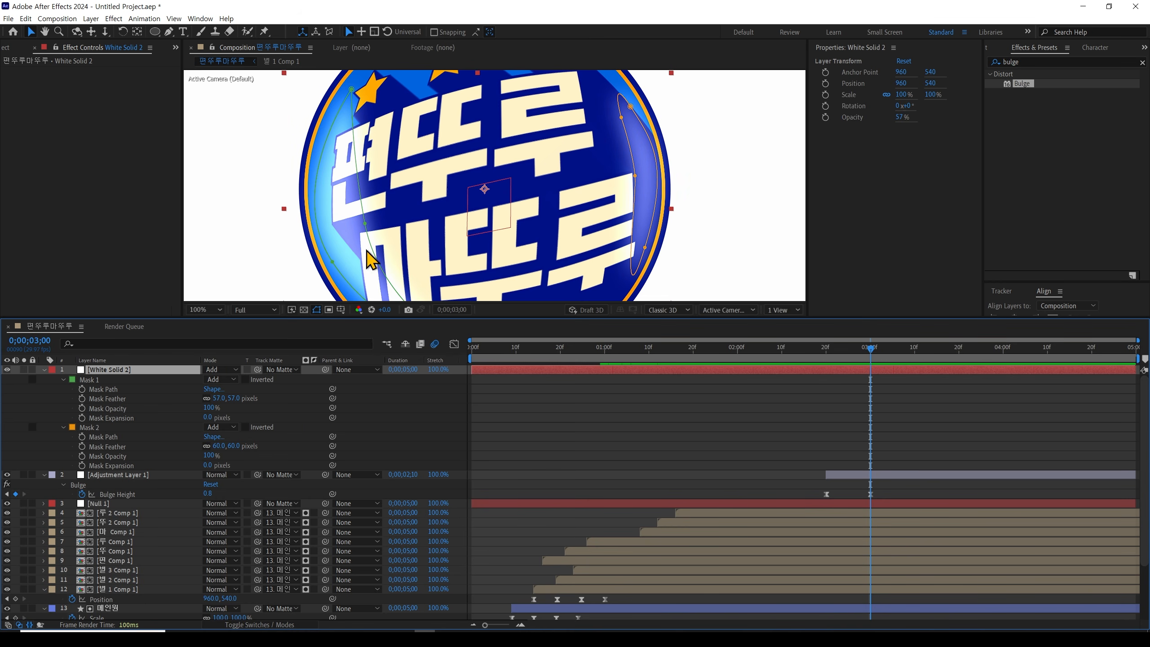
left_click(445, 442)
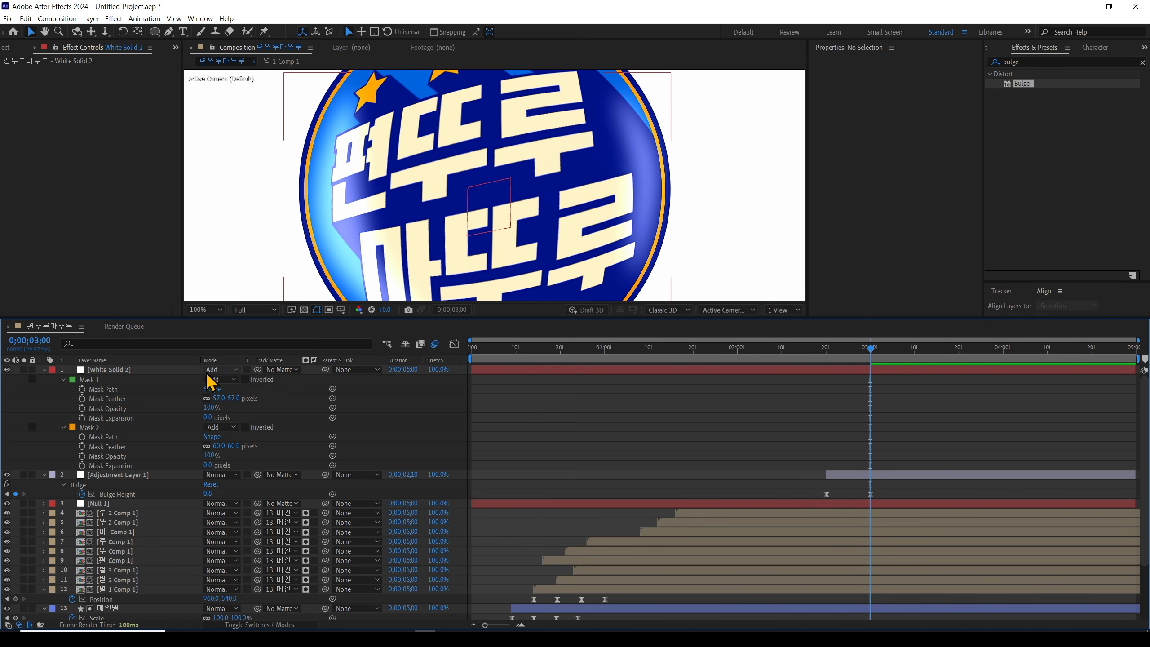
Lower the opacity of White Solid 2 to 45% and move the layer directly below Adjustment Layer 1
left_click(143, 371)
key("t")
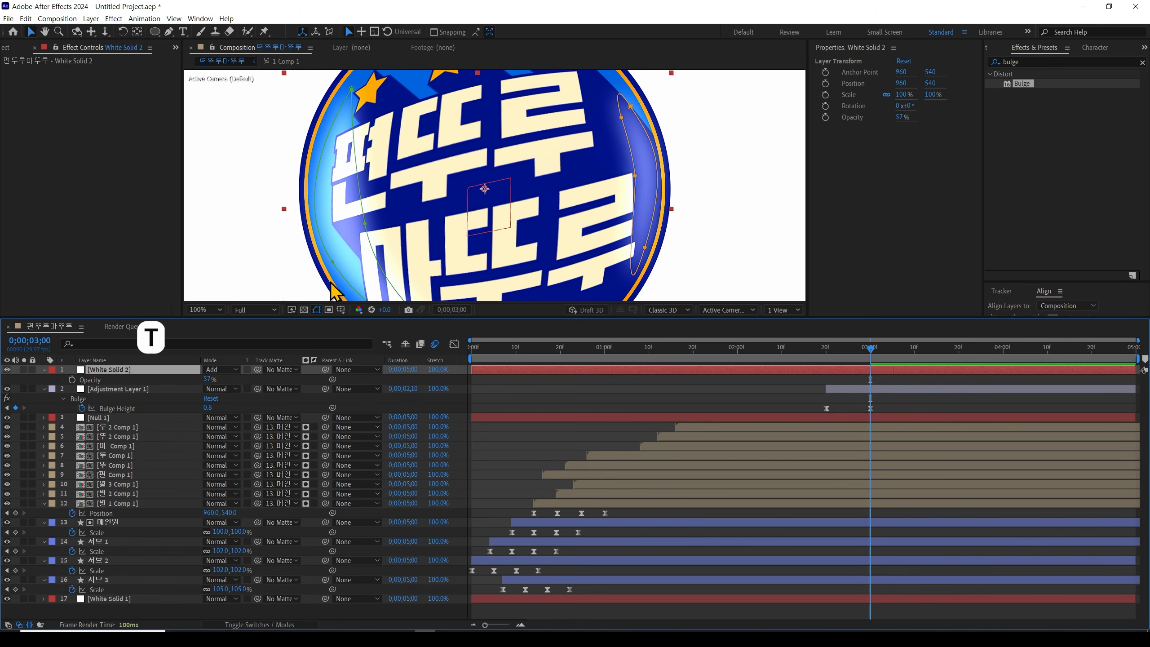
scroll(453, 226, "down", 2)
left_click_drag(447, 249, 436, 261)
left_click_drag(208, 380, 201, 379)
left_click(139, 369)
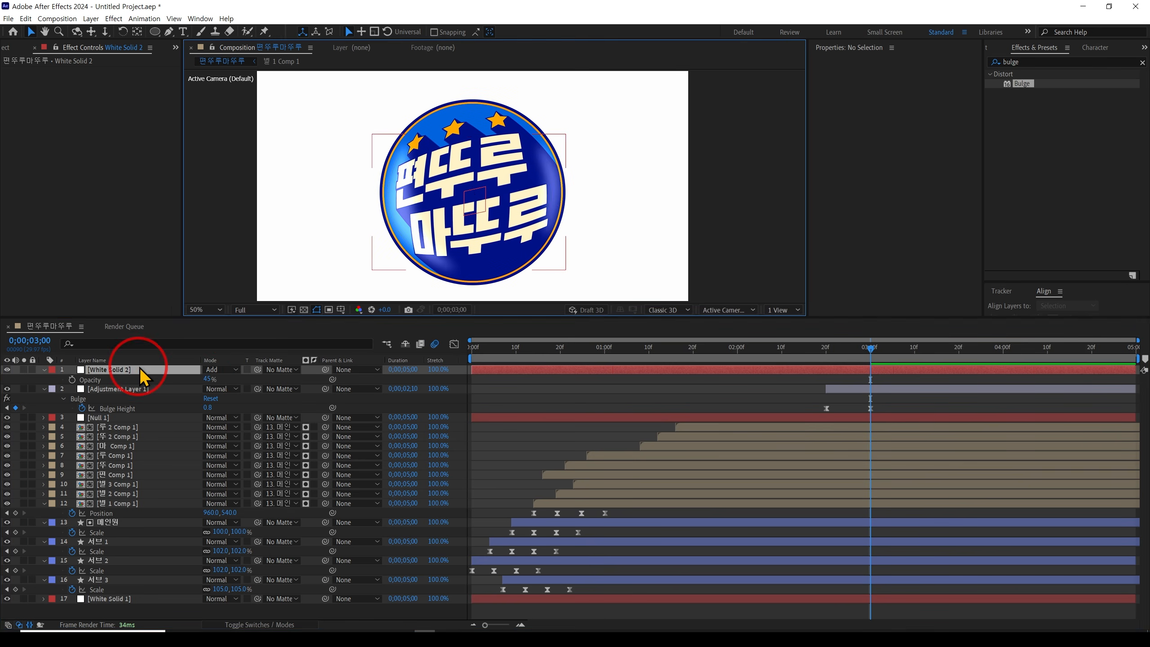
left_click_drag(147, 376, 154, 408)
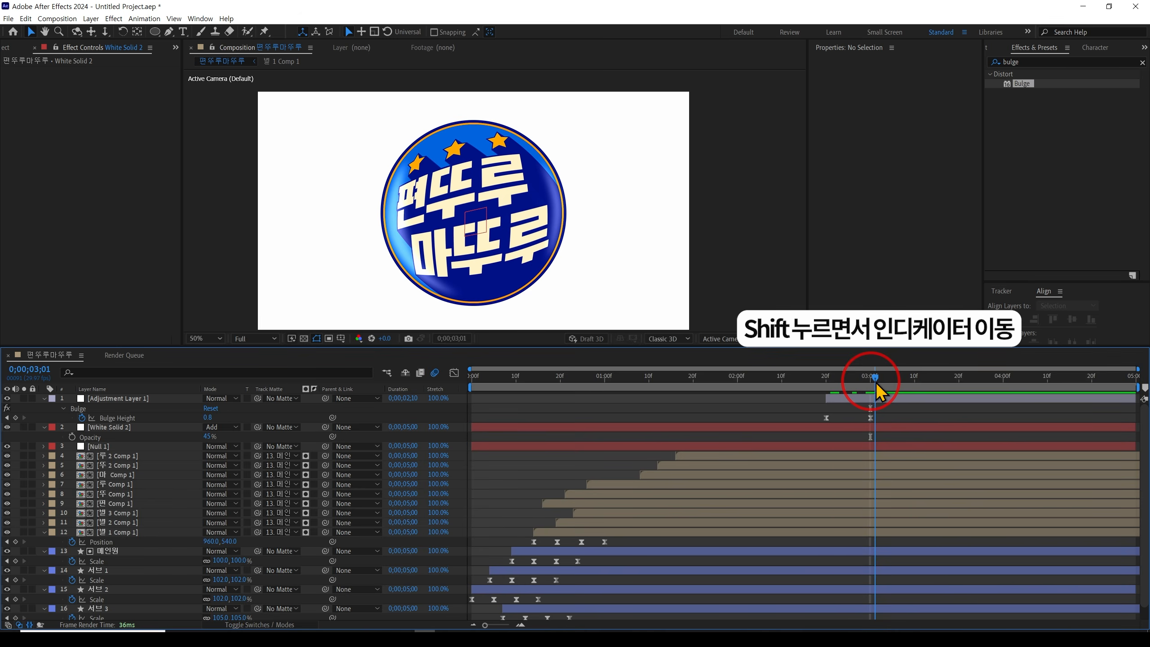
Trim the start of White Solid 2 to 0;00;02;20, matching the first Bulge Height keyframe
left_click_drag(870, 378, 829, 399)
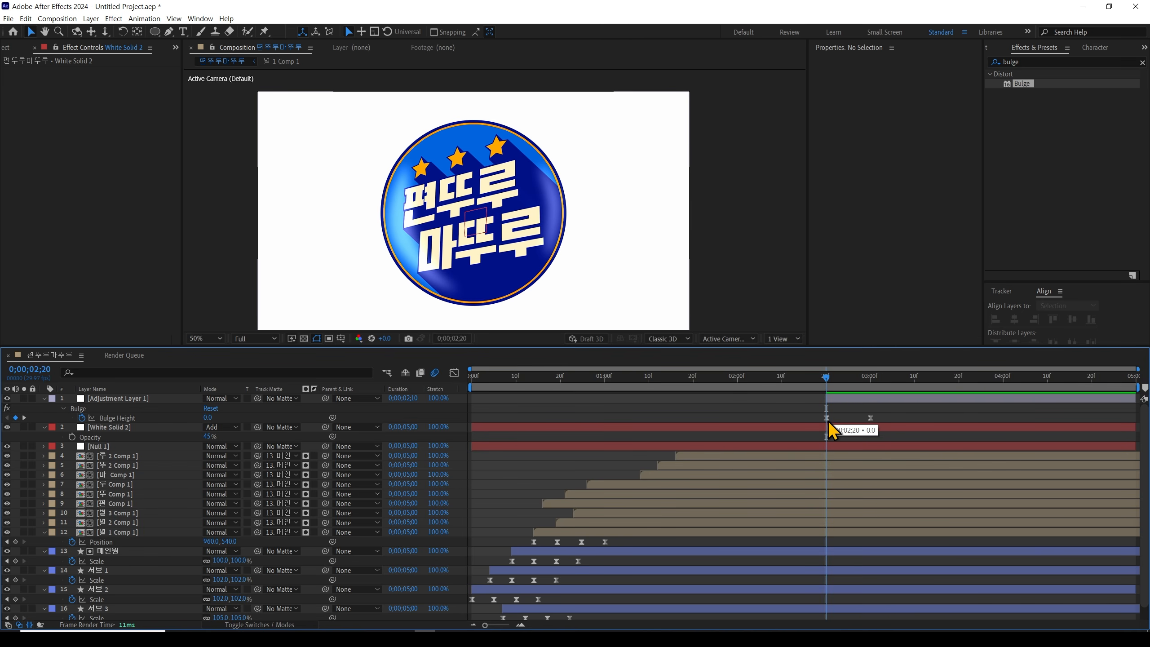
left_click(104, 446)
left_click(132, 428)
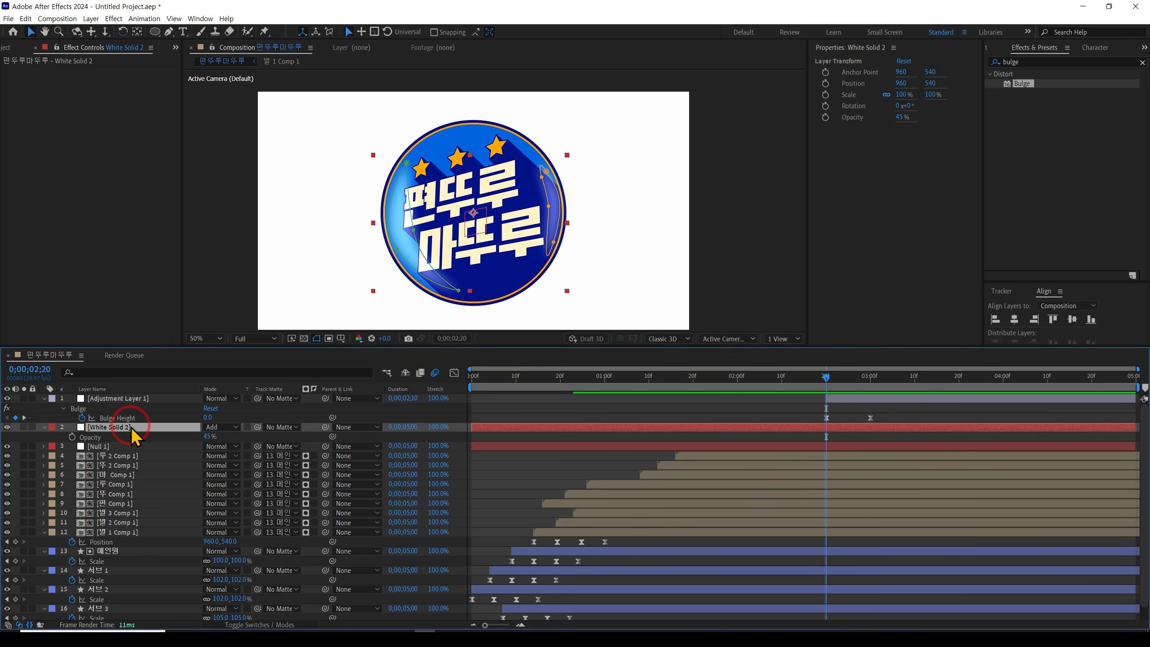
key("alt+bracketleft")
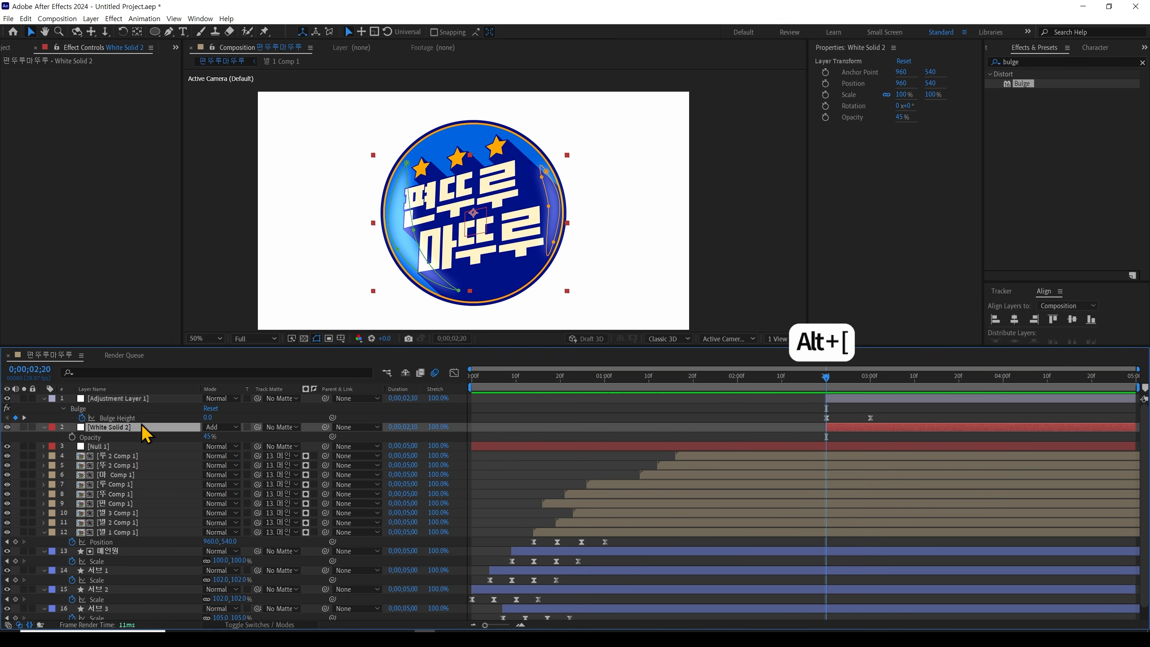
Keyframe the opacity of White Solid 2 from 0% at 0;00;02;20 to 45% at 0;00;03;00
key("alt+shift+t")
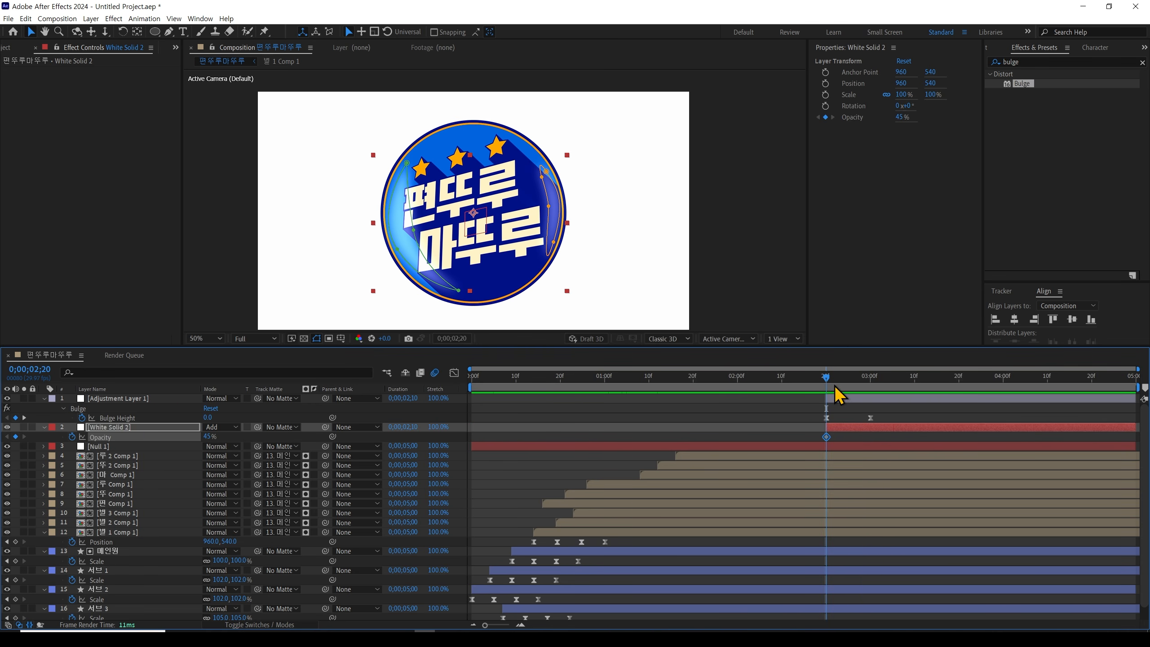
left_click_drag(826, 379, 876, 390)
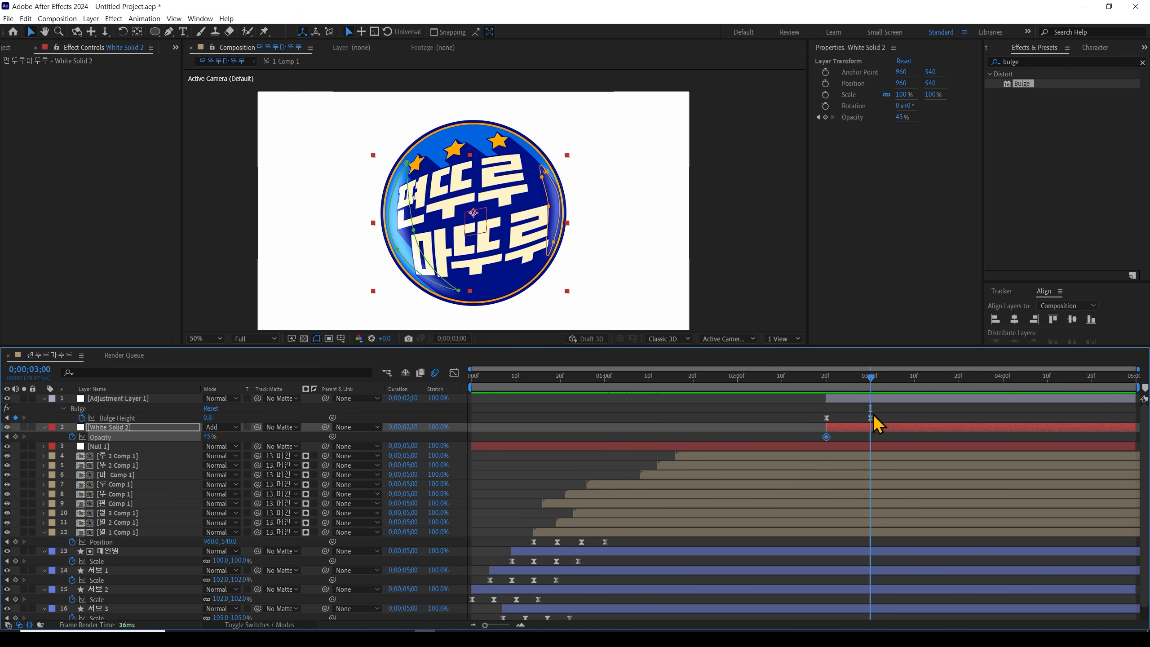
key("alt+shift+t")
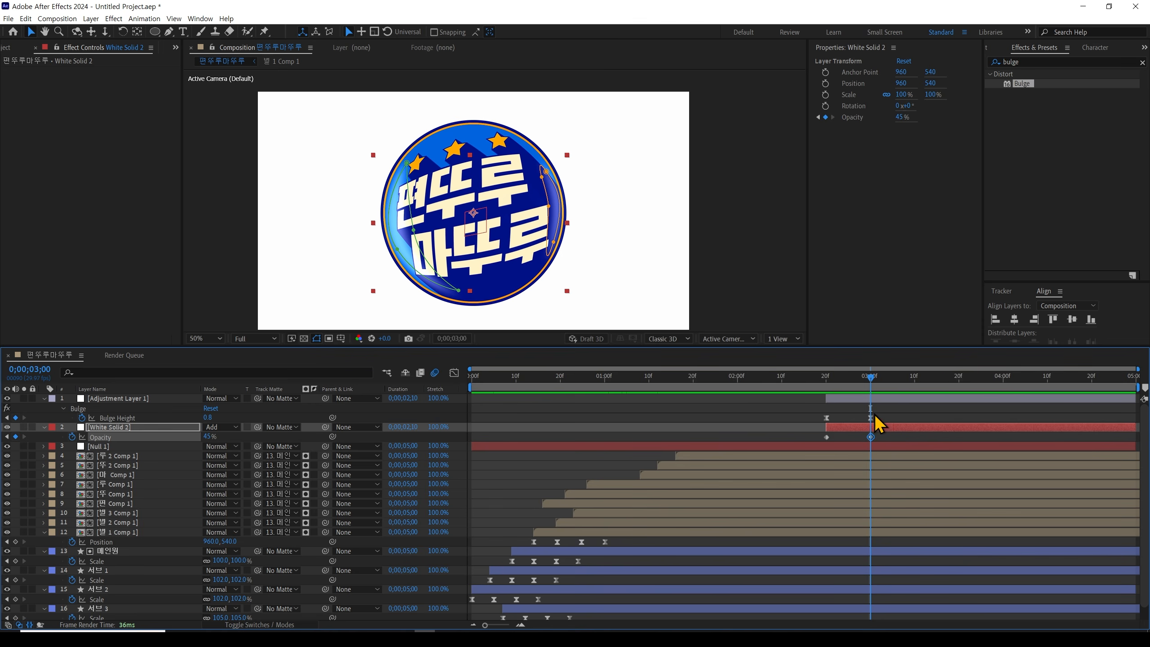
left_click(826, 438)
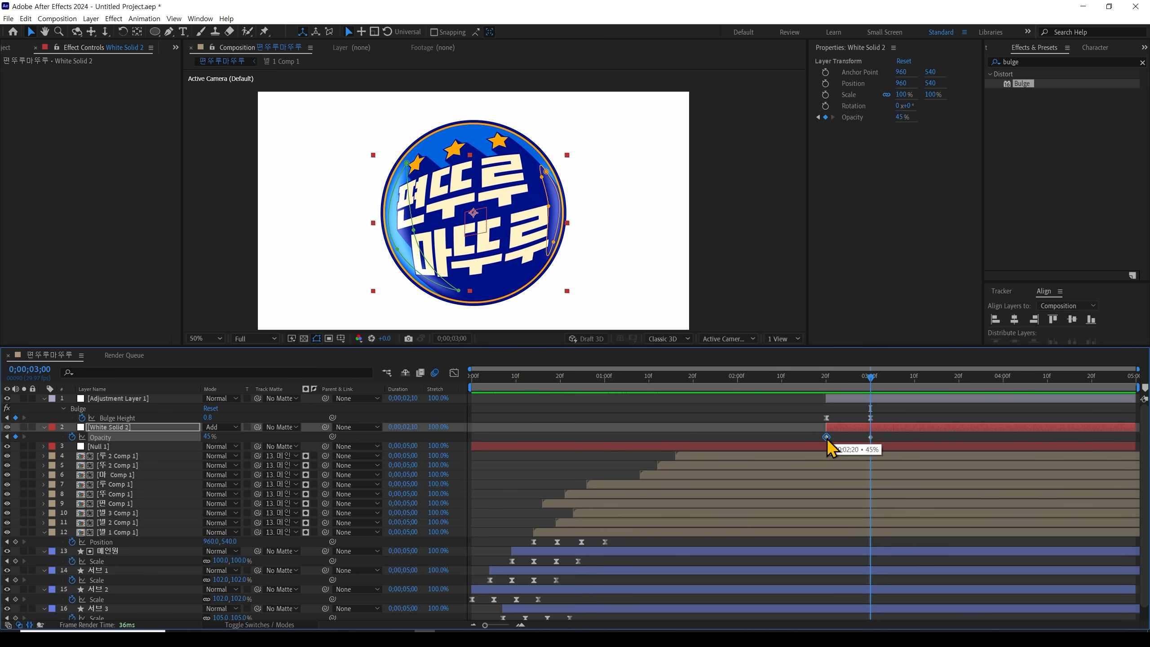
double_click(826, 437)
type("0")
key("Return")
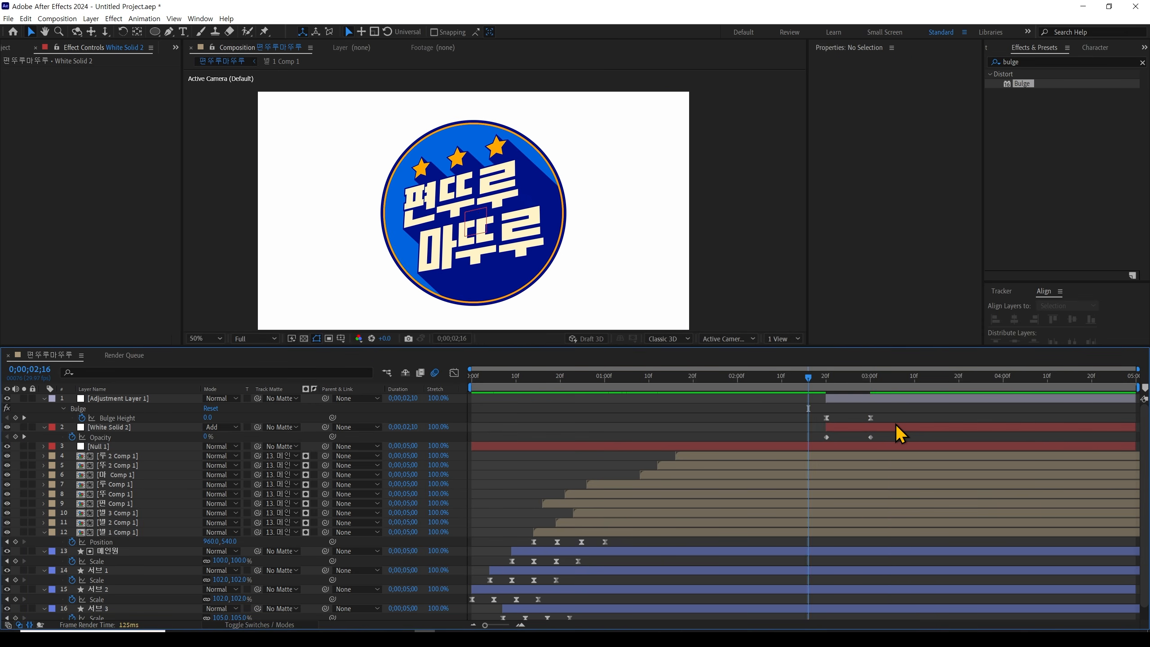
Play back the section around the bulge several times to check how the highlights fade in
key("space")
key("space")
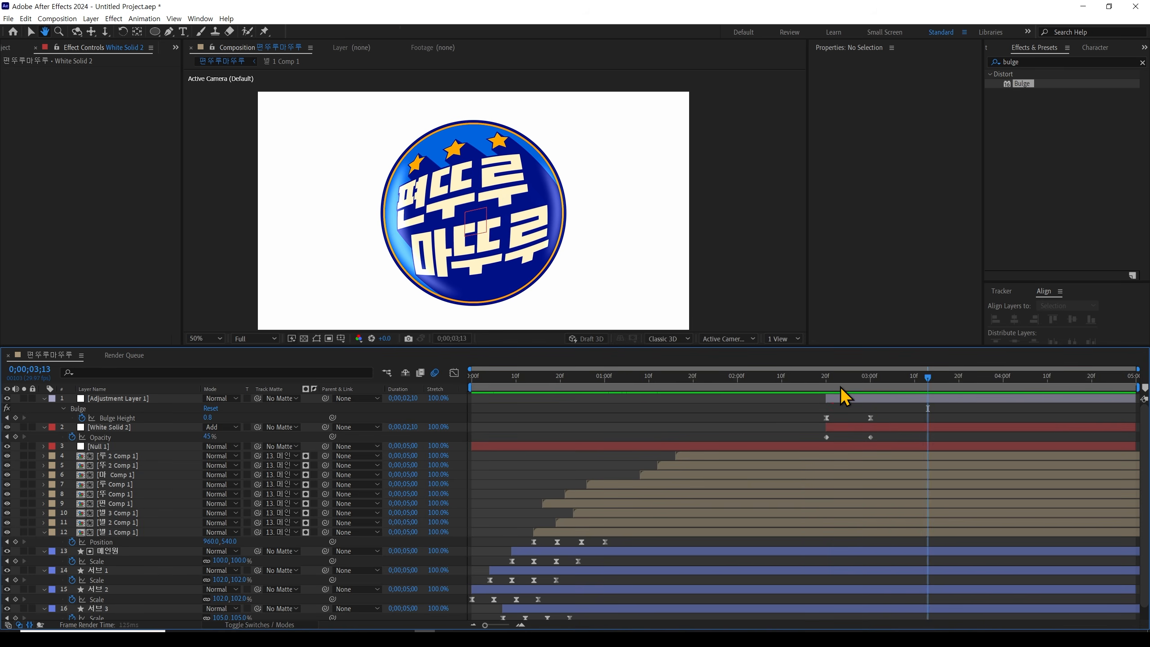
left_click_drag(838, 383, 734, 382)
key("space")
key("space")
key("space")
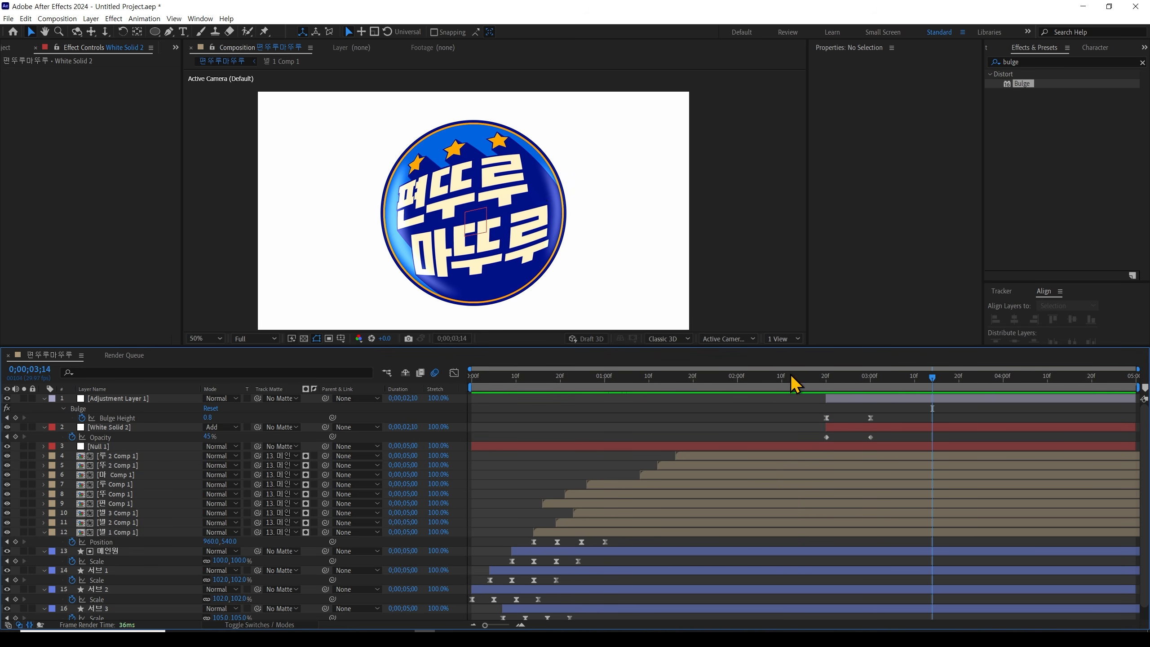
left_click(791, 377)
key("space")
key("space")
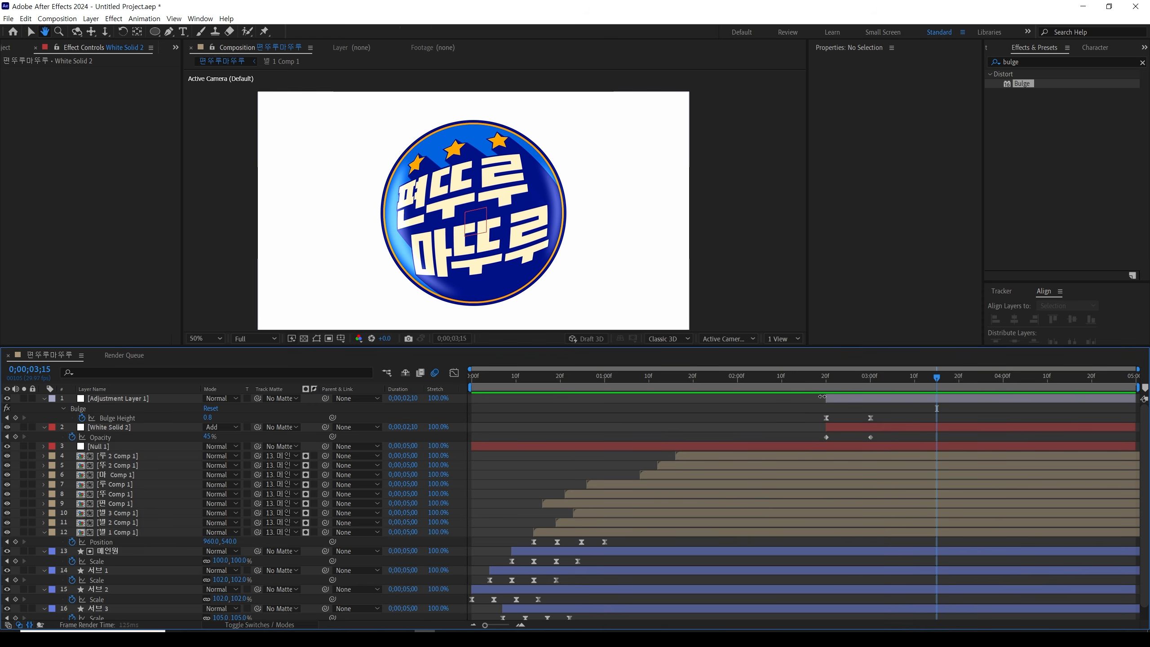
Apply Easy Ease to both opacity keyframes of White Solid 2 and shape their speed graph into a steep central peak
left_click_drag(829, 441, 891, 446)
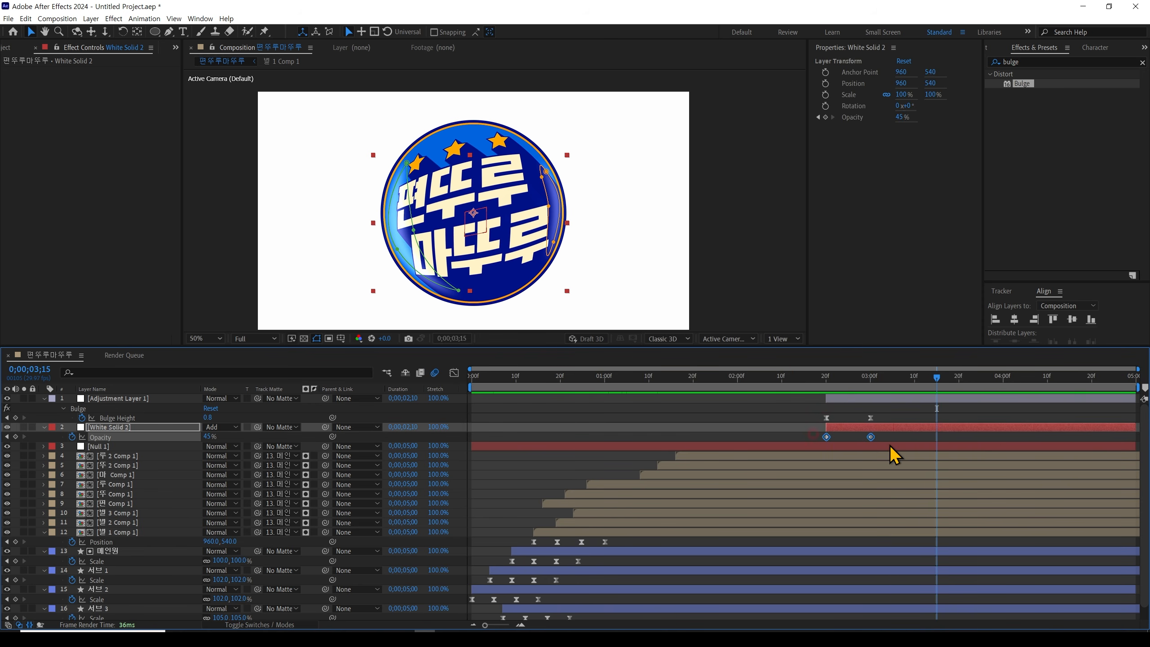
key("F9")
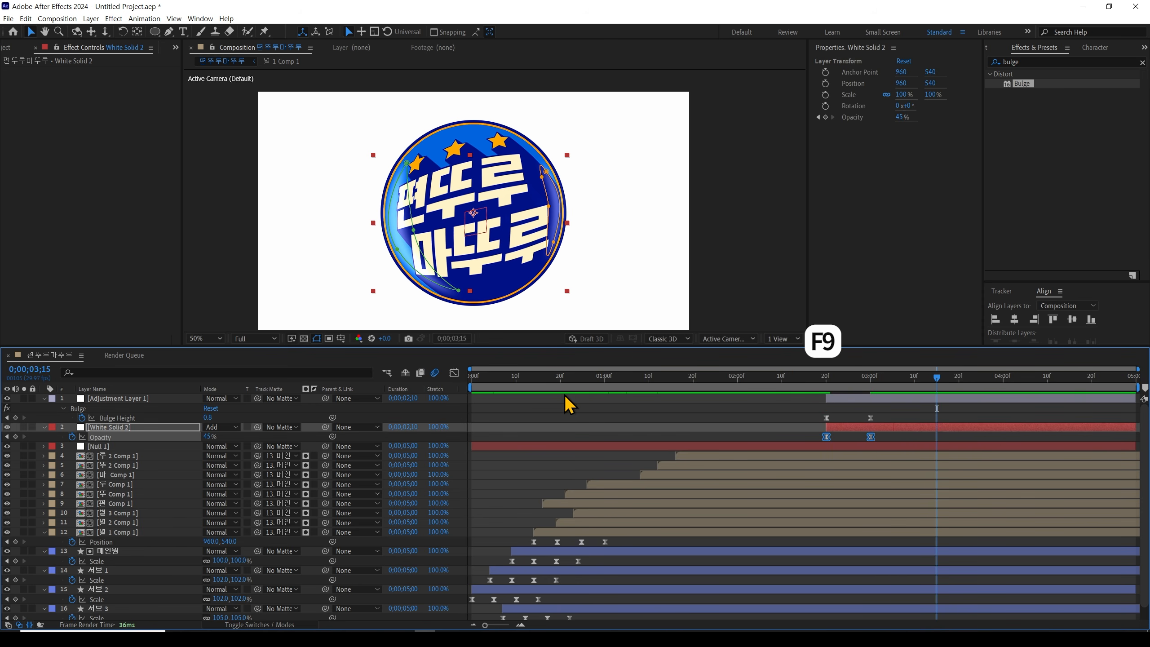
left_click(455, 373)
mouse_move(837, 596)
left_mouse_down()
mouse_move(860, 597)
mouse_move(851, 592)
left_mouse_up()
left_click(870, 588)
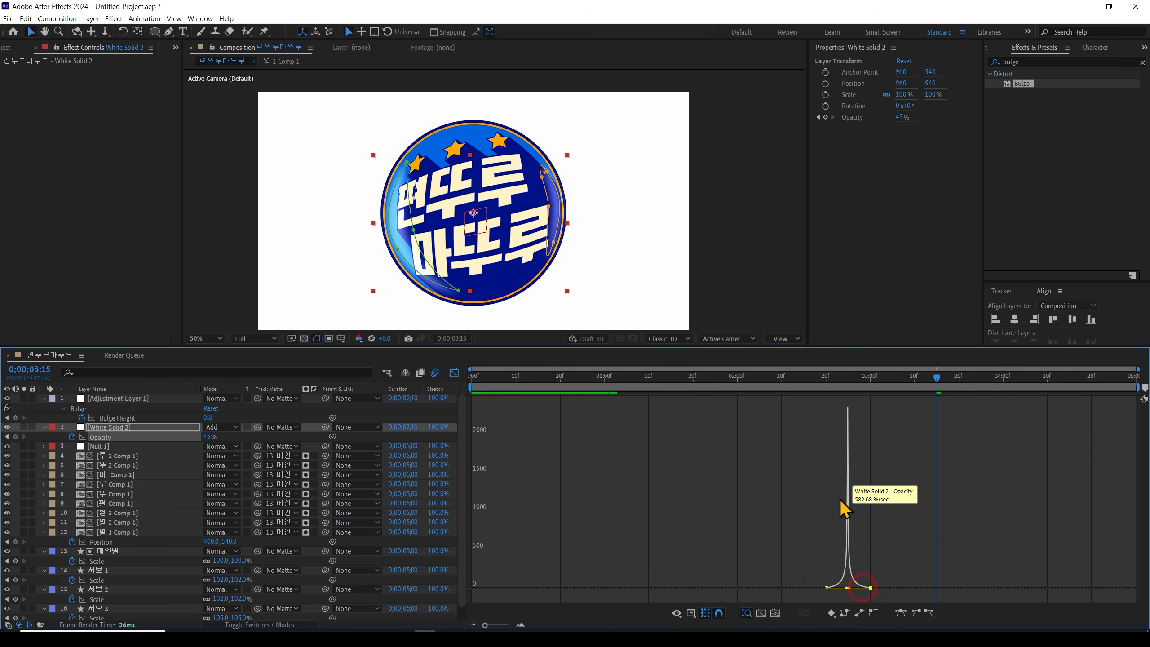
left_click(454, 373)
Preview the bulge together with the eased highlight fade, starting playback shortly before 0;00;02;20
left_click(818, 377)
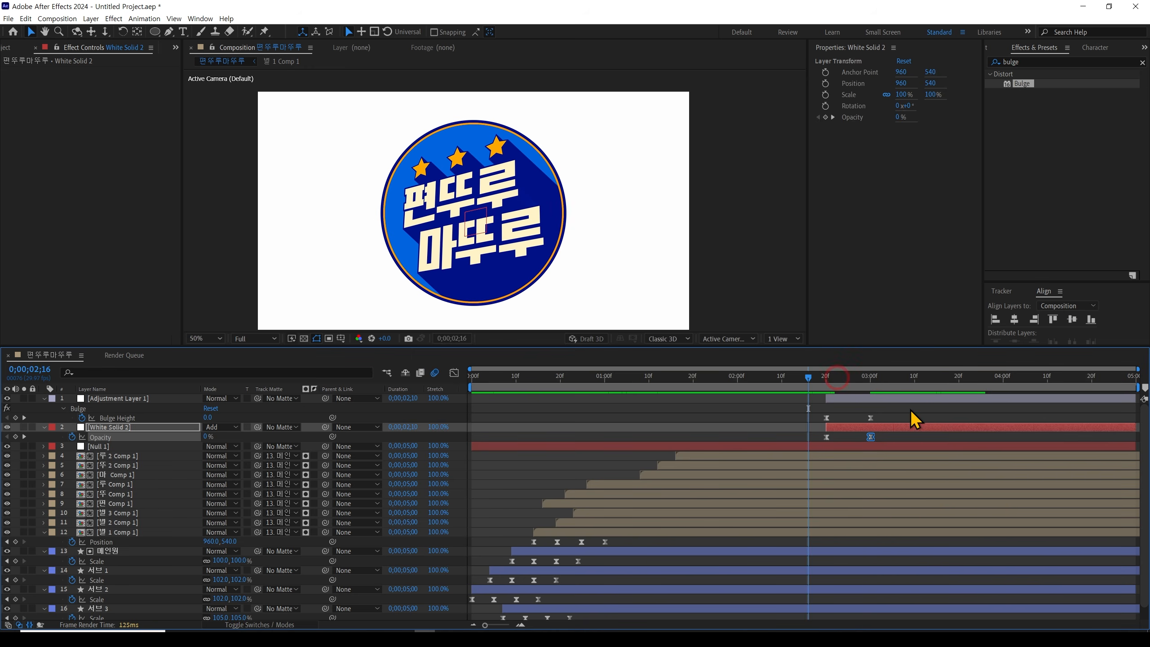
left_click(909, 409)
key("space")
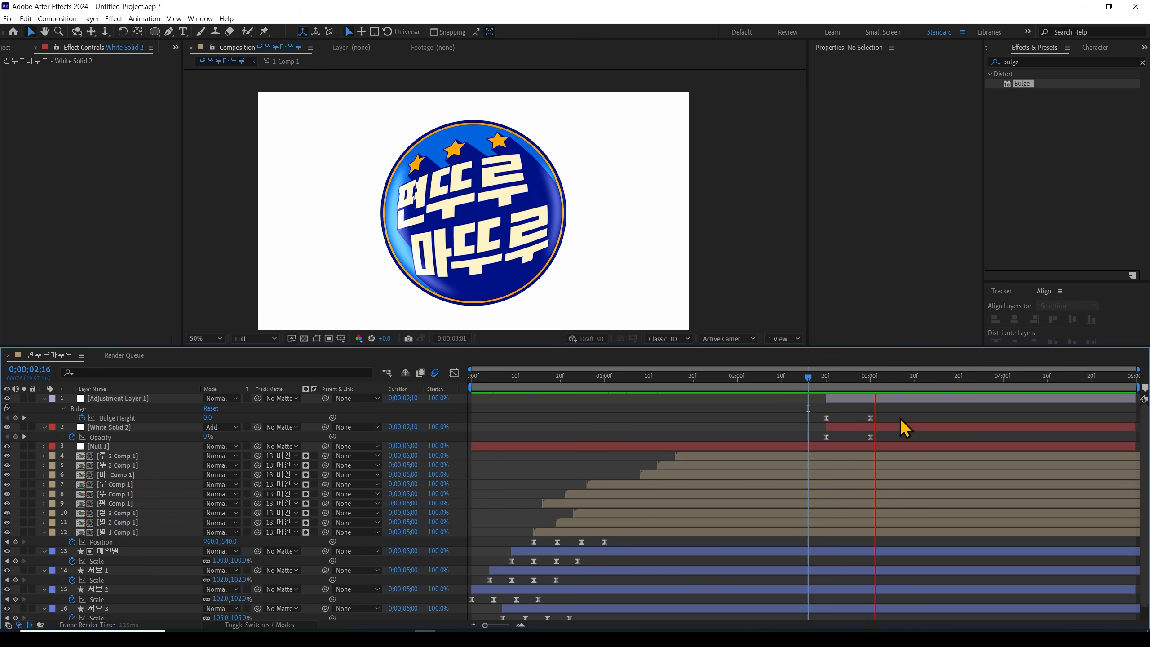
left_click(809, 377)
key("space")
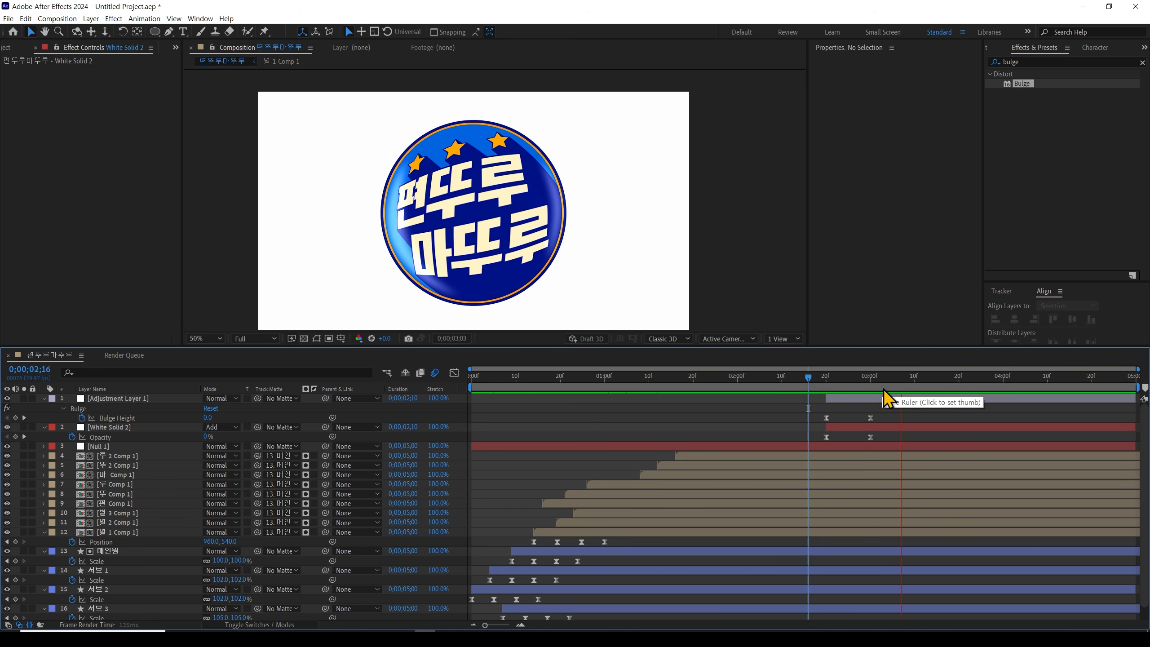
left_click(827, 384)
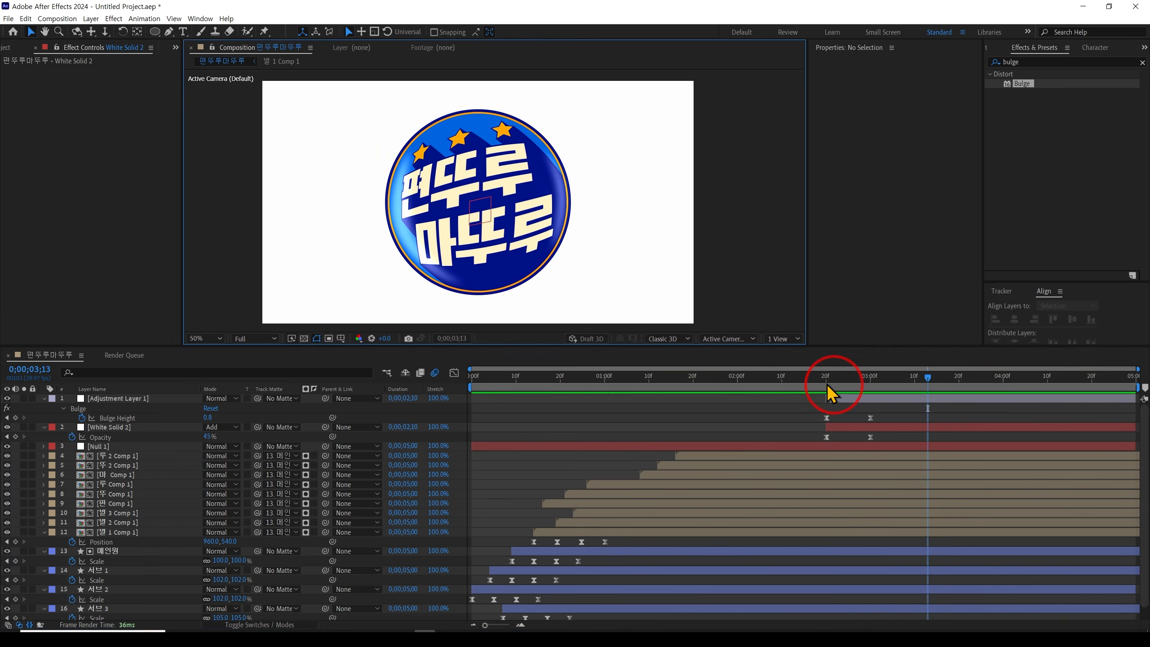
left_click(770, 383)
key("space")
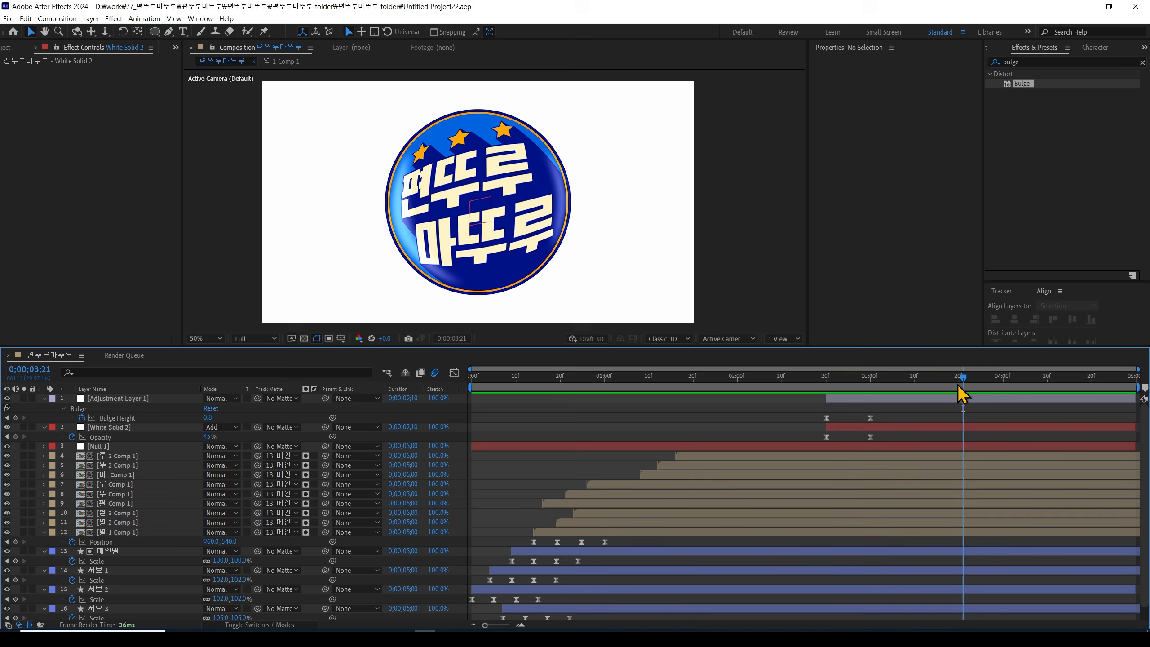
Parent all nine star and letter comps, layers 4 to 12, to Null 1 with the current time at 0;00;03;10
left_click_drag(957, 382, 870, 384)
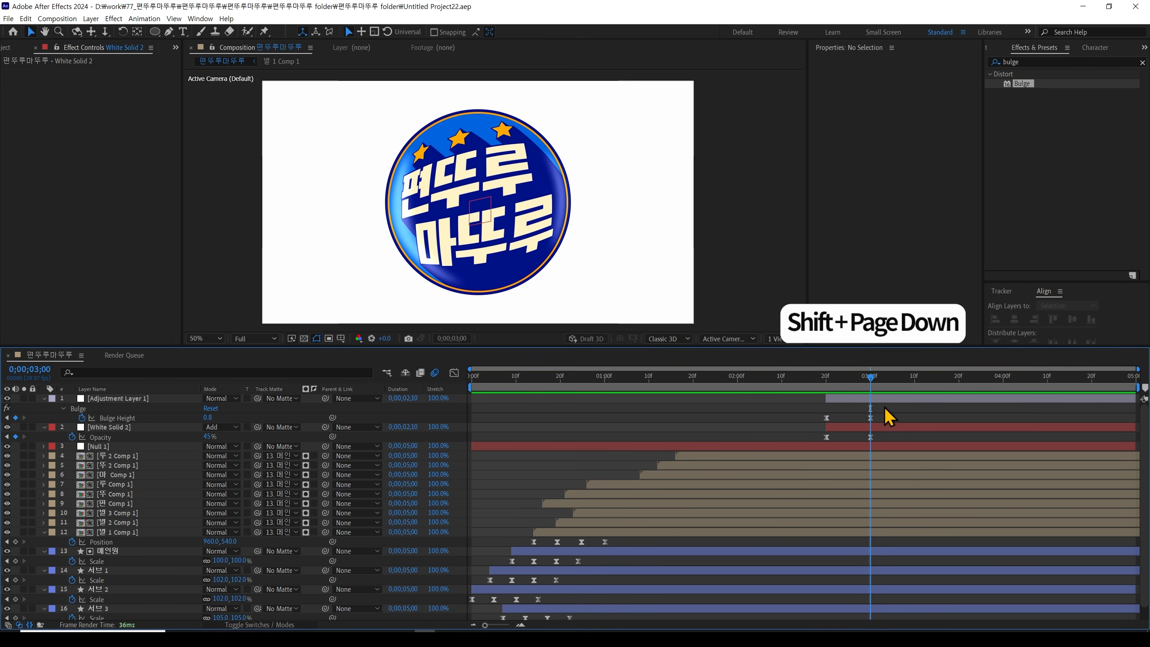
key("shift+Page_Down")
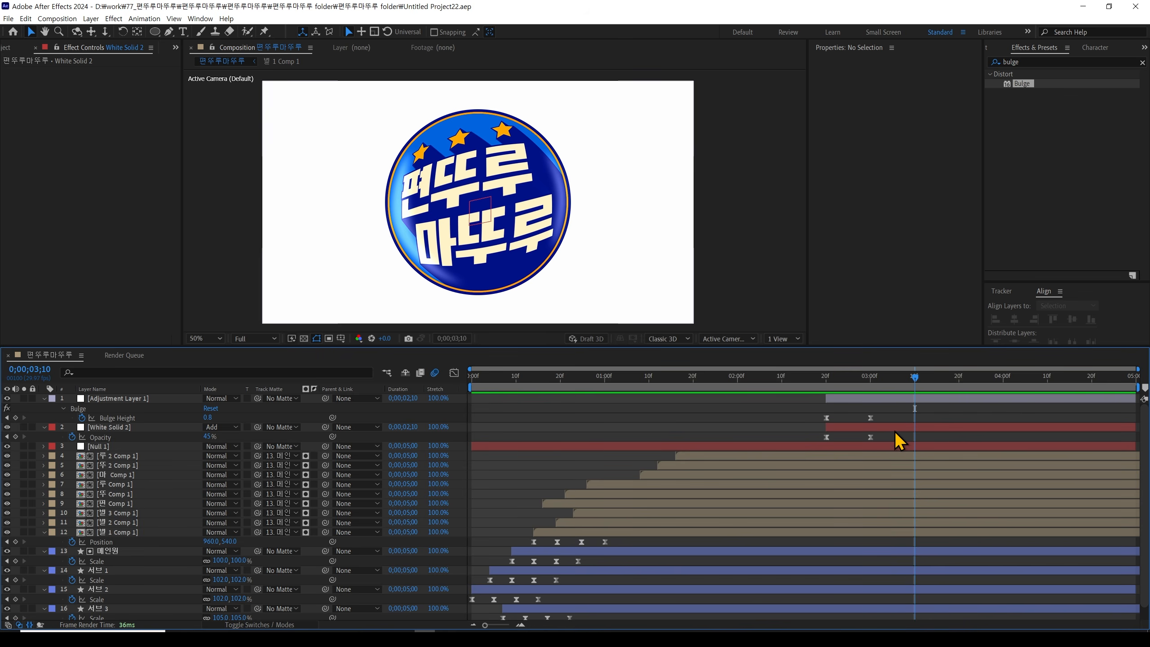
left_click(129, 532)
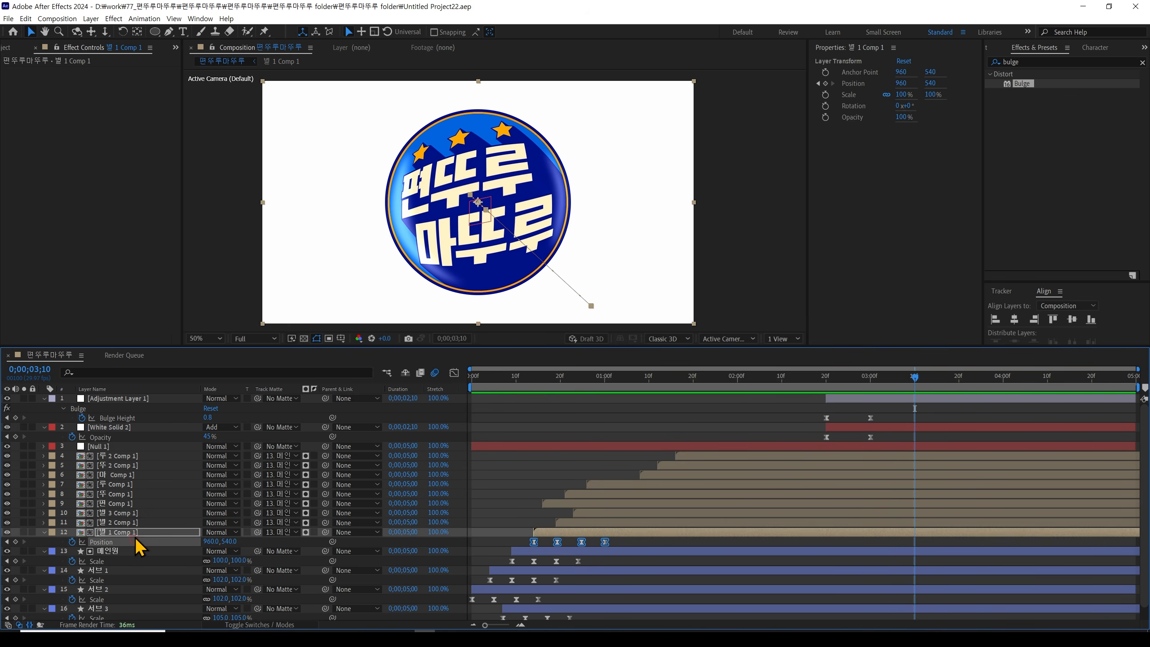
left_click(142, 456, "shift")
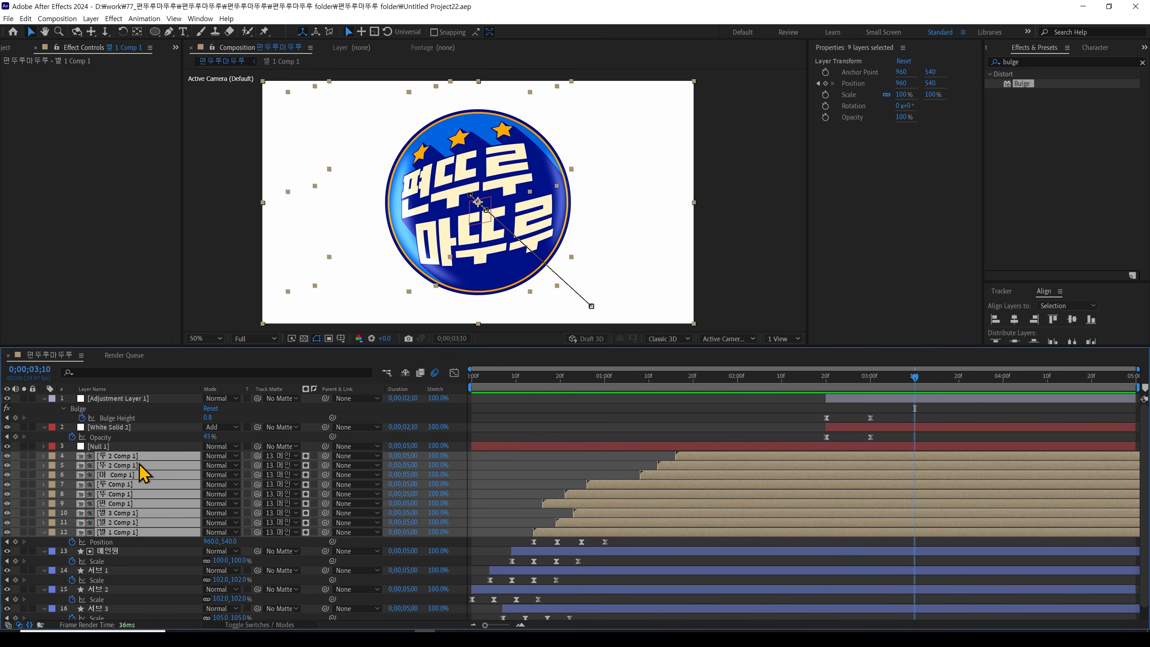
left_click_drag(325, 466, 127, 448)
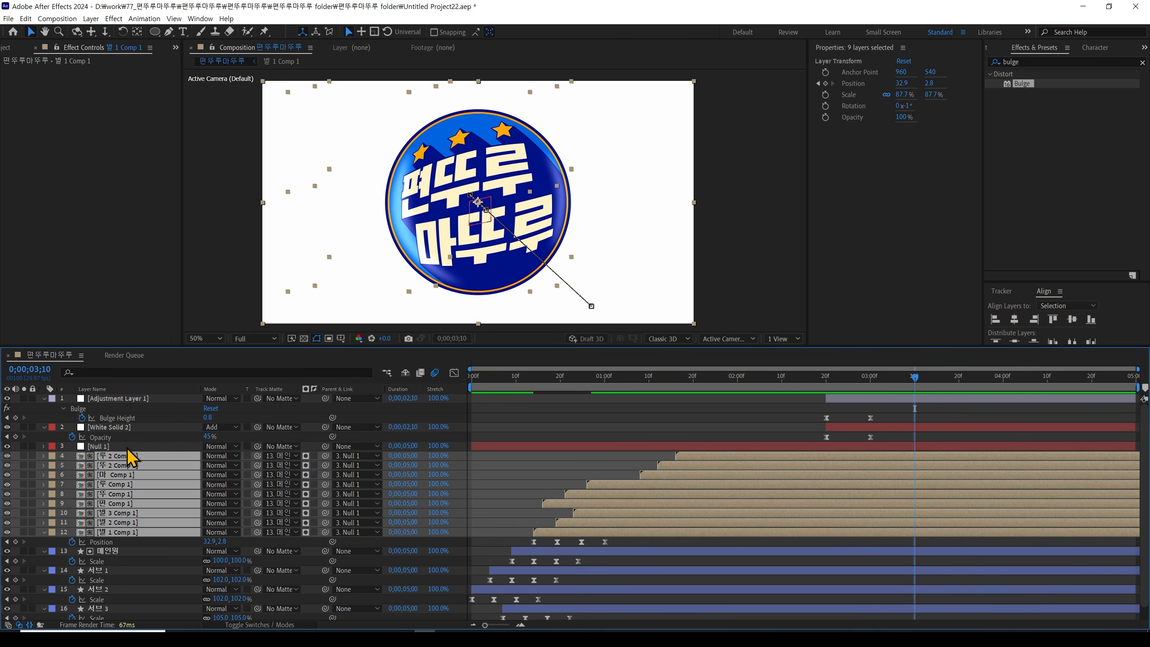
Keyframe Null 1's position at 0;00;03;10 and, at 0;00;04;00, move it to about 346, 1093 at the frame's lower-left edge
left_click(128, 447)
key("alt+shift+p")
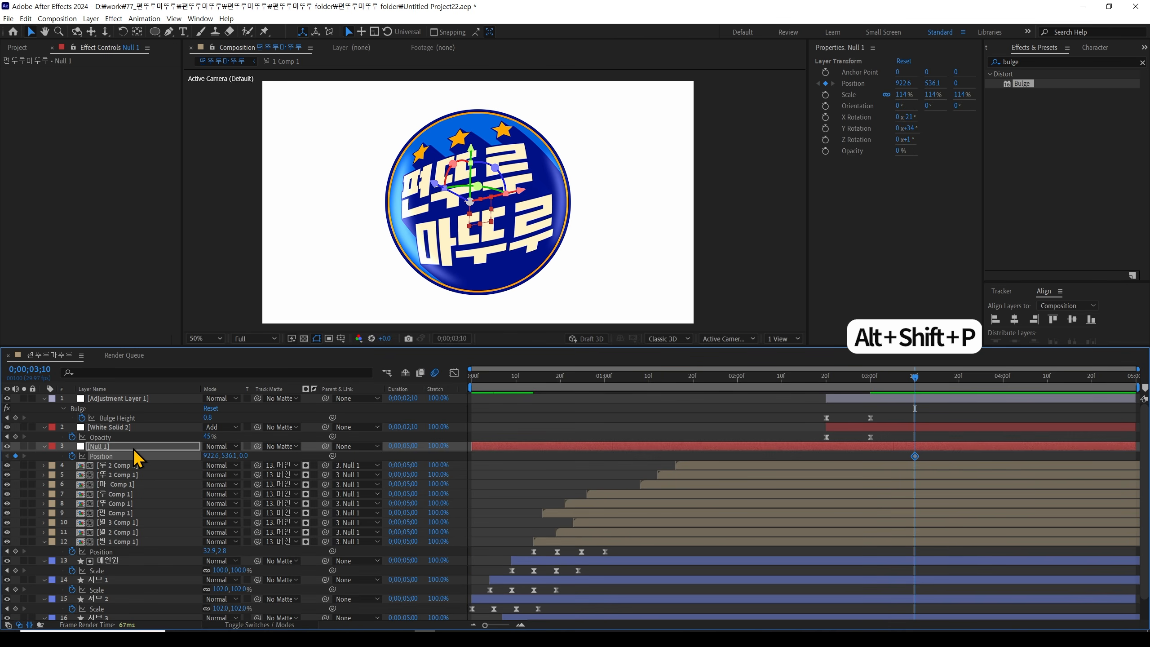
key("shift+Page_Down")
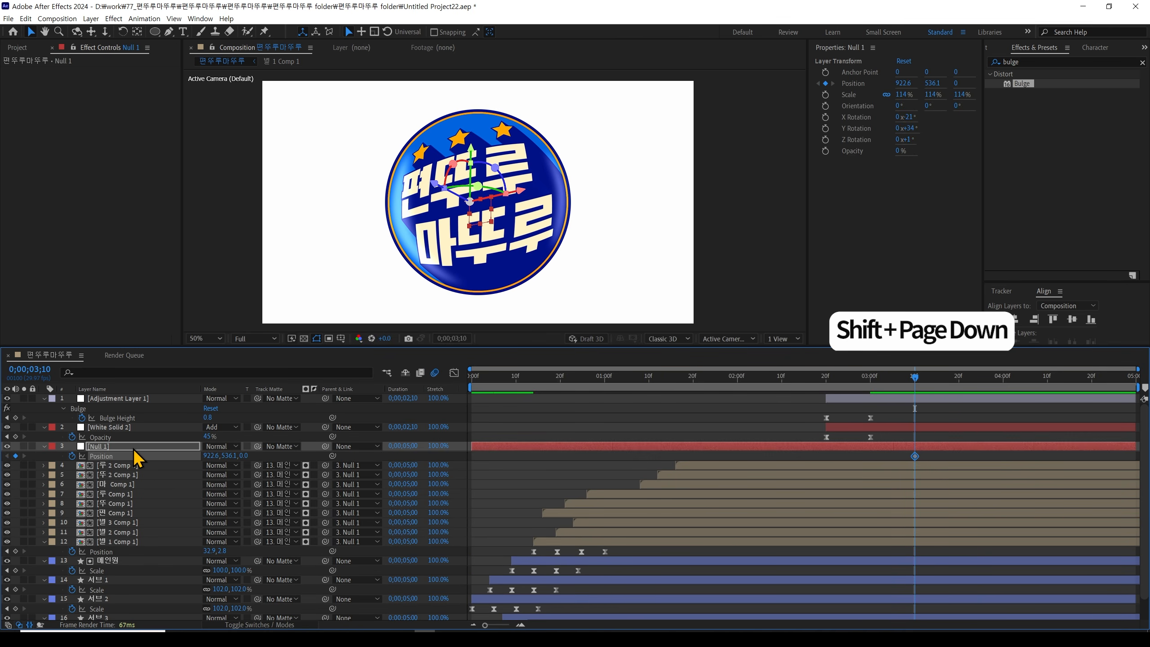
key("shift+Page_Down")
key("shift+Page_Down")
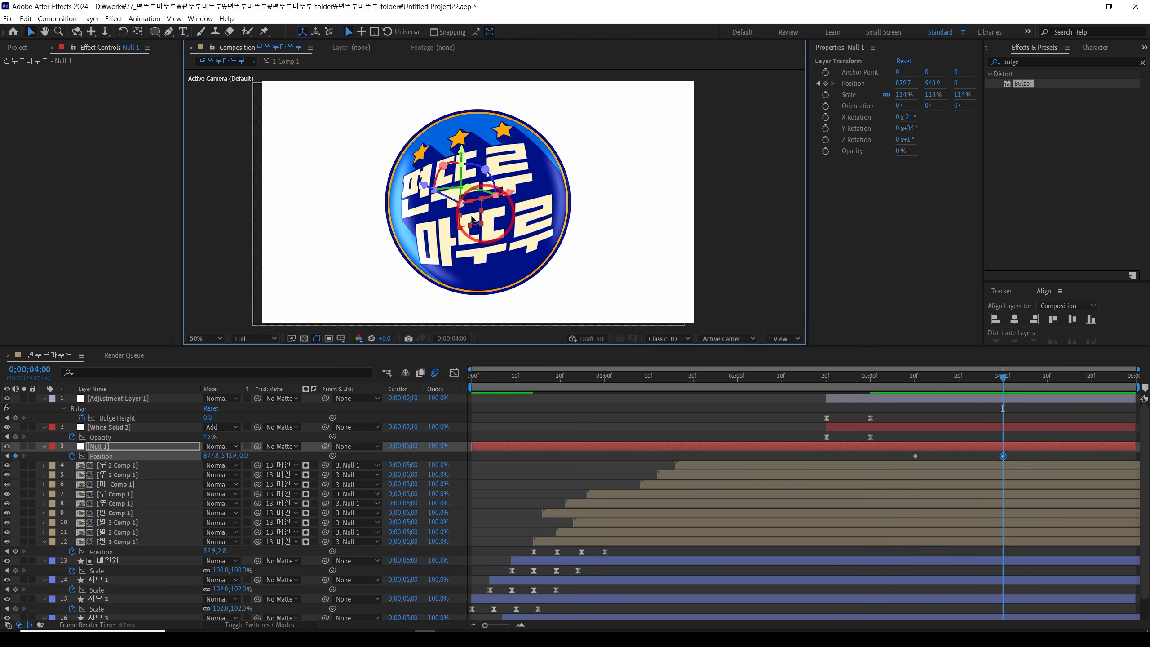
left_click_drag(479, 224, 335, 319)
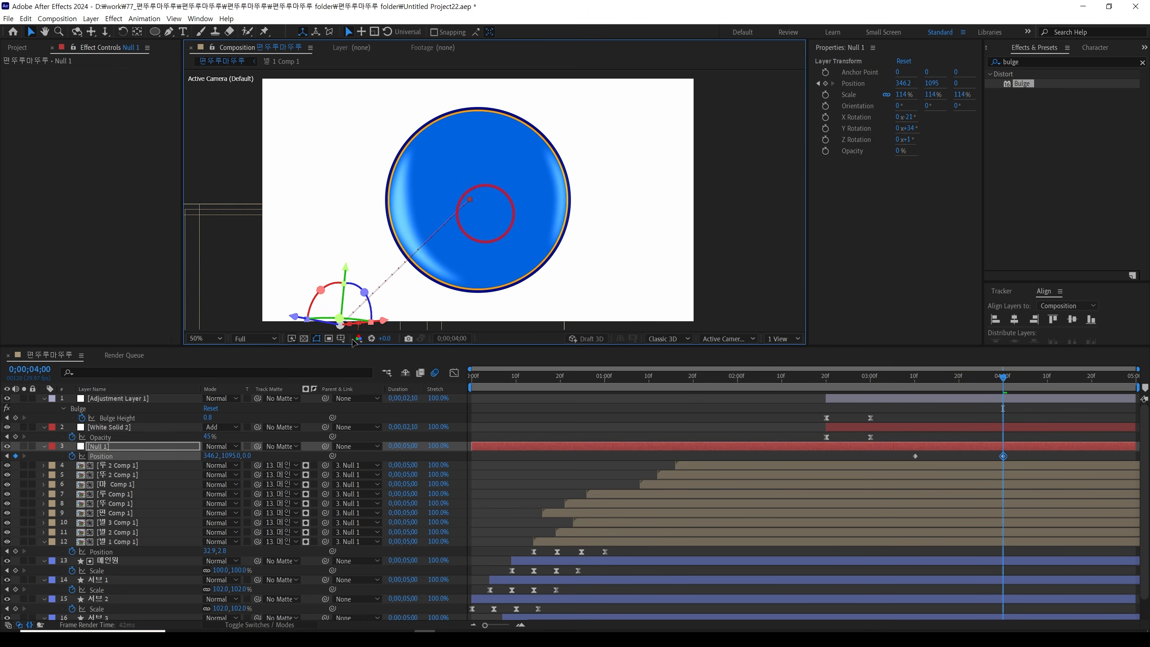
Preview the stars and letters leaving the badge, starting playback from 0;00;02;14
left_click_drag(958, 380, 800, 380)
key("space")
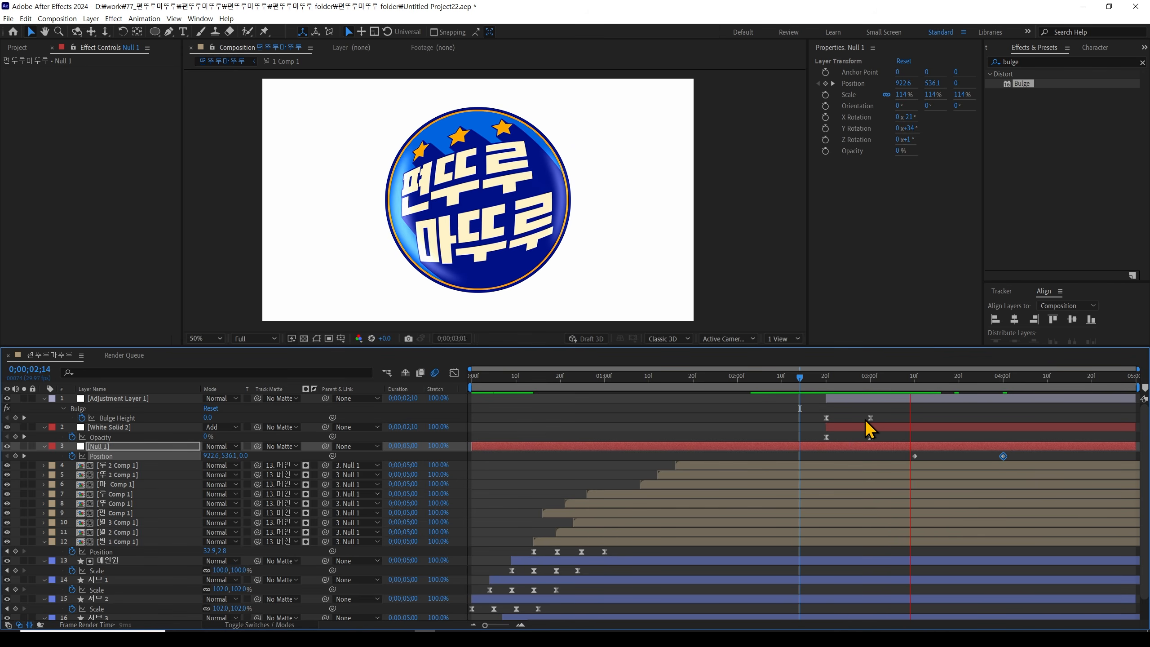
left_click_drag(919, 379, 883, 379)
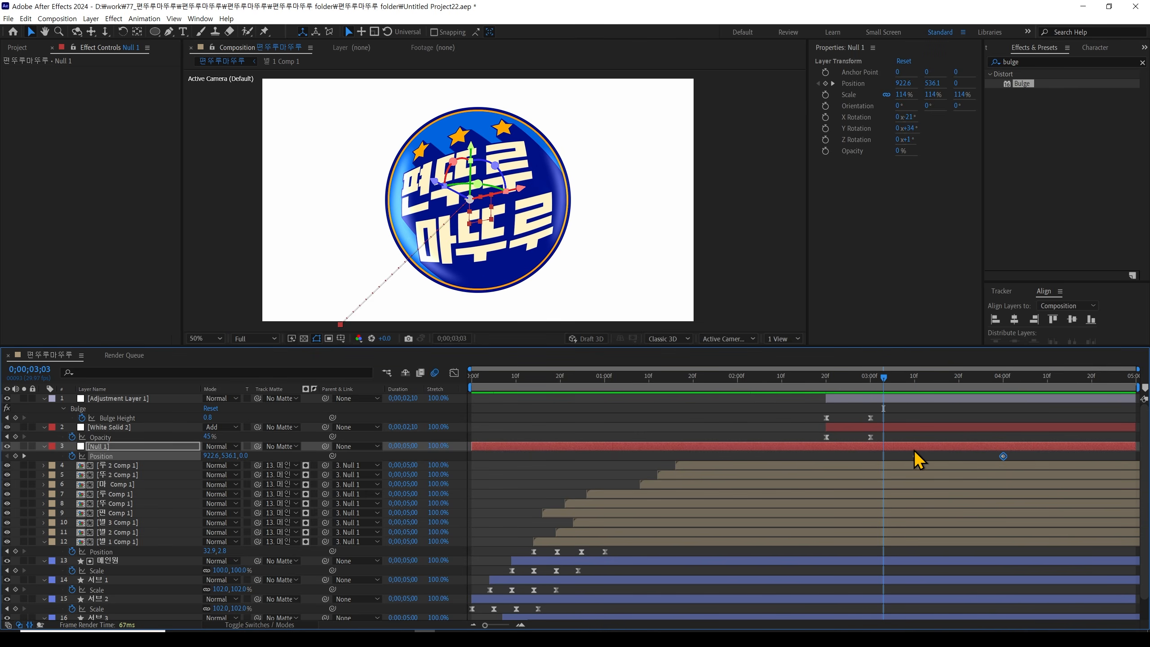
Apply Easy Ease to both Null 1 position keyframes and shape their speed graph into a steep central peak
left_click_drag(902, 454, 1019, 462)
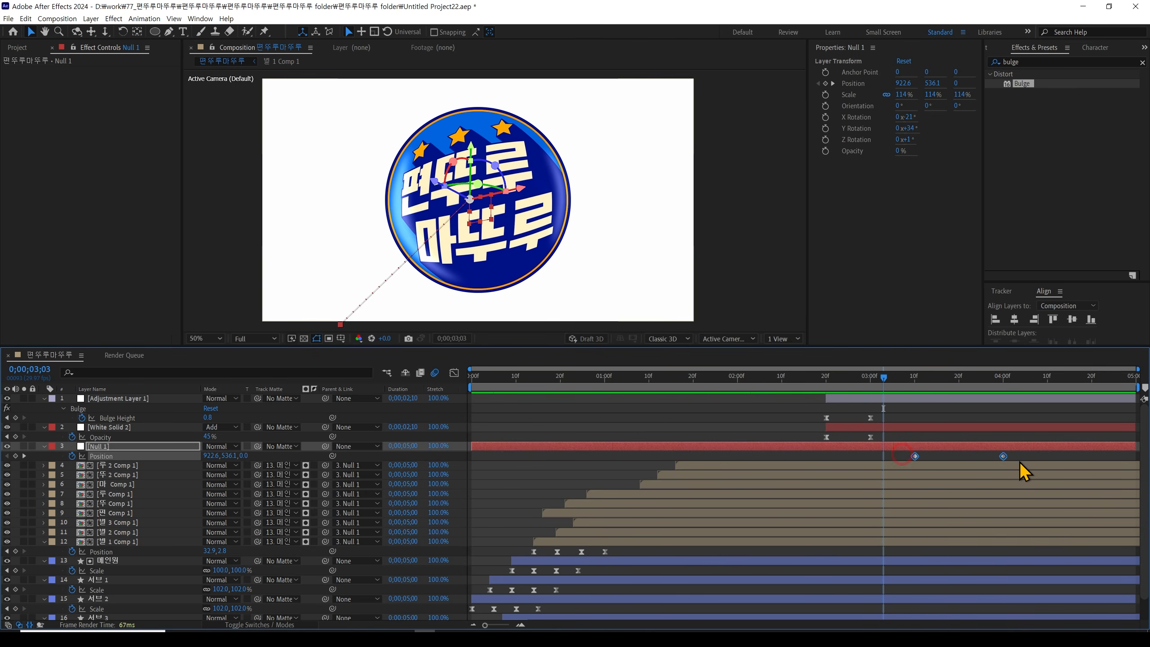
key("F9")
left_click(454, 372)
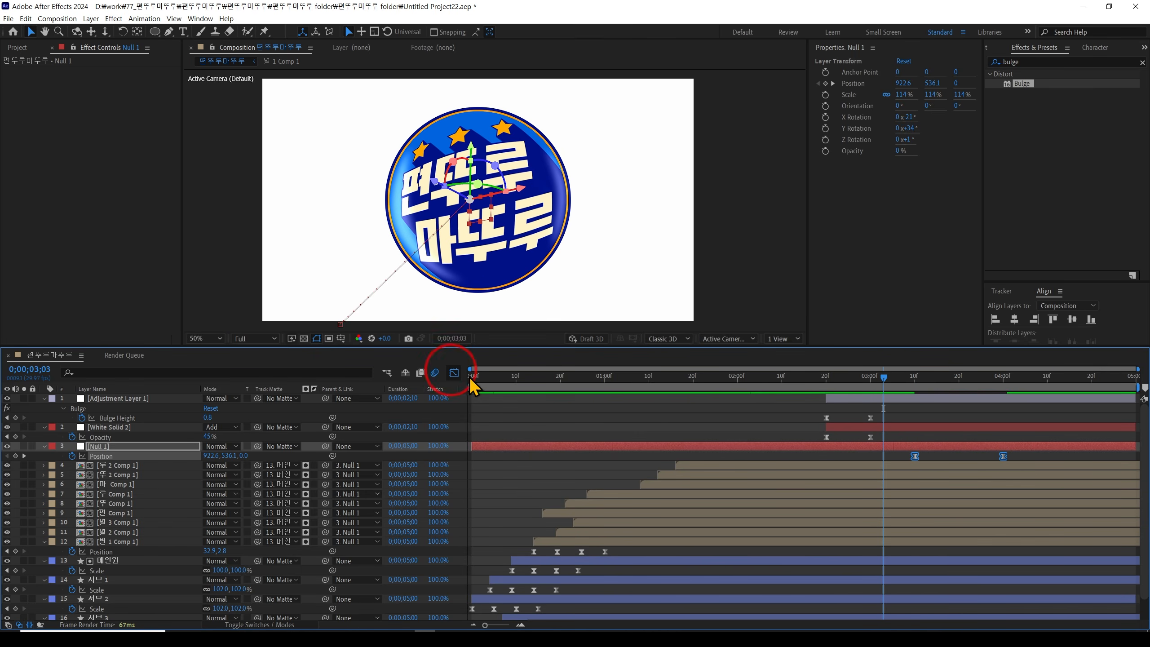
left_click_drag(884, 554, 953, 591)
left_click_drag(1034, 572, 969, 588)
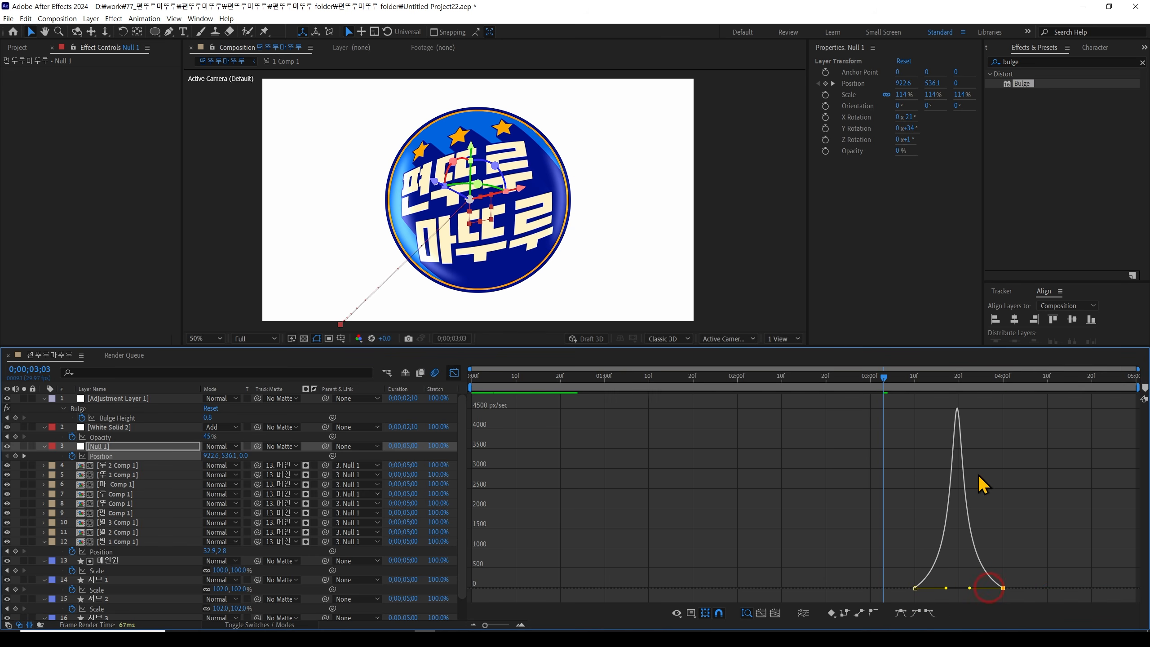
left_click(454, 372)
Play back the eased exit of the stars and letters from shortly before 0;00;02;20
left_click(818, 378)
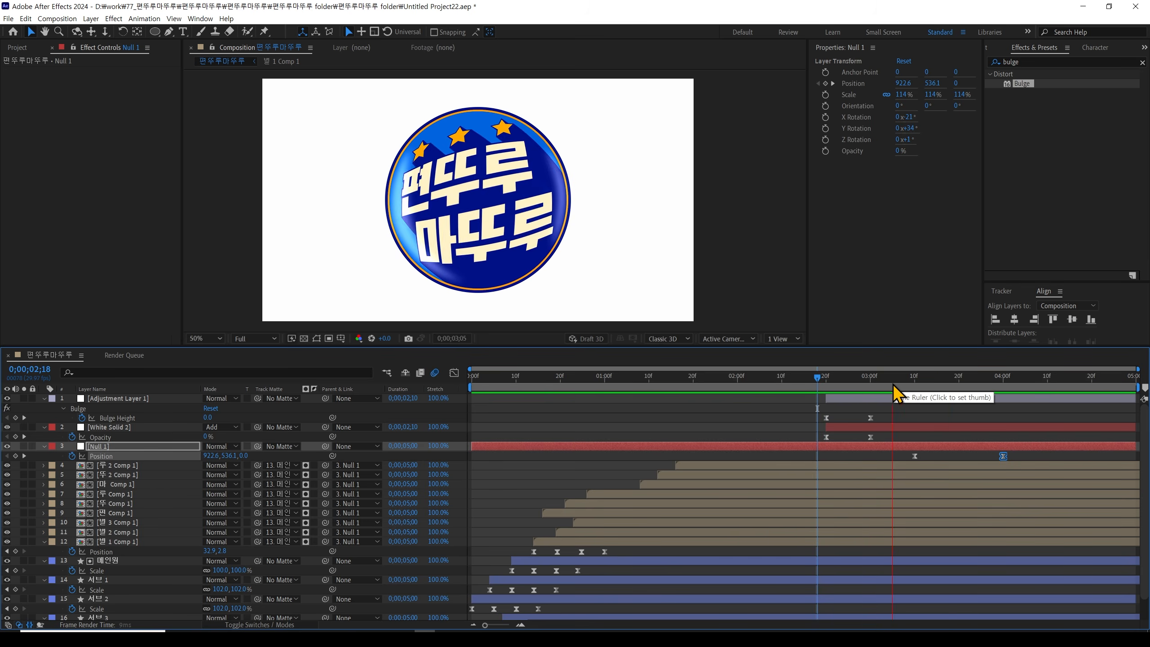
left_click_drag(982, 383, 790, 385)
key("space")
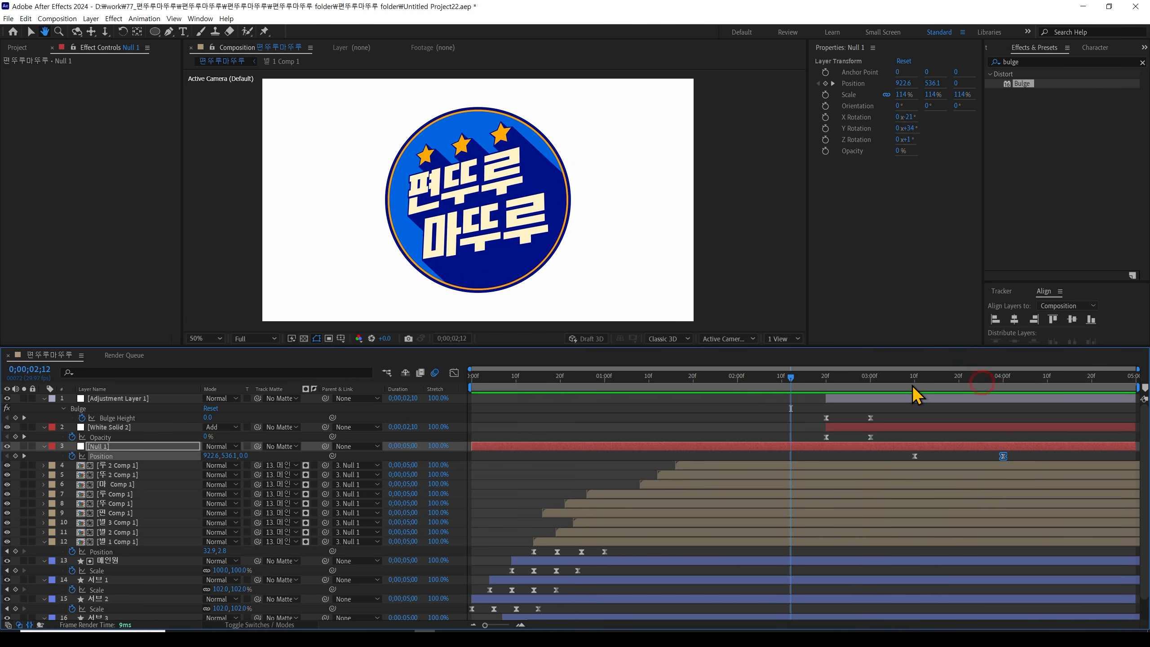
Bend Null 1's straight motion path into an upward arc with the Pen tool by pulling curve handles from both position keyframes
left_click(912, 384)
left_click(933, 457)
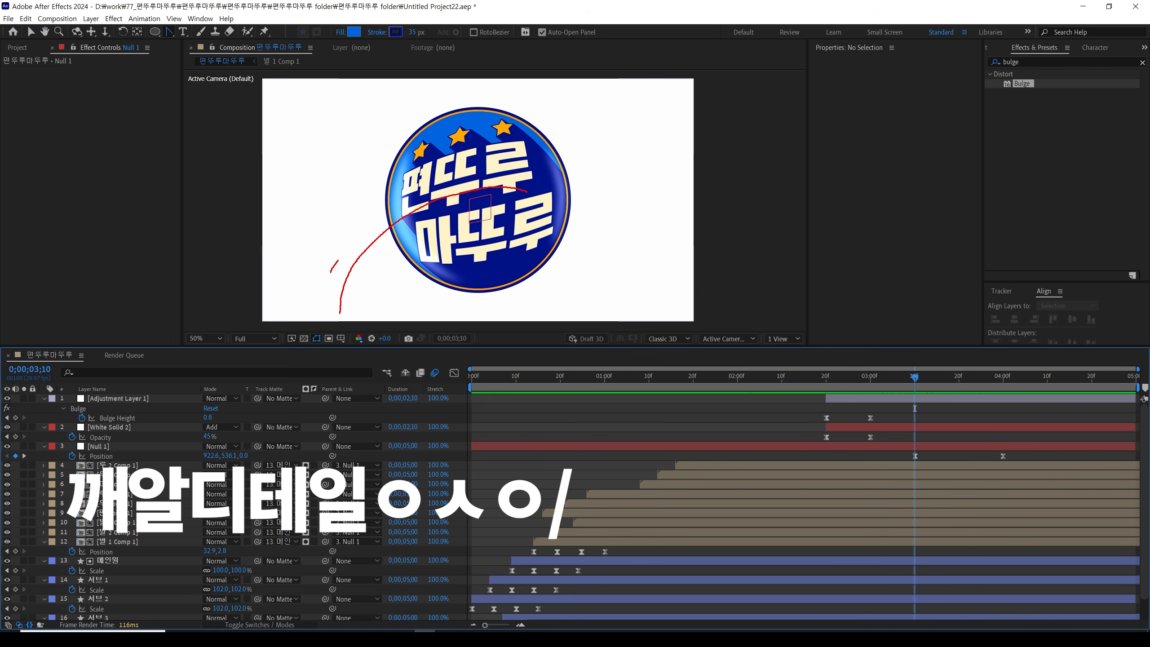
key("v")
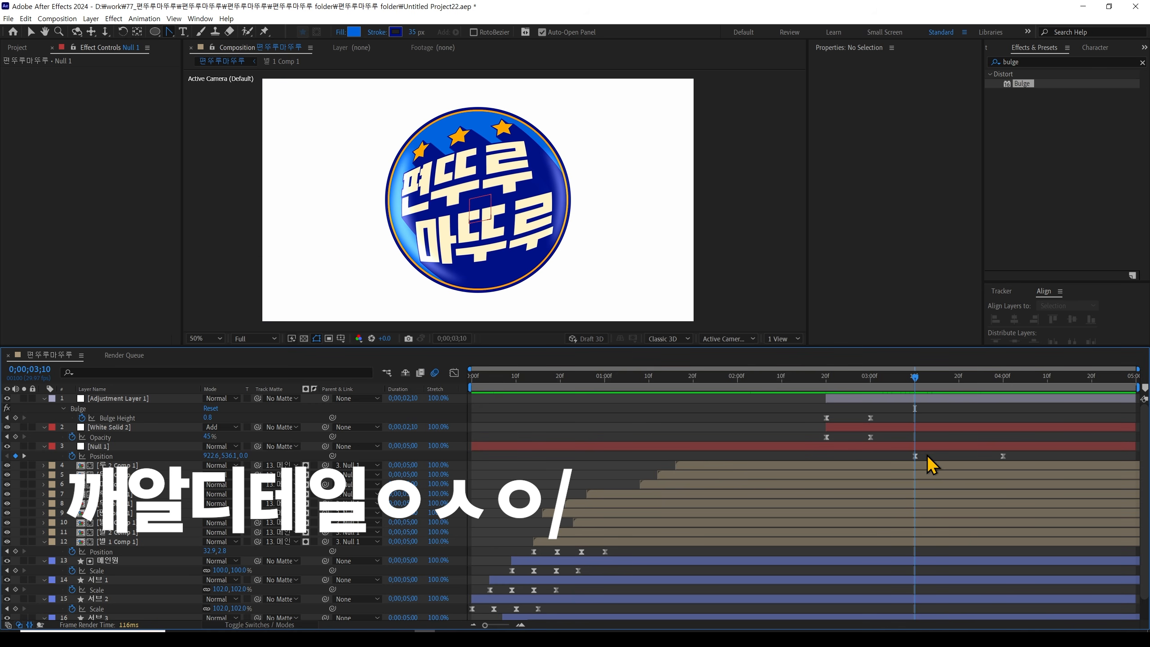
left_click_drag(895, 452, 1040, 472)
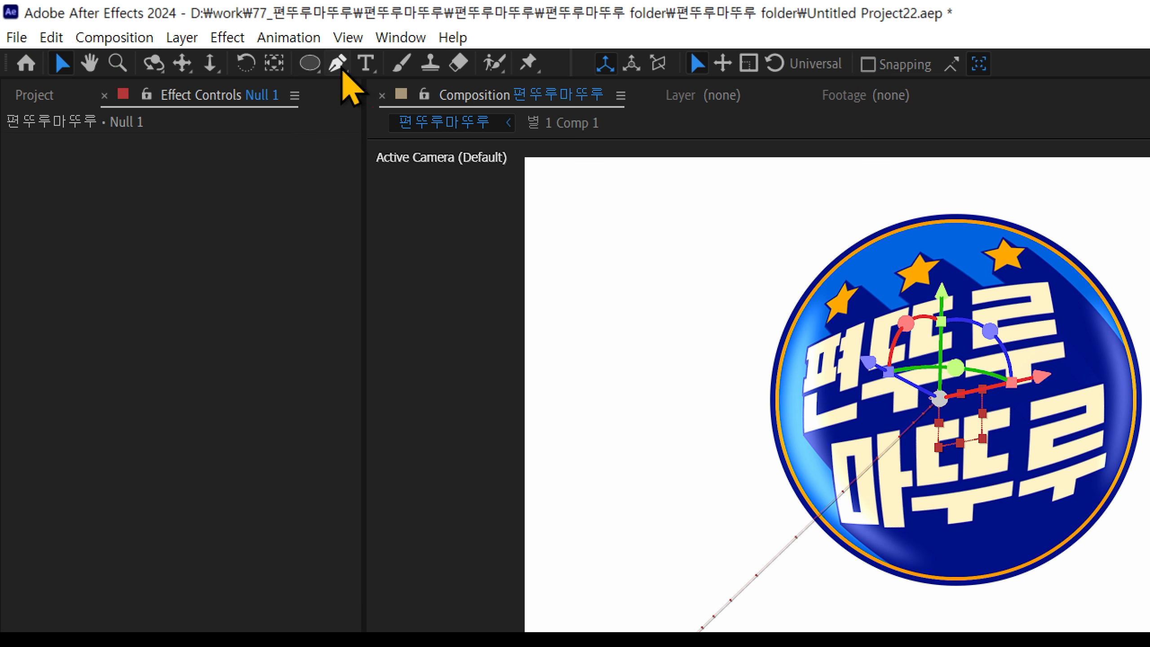
mouse_move(343, 72)
left_mouse_down()
mouse_move(385, 159)
mouse_move(427, 149)
left_mouse_up()
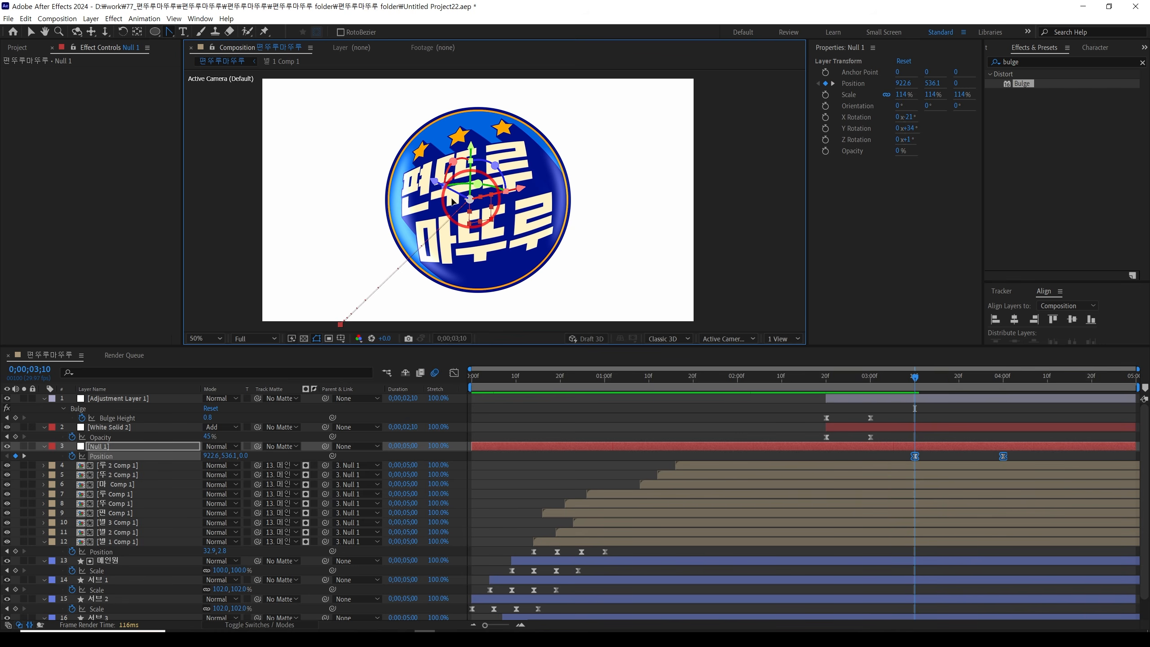
left_click_drag(469, 199, 350, 172)
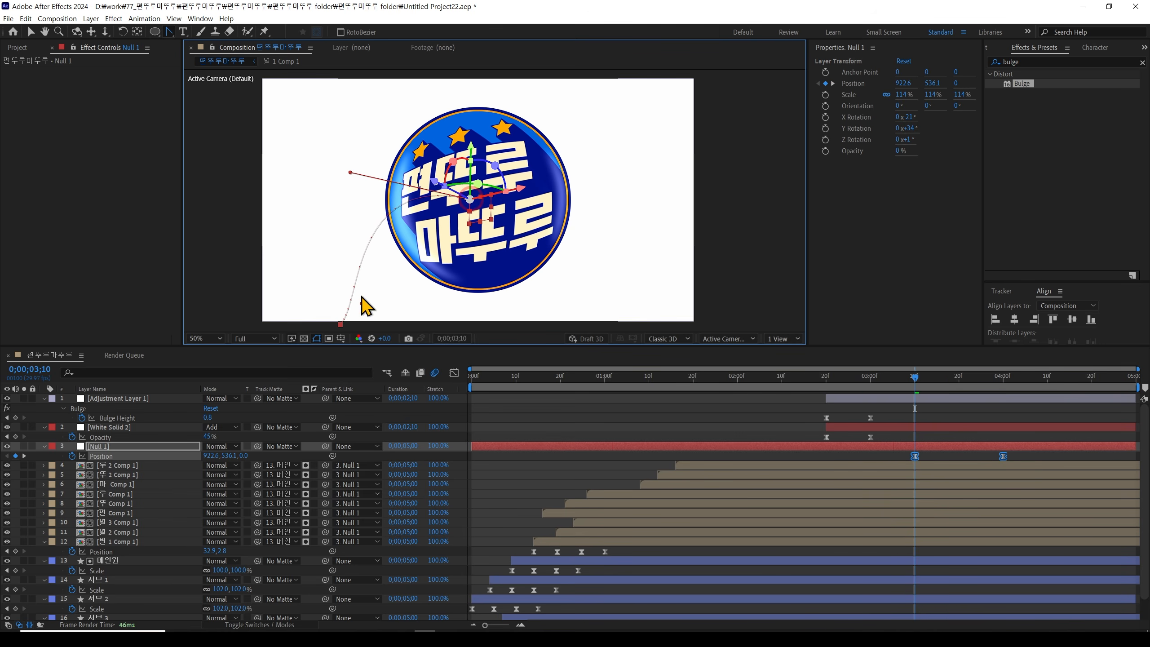
left_click_drag(361, 303, 325, 234)
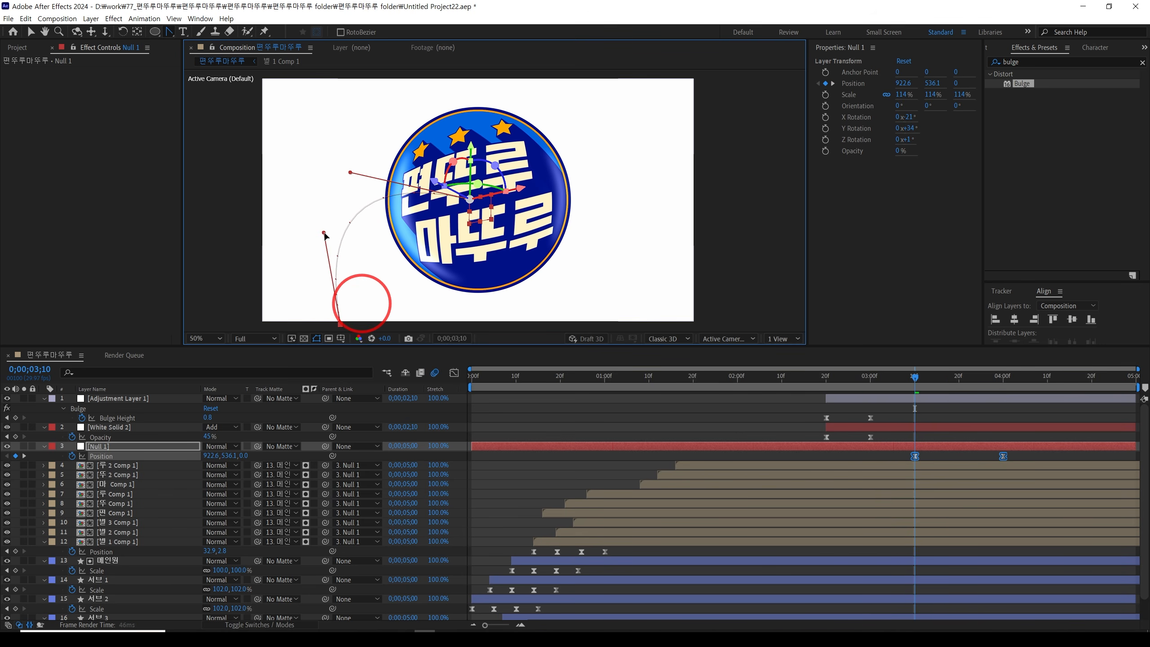
left_click(351, 173)
Play back the exit several times to check how the stars and letters follow the curved path
left_click_drag(913, 376, 790, 391)
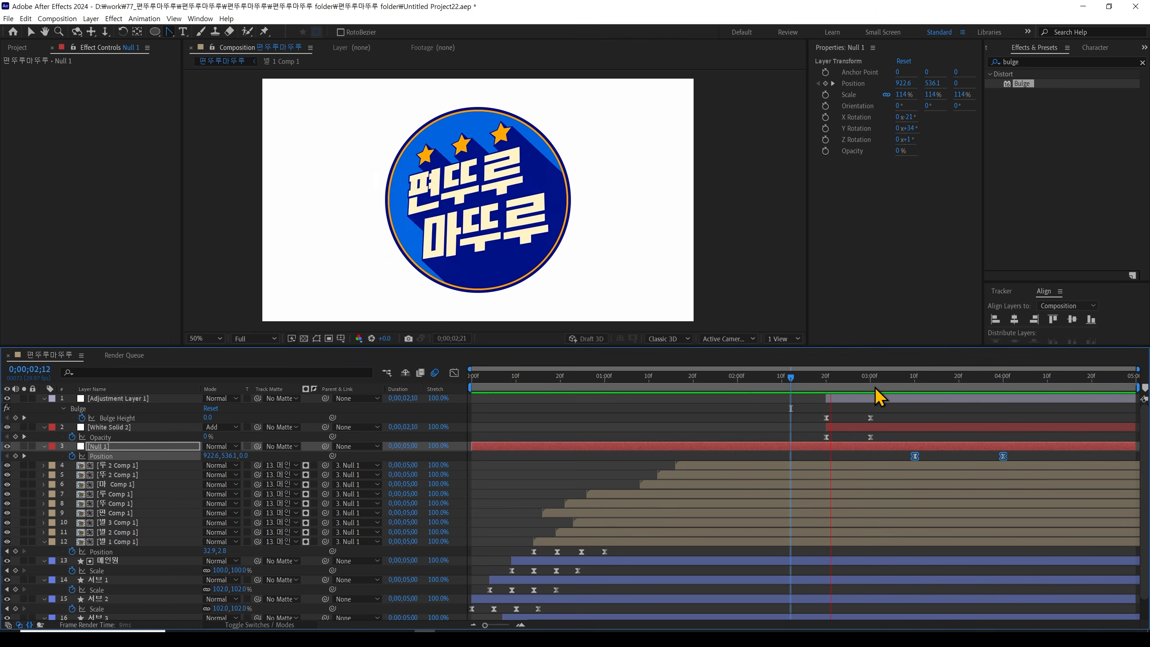
key("space")
left_click(946, 392)
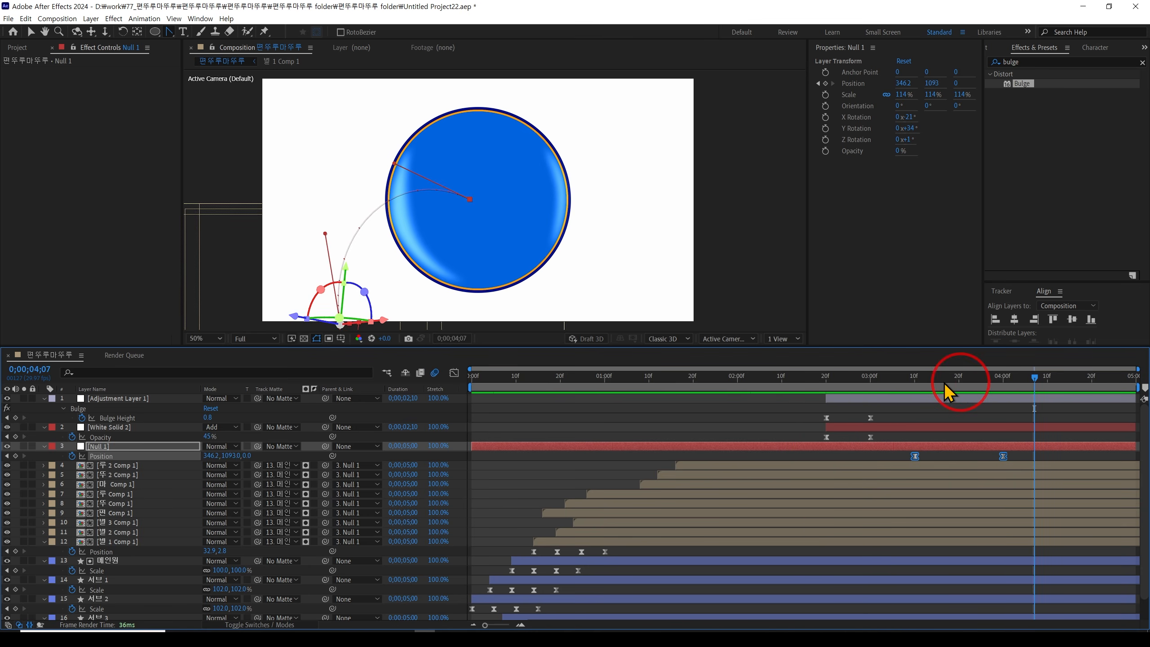
left_click_drag(943, 383, 863, 386)
key("space")
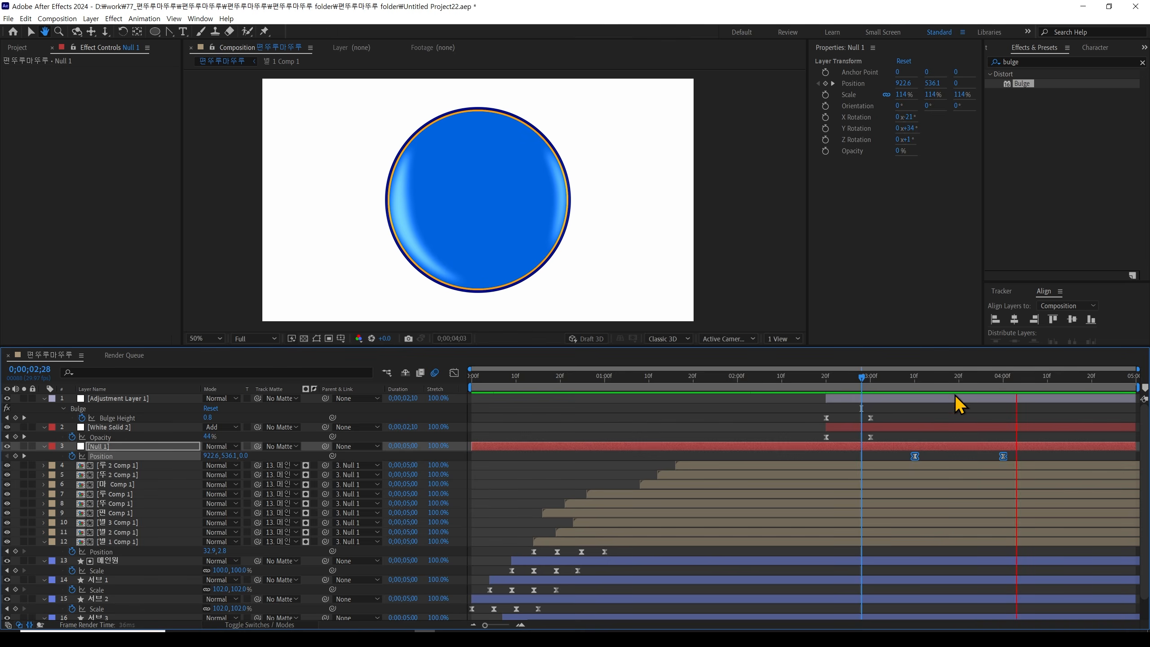
left_click_drag(950, 385, 883, 380)
key("space")
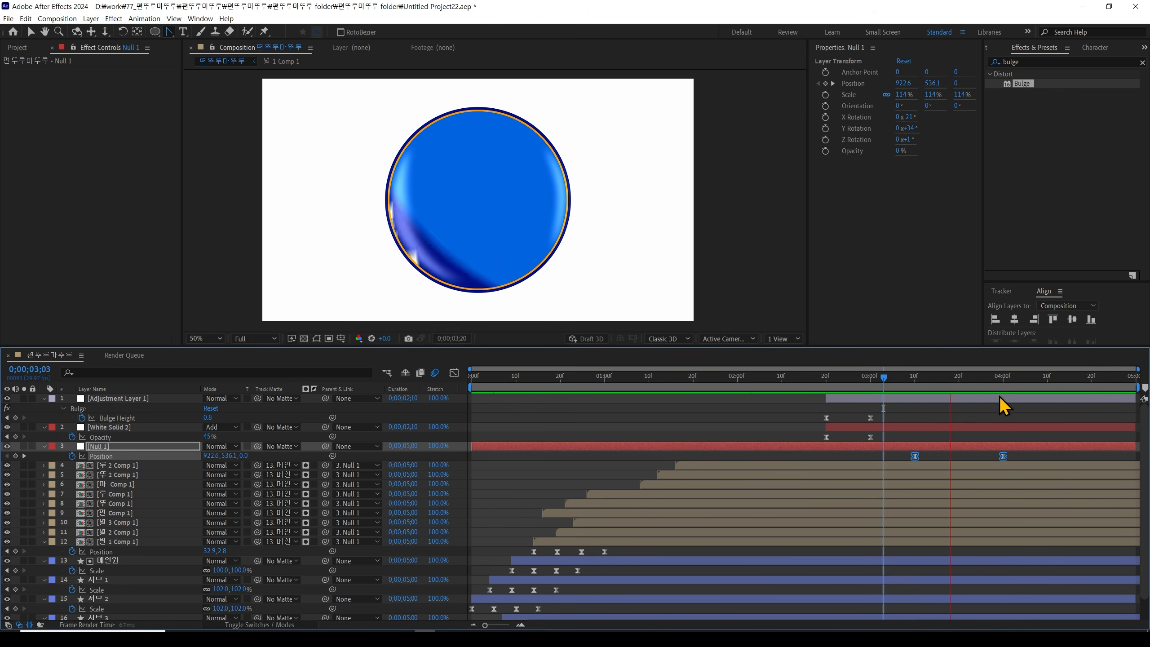
key("space")
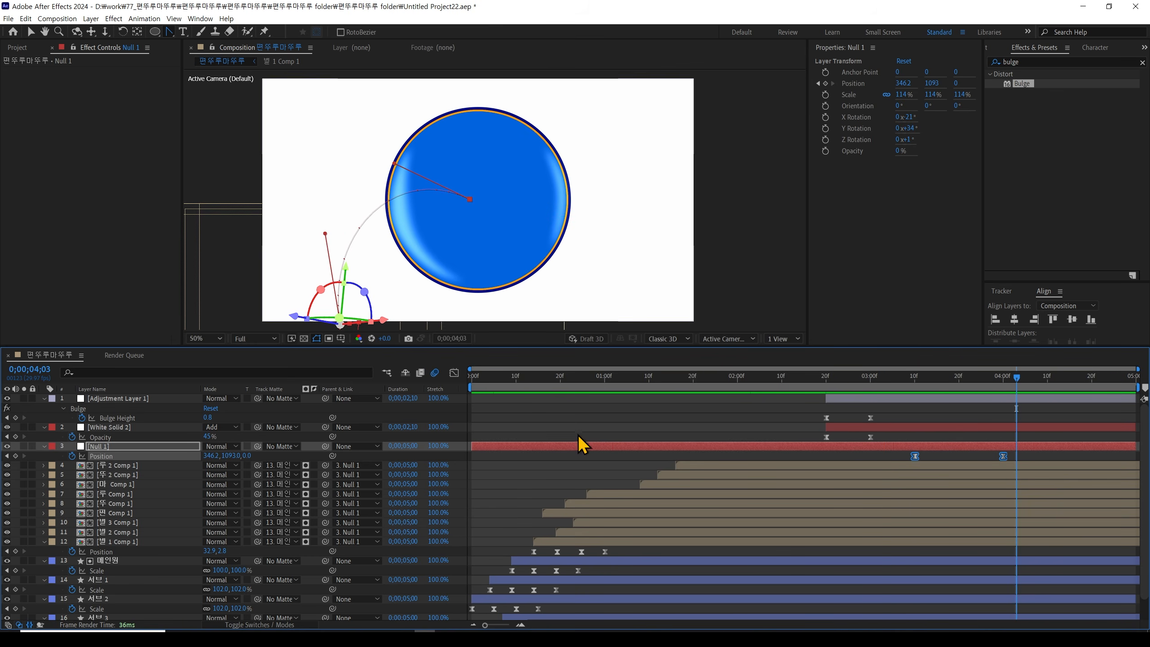
Add opacity keyframes at 0;00;03;10 to White Solid 2, 메인원, 서브 1, 서브 2 and 서브 3
left_click(31, 32)
left_click(629, 424)
left_click_drag(1017, 377, 914, 378)
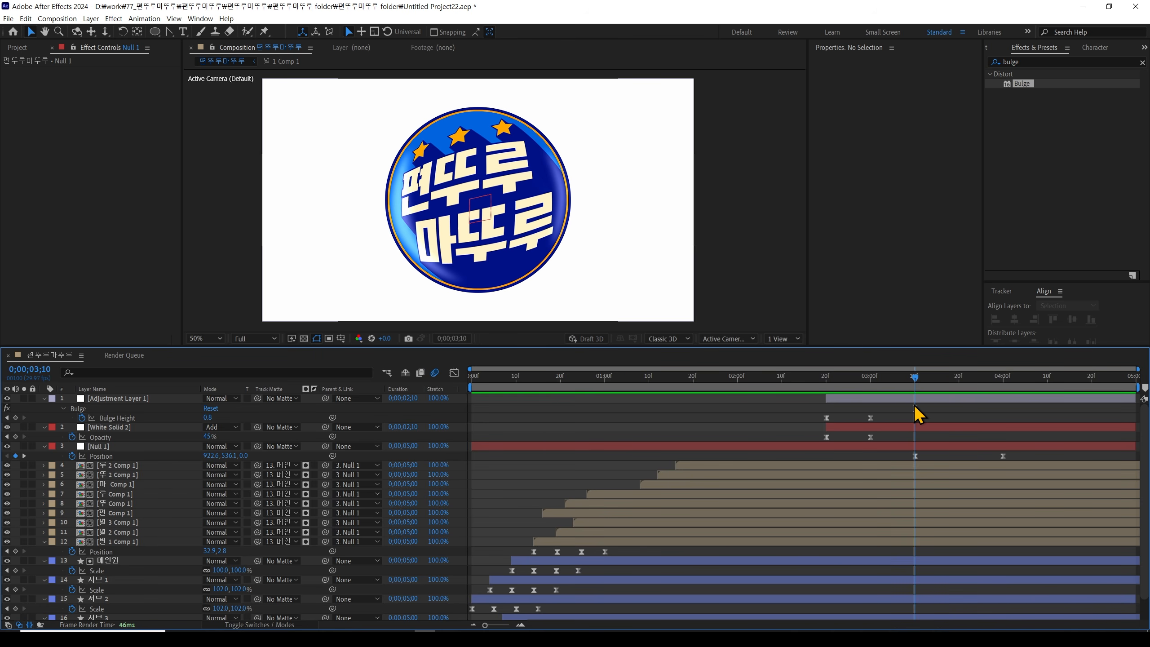
mouse_move(914, 378)
left_mouse_down()
mouse_move(880, 379)
mouse_move(899, 378)
left_mouse_up()
left_click(154, 428)
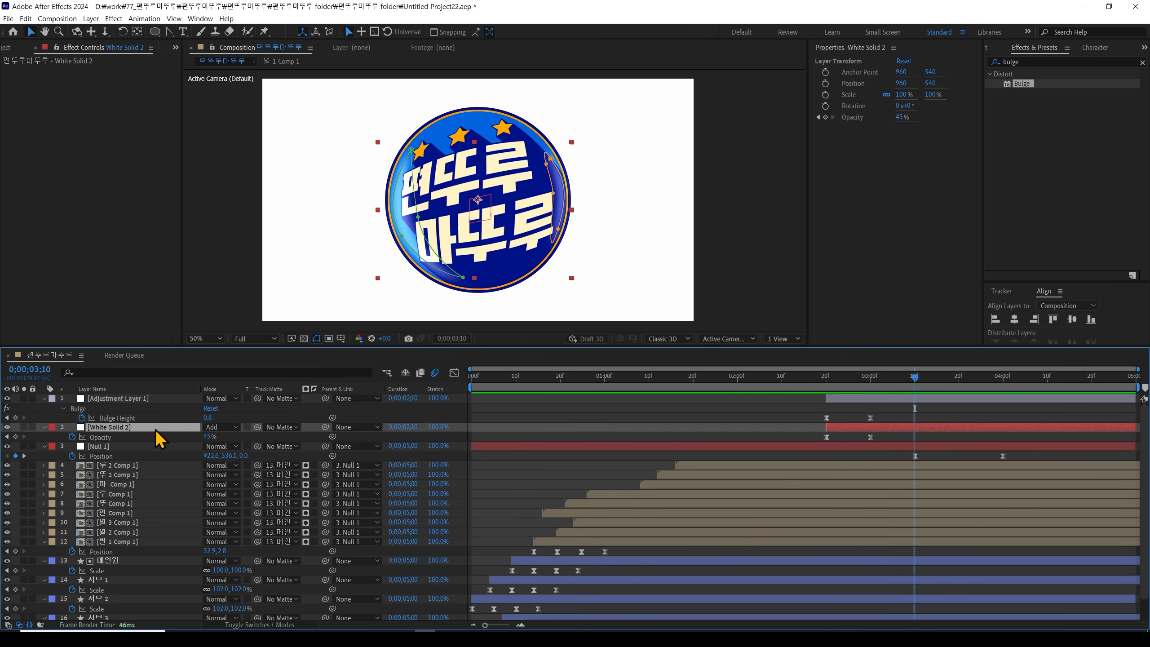
scroll(154, 499, "down", 2)
left_click(132, 558, "ctrl")
left_click(132, 577, "ctrl")
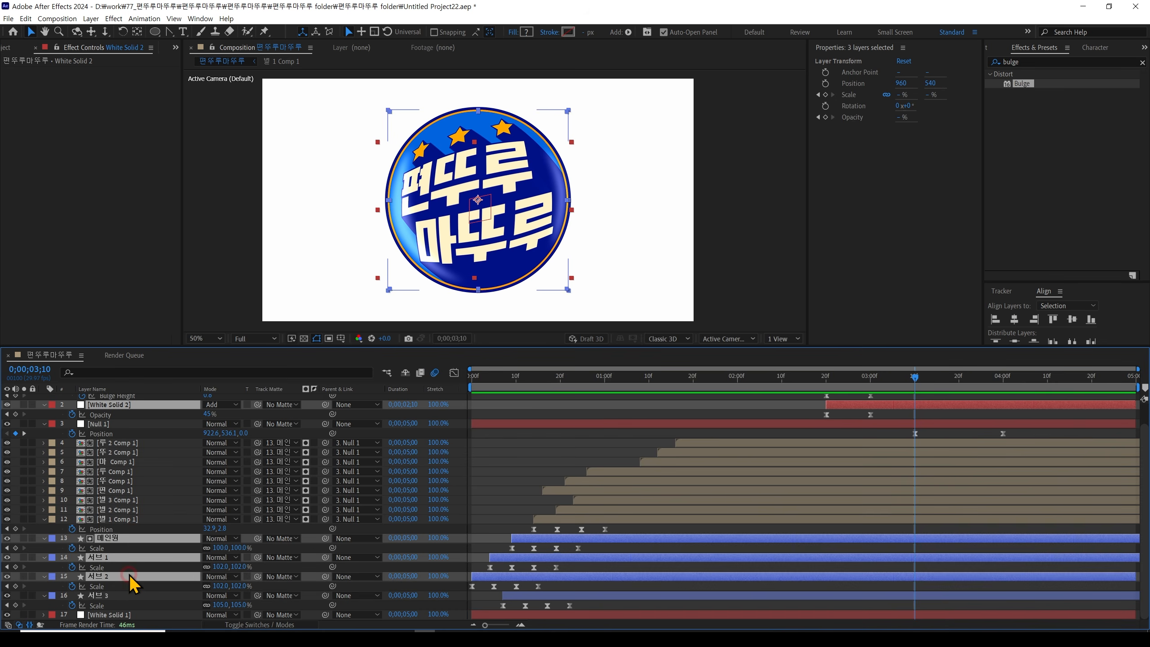
left_click(129, 595, "ctrl")
key("alt+shift+t")
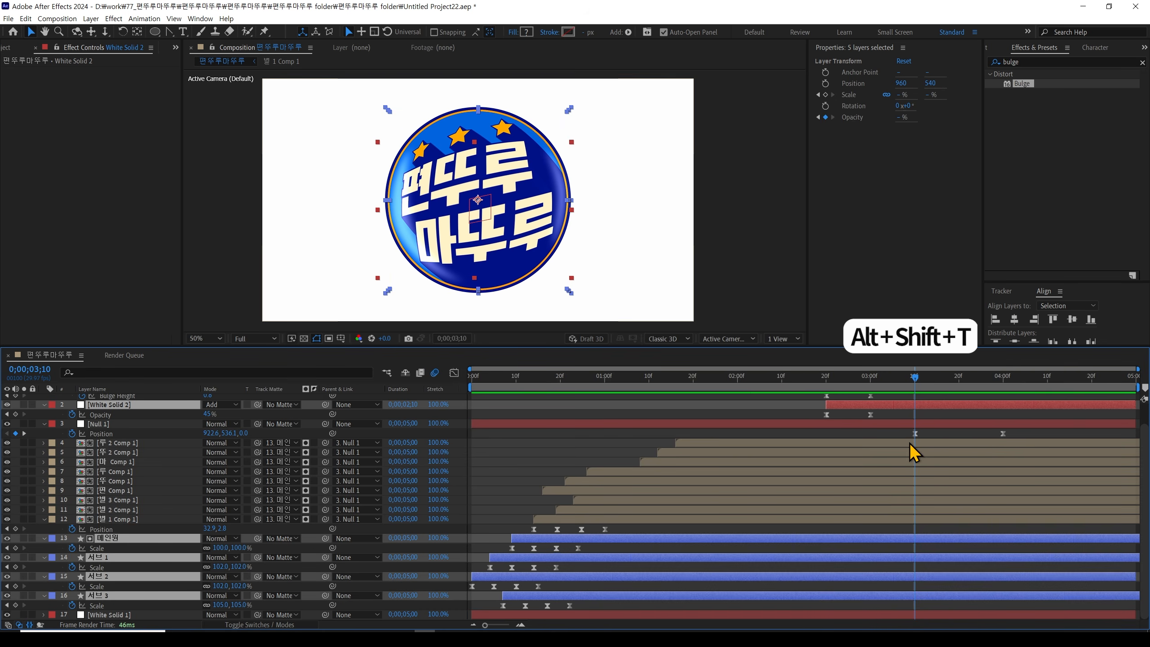
Fade out White Solid 2 and the four circle layers with lower opacity keyframes at 0;00;04;00, and preview the fade
left_click_drag(923, 379, 1004, 387)
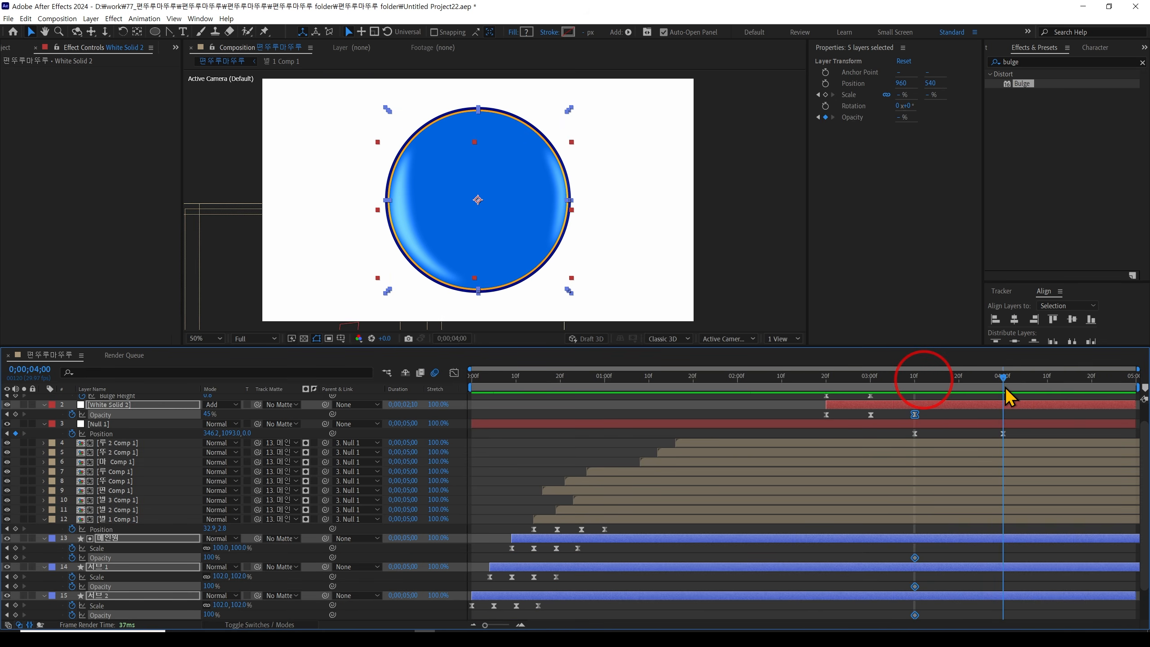
scroll(217, 441, "up", 2)
left_click(210, 437)
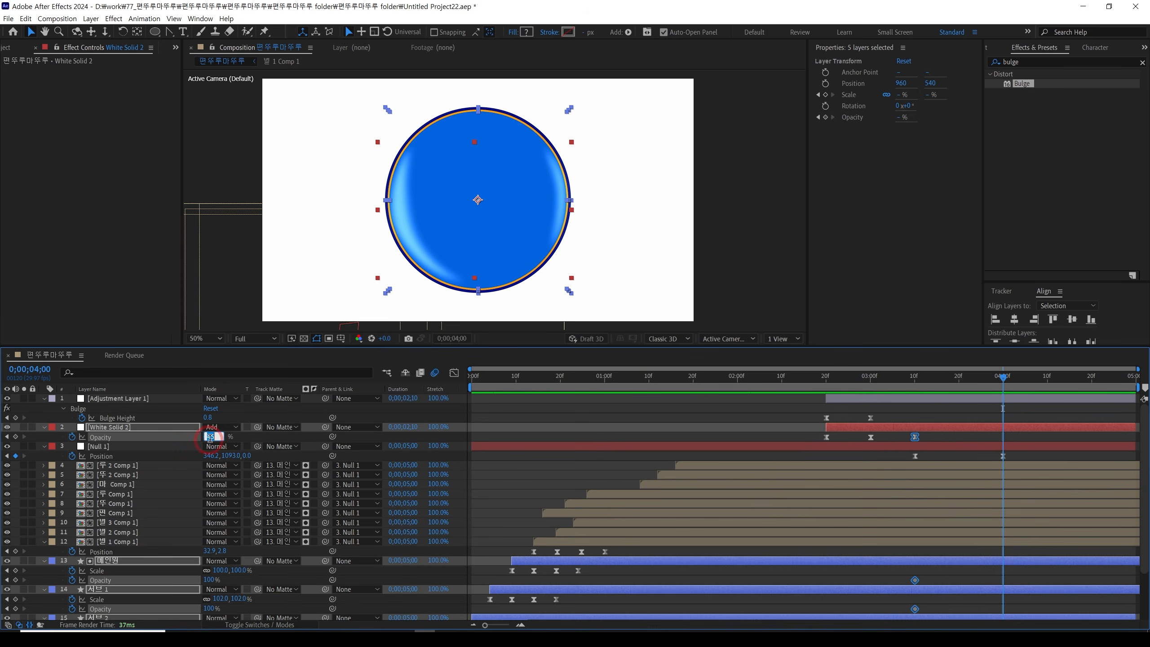
key("Return")
key("space")
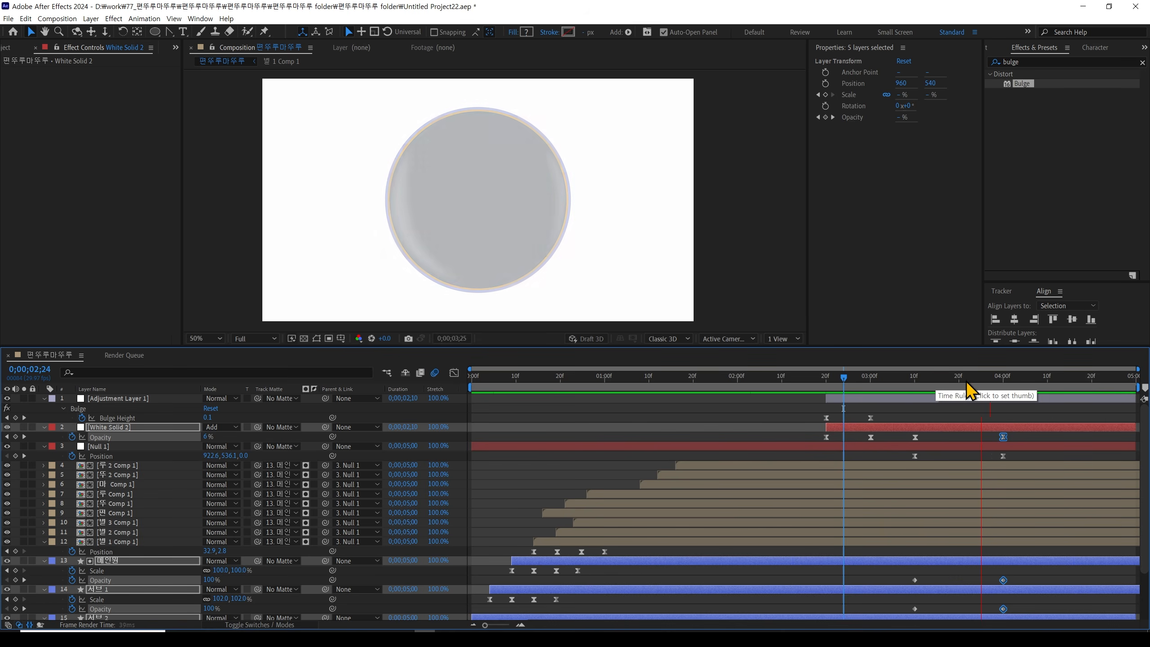
left_click_drag(978, 380, 903, 382)
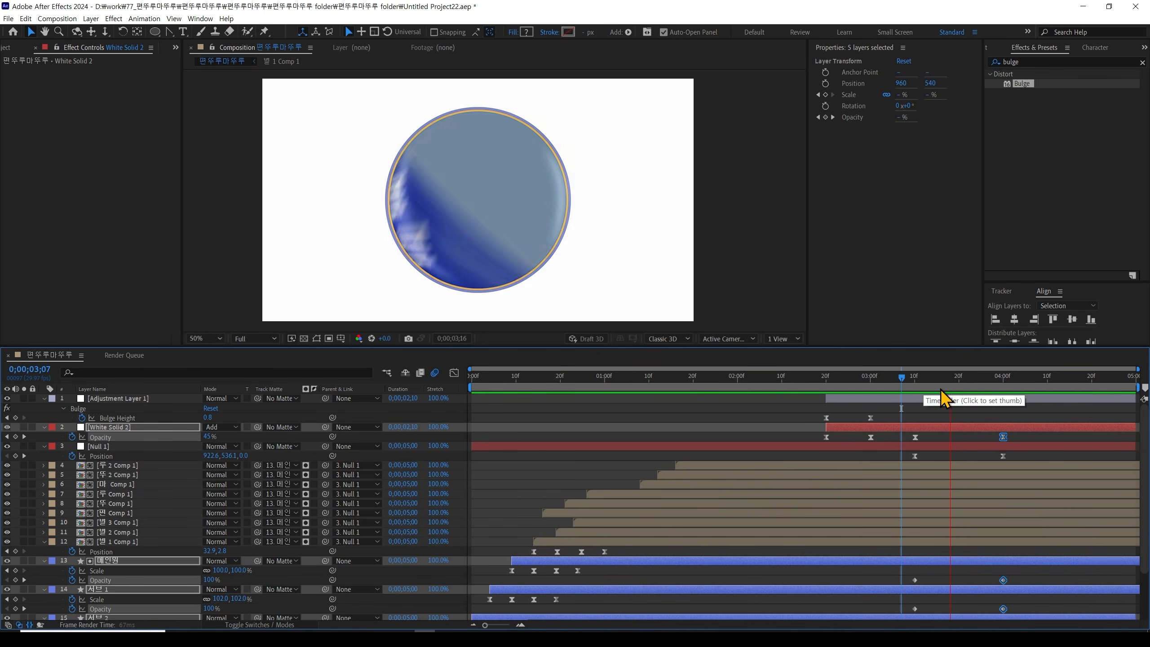
Import the line.mov footage and place it as the top layer, starting at 0;00;03;10
left_click(933, 405)
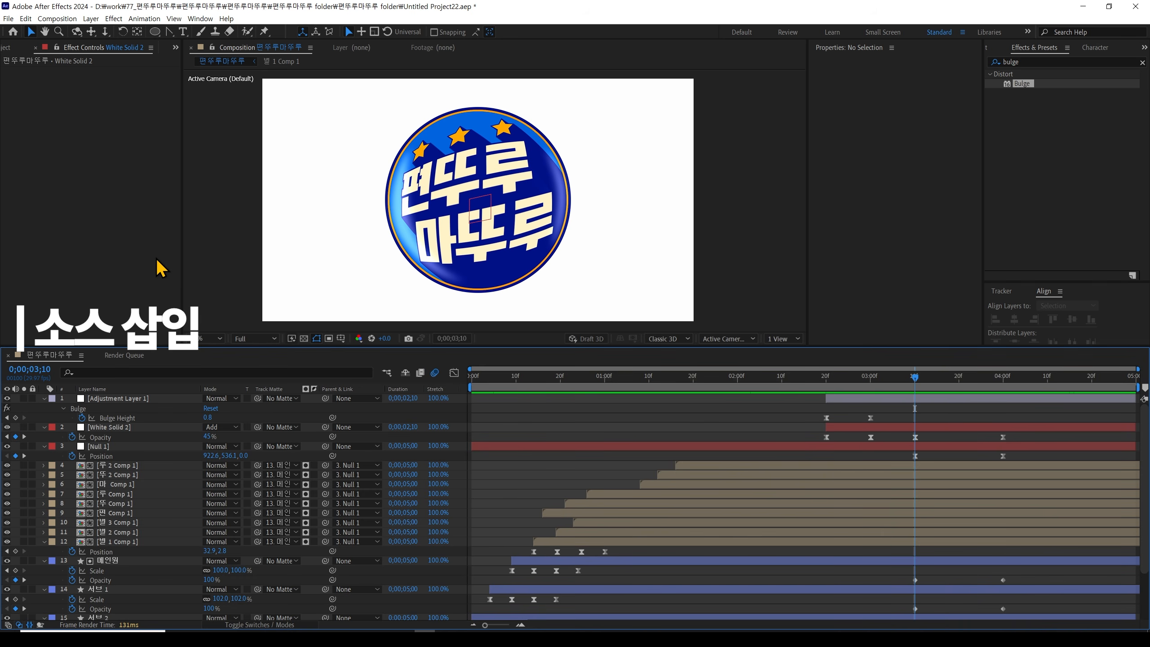
left_click(10, 50)
double_click(63, 281)
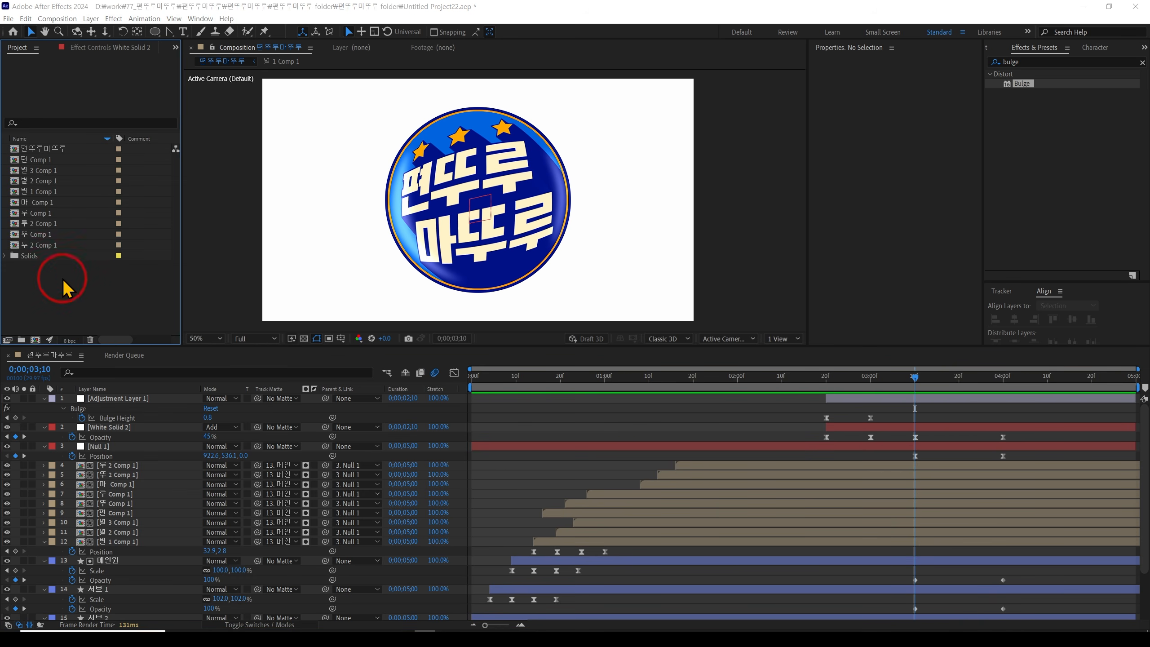
left_click(219, 128)
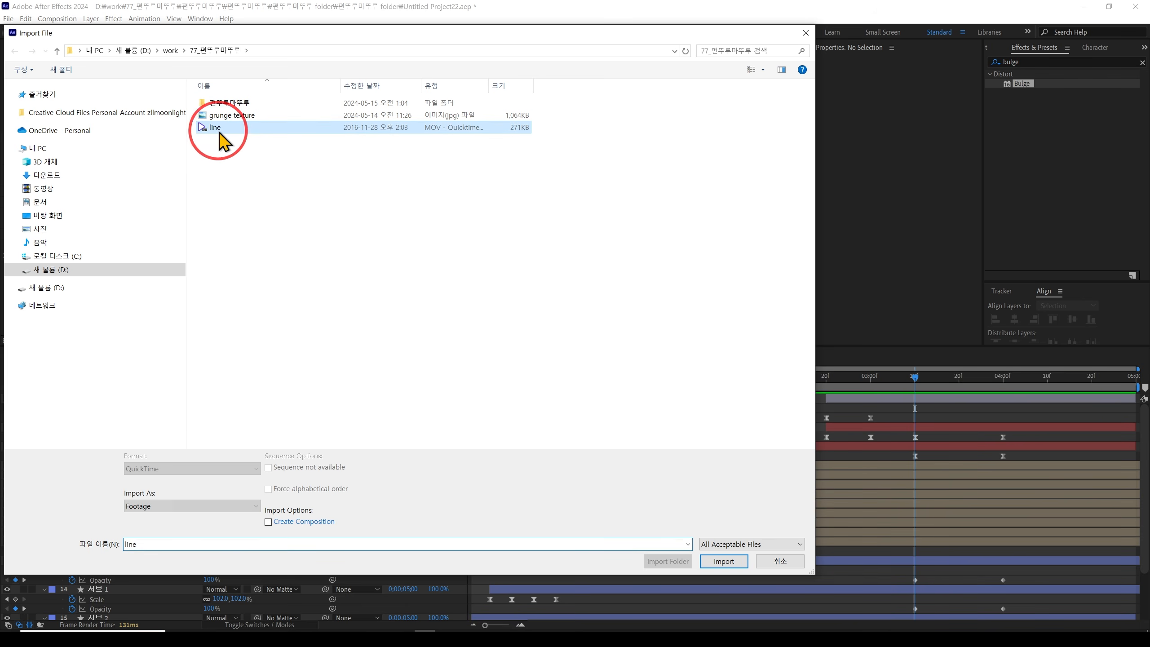
key("Return")
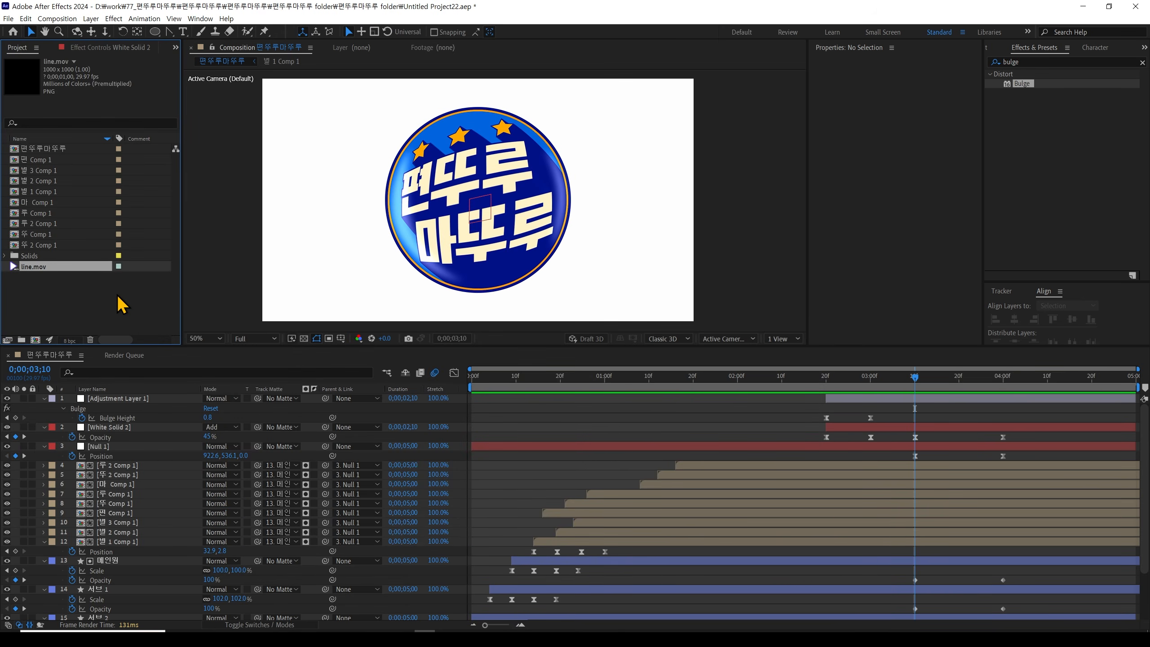
key("ctrl+slash")
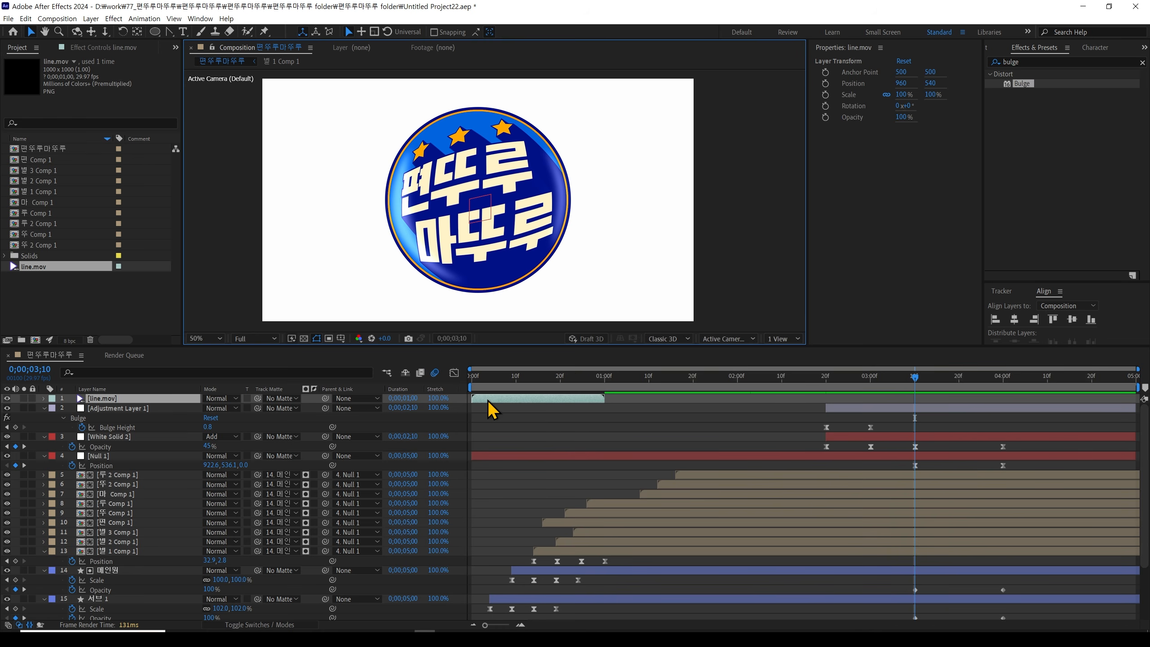
left_click_drag(487, 402, 940, 403)
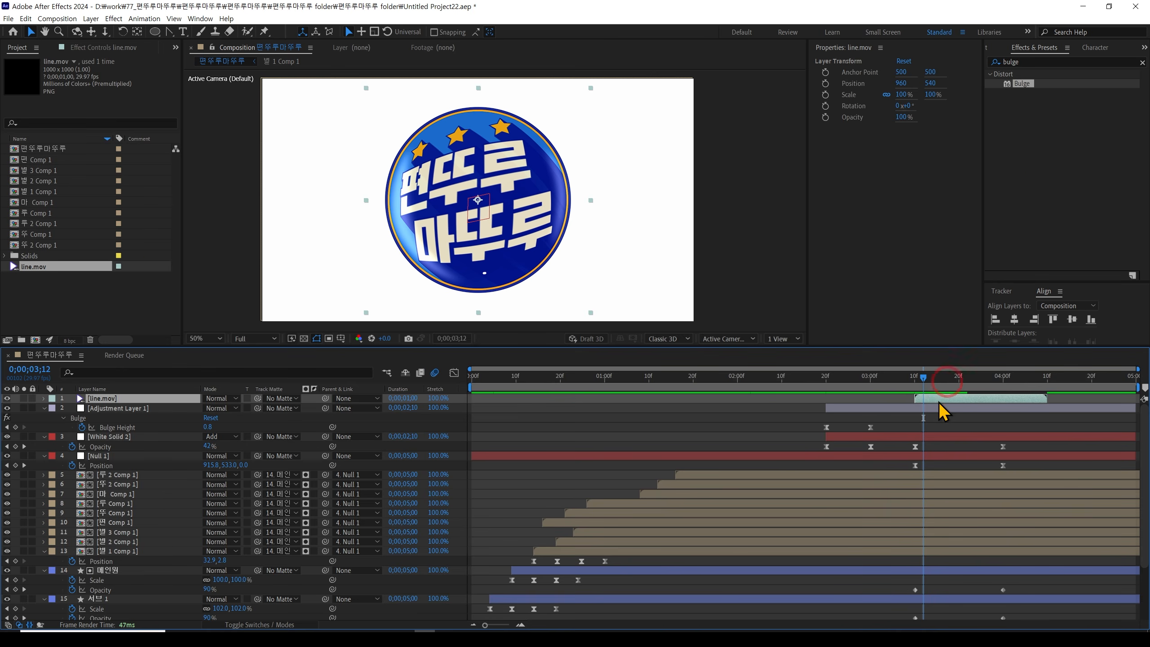
Apply the Fill effect to line.mov and sample the badge's dark blue as its color
left_click(1019, 62)
type("fill")
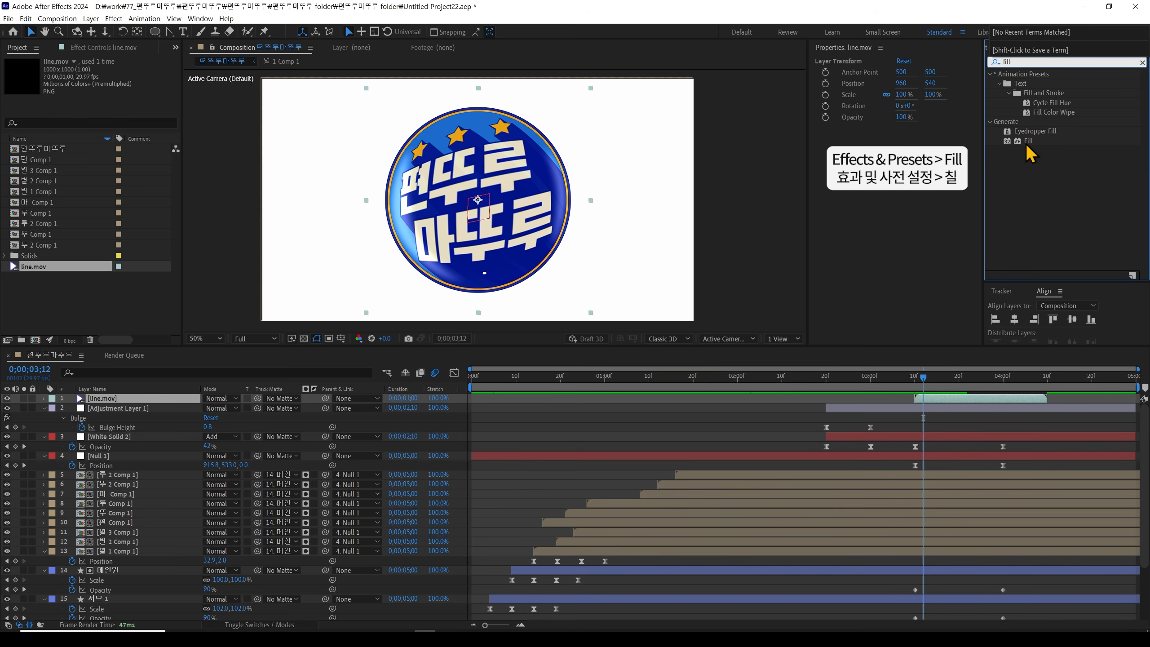
left_click_drag(1026, 141, 950, 398)
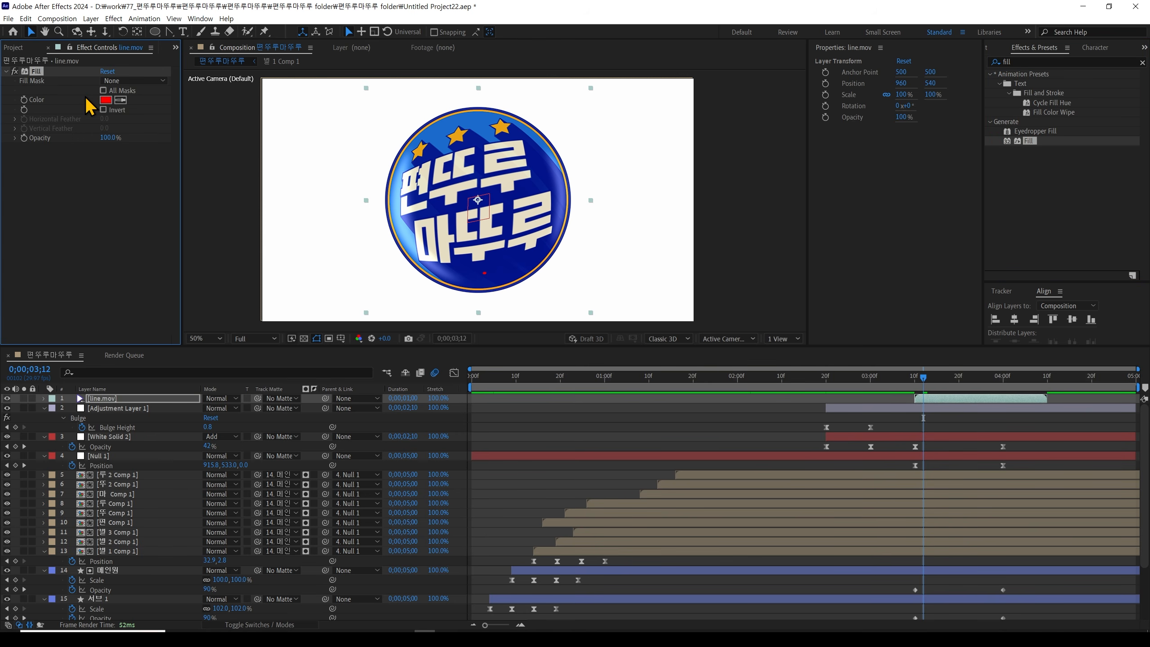
left_click(391, 179)
Scale line.mov to 127% so its strokes run around the badge rim, and preview the exit
left_click_drag(893, 380, 933, 385)
key("s")
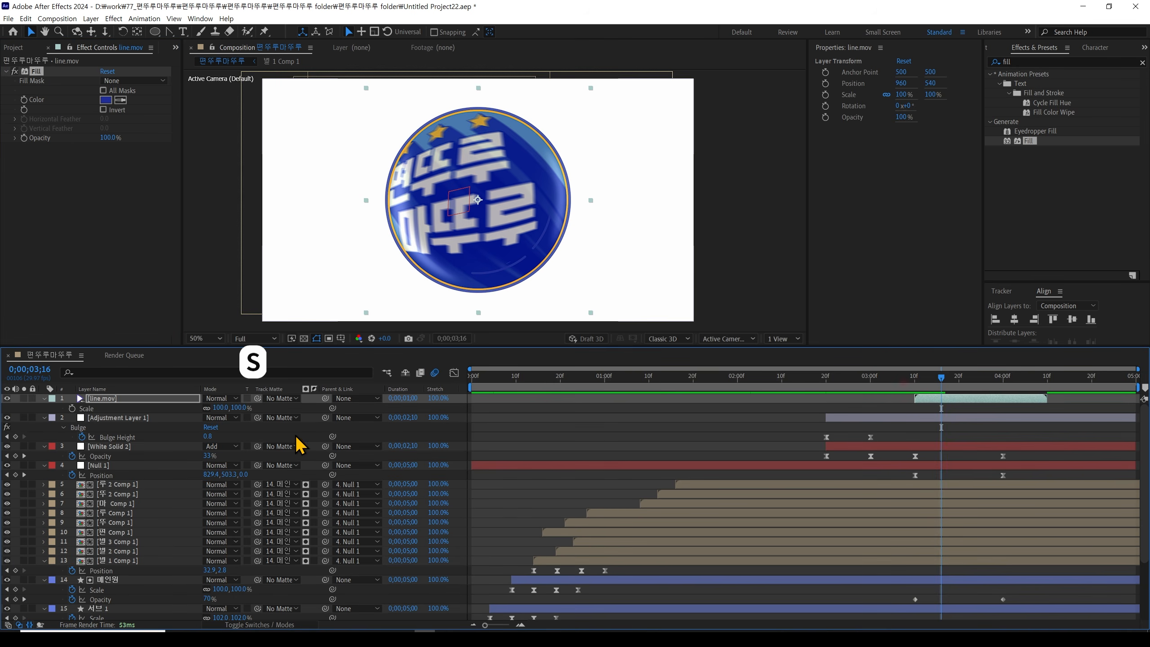
left_click_drag(220, 408, 229, 407)
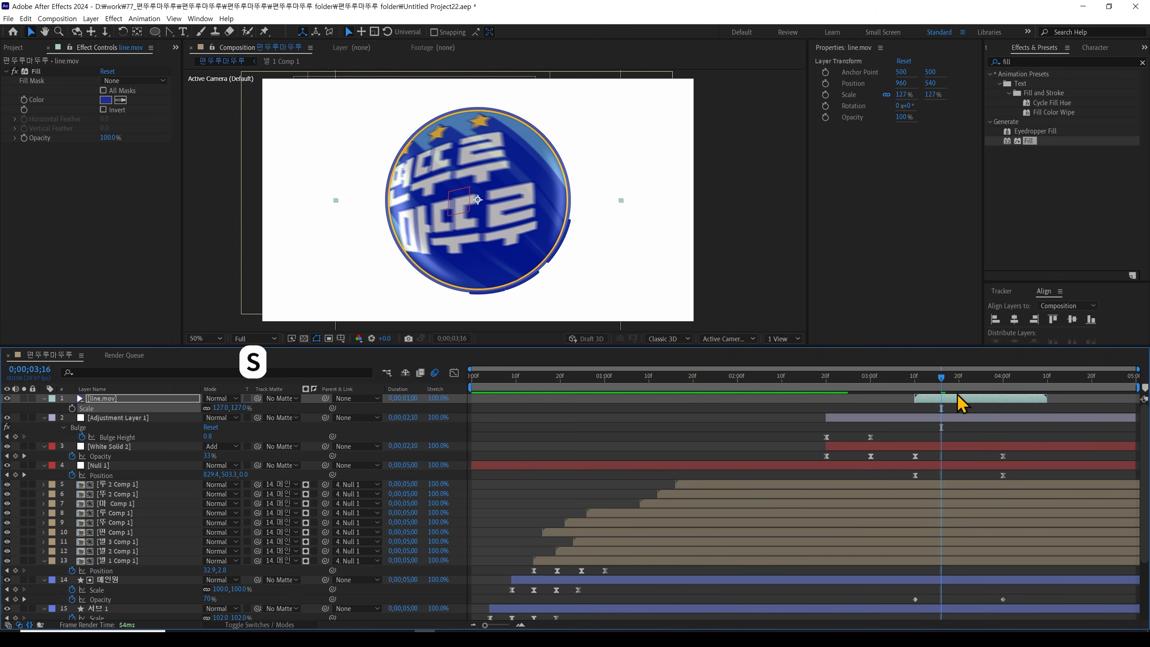
left_click(931, 377)
left_click_drag(897, 380, 804, 381)
key("space")
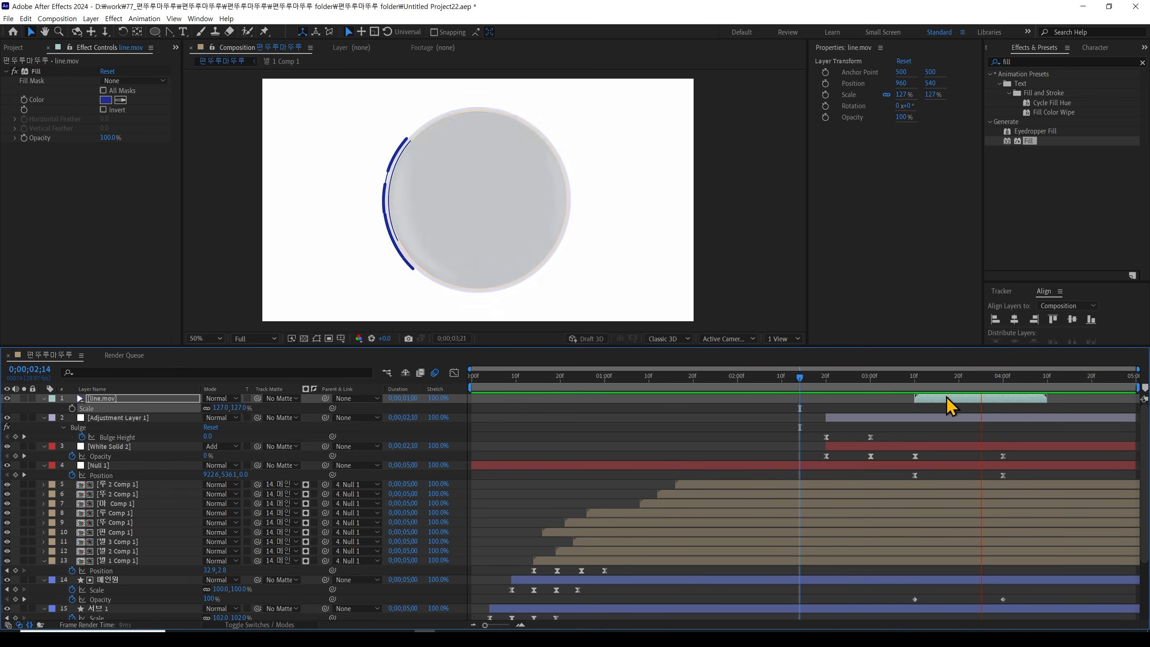
left_click(888, 379)
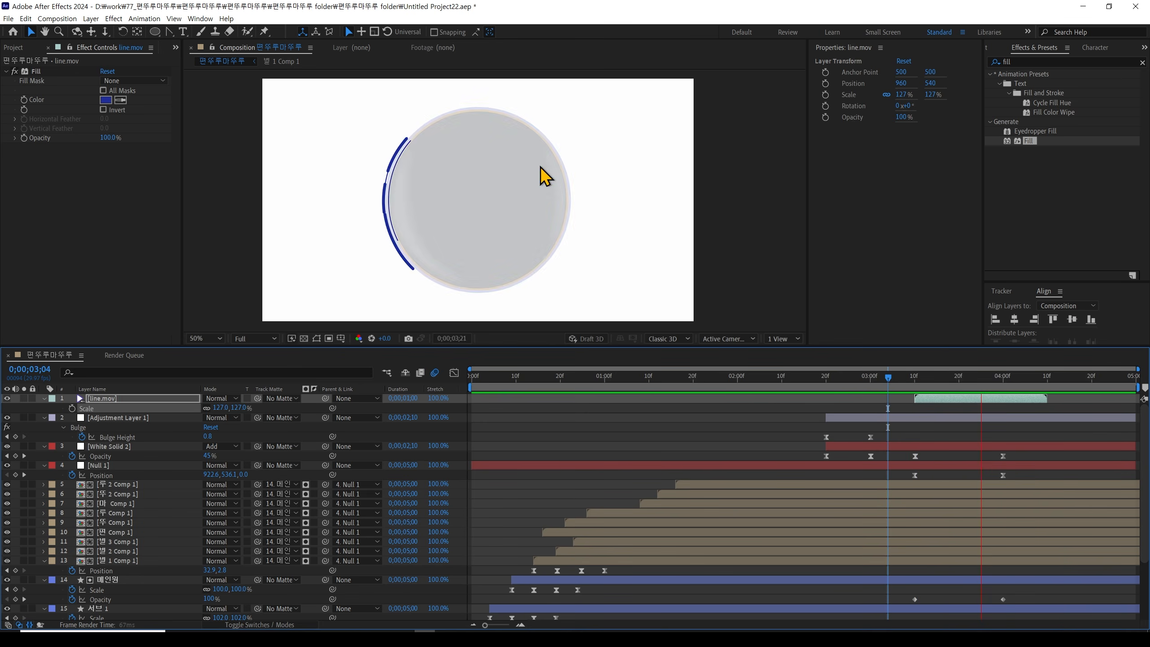
left_click(929, 395)
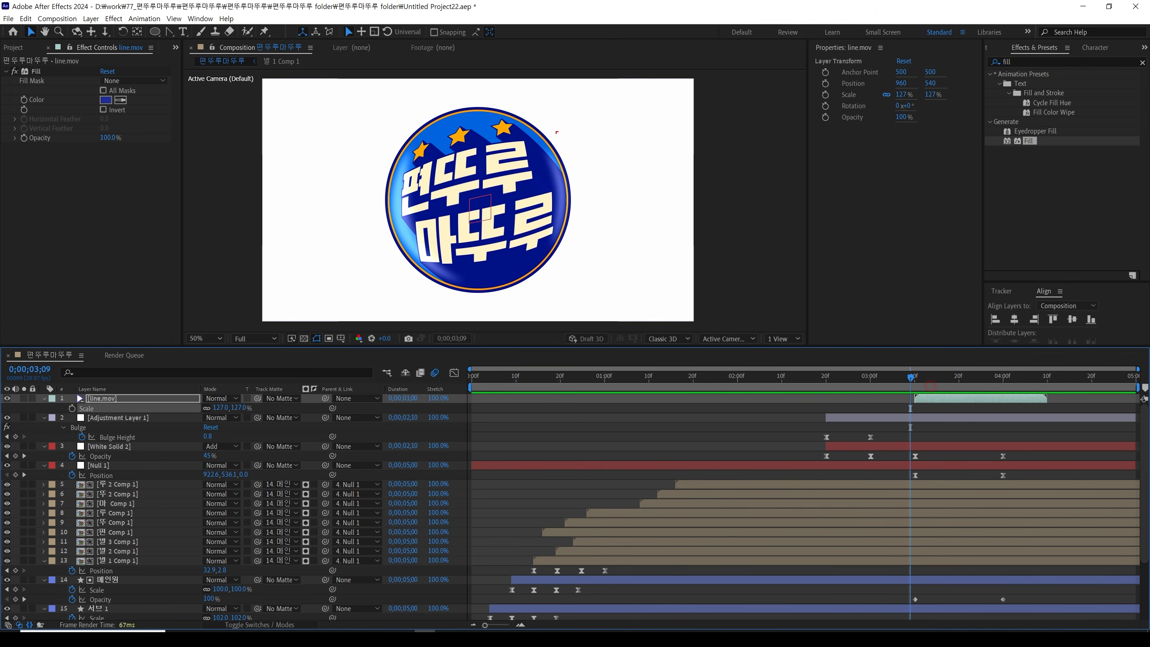
key("Escape")
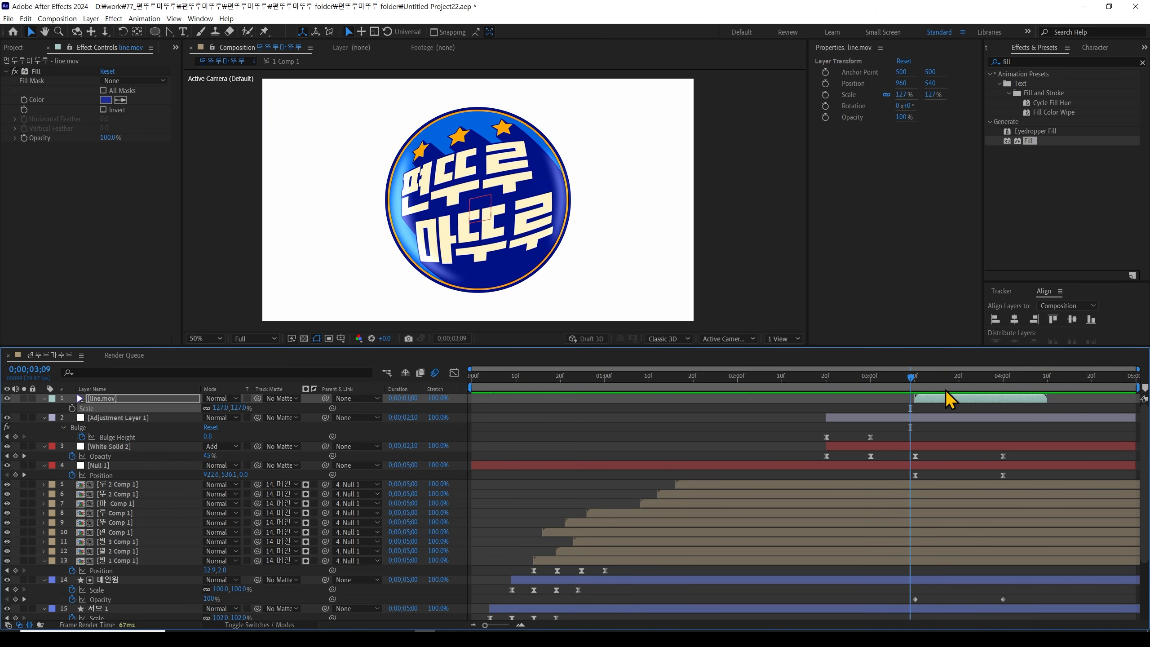
Flip line.mov horizontally by setting only its horizontal scale to -127%, and preview the reversed strokes
key("s")
key("s")
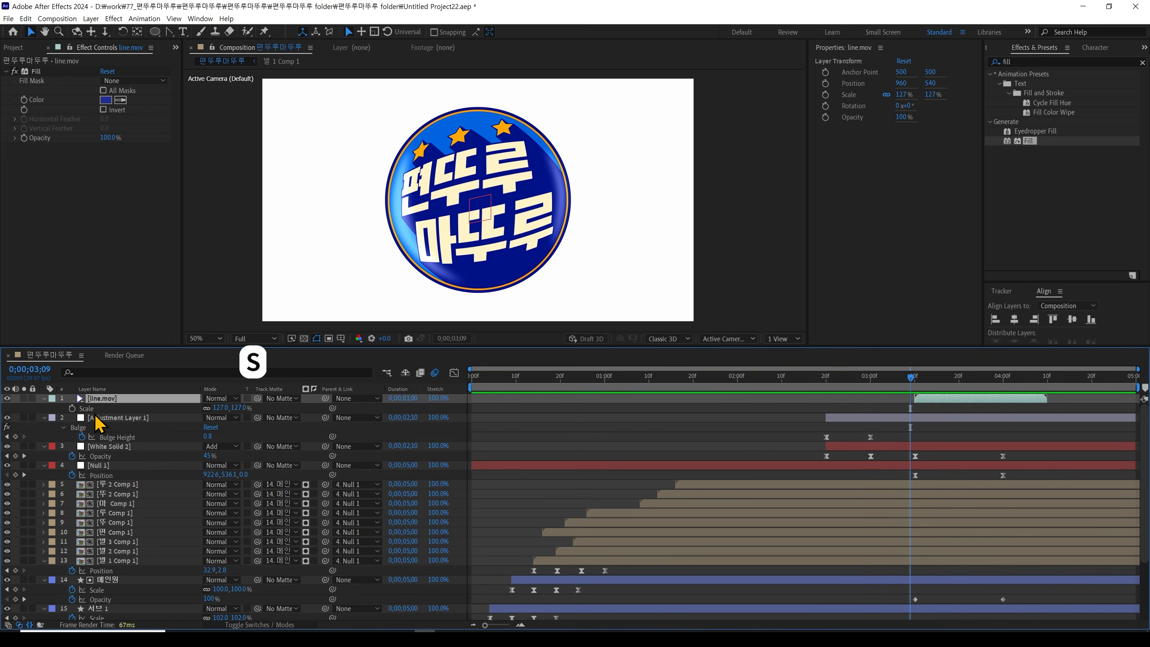
left_click(216, 409)
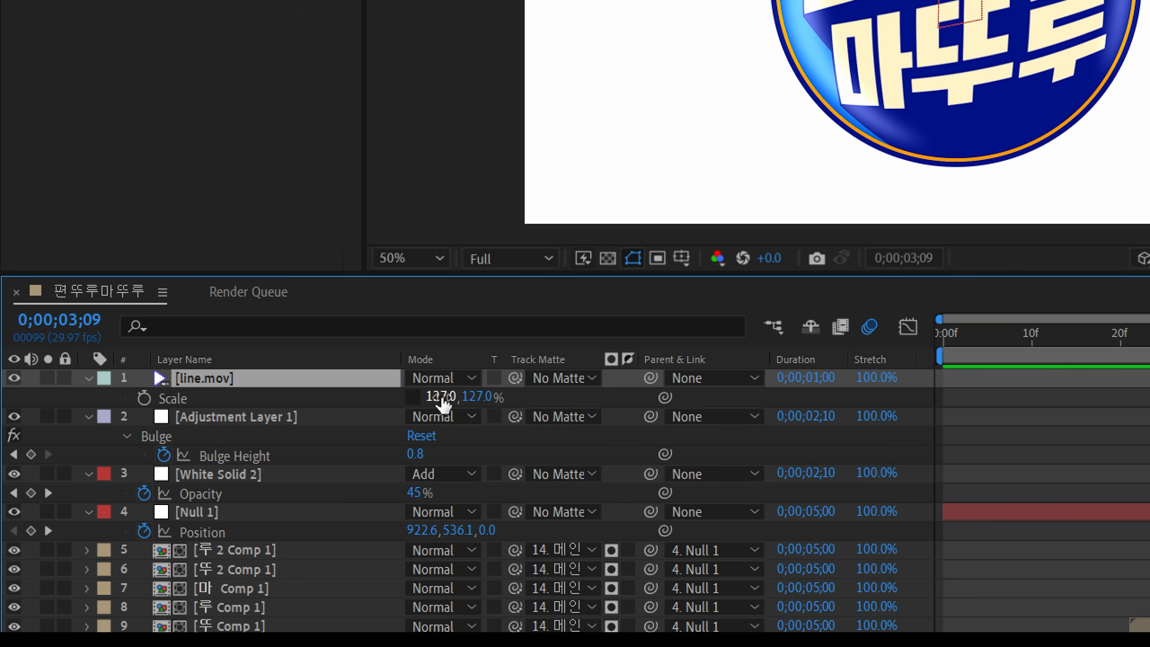
left_click(441, 398)
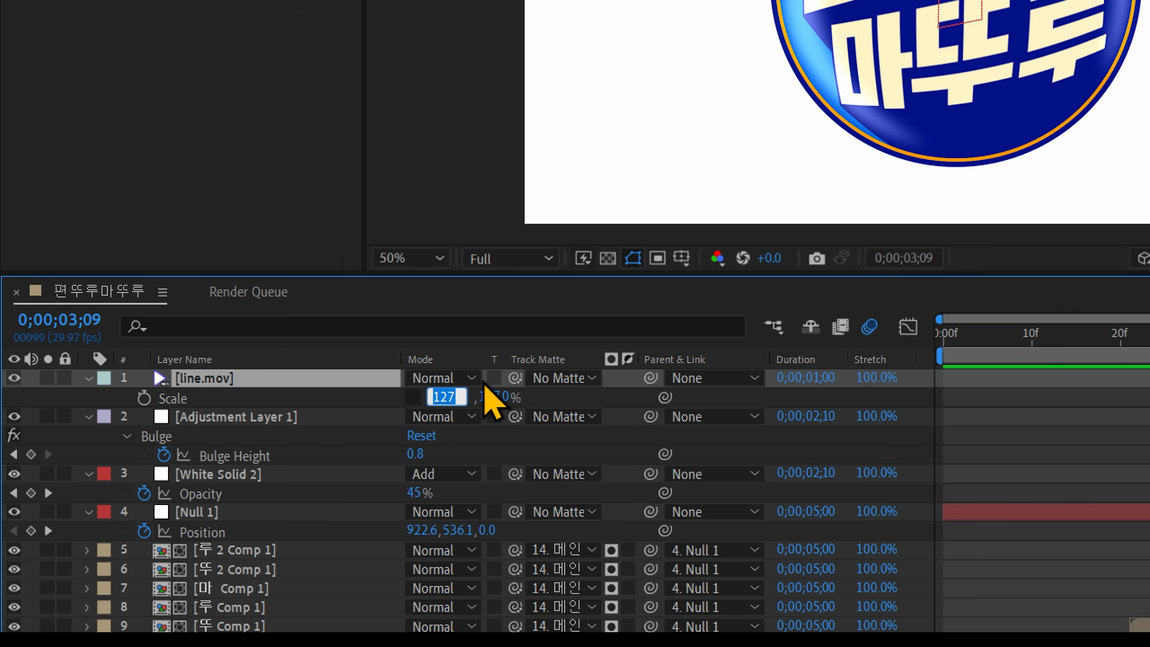
type("-127")
key("Return")
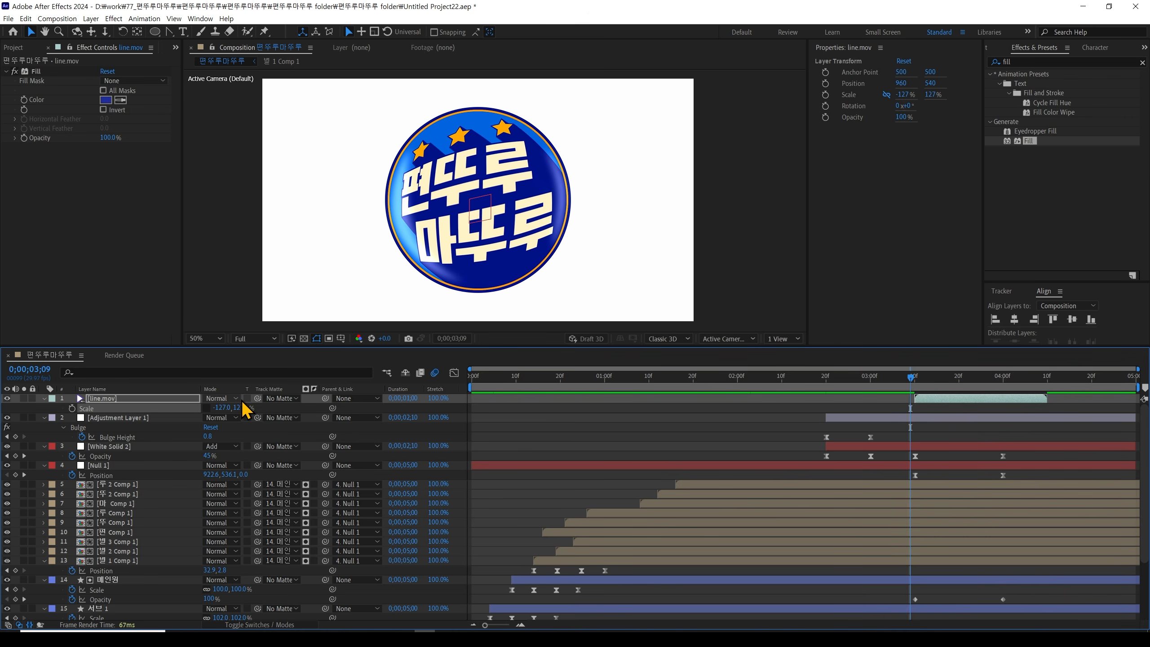
left_click_drag(906, 383, 893, 383)
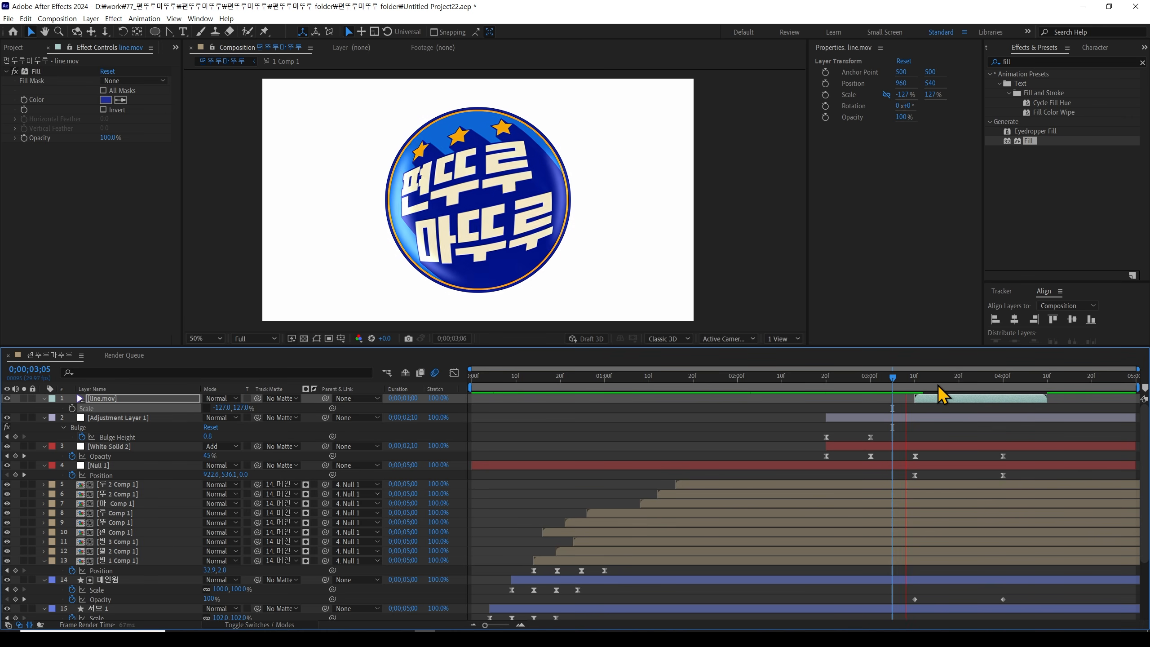
left_click(920, 376)
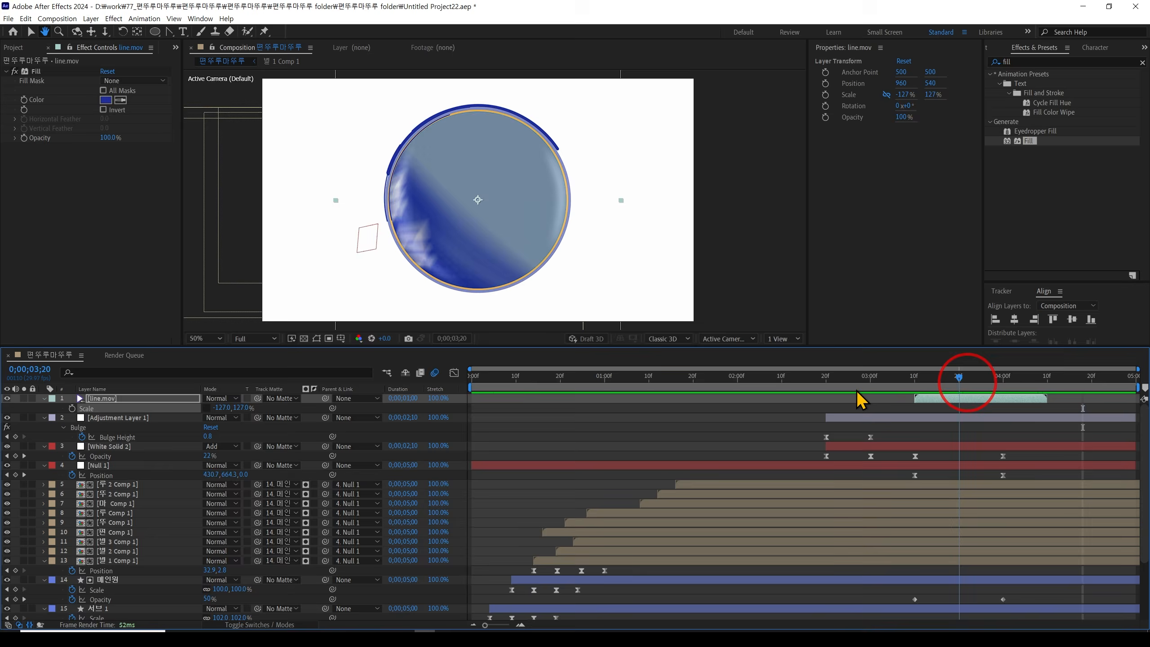
Collapse the expanded properties of all layers and clear the layer selection
key("ctrl+a")
left_click(43, 398)
left_click(372, 602)
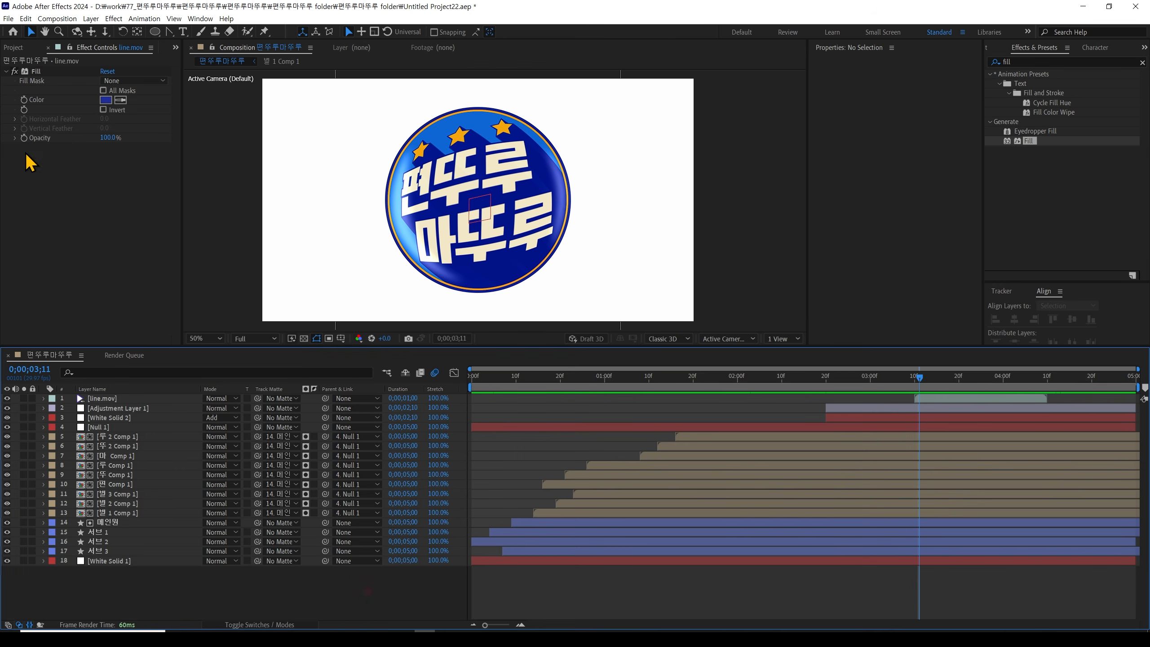
Import grunge texture.jpg and add it as the top layer, toggling its visibility to compare it with the badge
left_click(17, 47)
double_click(79, 293)
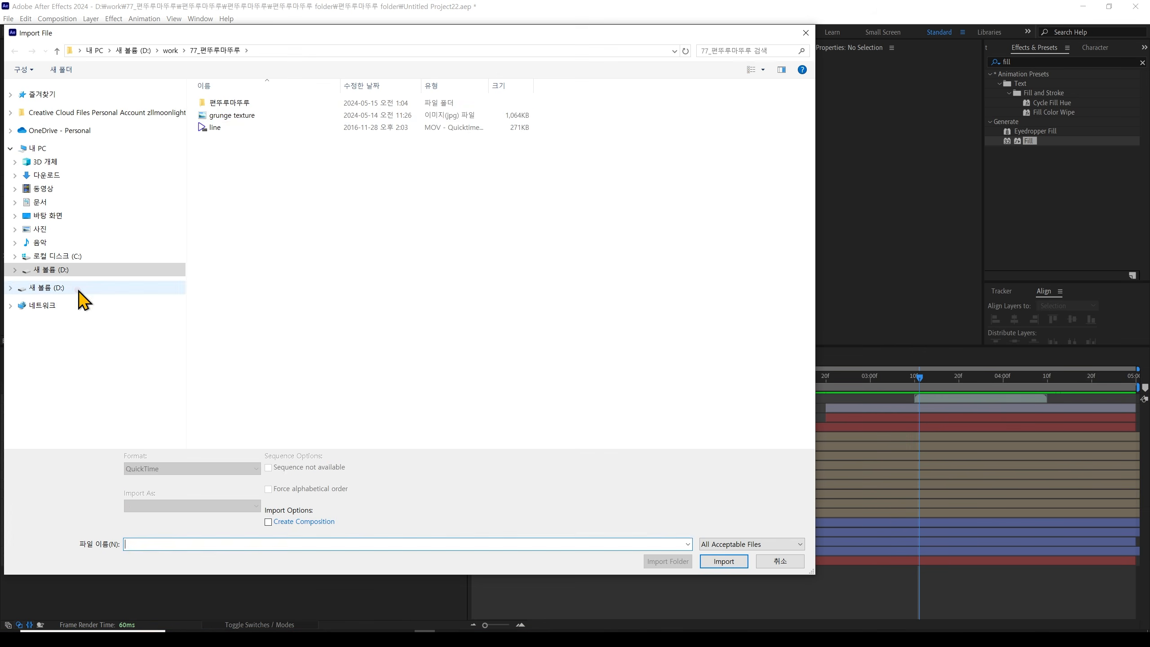
left_click(253, 116)
key("Return")
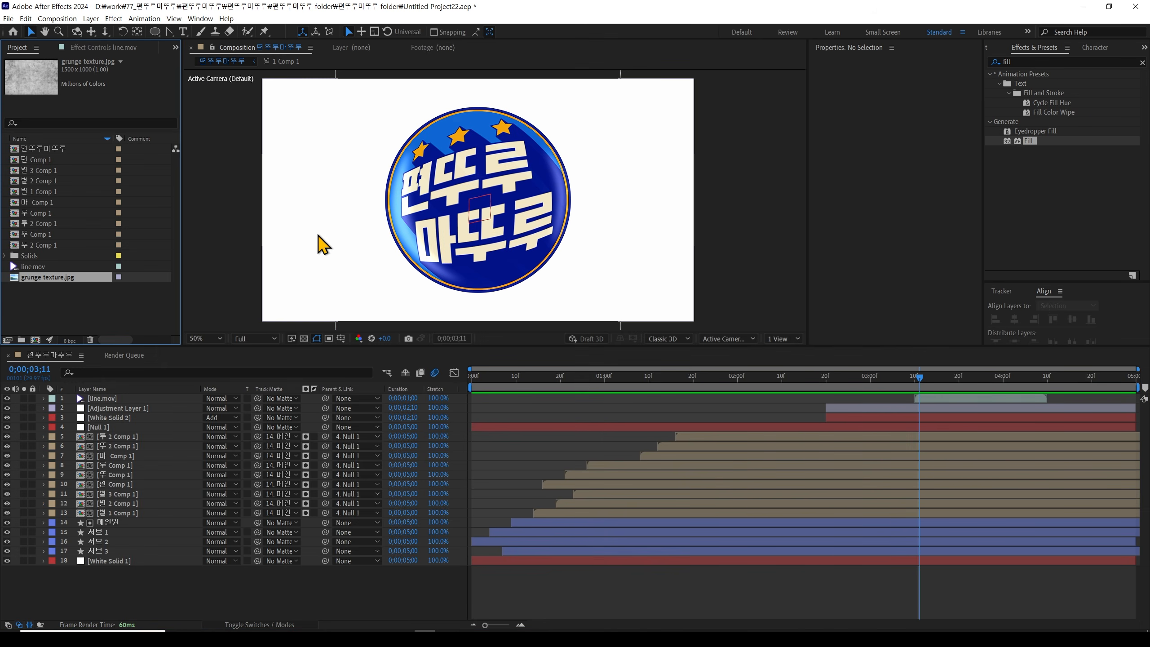
key("ctrl+slash")
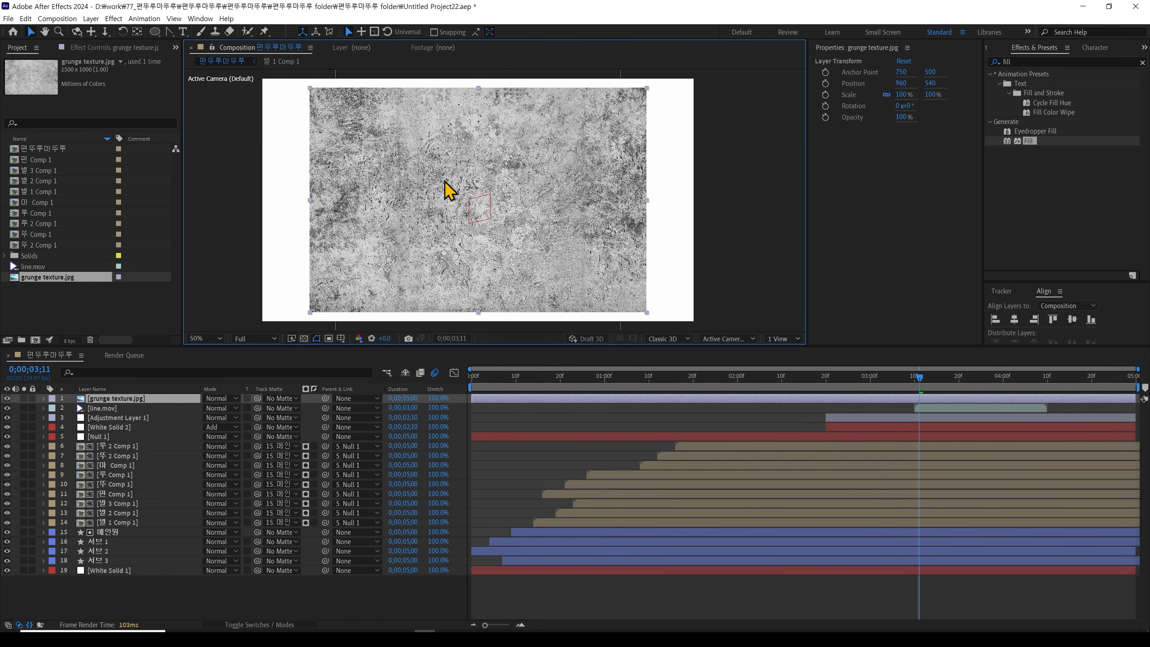
left_click(7, 399)
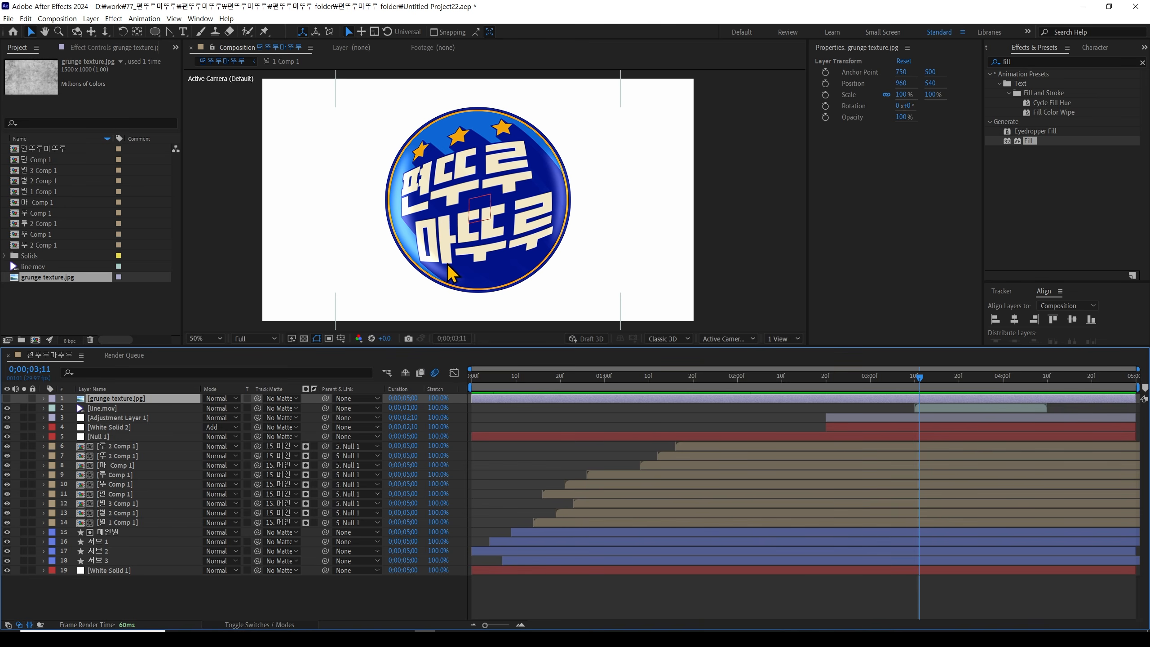
left_click(7, 398)
Set 서브 3 as the track matte of the grunge texture layer and make 서브 3 visible again
key("F4")
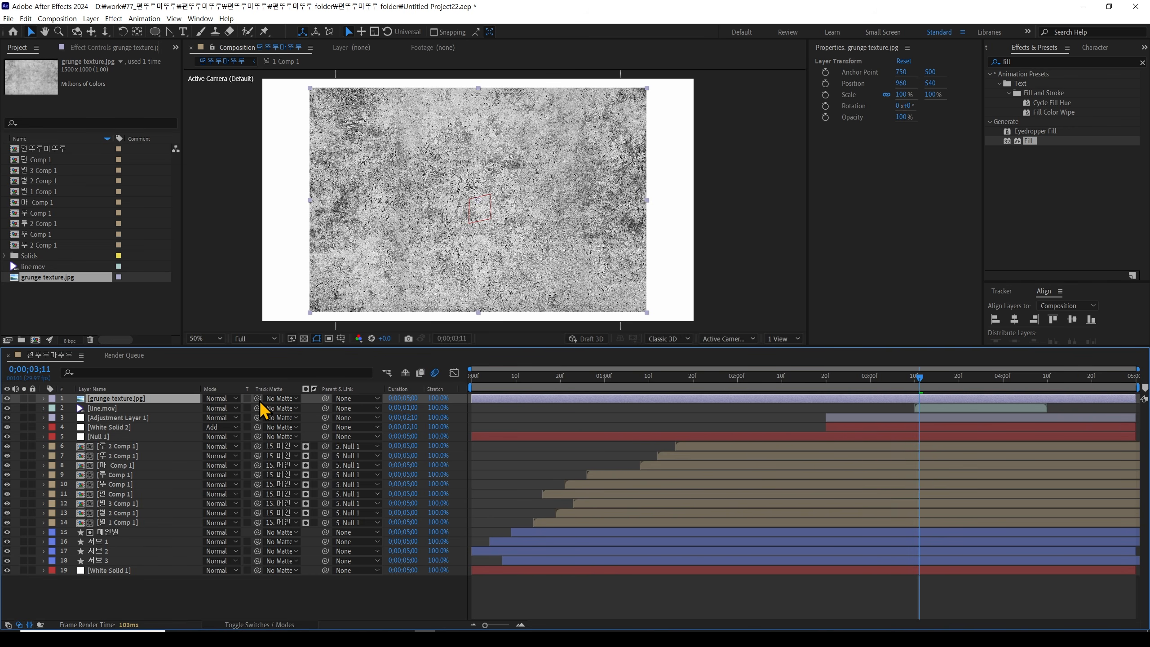
left_click_drag(257, 398, 111, 564)
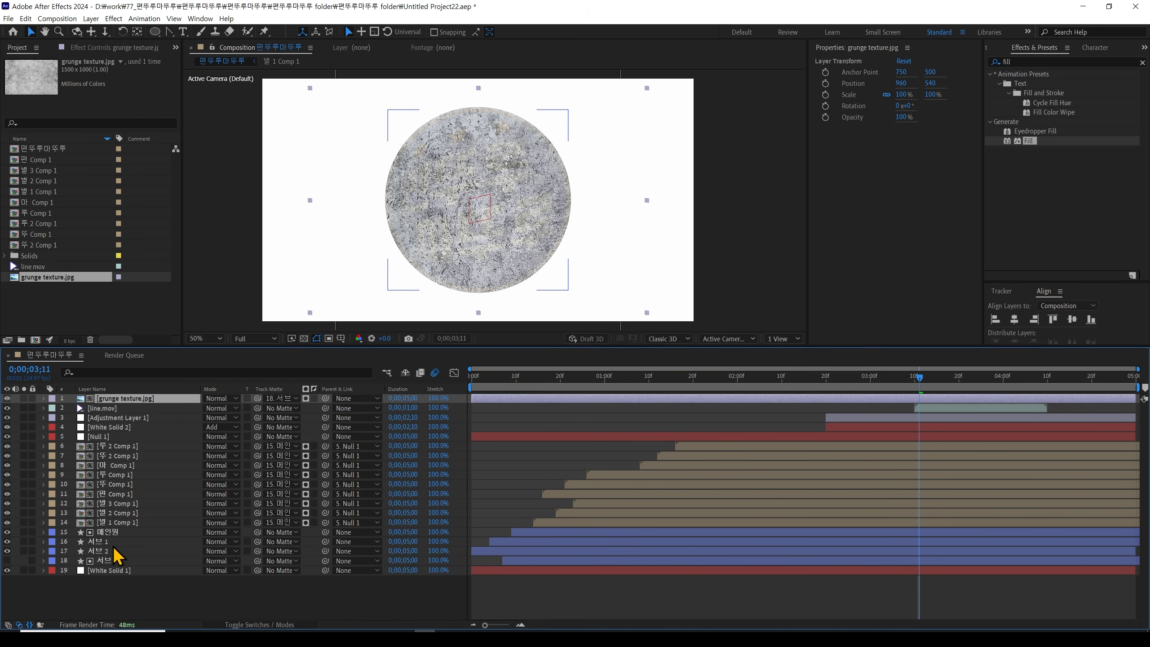
left_click(799, 377)
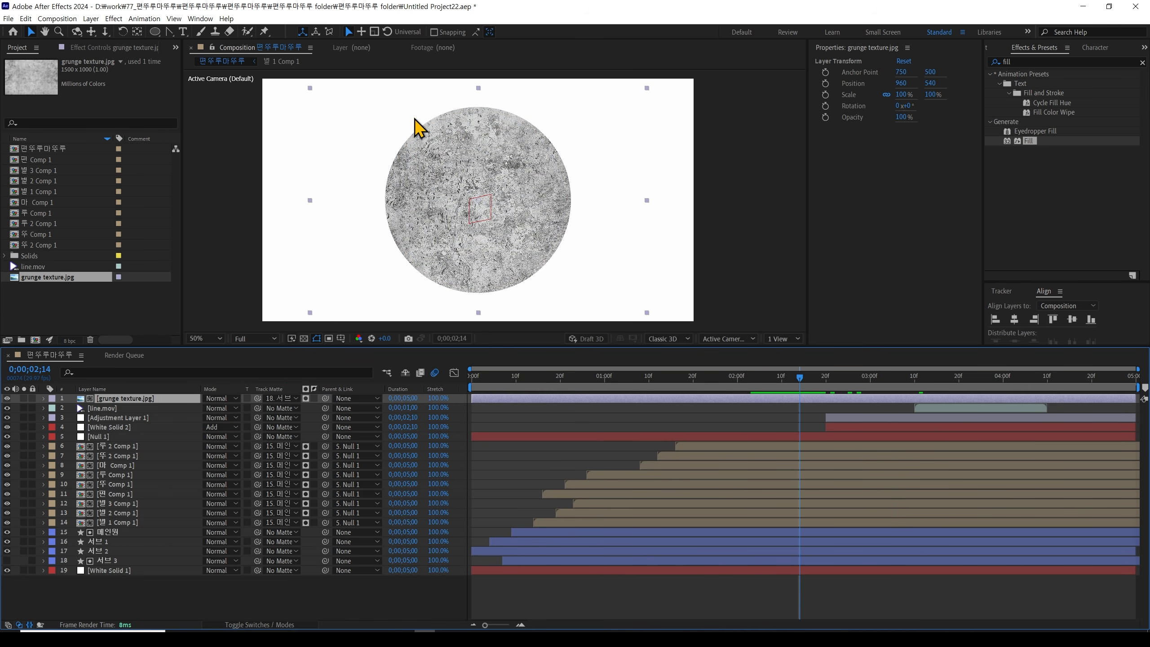
left_click(91, 560)
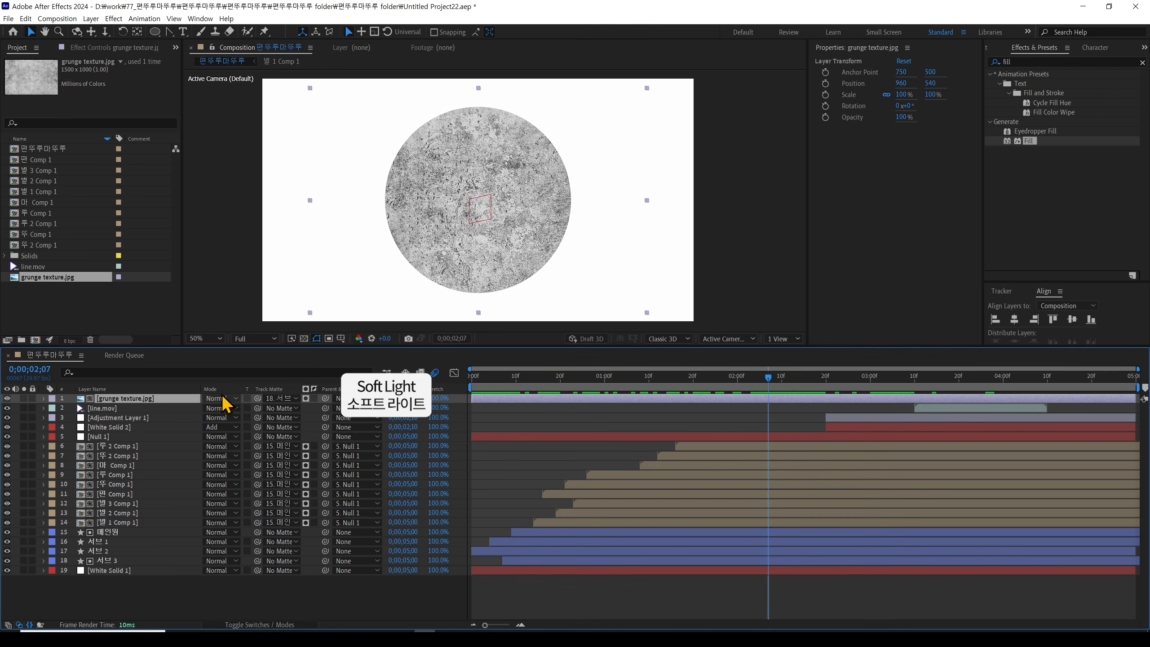
Set the grunge texture layer to Soft Light blending and 59% opacity, and play the animation from the start
left_click(224, 397)
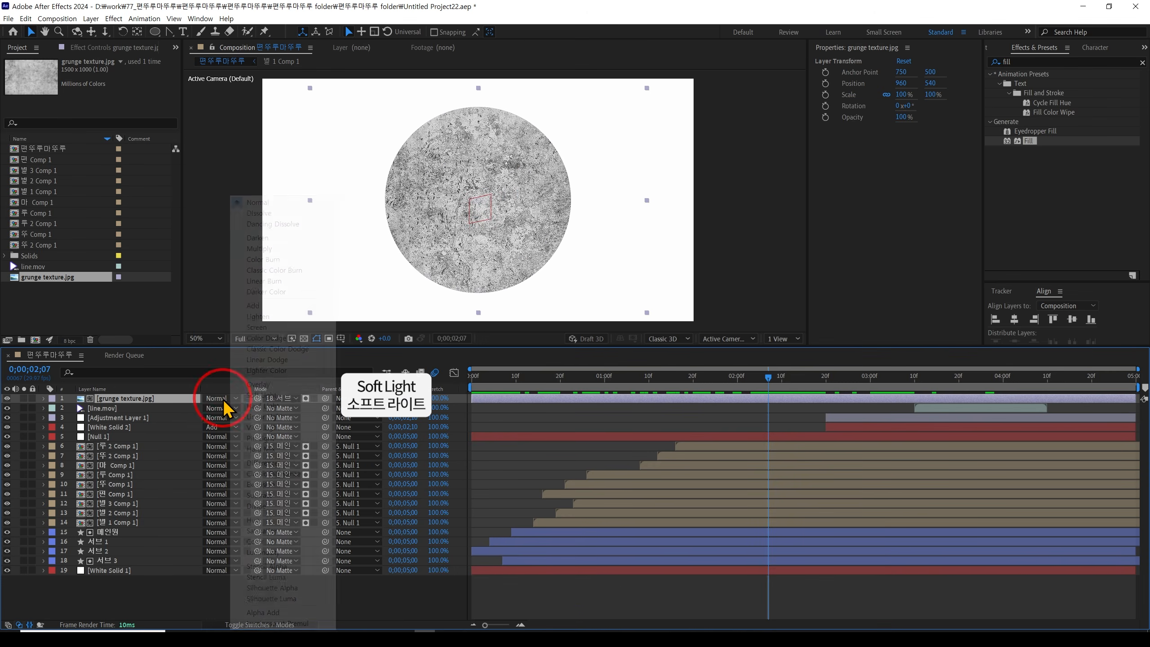
left_click(277, 390)
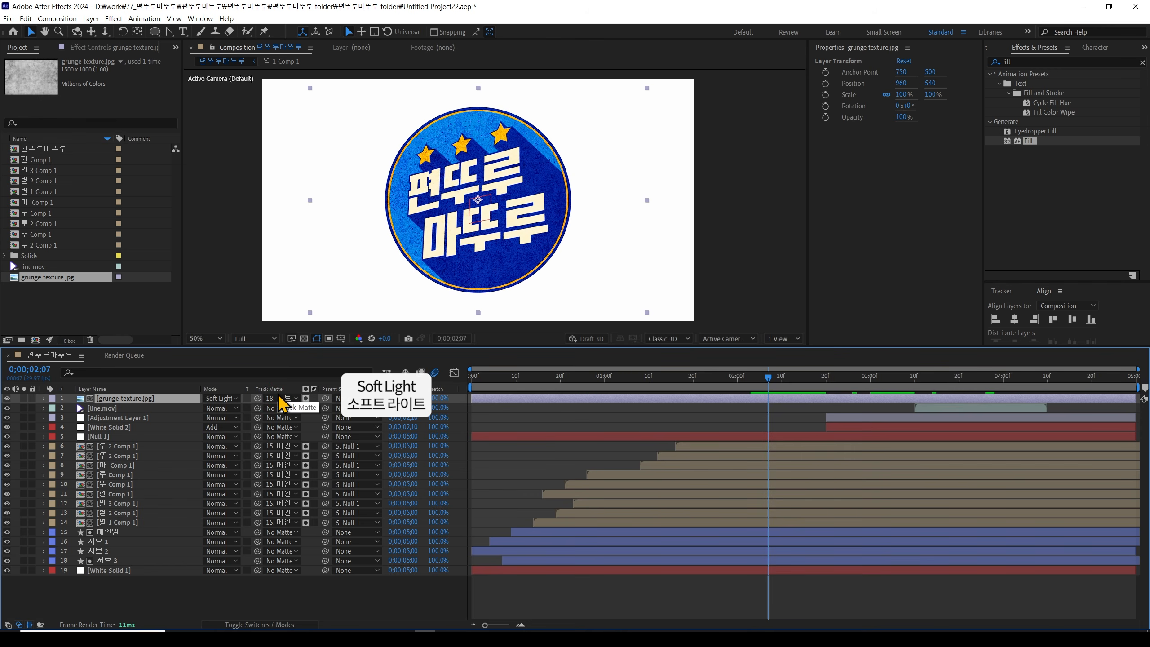
key("t")
left_click_drag(211, 411, 200, 409)
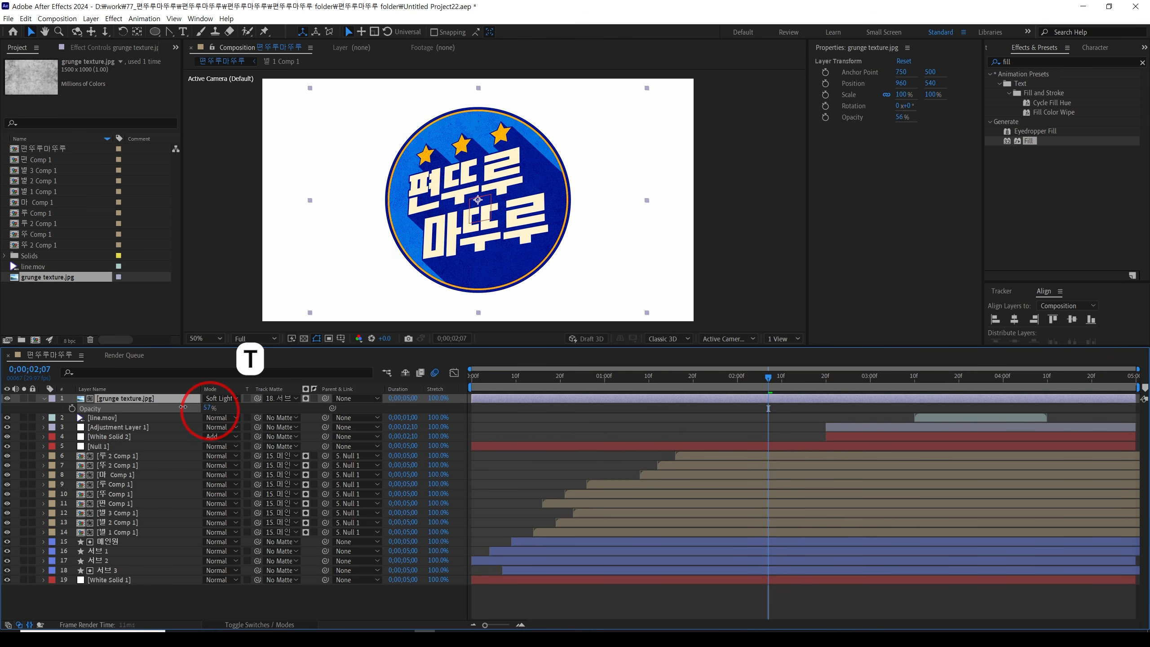
left_click(492, 423)
left_click_drag(505, 380, 445, 381)
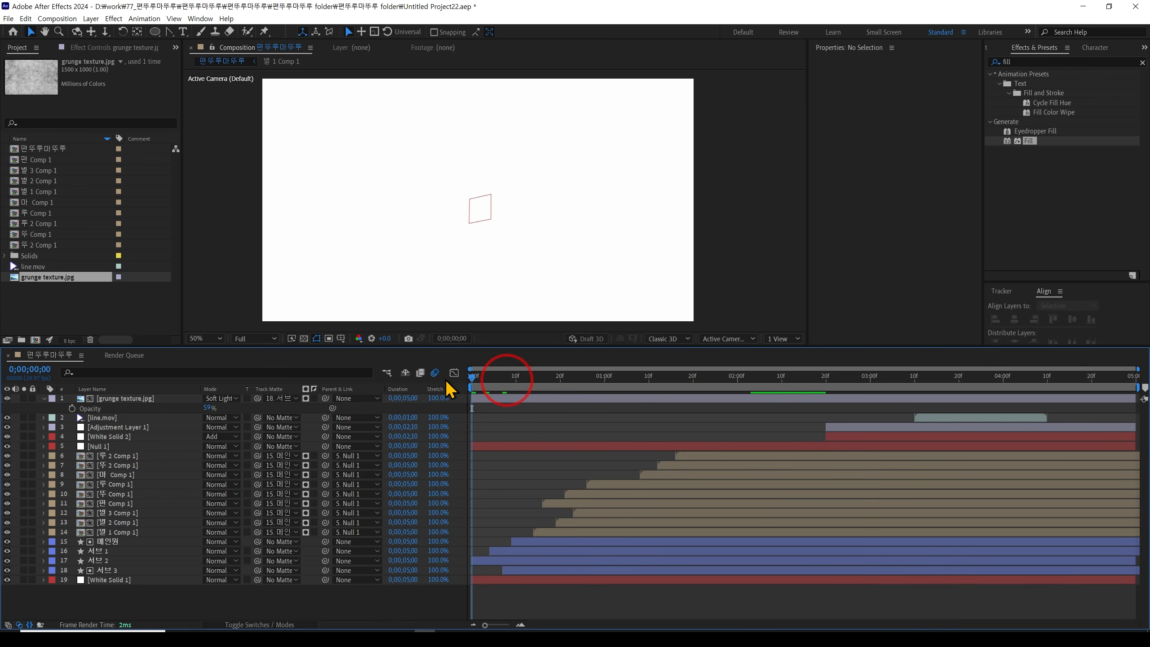
key("space")
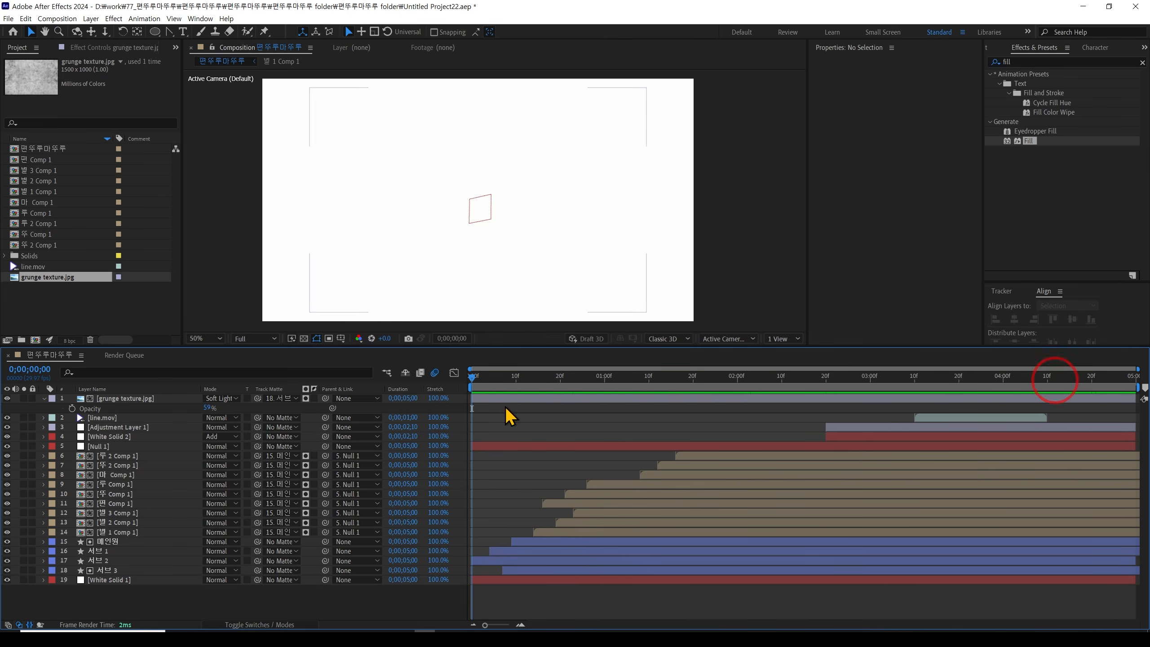
Set 서브 2 as the grunge texture's track matte, make 서브 2 visible again, and play the animation from the start
left_click_drag(471, 388, 491, 388)
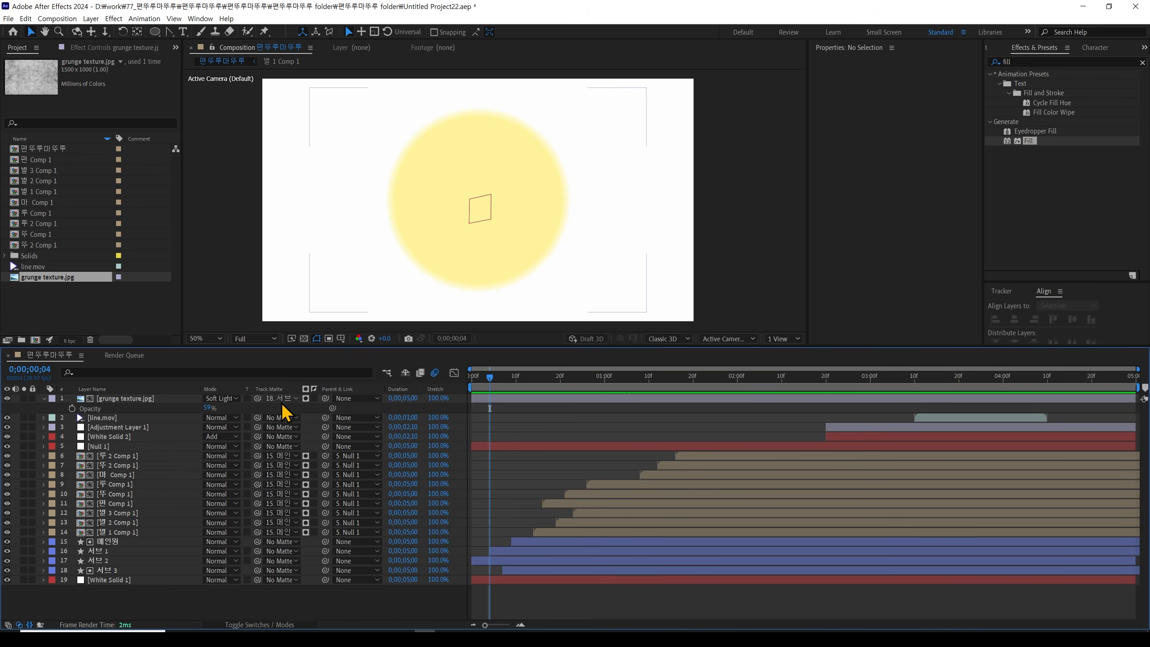
left_click_drag(257, 398, 103, 561)
left_click(103, 560)
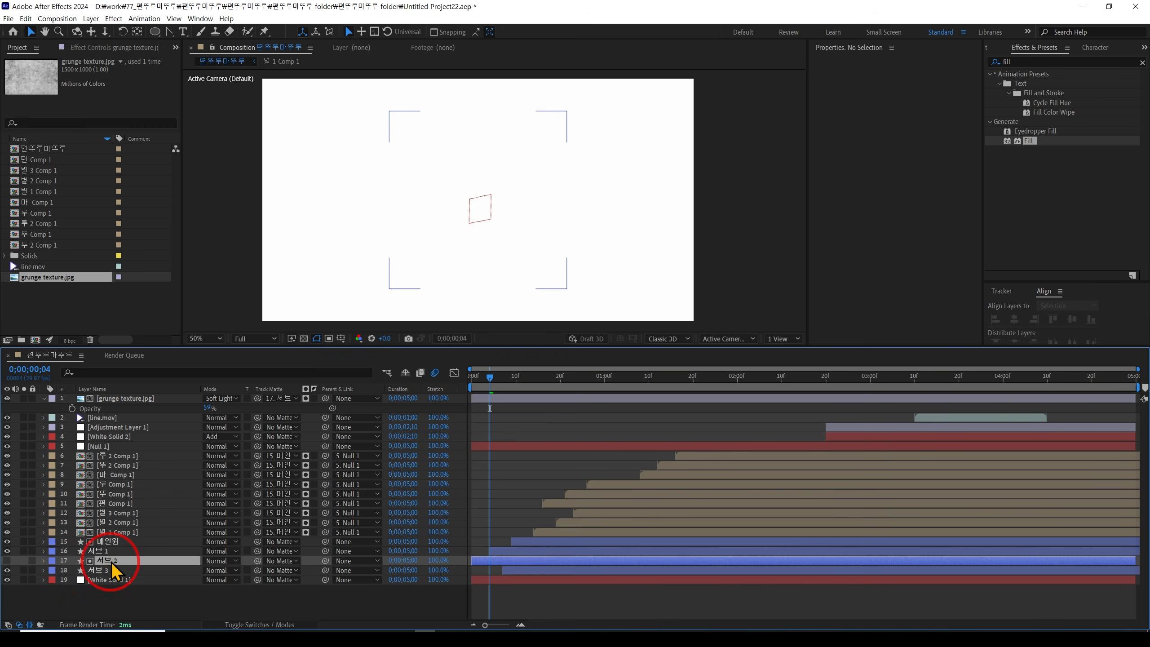
left_click(8, 561)
left_click_drag(489, 379, 408, 398)
key("space")
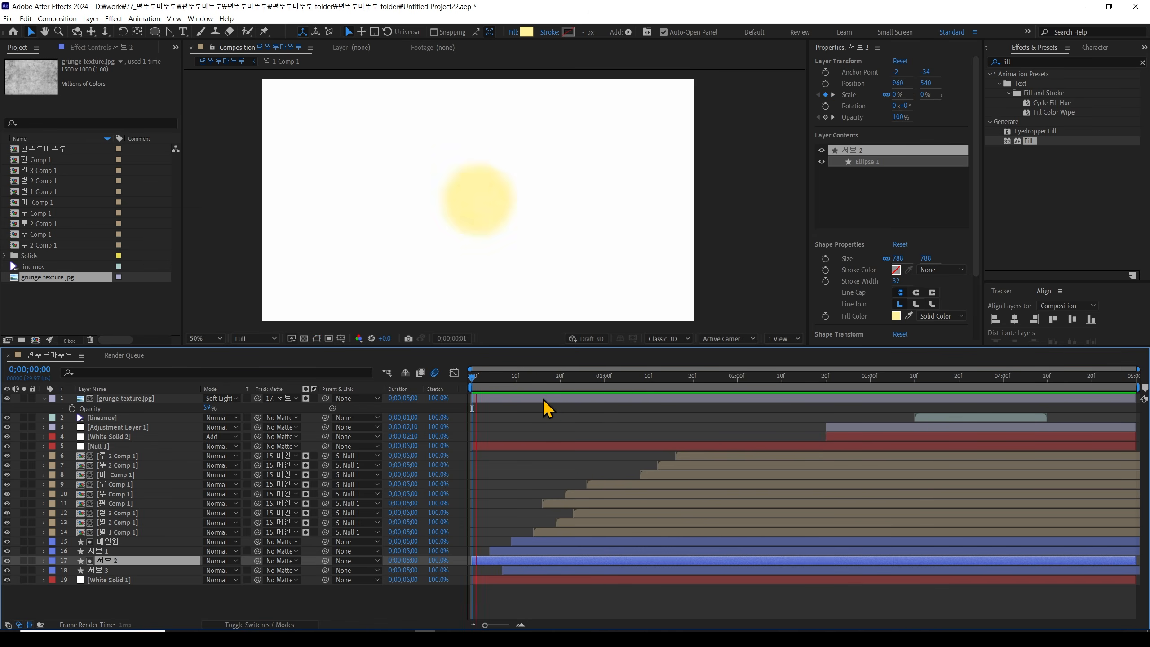